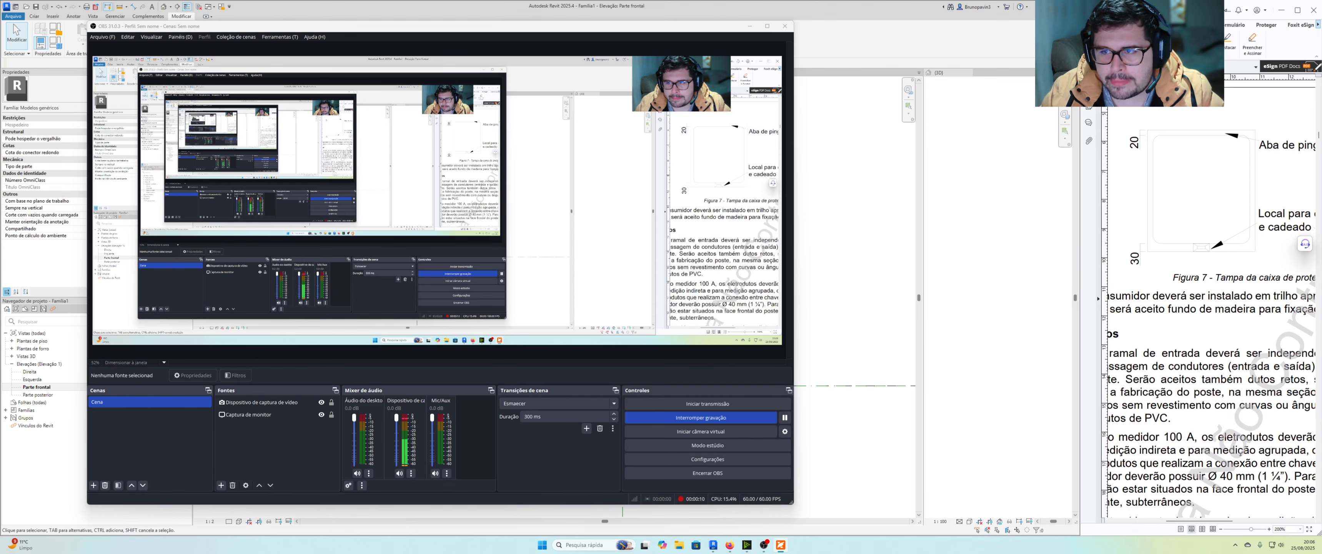
Draw a vertical reference plane about 295 mm to the right of the central plane in the front elevation.
left_click(750, 26)
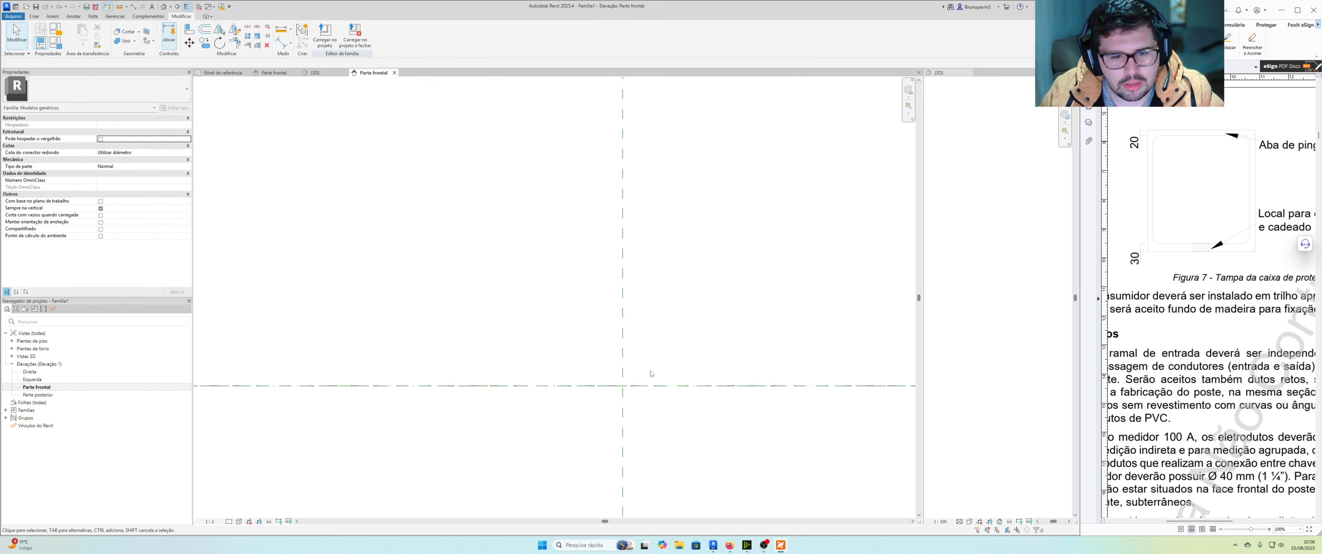
middle_click_drag(649, 359, 650, 324)
left_click(35, 17)
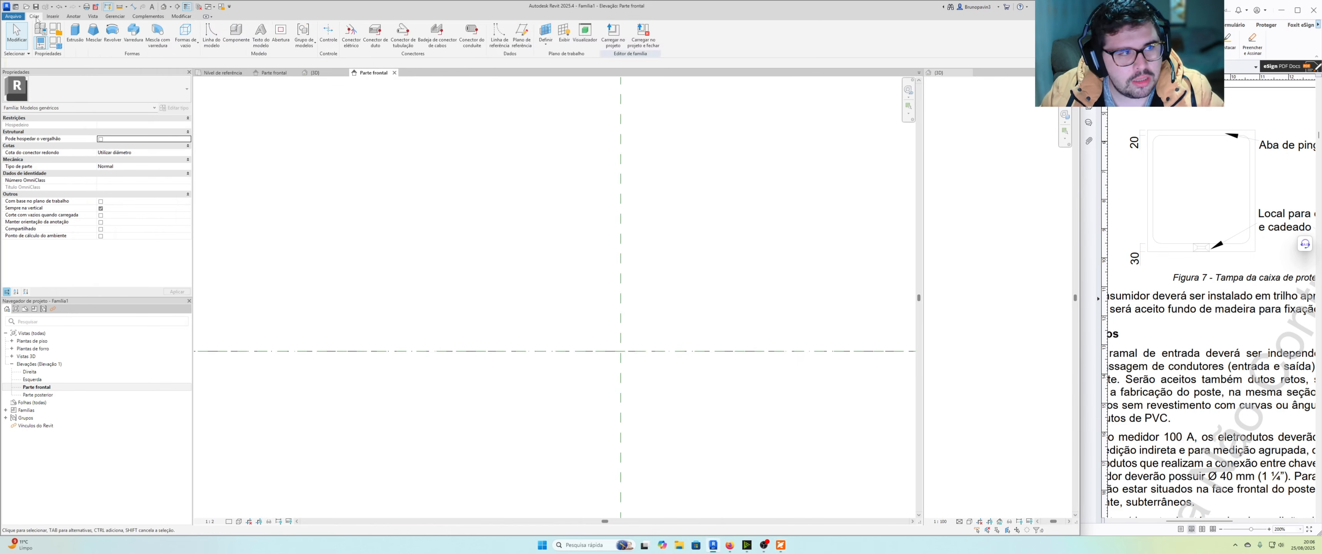
left_click(520, 37)
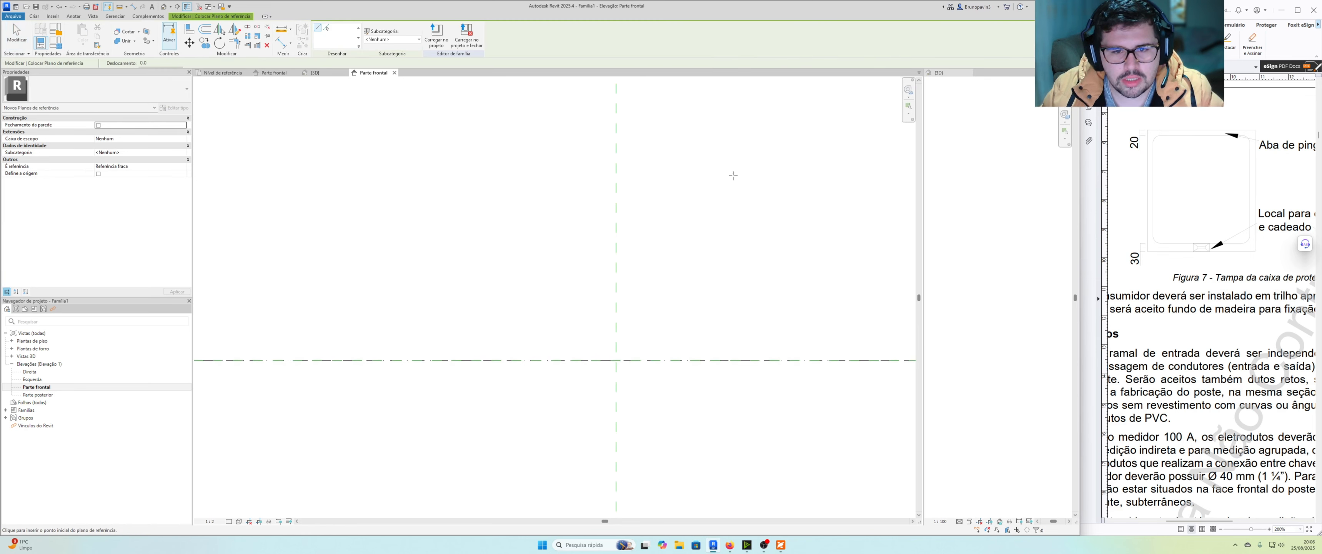
left_click(756, 93)
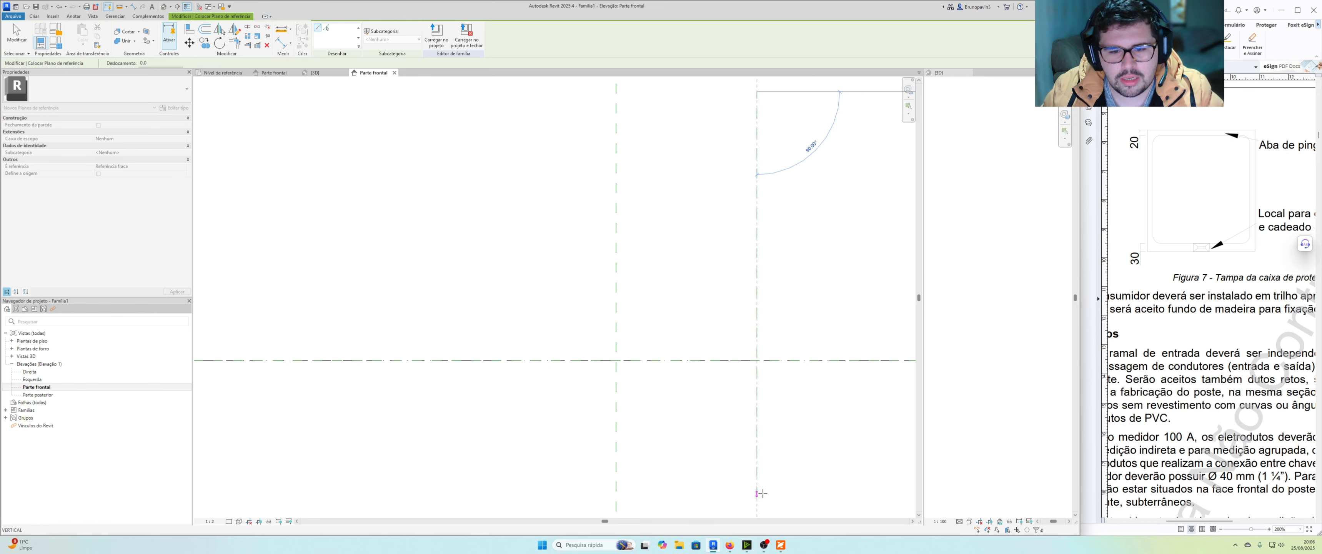
left_click(761, 492)
scroll(765, 390, "down", 2)
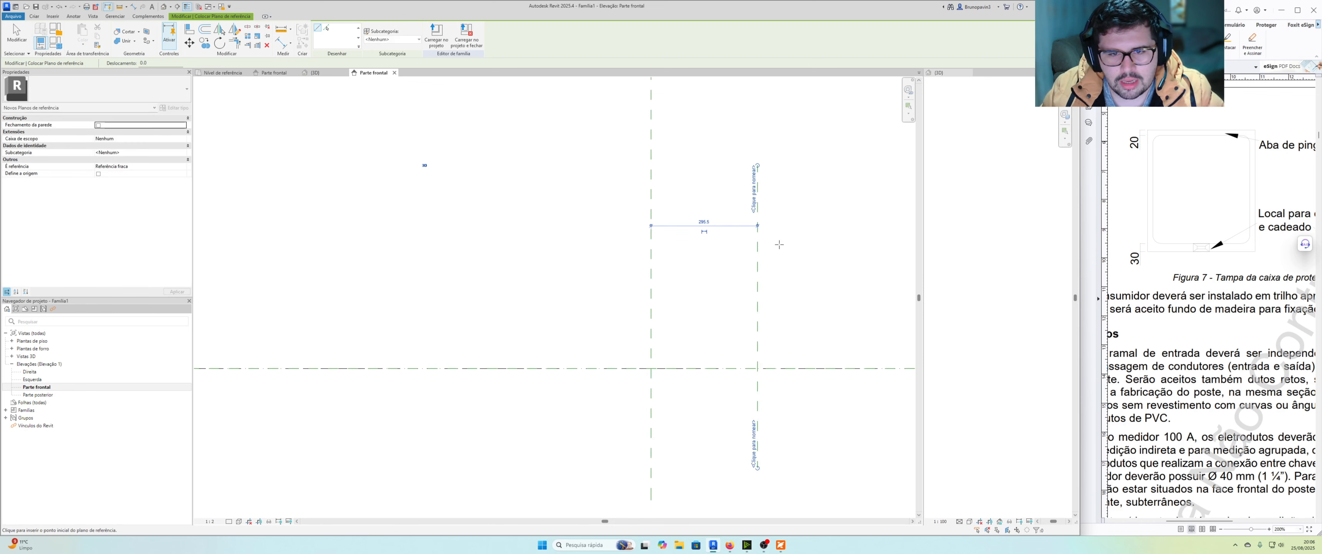
Draw a horizontal reference plane above the base level, crossing both vertical planes.
left_click(804, 203)
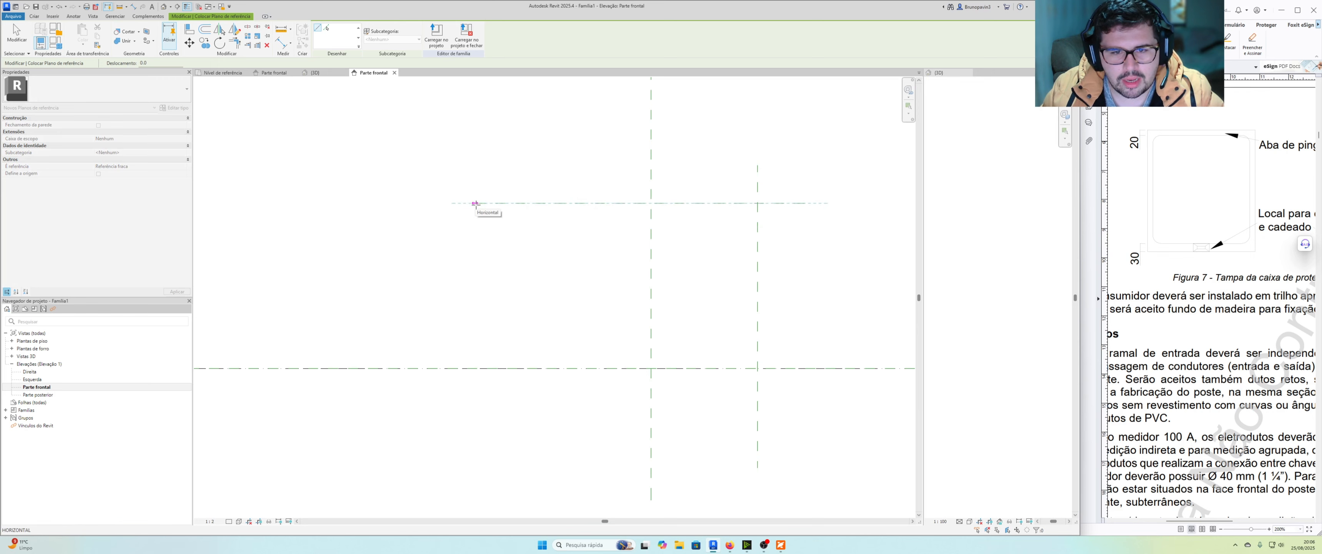
left_click(483, 204)
mouse_move(664, 243)
middle_mouse_down()
mouse_move(682, 230)
mouse_move(690, 244)
middle_mouse_up()
key("Escape")
key("Escape")
Mirror the right vertical reference plane about the central vertical plane.
left_click(779, 237)
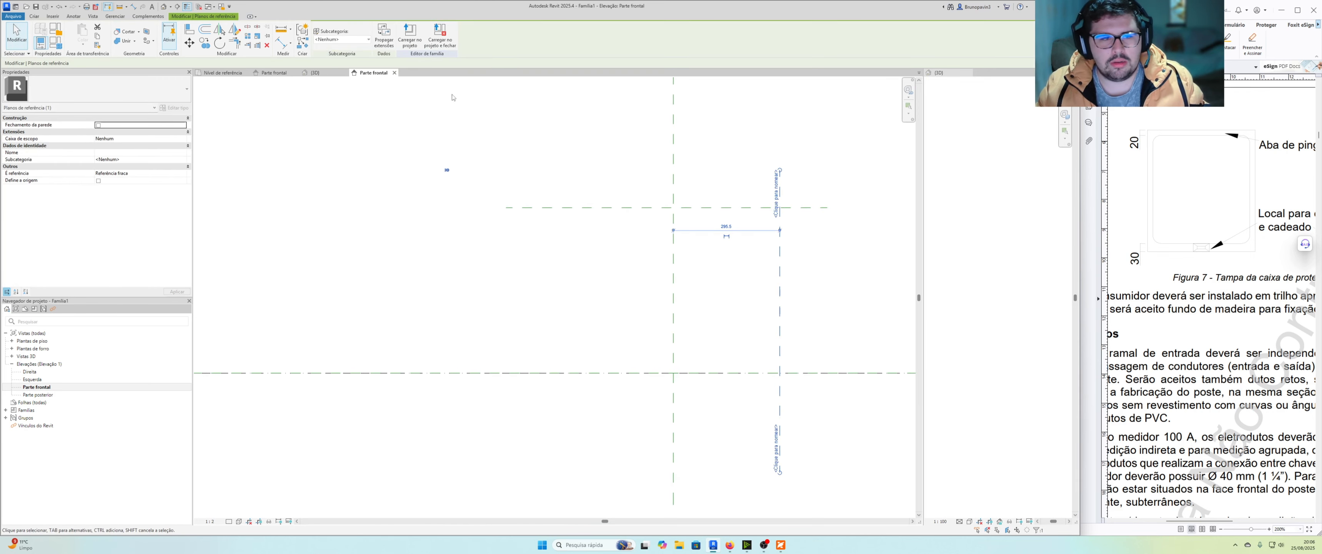
left_click(220, 30)
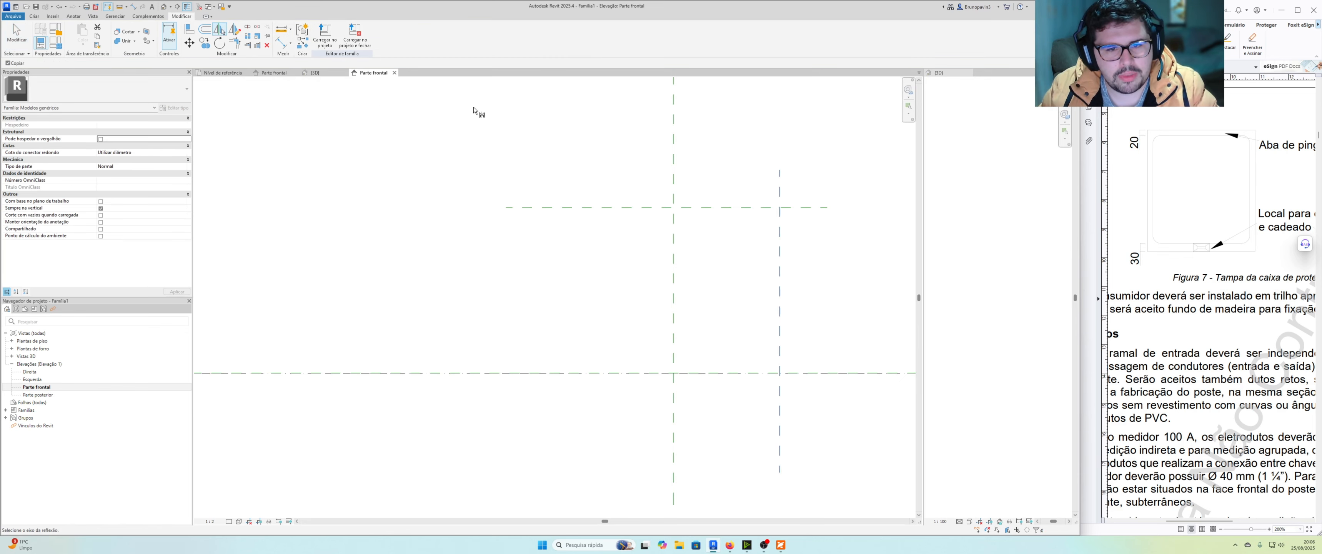
left_click(672, 263)
scroll(677, 241, "down", 1)
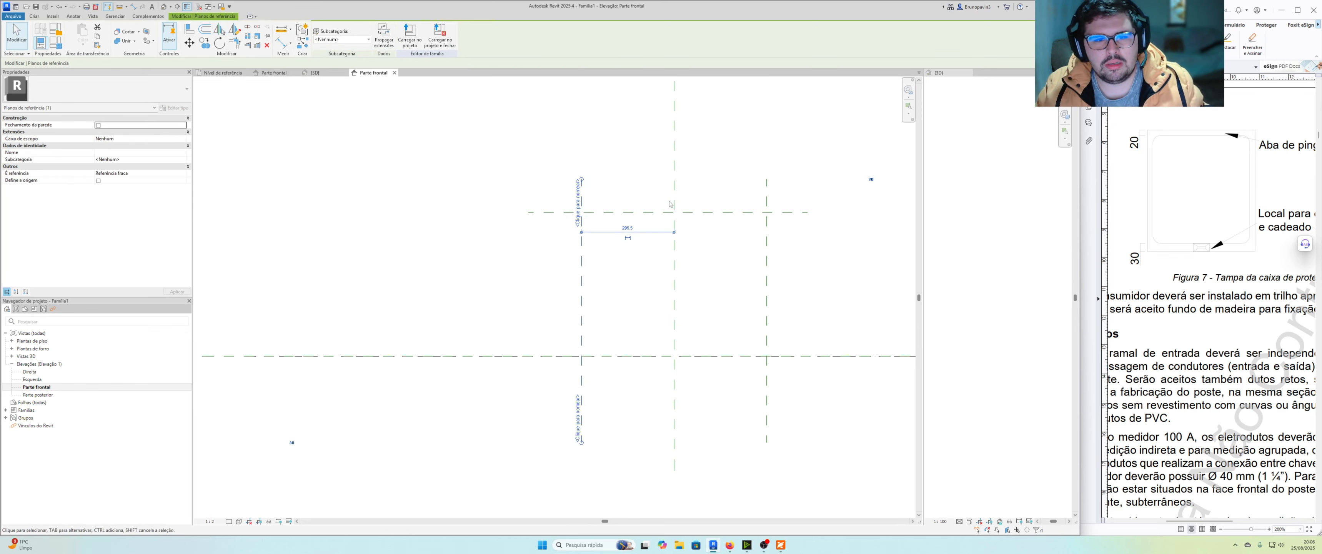
key("Escape")
scroll(667, 196, "up", 1)
middle_click_drag(668, 199, 655, 206)
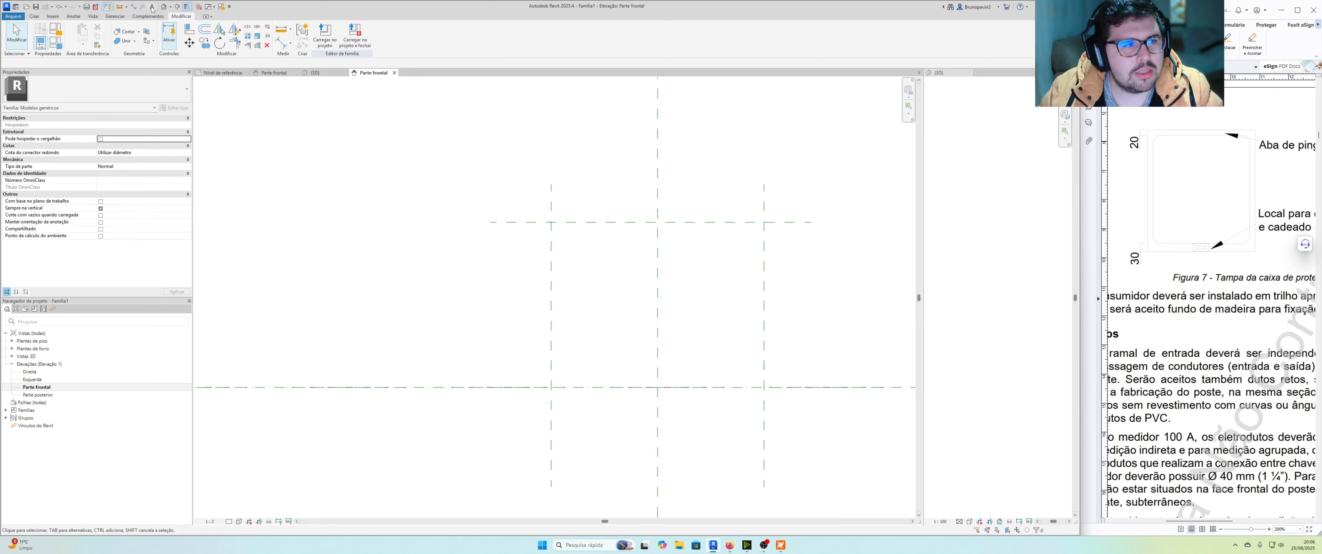
Add a continuous dimension across the three vertical reference planes and apply the equality (EQ) constraint.
left_click(134, 7)
left_click(552, 205)
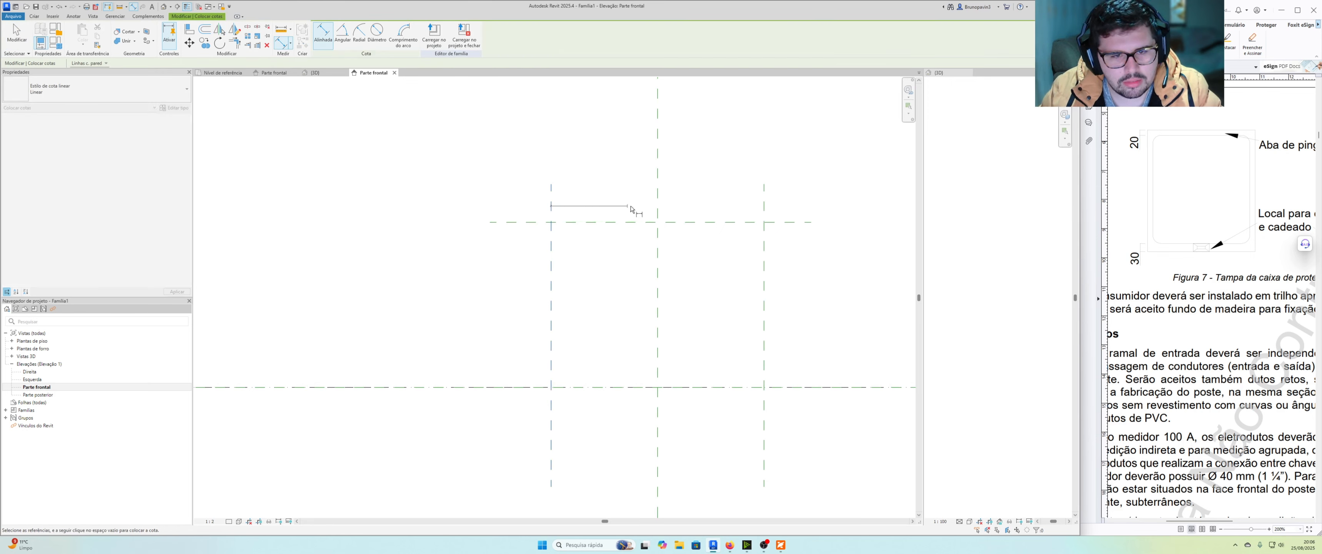
left_click(657, 208)
left_click(767, 215)
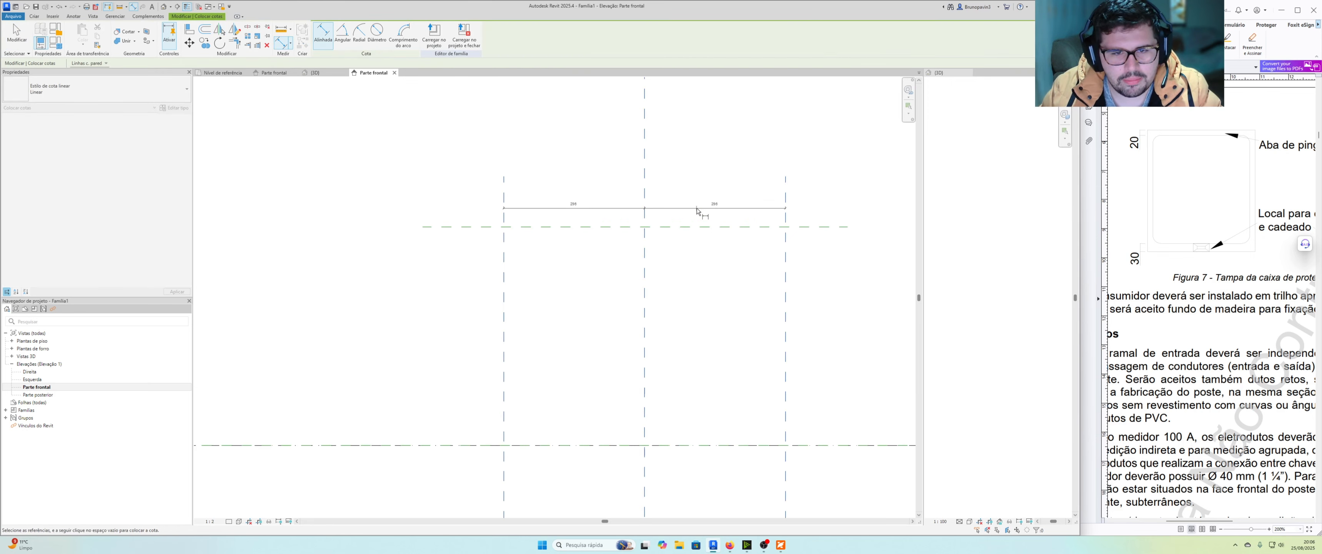
left_click(696, 214)
scroll(676, 215, "up", 3)
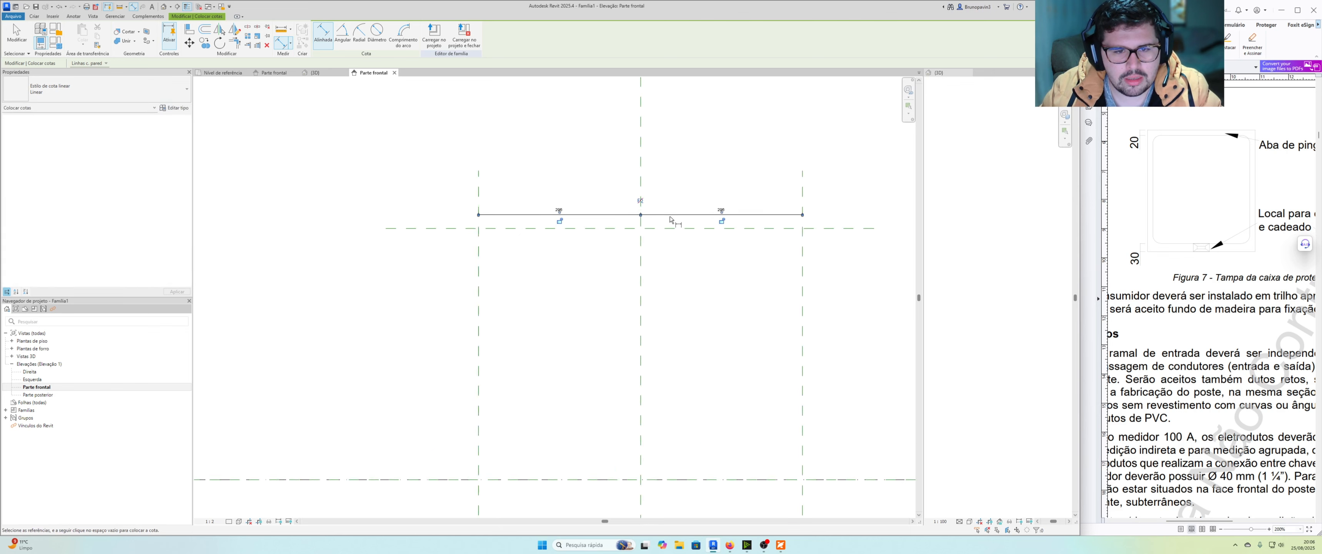
left_click(636, 200)
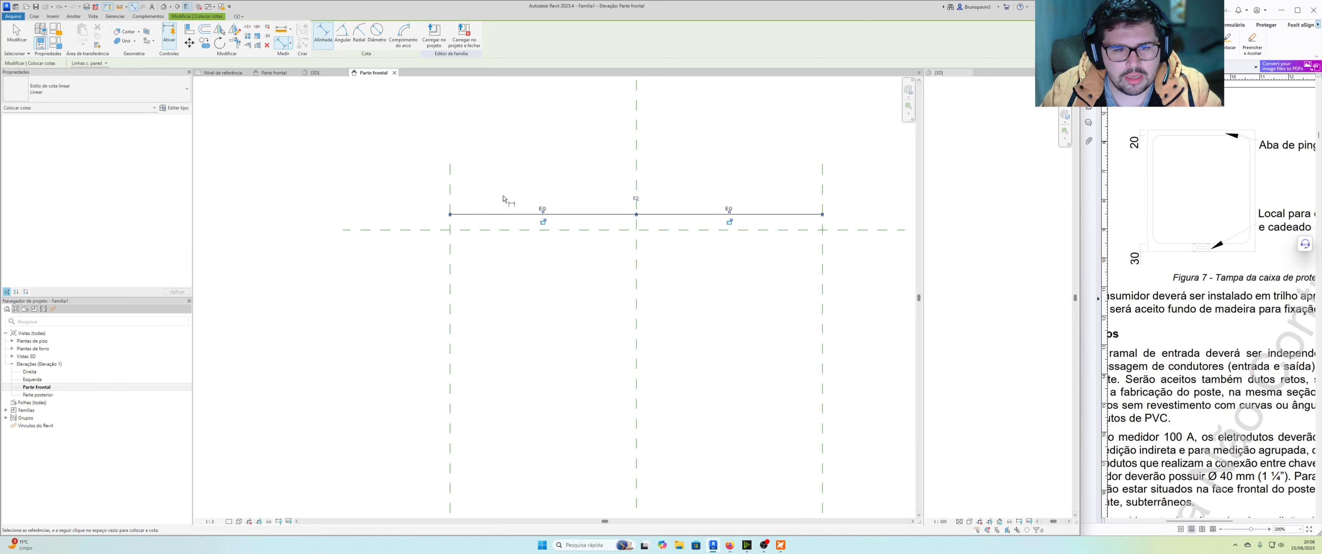
Dimension the overall width between the two outer vertical planes, above the equality dimension.
left_click(450, 177)
left_click(822, 177)
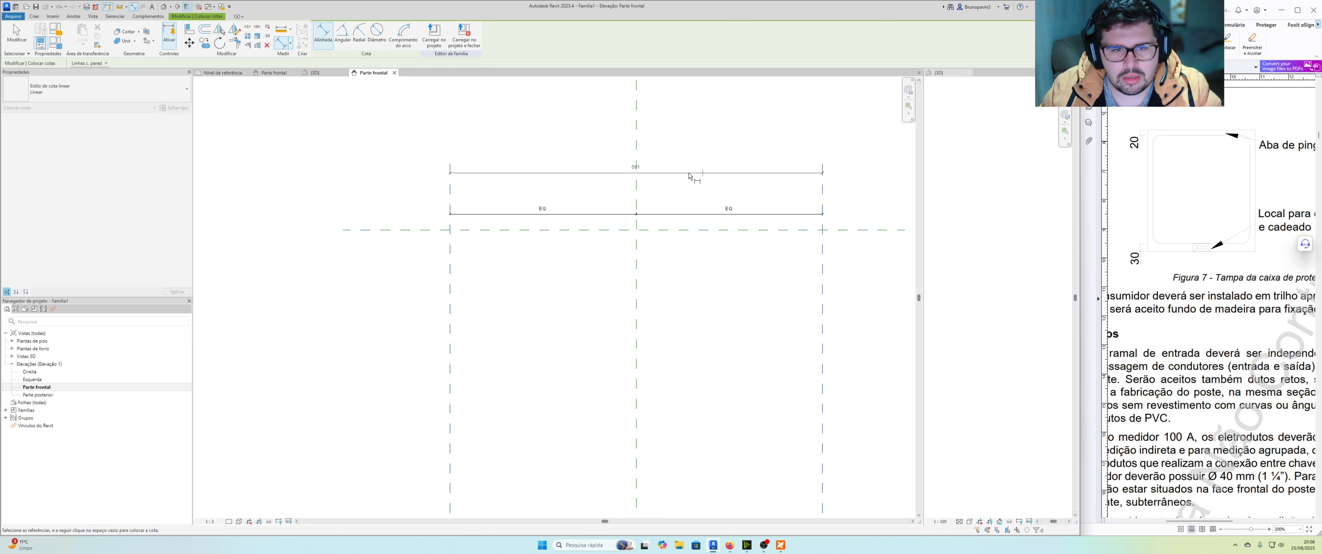
left_click(676, 168)
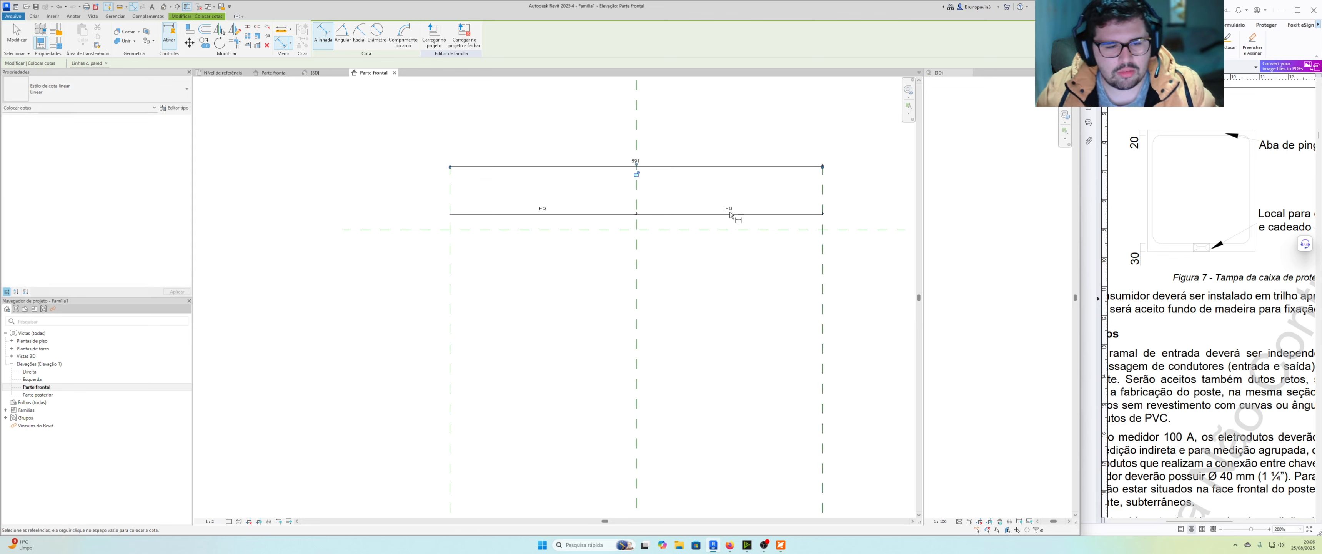
key("Escape")
scroll(740, 220, "up", 1)
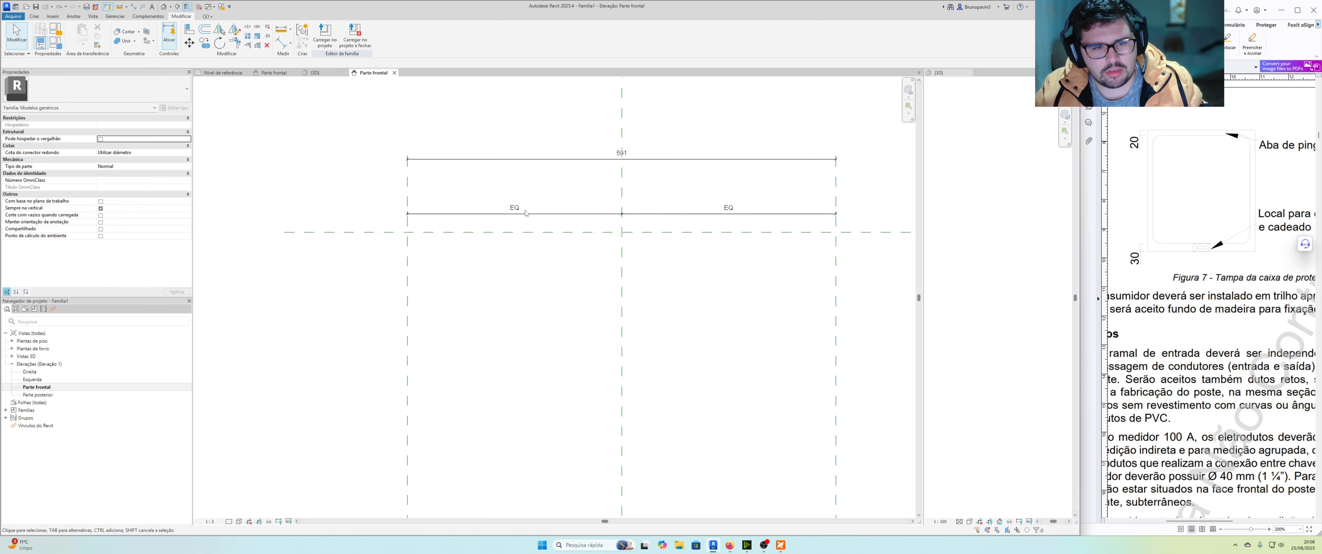
scroll(532, 219, "down", 1)
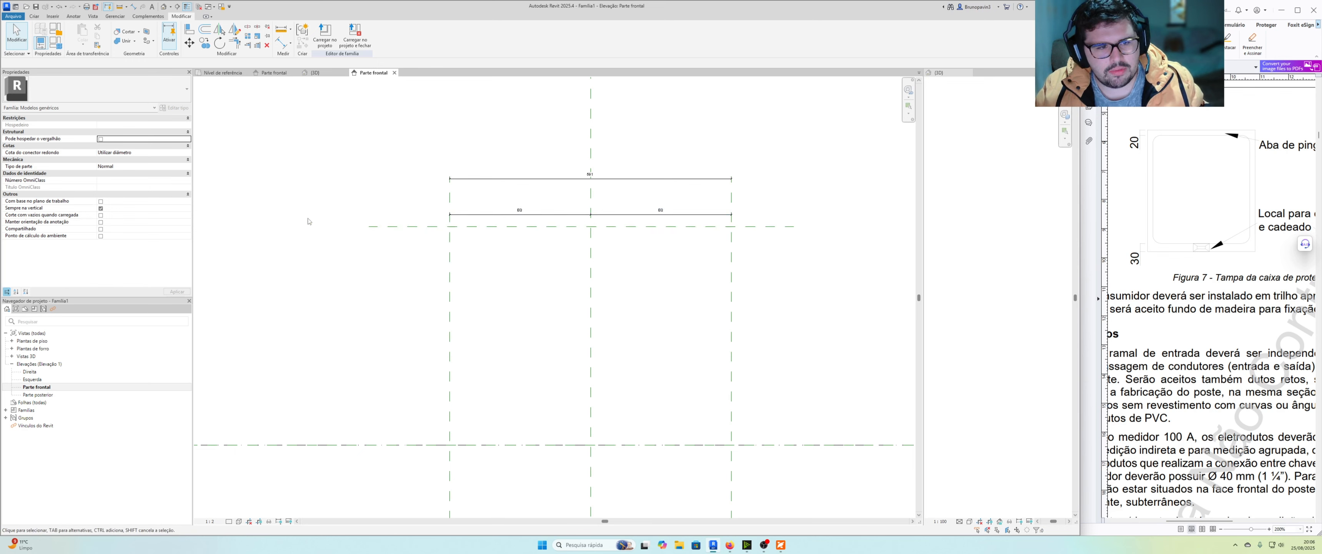
Try to create an instance family parameter named Largura for the overall width dimension.
left_click(585, 179)
scroll(583, 174, "up", 1)
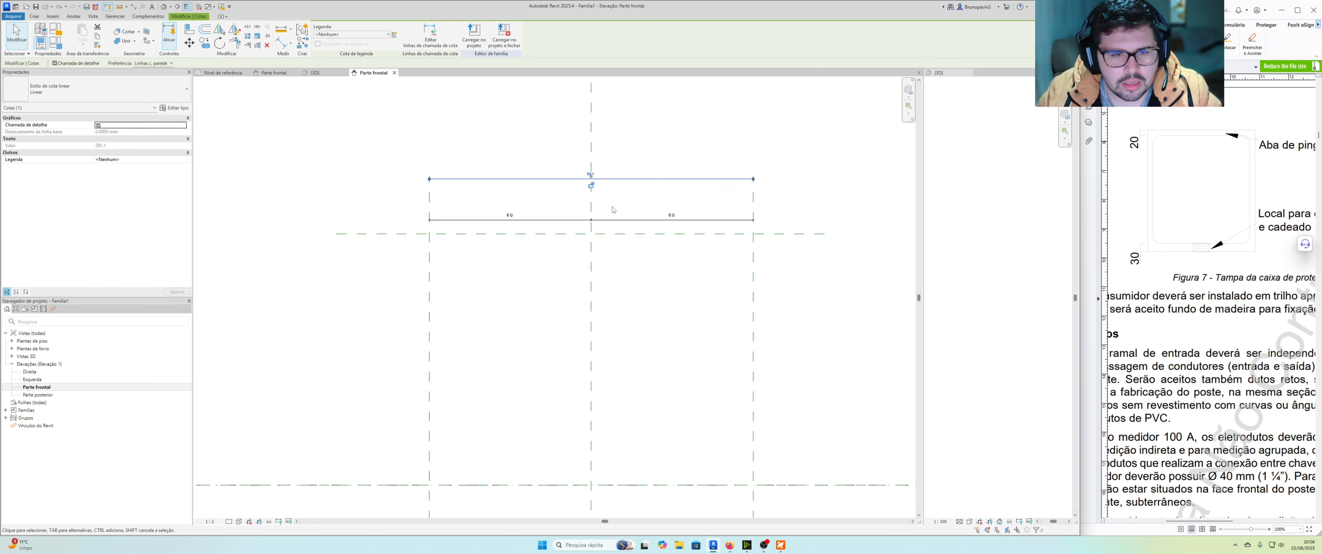
left_click(395, 35)
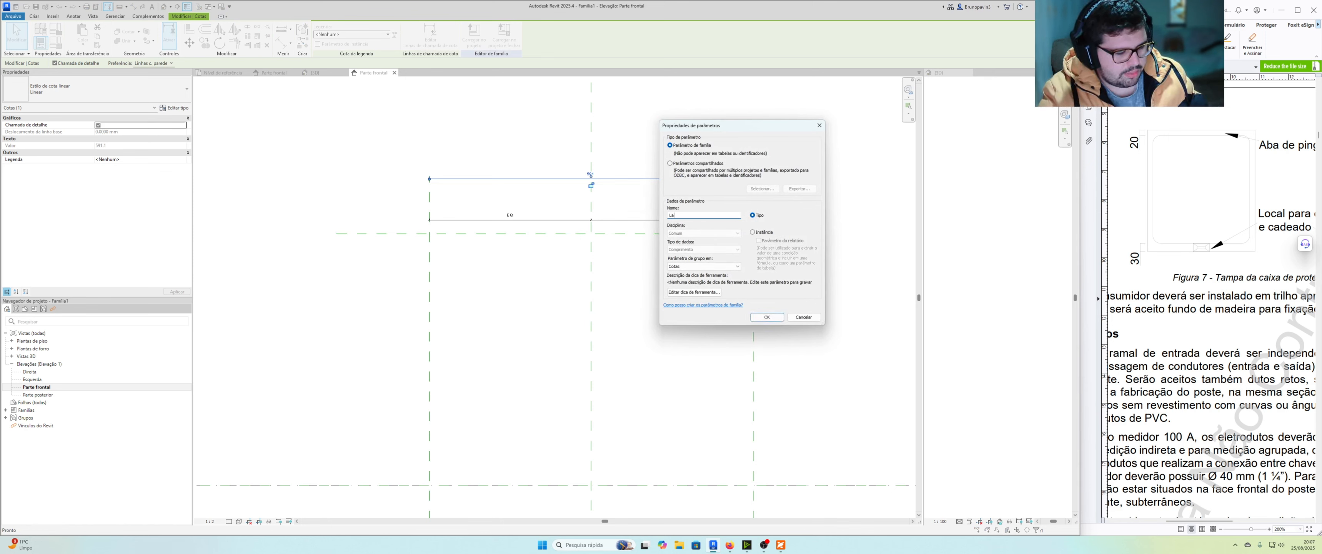
left_click(753, 232)
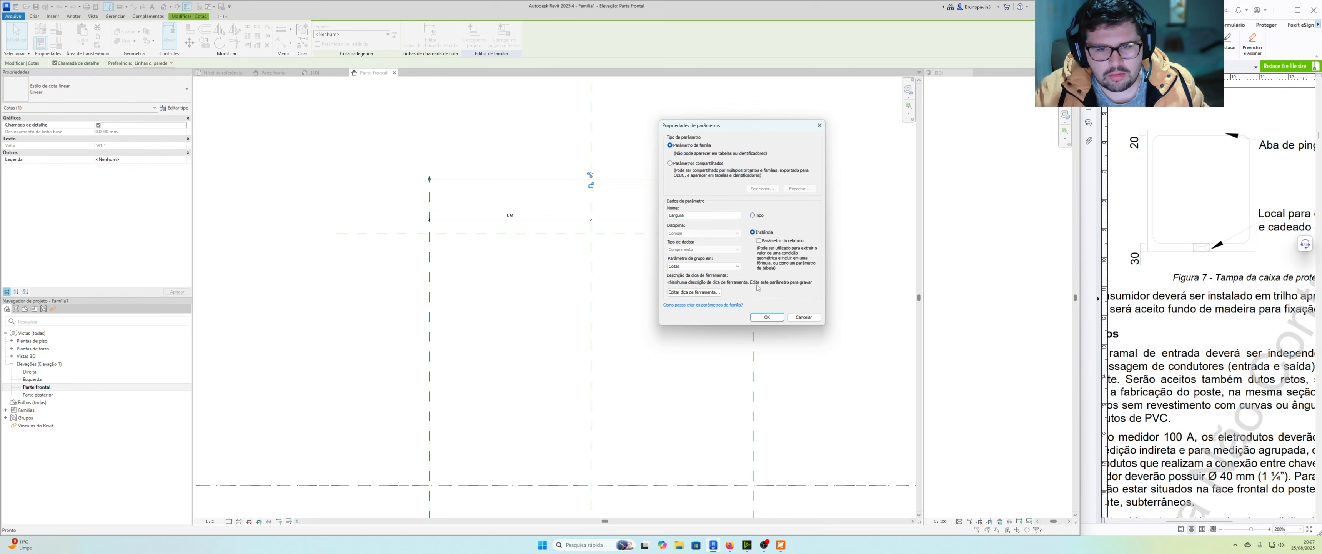
left_click(775, 320)
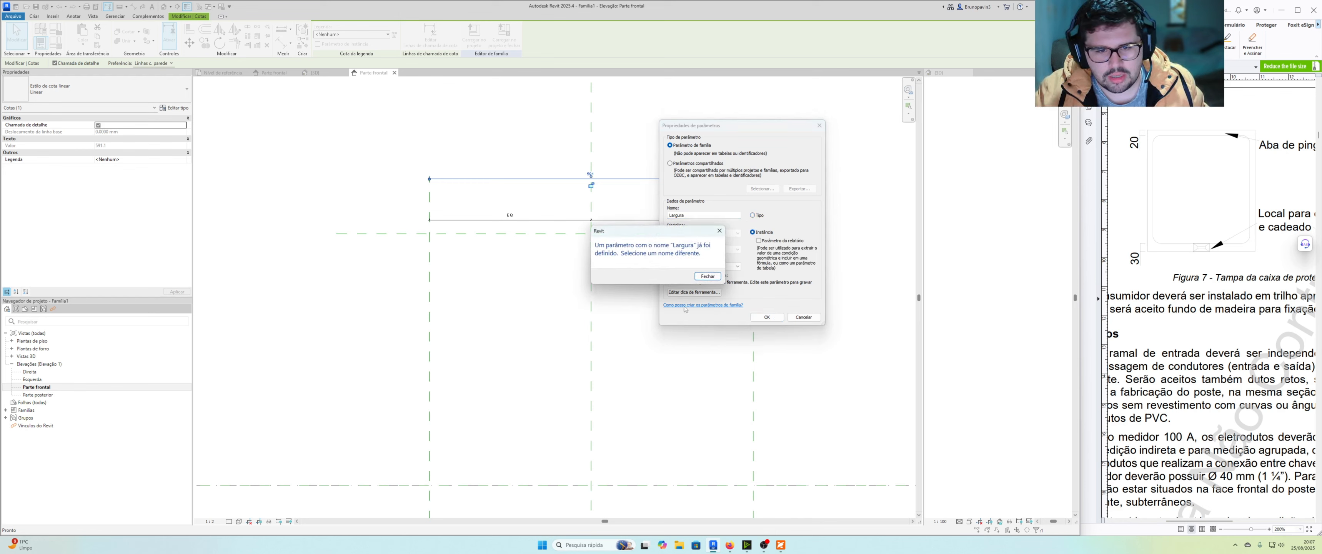
left_click(711, 279)
left_click(820, 125)
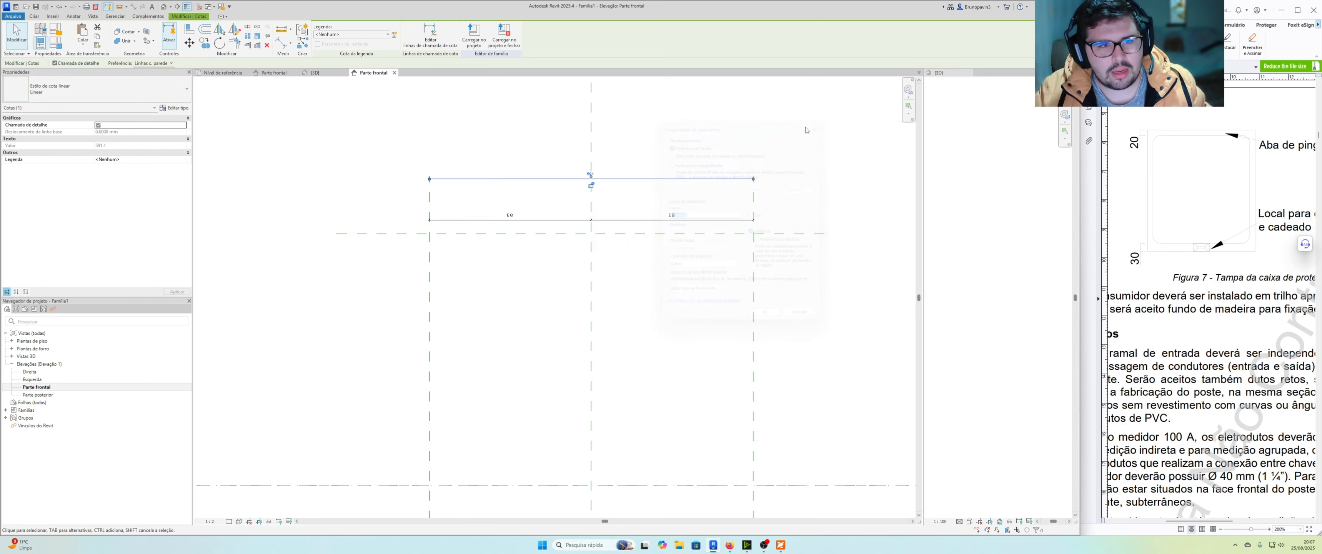
Label the overall width dimension with the existing Largura parameter.
left_click(387, 34)
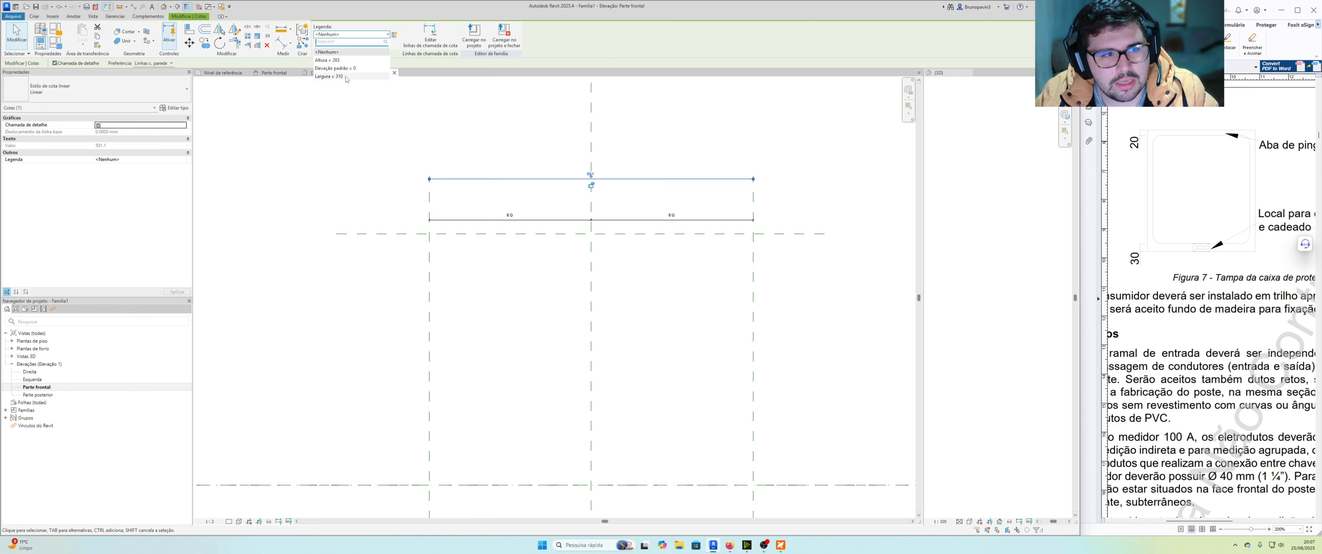
left_click(329, 76)
scroll(523, 135, "up", 2)
left_click(570, 161)
scroll(590, 161, "down", 2)
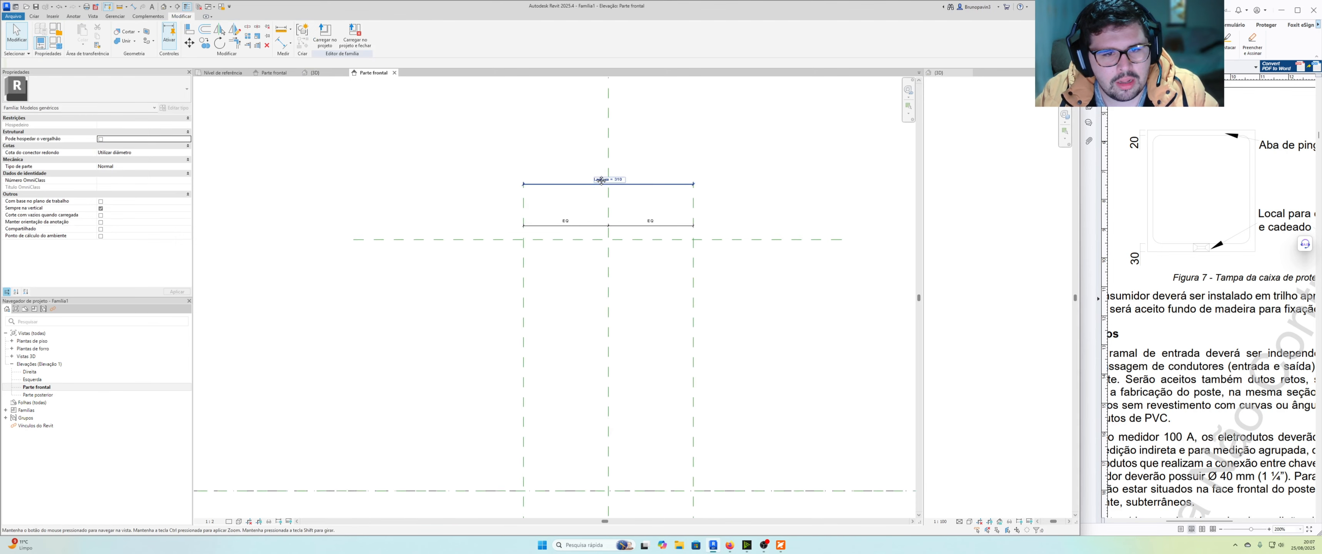
middle_click_drag(591, 188, 604, 168)
scroll(604, 168, "up", 1)
Move the right vertical reference plane inward until the Largura dimension is about 290 mm.
left_click(721, 259)
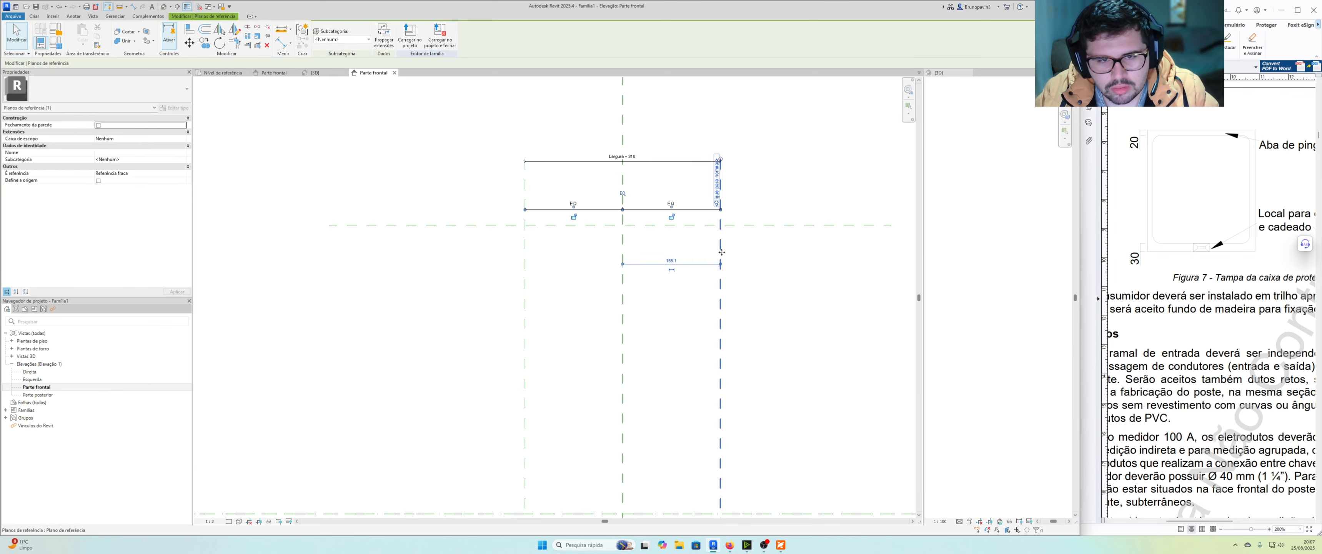
scroll(736, 254, "down", 1)
middle_click_drag(736, 254, 706, 214)
scroll(706, 214, "up", 2)
scroll(701, 218, "down", 1)
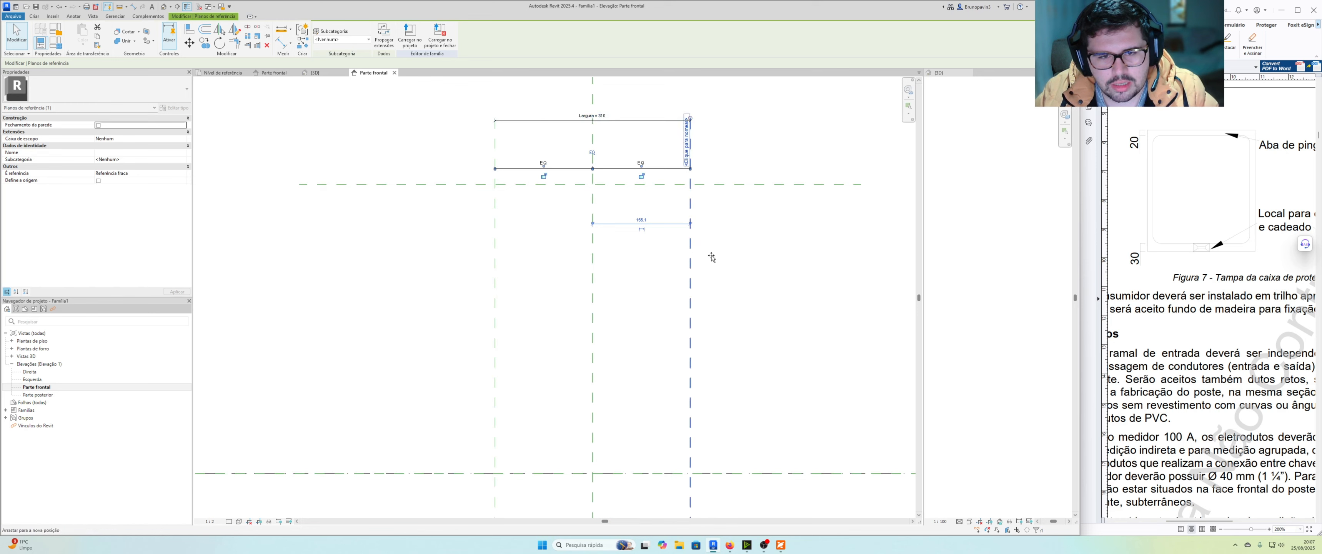
left_click_drag(743, 262, 685, 264)
left_click(776, 254)
scroll(776, 255, "down", 1)
middle_click_drag(776, 254, 740, 234)
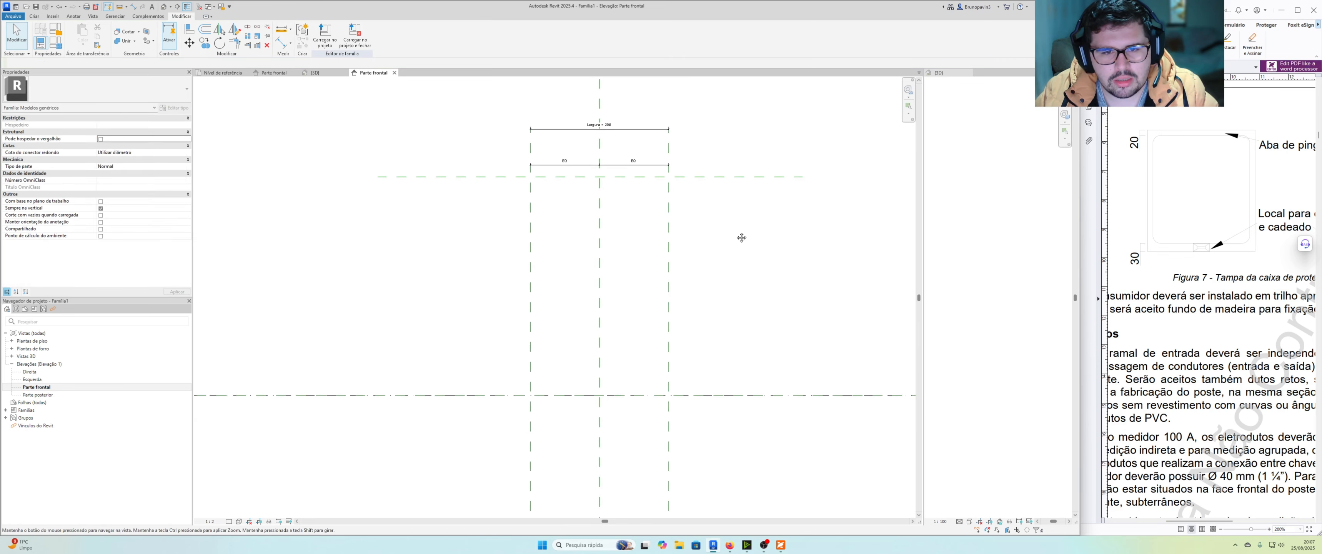
middle_click_drag(598, 164, 586, 156)
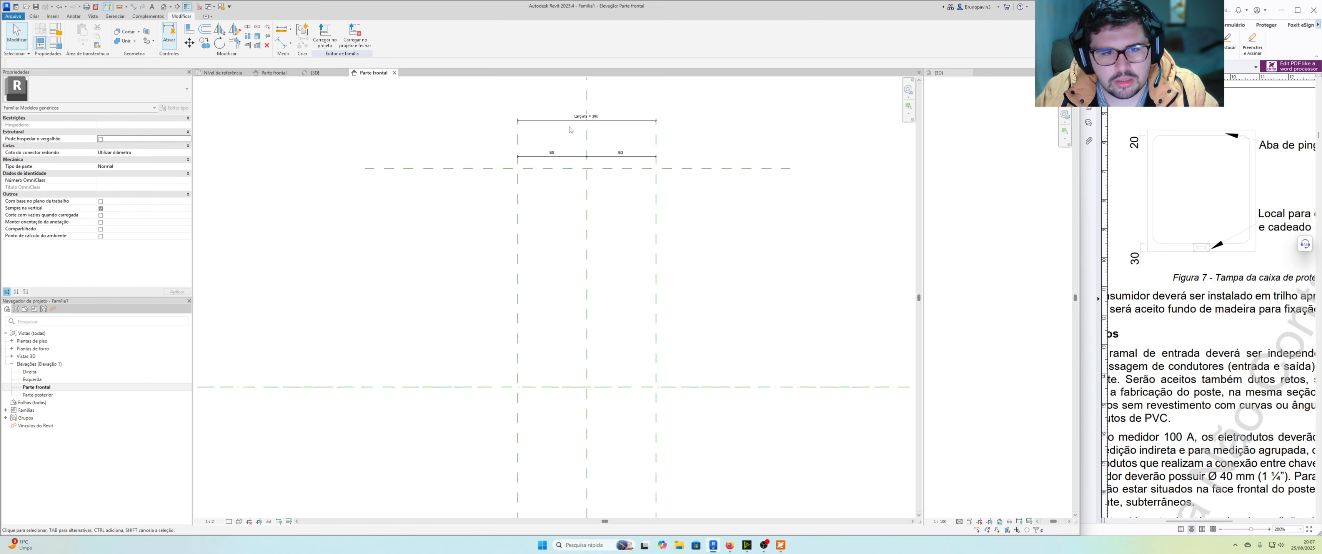
left_click_drag(492, 137, 686, 164)
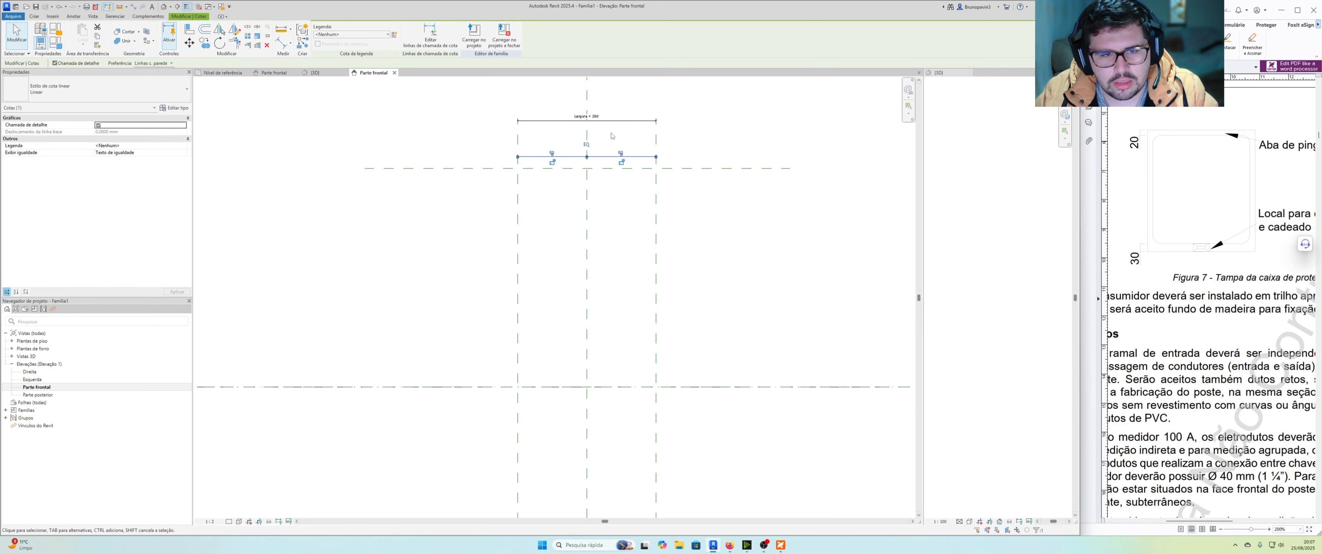
left_click(471, 136)
left_click_drag(470, 134, 690, 170)
left_click(687, 244)
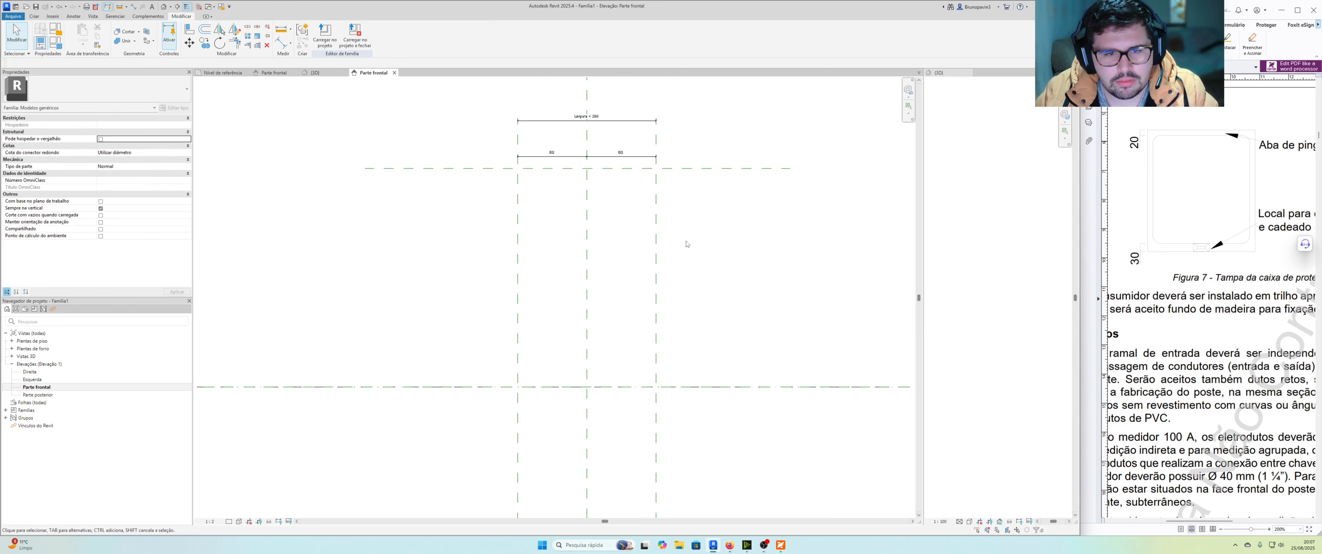
Dimension the height between the upper horizontal reference plane and the base level, left of the vertical planes.
middle_click_drag(700, 247, 687, 244)
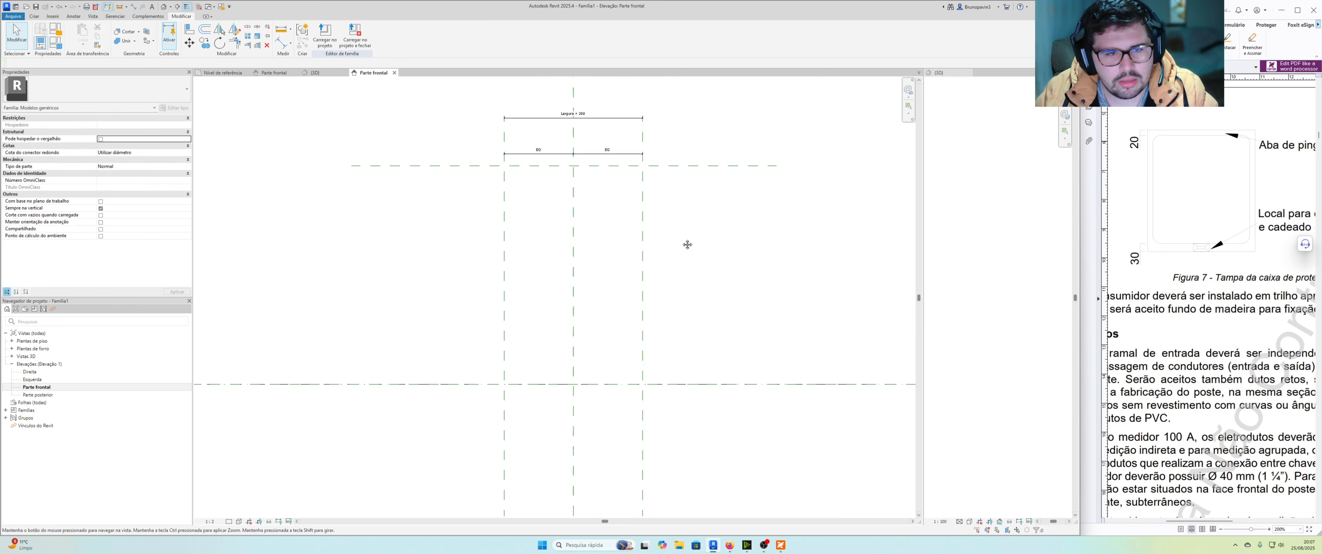
left_click(135, 7)
left_click(437, 165)
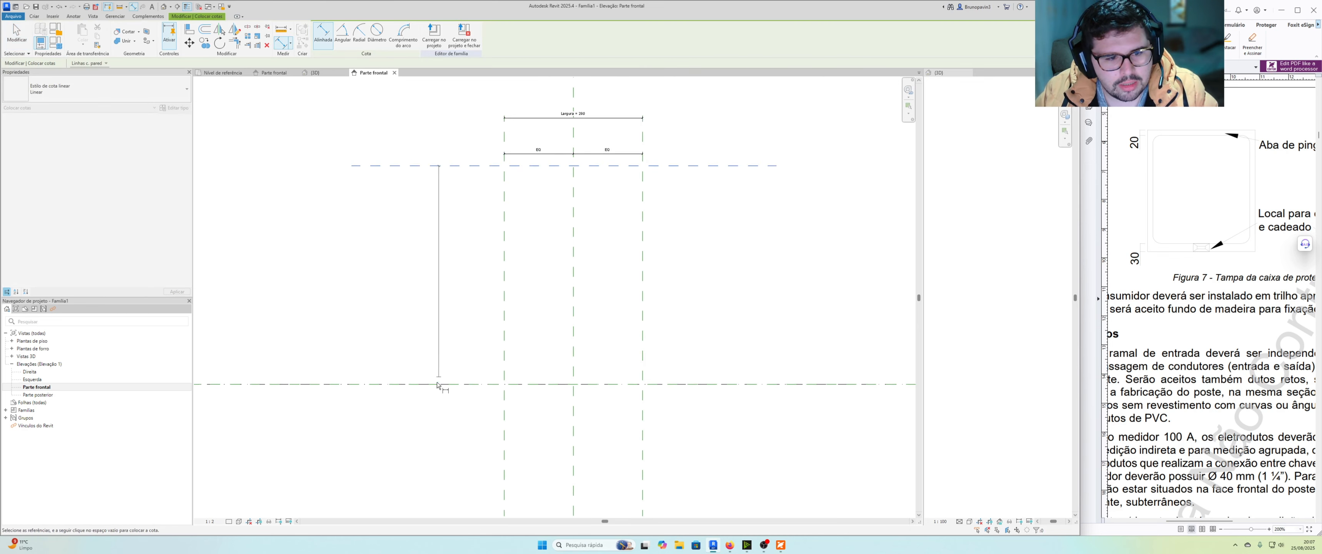
left_click(433, 386)
left_click(414, 445)
scroll(428, 308, "up", 1)
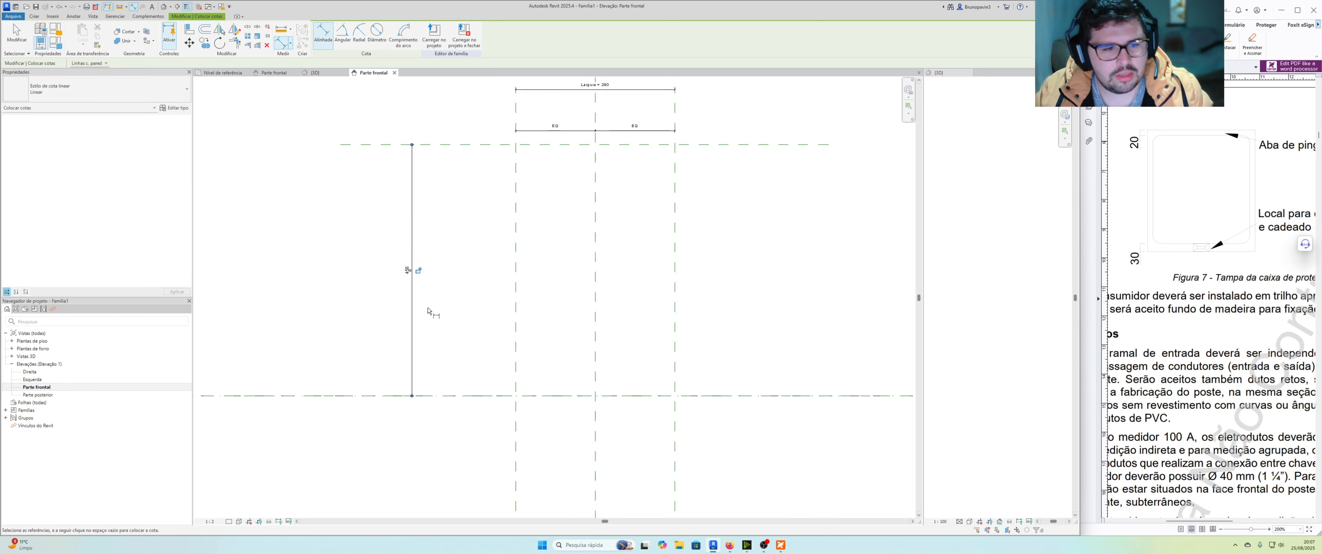
key("Escape")
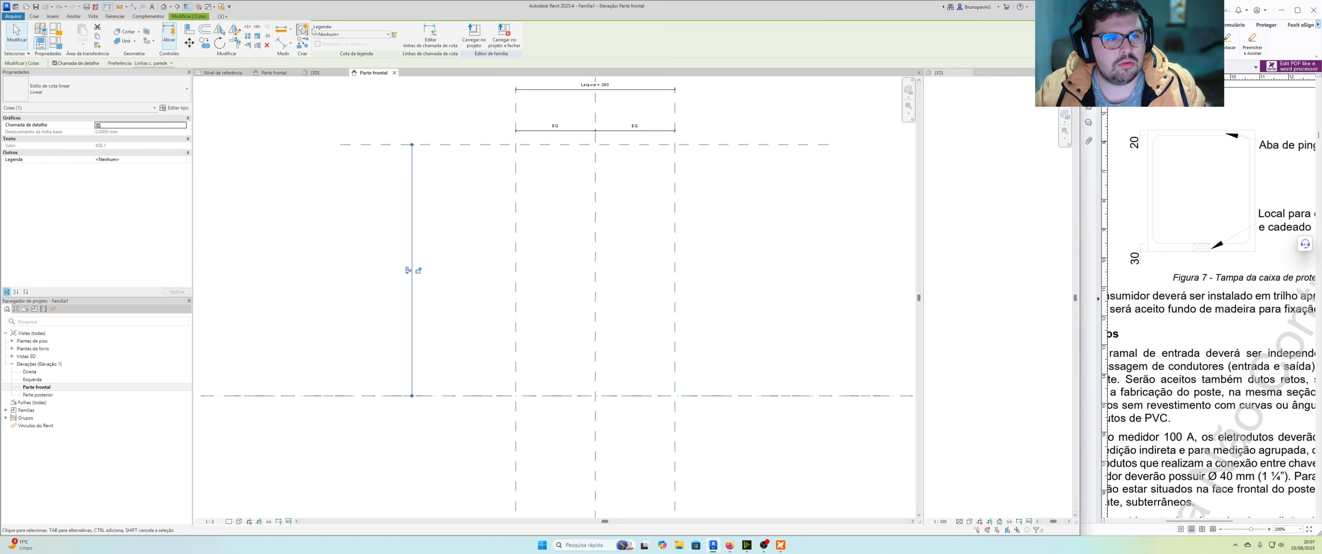
Label the height dimension between the base level and the upper reference plane with the Altura parameter.
left_click(359, 34)
left_click(355, 57)
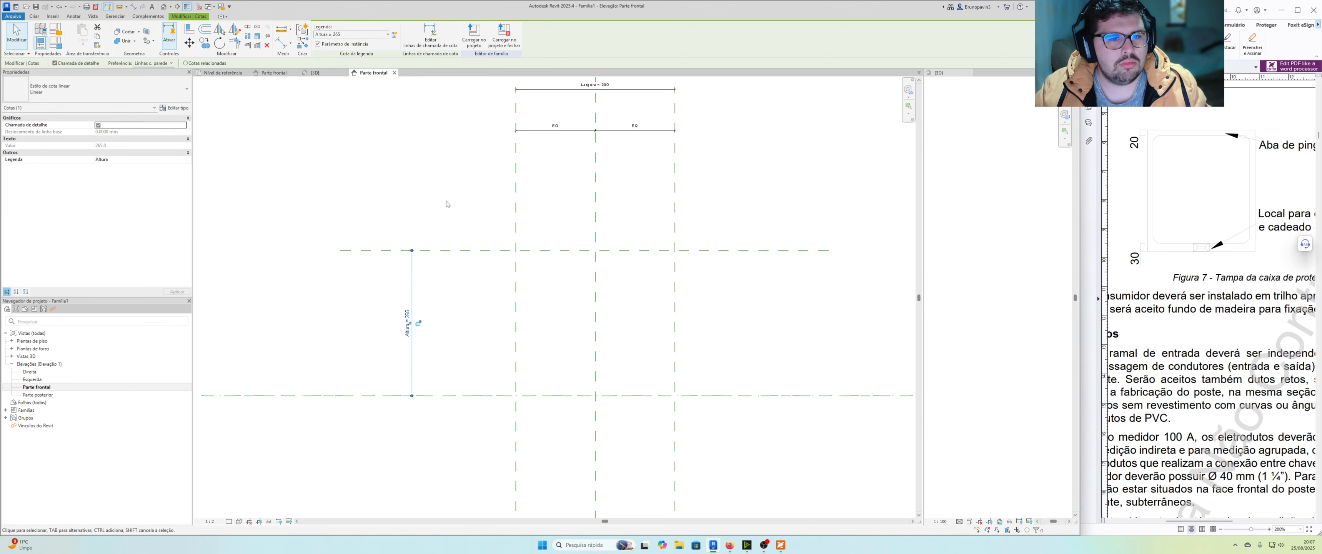
left_click(463, 283)
scroll(463, 283, "down", 1)
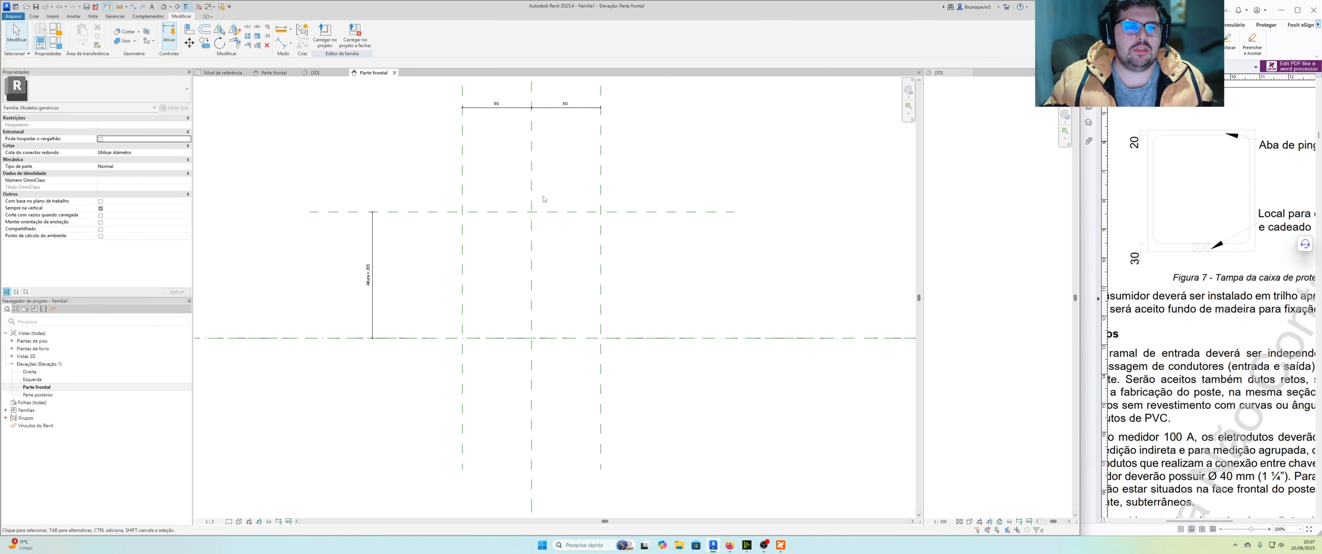
middle_click_drag(544, 199, 564, 235)
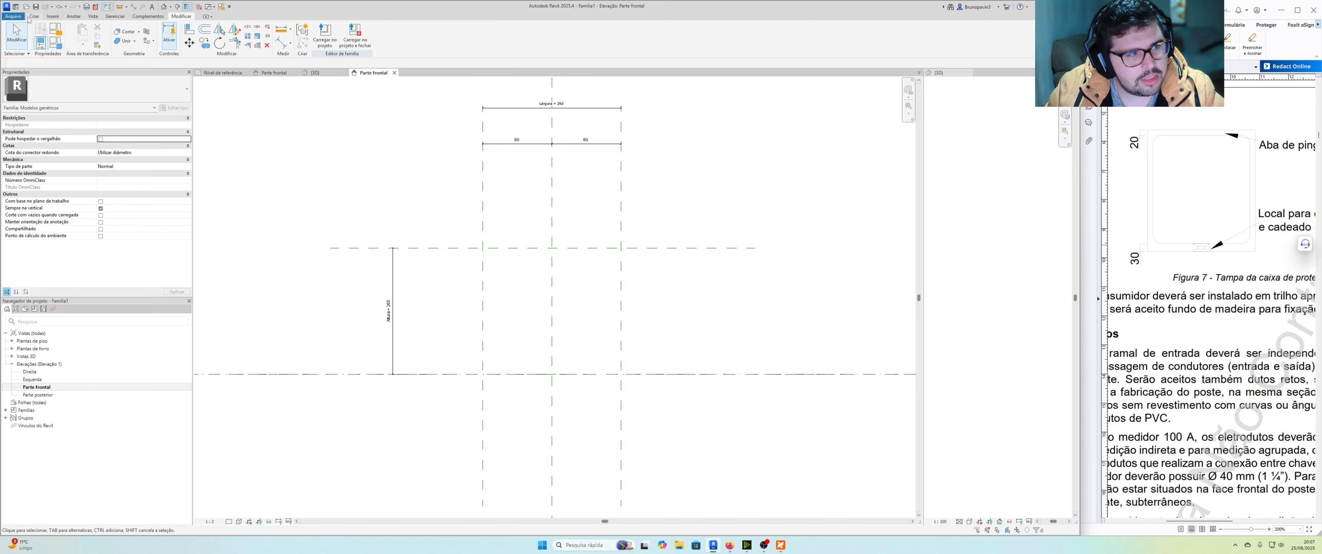
Sketch a rectangular extrusion profile from the upper-left reference plane intersection to the intersection of the base level and right plane.
left_click(32, 17)
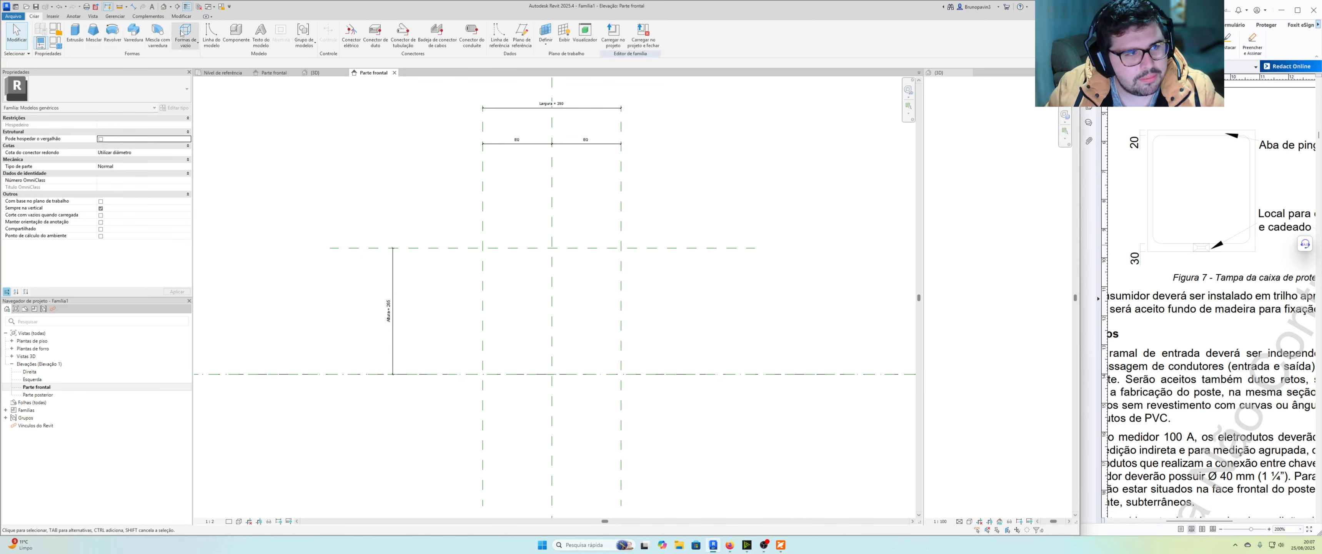
left_click(75, 34)
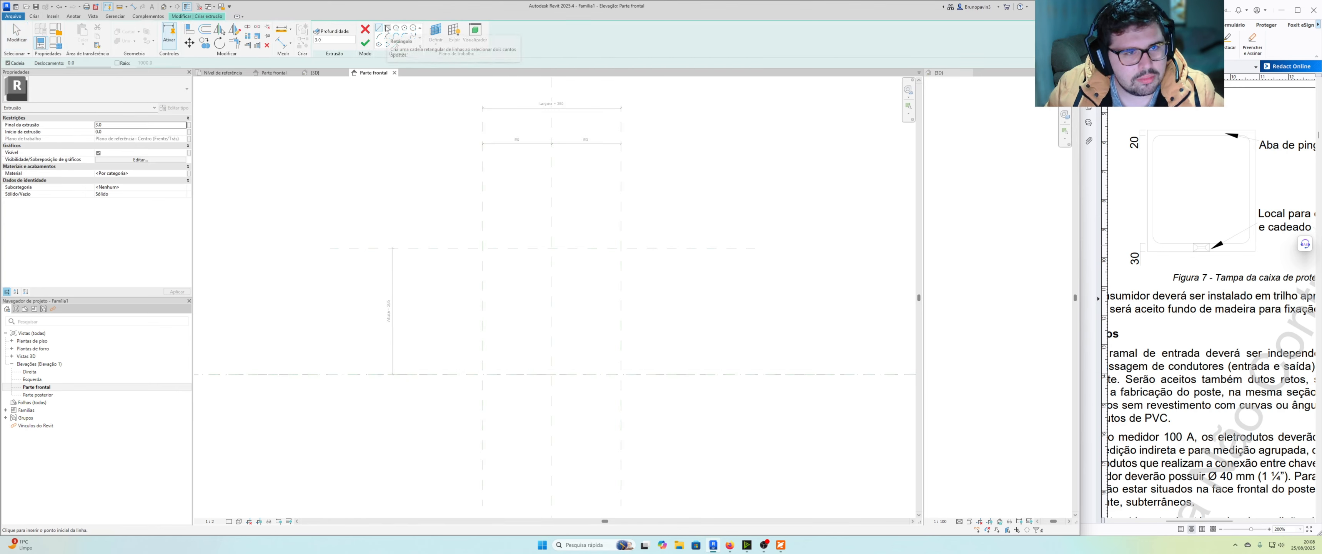
left_click(388, 28)
left_click(483, 248)
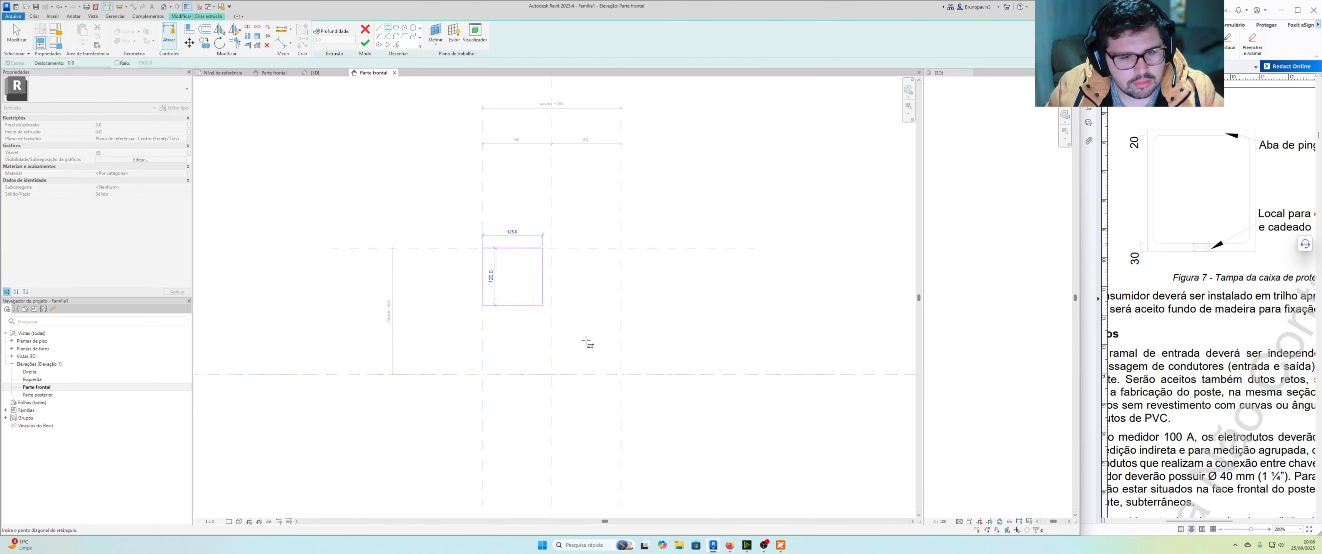
left_click(626, 374)
scroll(614, 354, "up", 1)
middle_click_drag(594, 284, 608, 276)
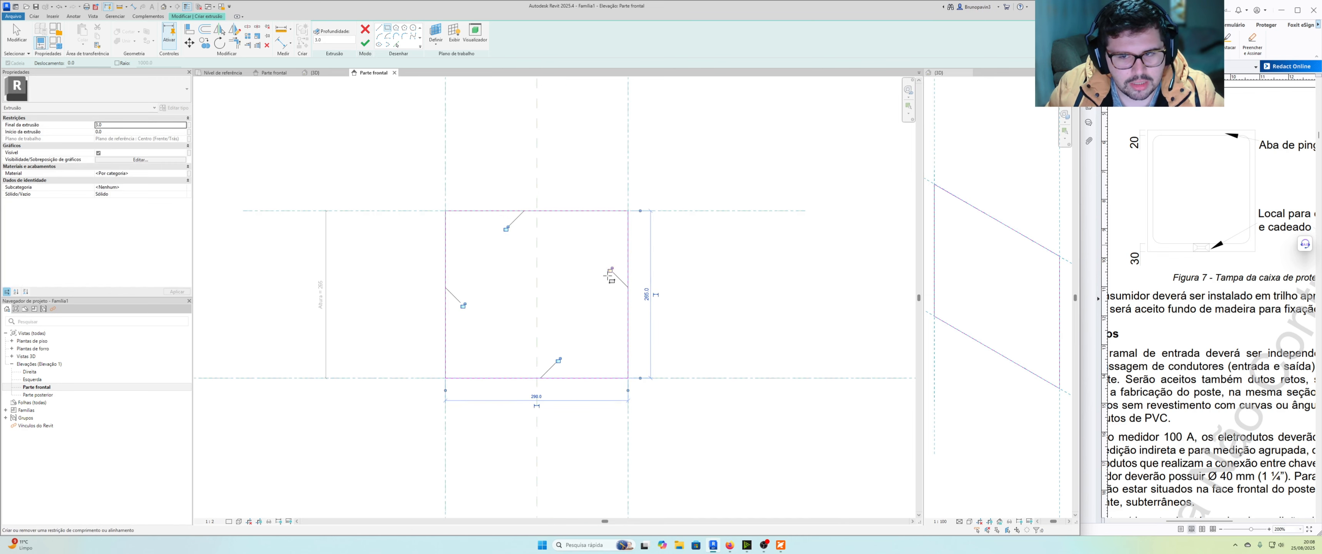
Lock all four profile sides to their reference planes and finish the extrusion.
left_click(610, 271)
left_click(511, 225)
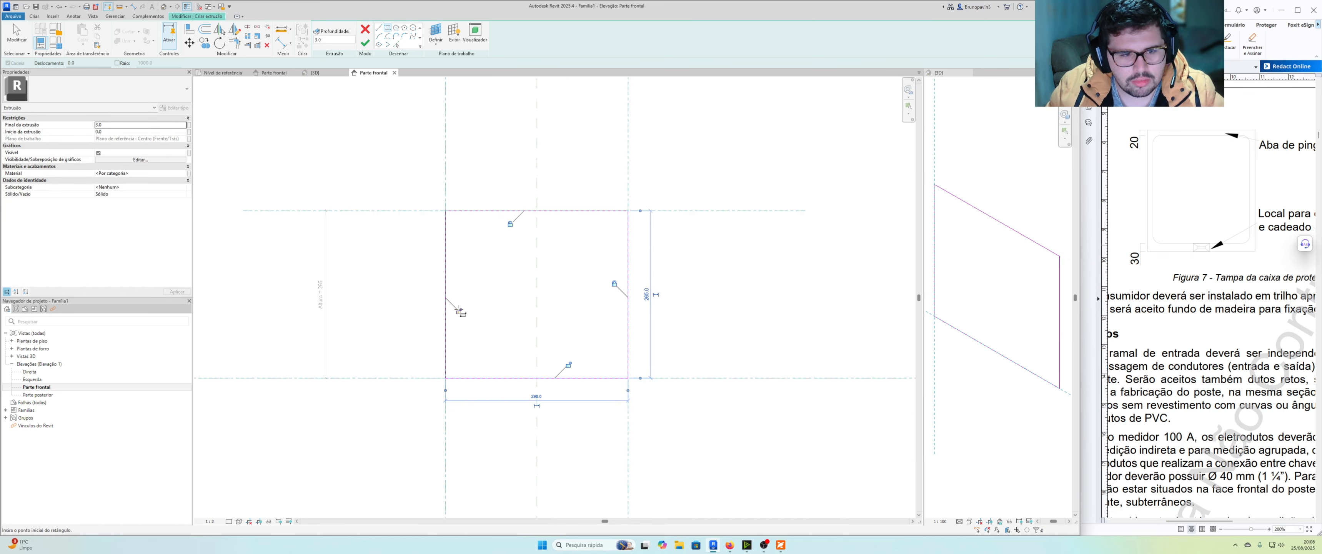
left_click(459, 312)
left_click(568, 365)
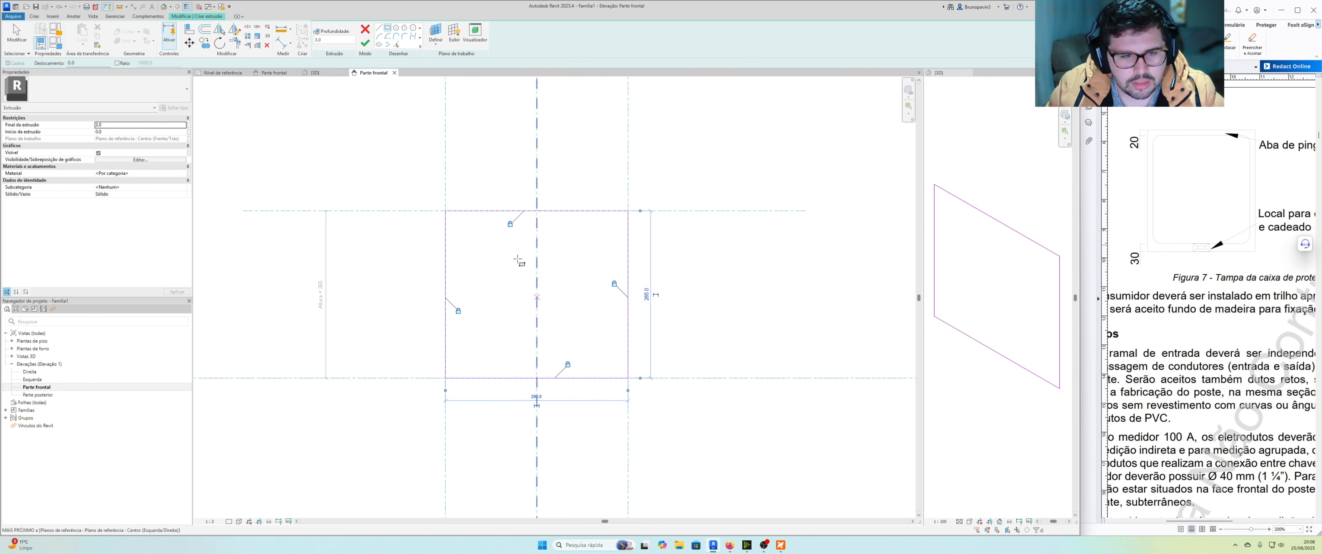
left_click(365, 44)
scroll(486, 261, "down", 1)
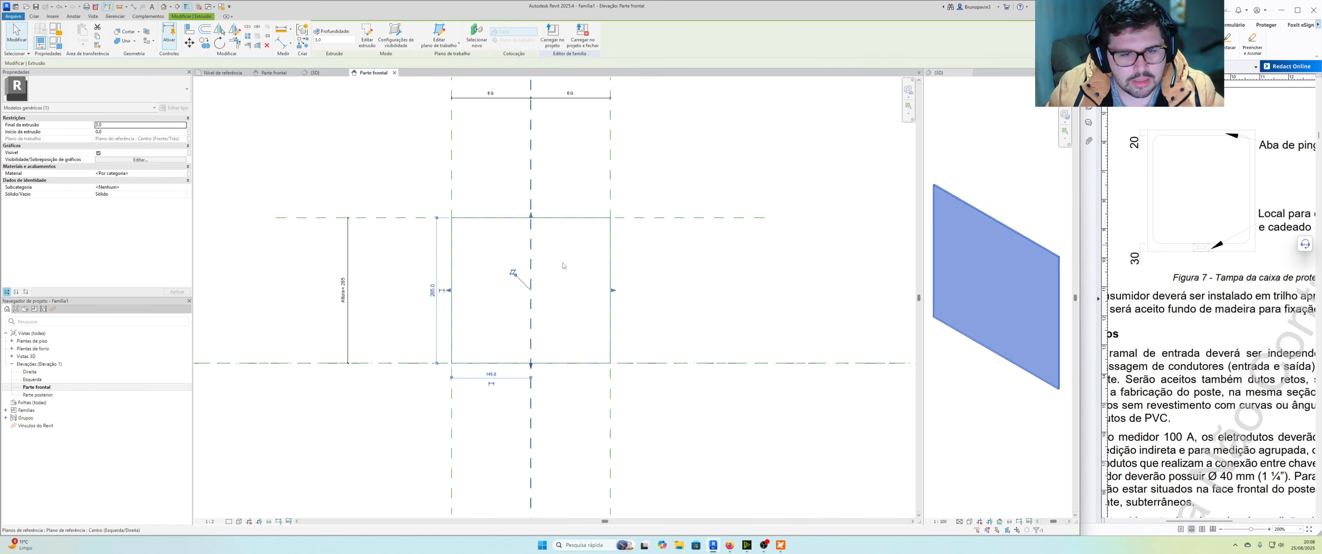
middle_click_drag(662, 267, 681, 251)
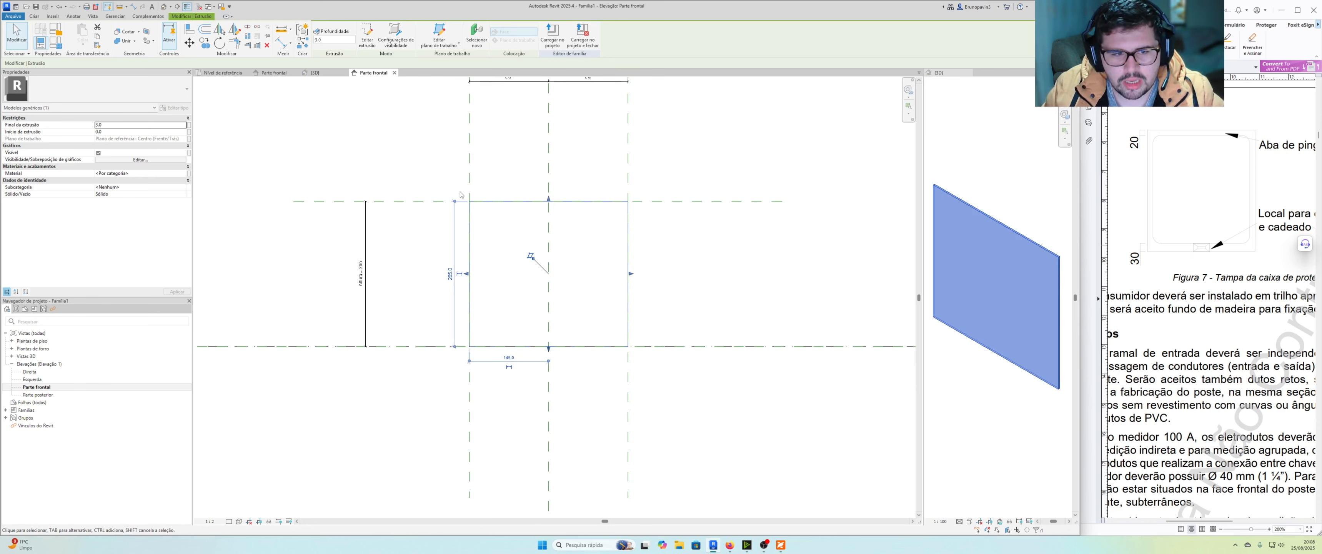
Flex the extrusion by moving the upper reference plane up to a height of about 370 mm.
left_click(672, 198)
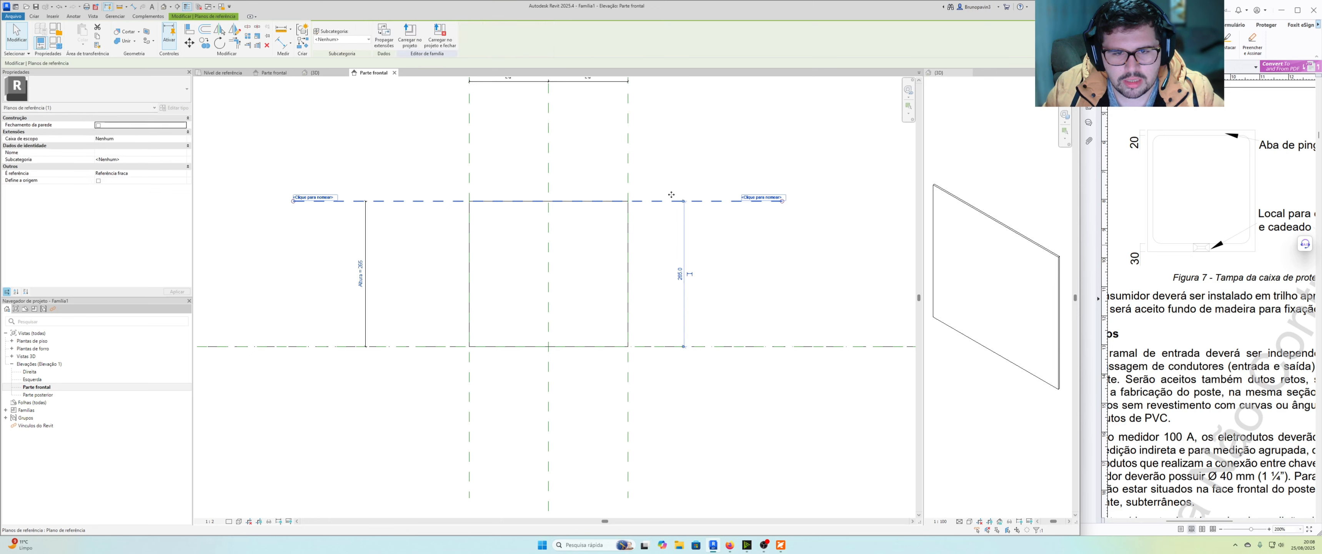
left_click_drag(666, 198, 667, 144)
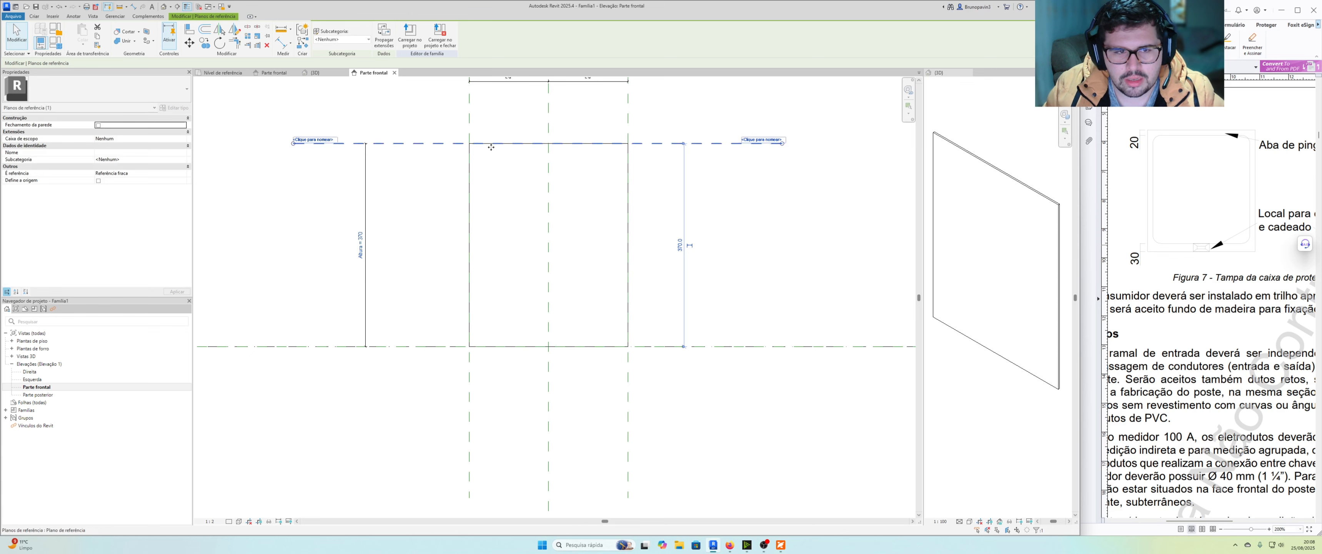
left_click(521, 144)
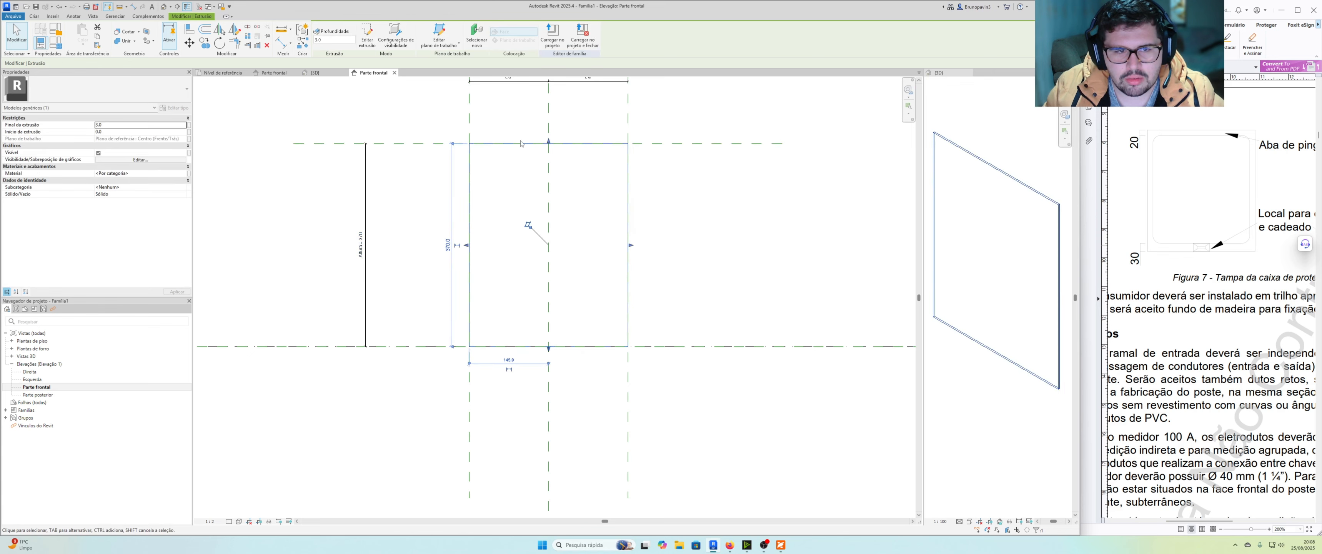
Try lowering the upper reference plane to a height of about 260 mm, and undo that move.
left_click(673, 145)
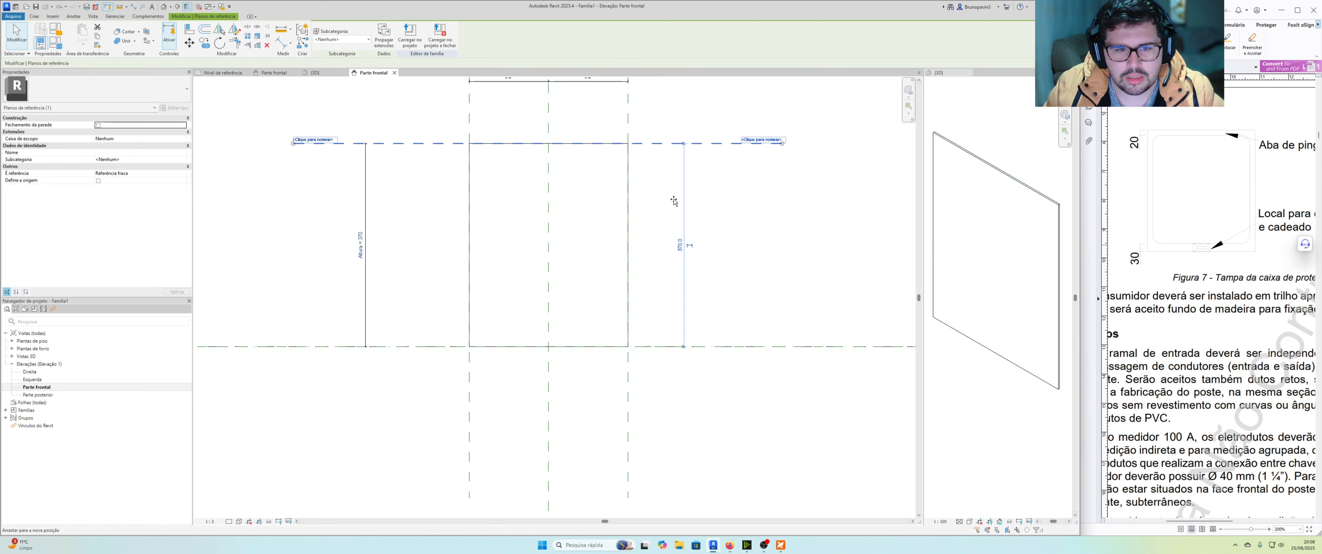
left_click_drag(674, 202, 674, 203)
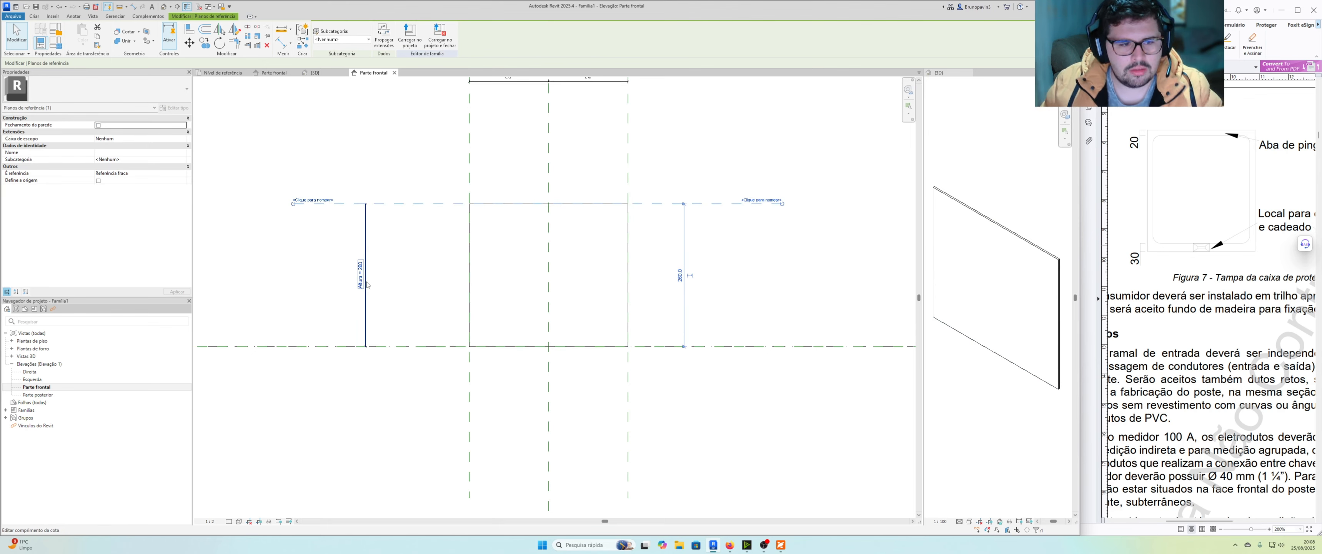
key("ctrl+z")
Set the Largura dimension above the extrusion to 265 mm.
scroll(424, 258, "down", 2)
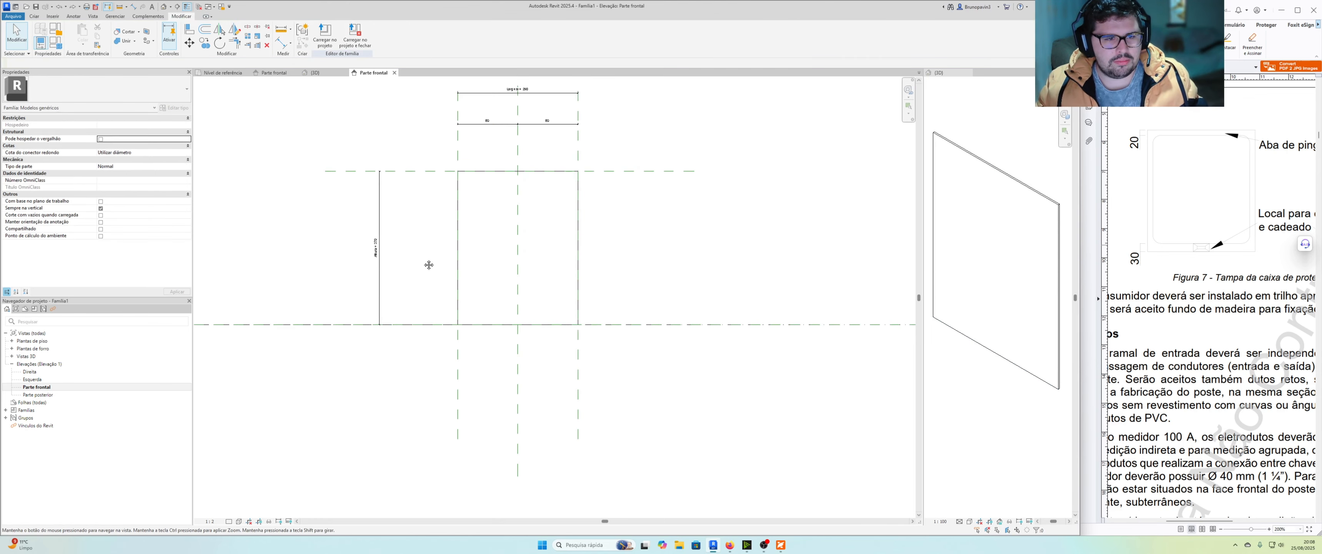
middle_click_drag(429, 265, 471, 320)
left_click(571, 143)
left_click(570, 143)
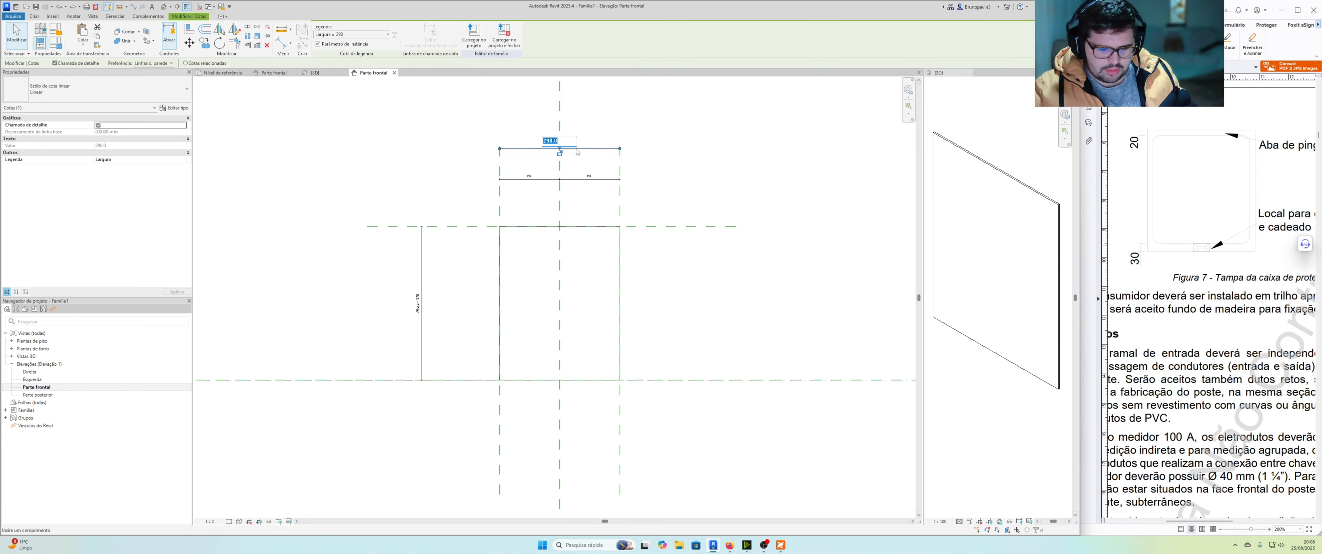
key("Return")
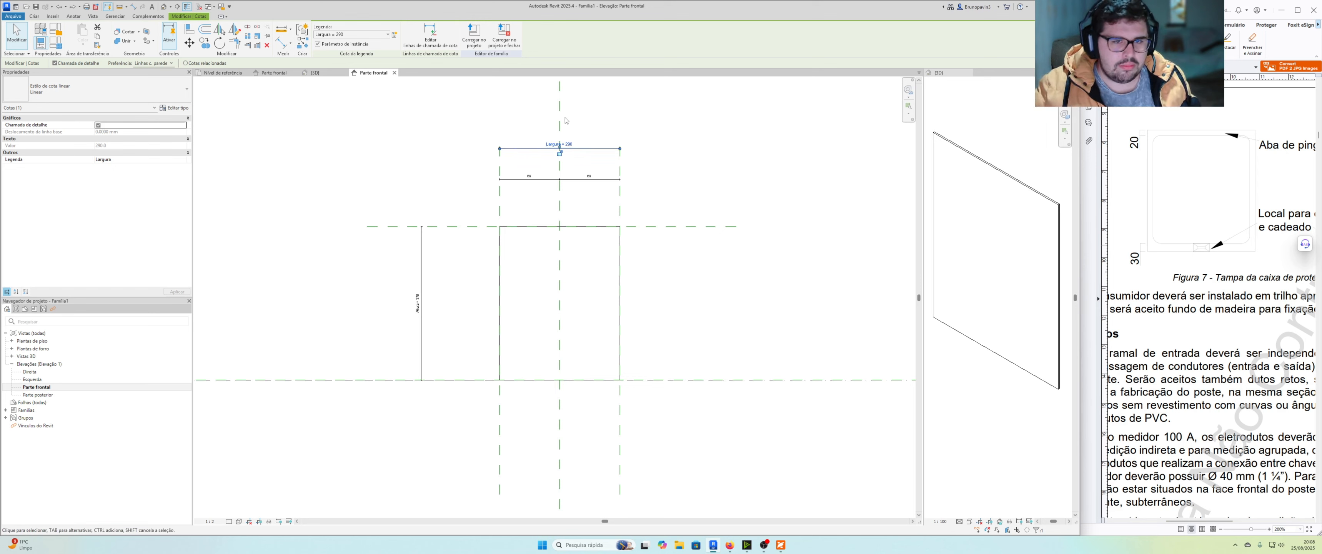
left_click(570, 144)
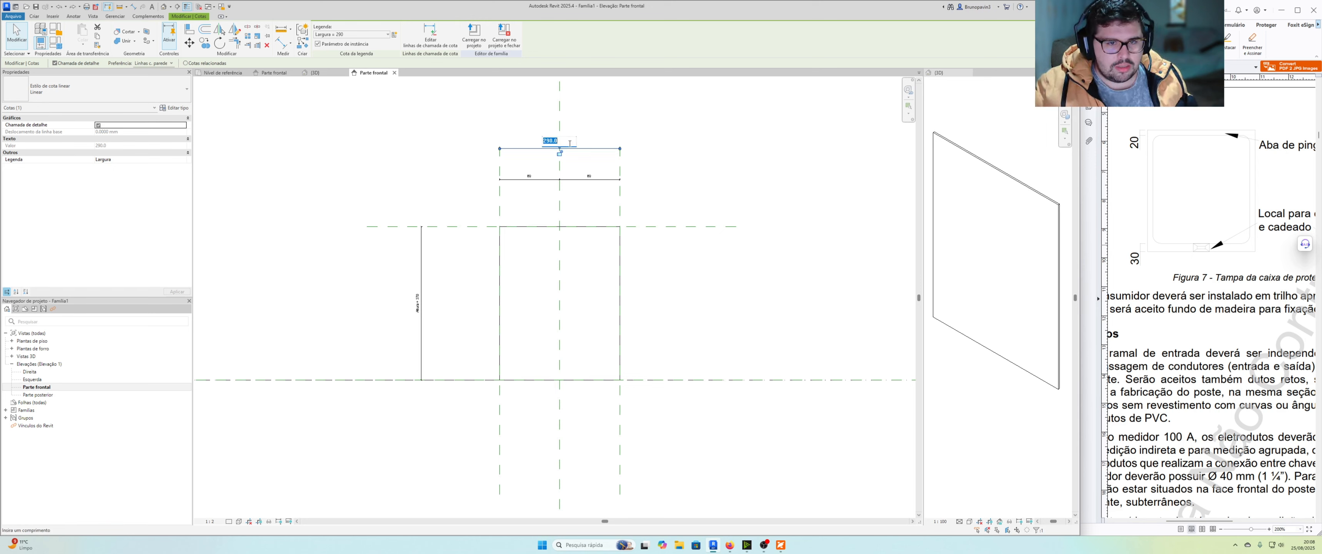
type("265")
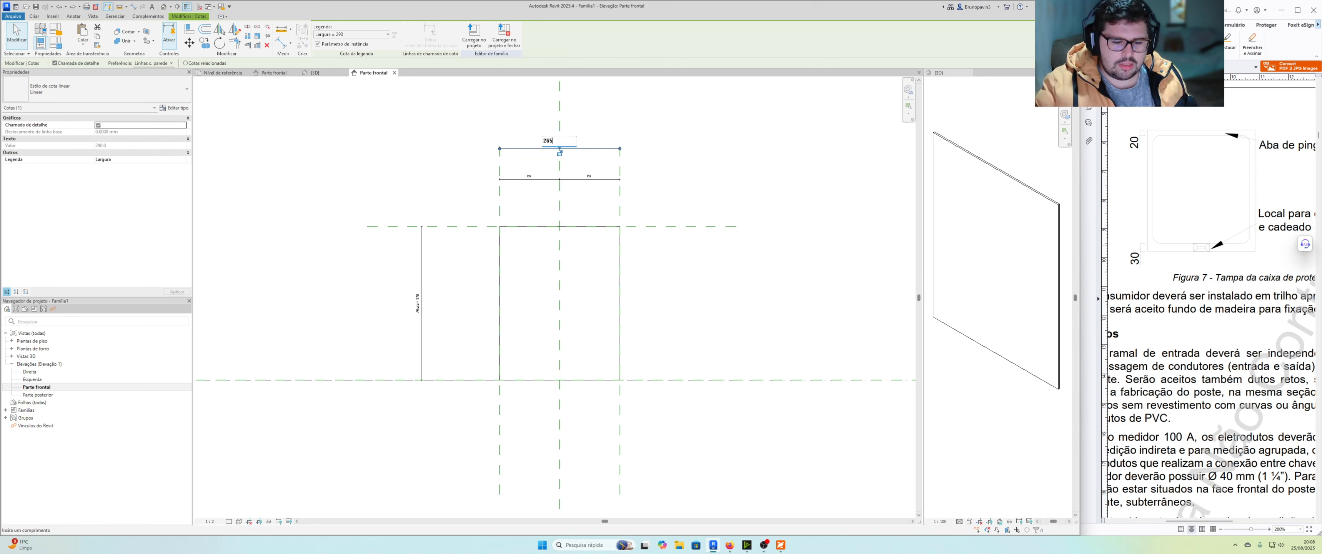
key("Return")
Set the Altura dimension beside the extrusion to 290 mm.
left_click(418, 309)
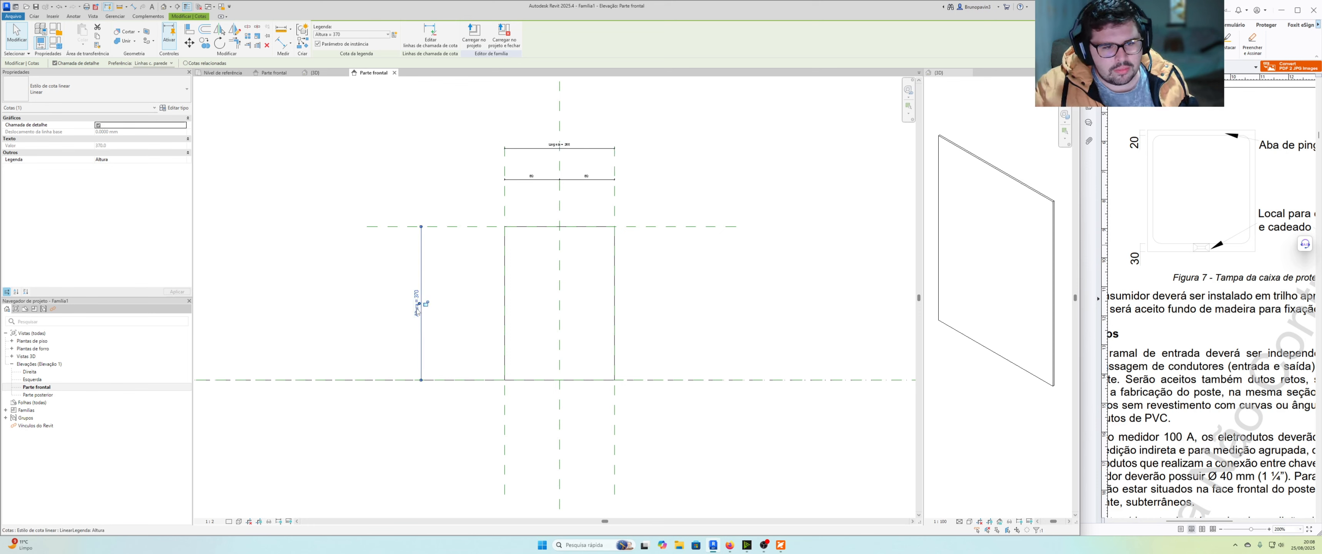
left_click(418, 311)
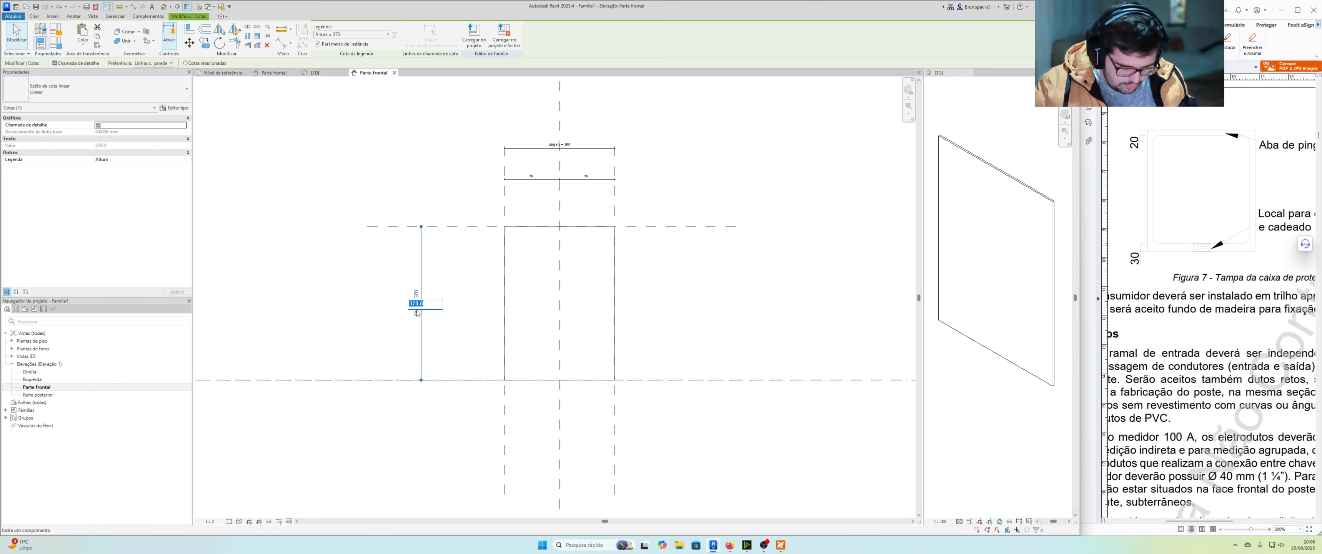
key("Return")
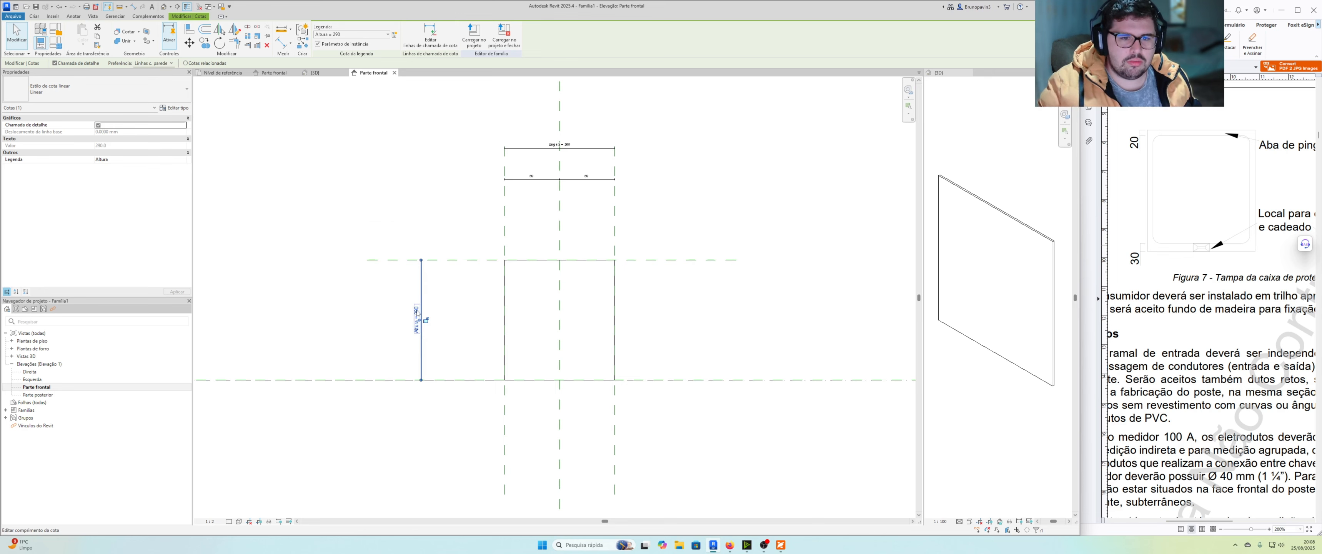
left_click(631, 346)
Draw a horizontal reference plane about 20 mm below the upper reference plane.
scroll(631, 347, "up", 1)
middle_click_drag(627, 346, 638, 341)
scroll(636, 337, "up", 3)
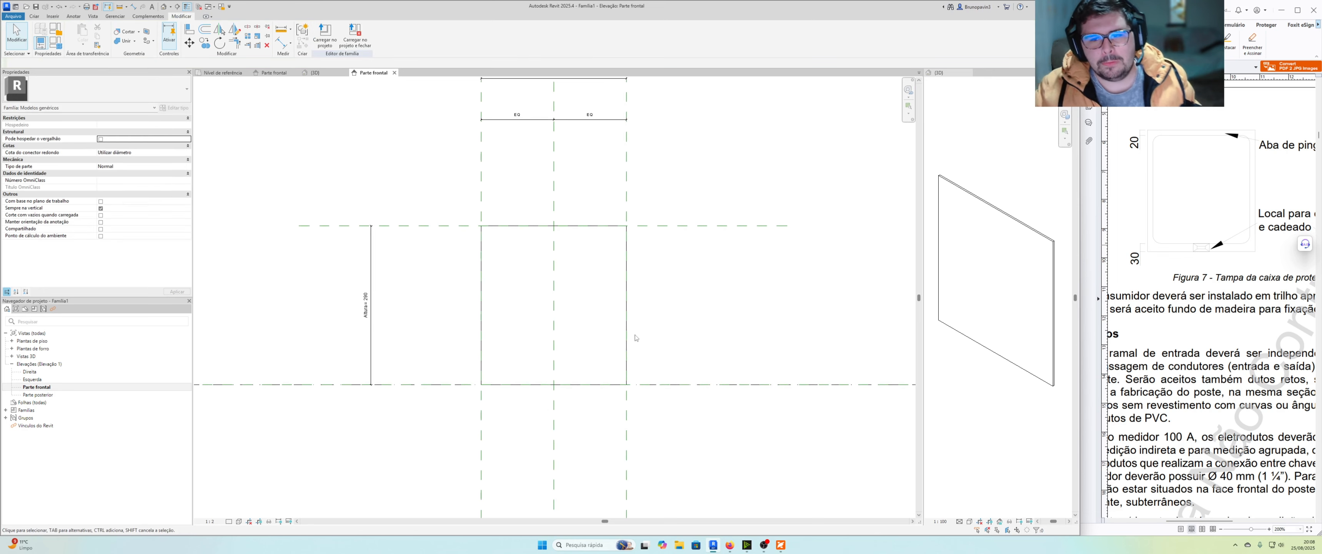
scroll(667, 275, "down", 1)
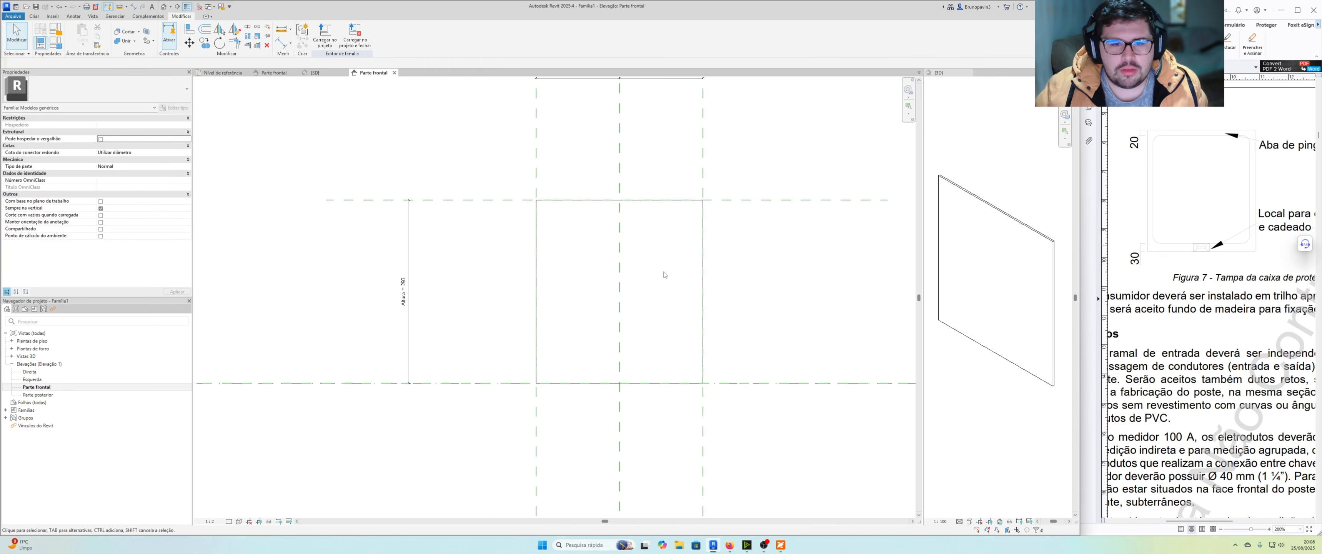
middle_click_drag(664, 274, 712, 280)
left_click(34, 16)
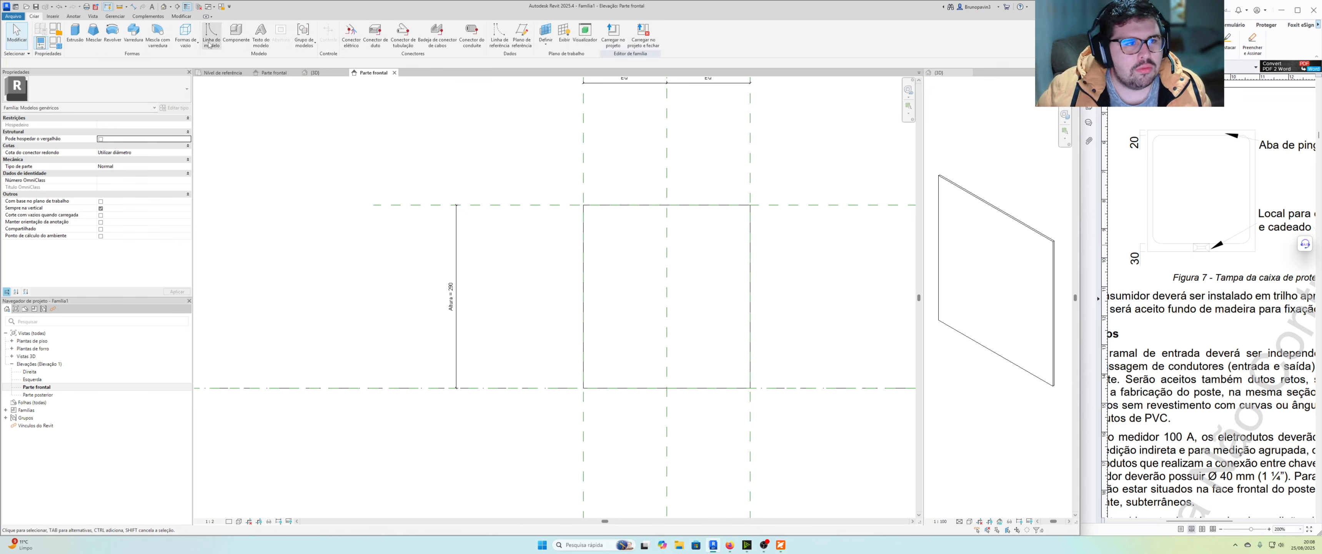
left_click(522, 36)
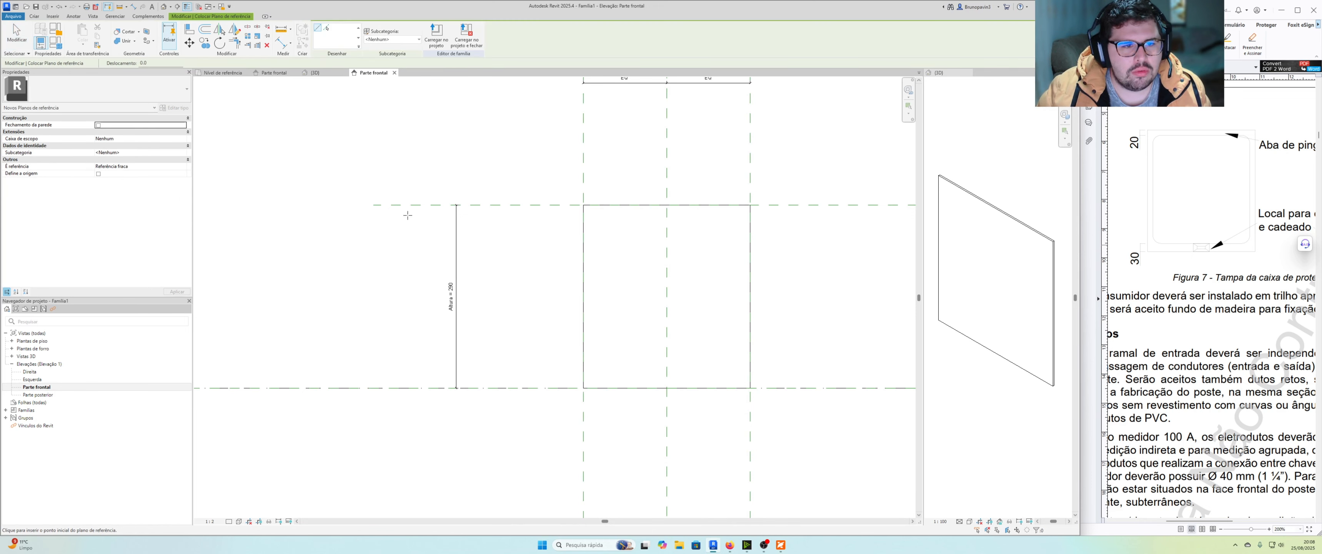
left_click(375, 216)
middle_click_drag(876, 213, 762, 218)
left_click(816, 220)
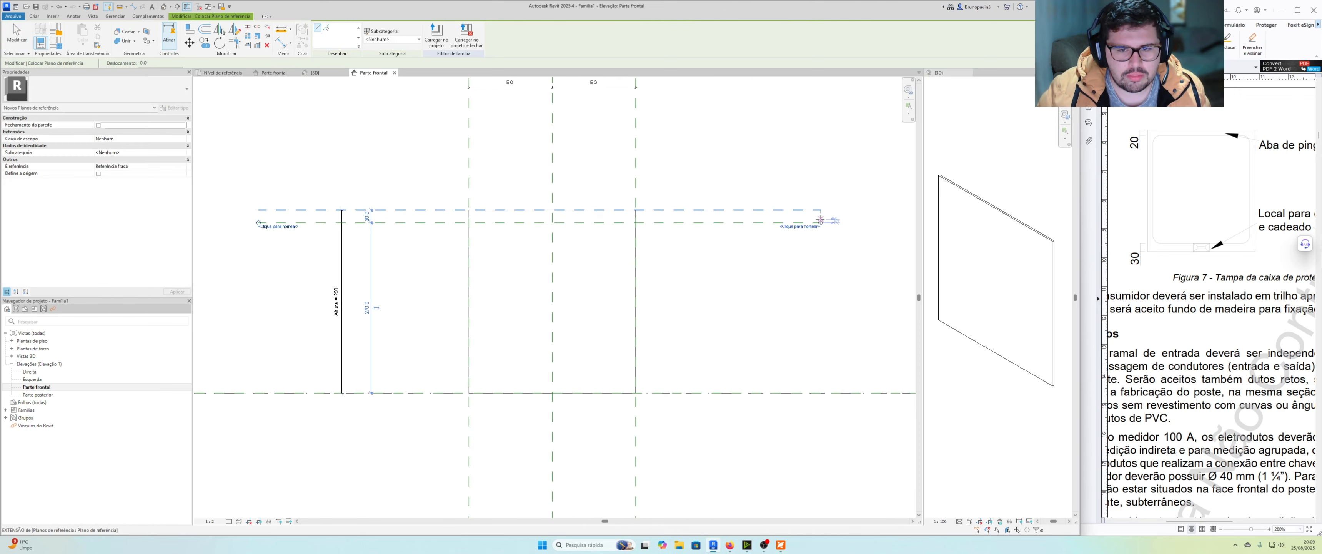
Draw a vertical reference plane about 20 mm inside the right reference plane, spanning its full length.
middle_click_drag(637, 154, 658, 255)
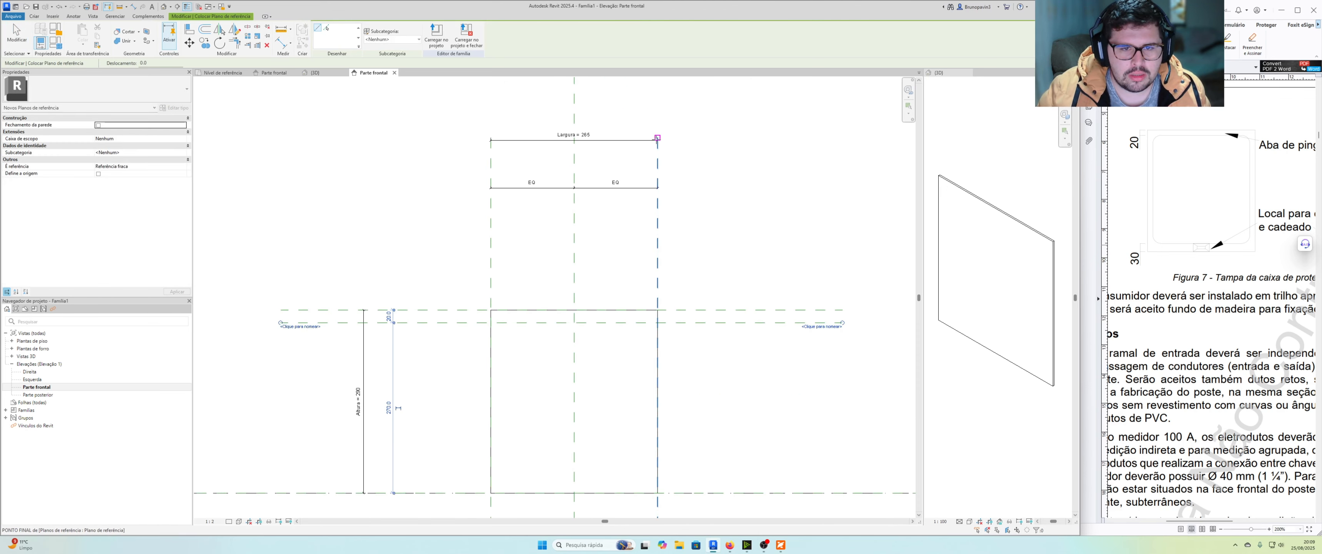
left_click(646, 137)
middle_click_drag(654, 383, 642, 307)
middle_click_drag(628, 490, 636, 358)
left_click(636, 351)
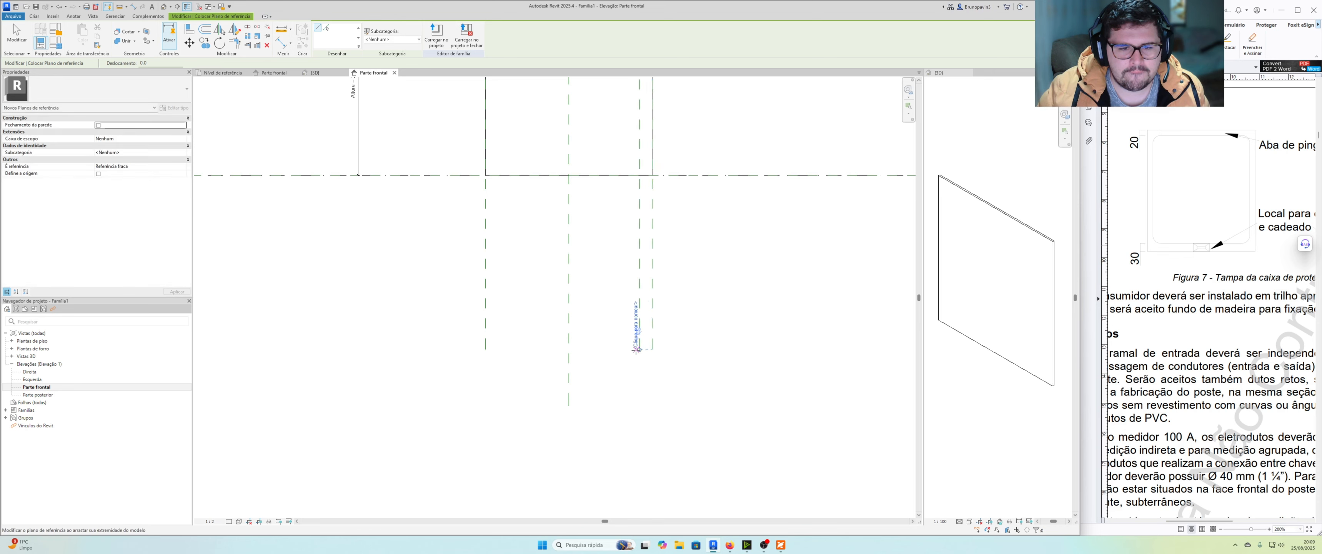
Draw a horizontal reference plane about 35 mm above the base level.
scroll(634, 351, "down", 3)
middle_click_drag(664, 307, 673, 387)
scroll(648, 319, "up", 2)
middle_click_drag(751, 296, 719, 296)
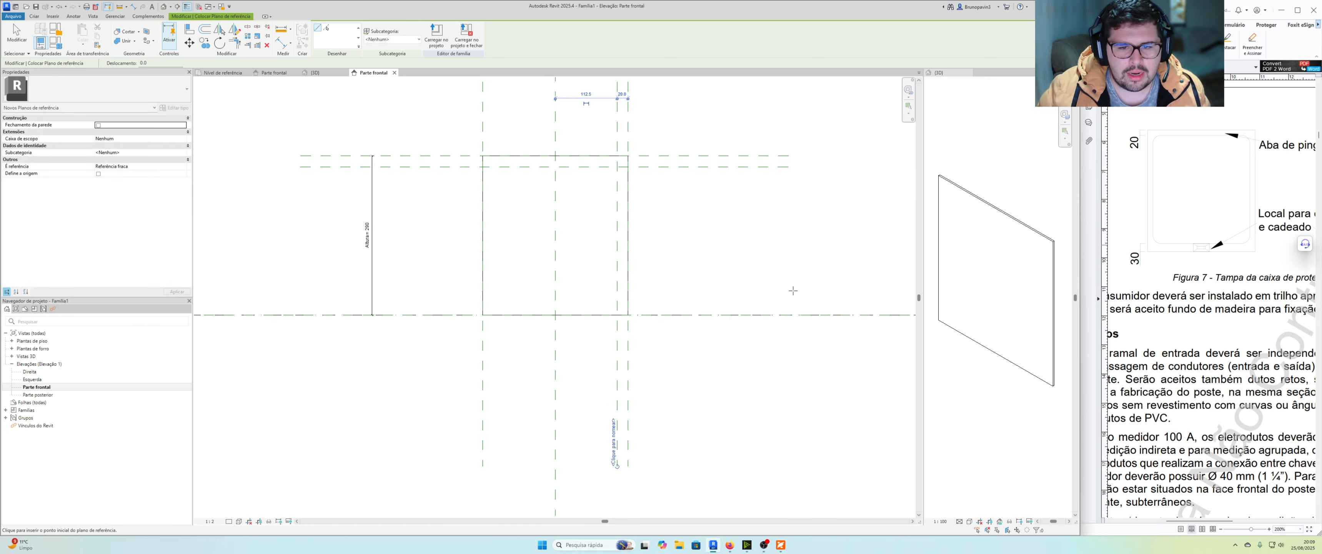
left_click(809, 296)
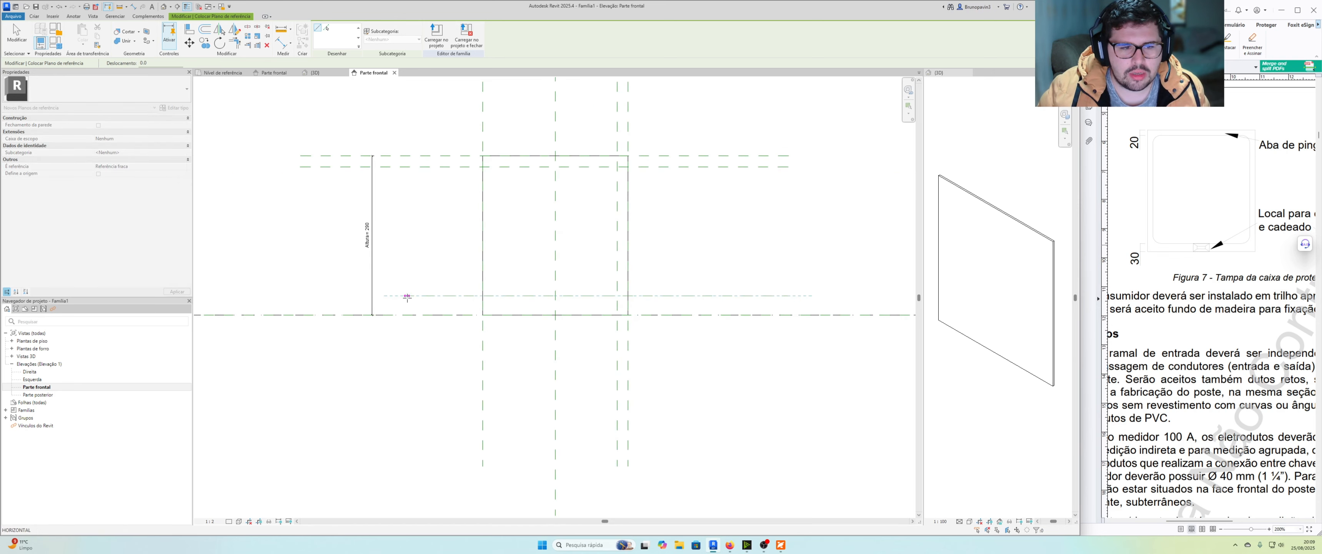
left_click(300, 295)
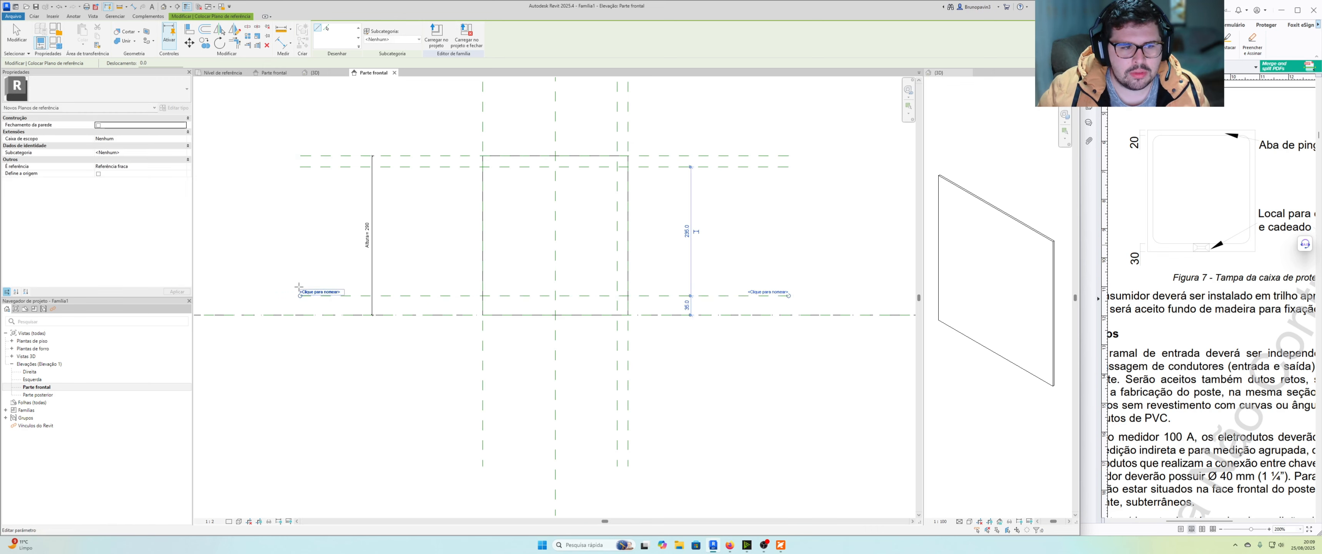
Draw a horizontal reference plane about 30 mm above the existing lower inner reference plane, spanning the same length.
left_click(301, 280)
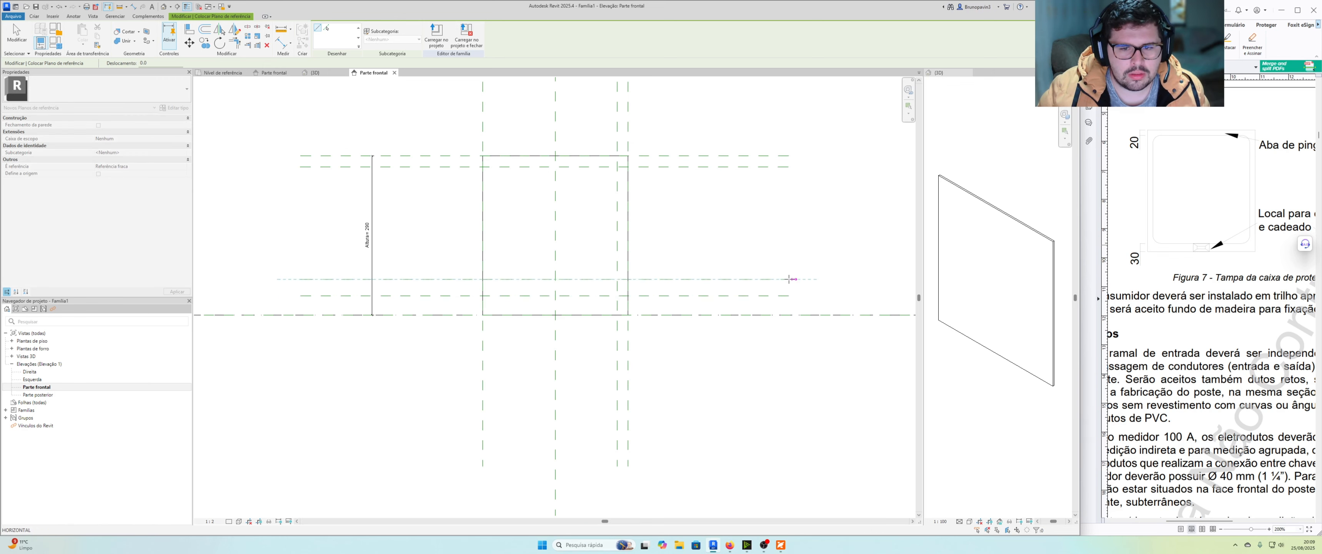
left_click(789, 279)
middle_click_drag(737, 254, 827, 275)
key("Escape")
scroll(788, 281, "down", 2)
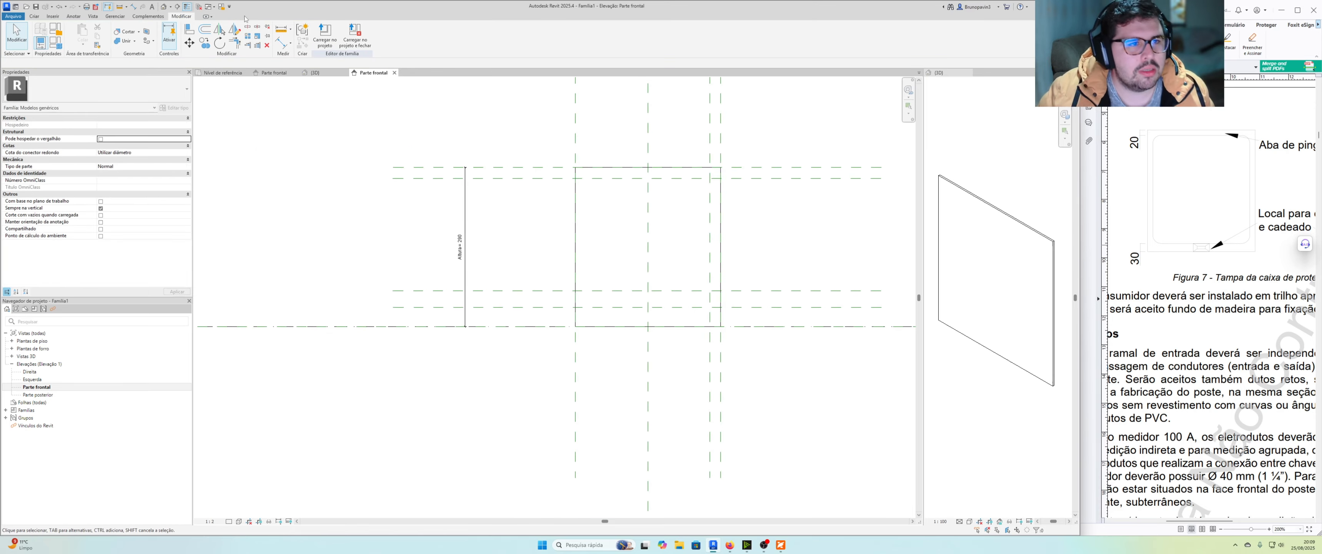
Add a continuous vertical dimension through both lower inner reference planes and the base level, beside the extrusion.
left_click(132, 7)
scroll(710, 264, "up", 3)
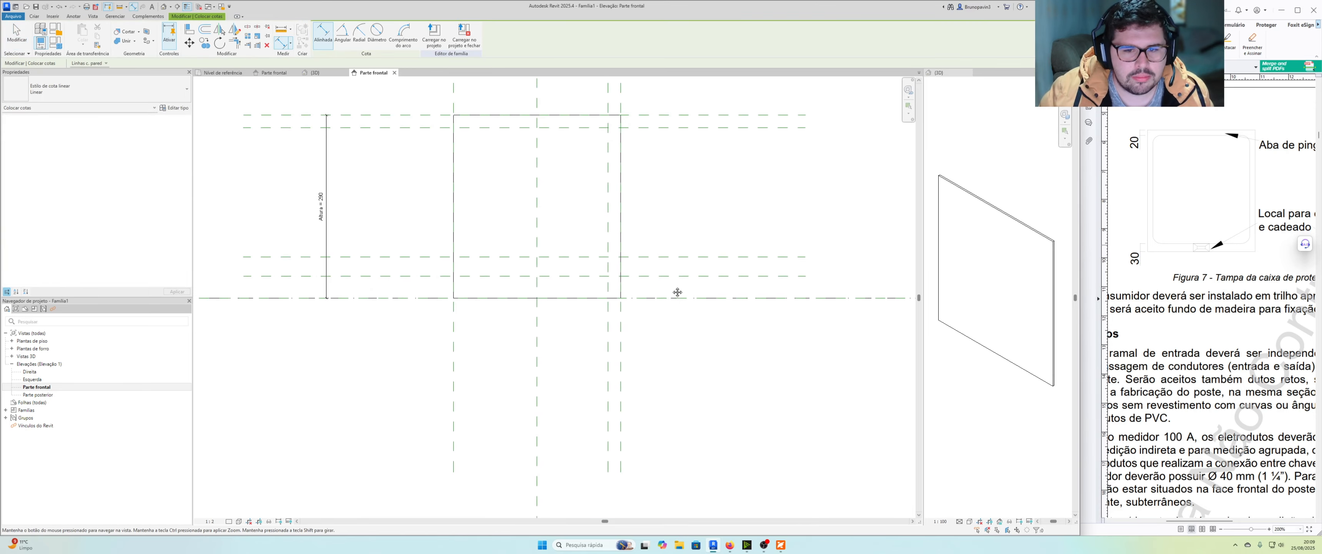
left_click(711, 260)
left_click(709, 278)
left_click(707, 303)
scroll(704, 344, "up", 1)
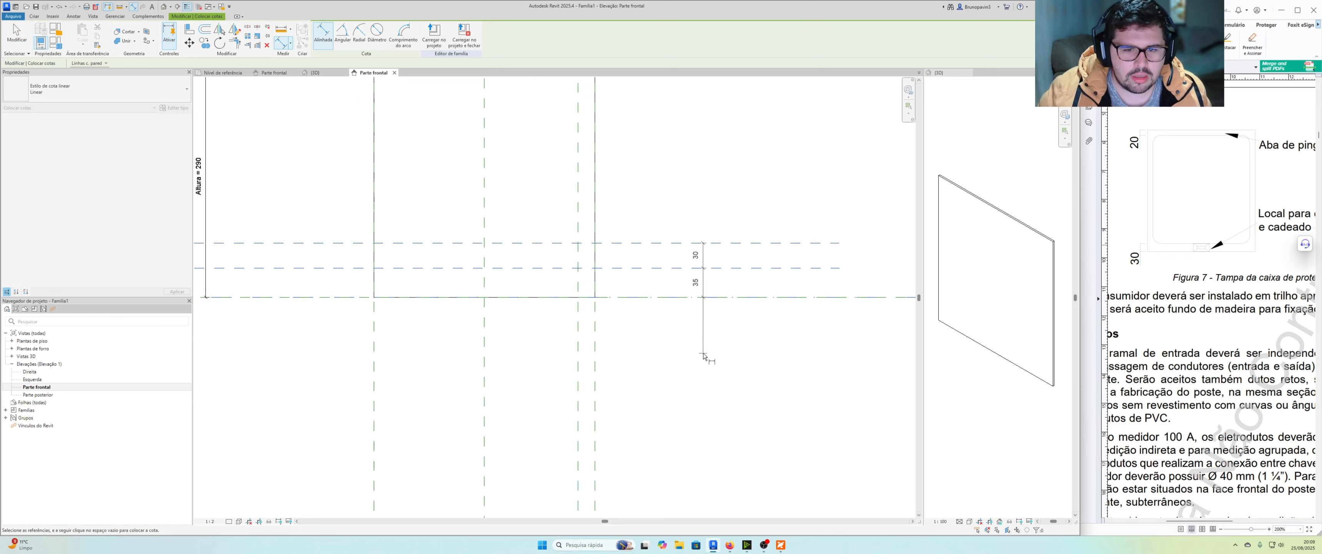
left_click(703, 345)
scroll(704, 344, "up", 2)
scroll(703, 332, "up", 1)
key("Escape")
key("Escape")
Set the lowest inner reference plane's distance from the base level to 20 mm.
middle_click_drag(728, 341, 751, 376)
left_click(737, 305)
left_click(737, 331)
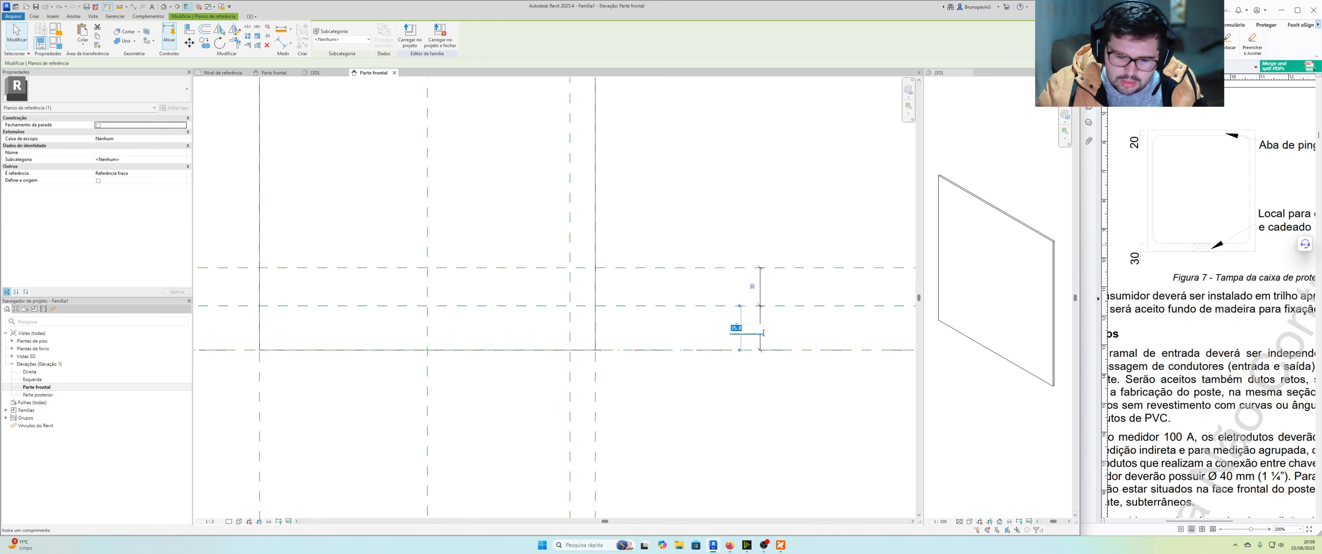
type("20")
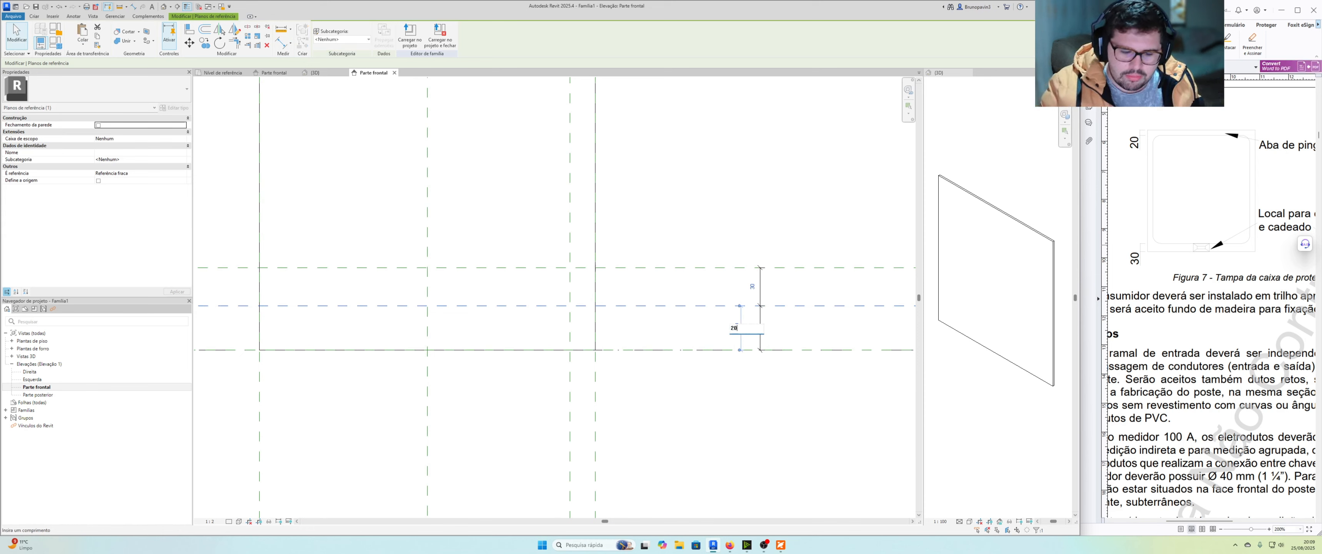
key("Return")
Set the spacing between the two lower inner reference planes to 10 mm by repositioning the higher one.
left_click(732, 268)
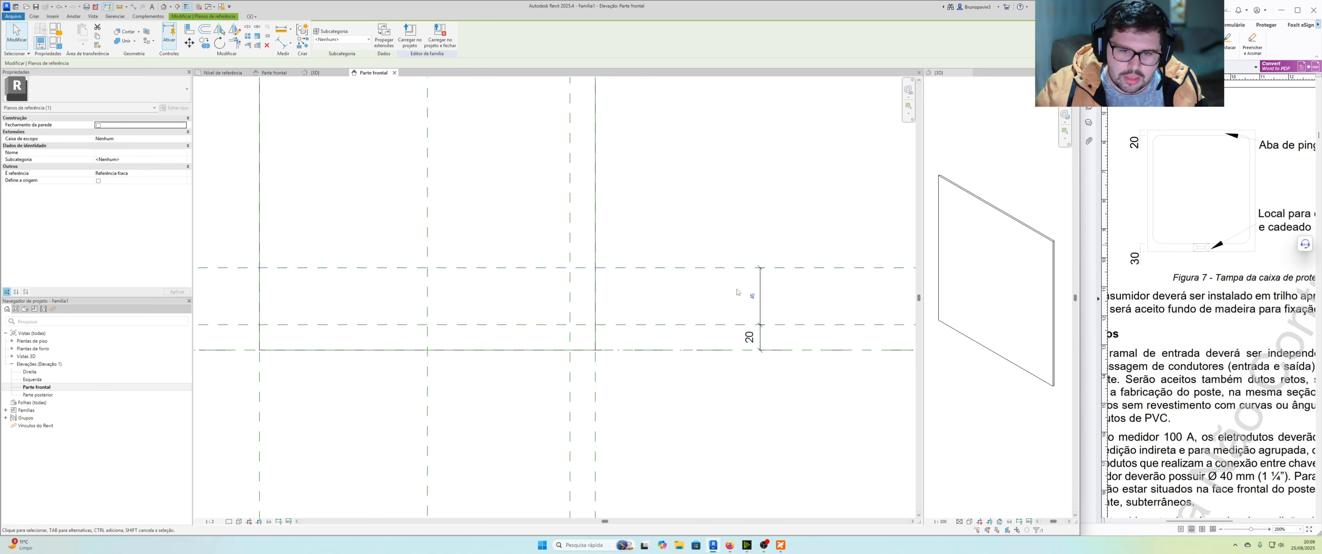
left_click(751, 295)
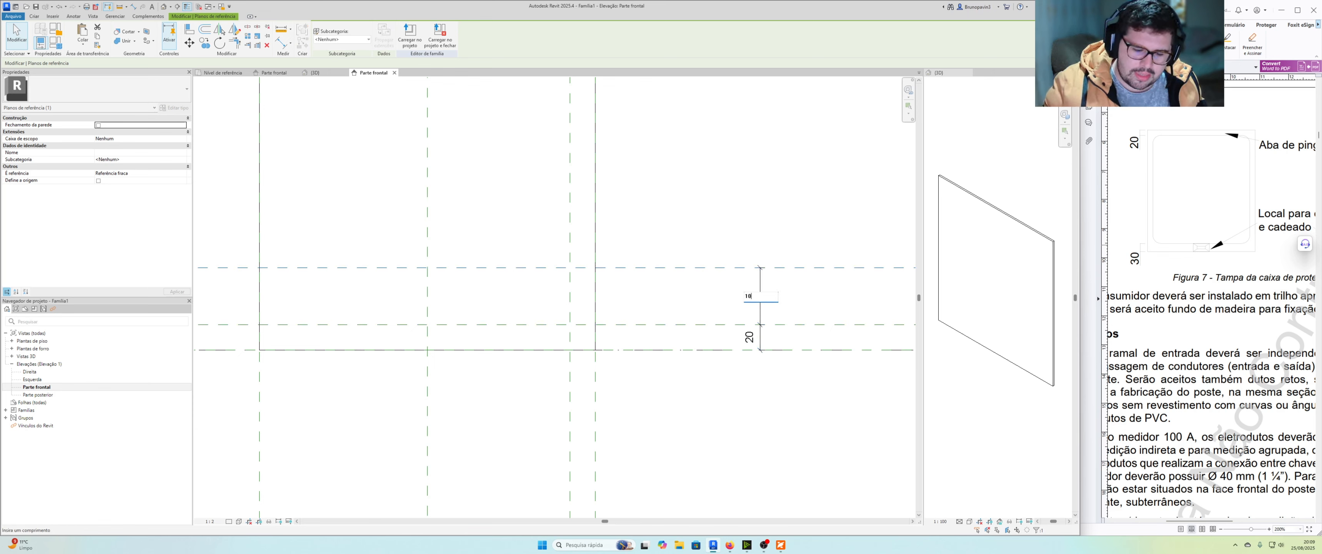
type("10")
key("Return")
key("Escape")
scroll(699, 314, "down", 3)
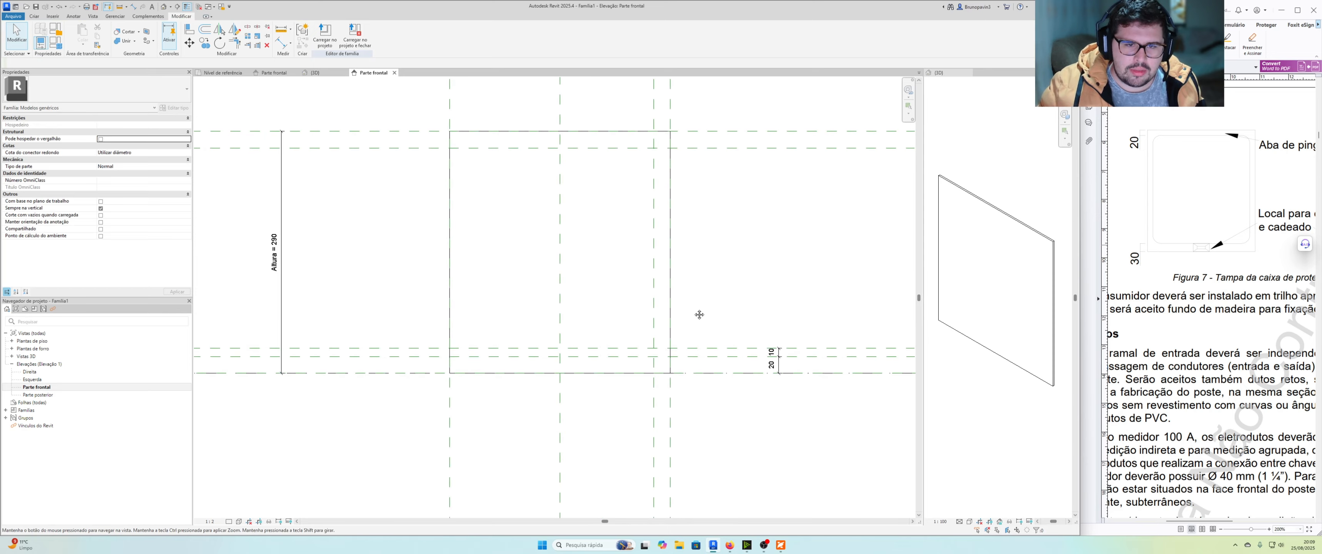
Dimension the offset between the two right-hand vertical reference planes and between the two upper horizontal reference planes.
middle_click_drag(699, 315, 785, 334)
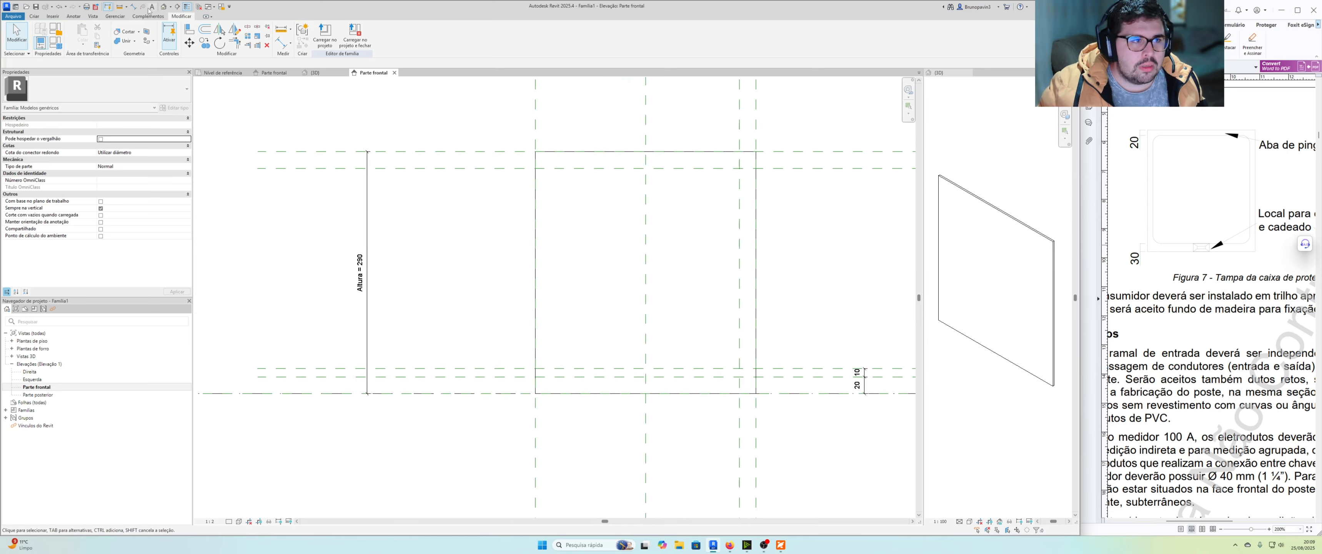
left_click(133, 8)
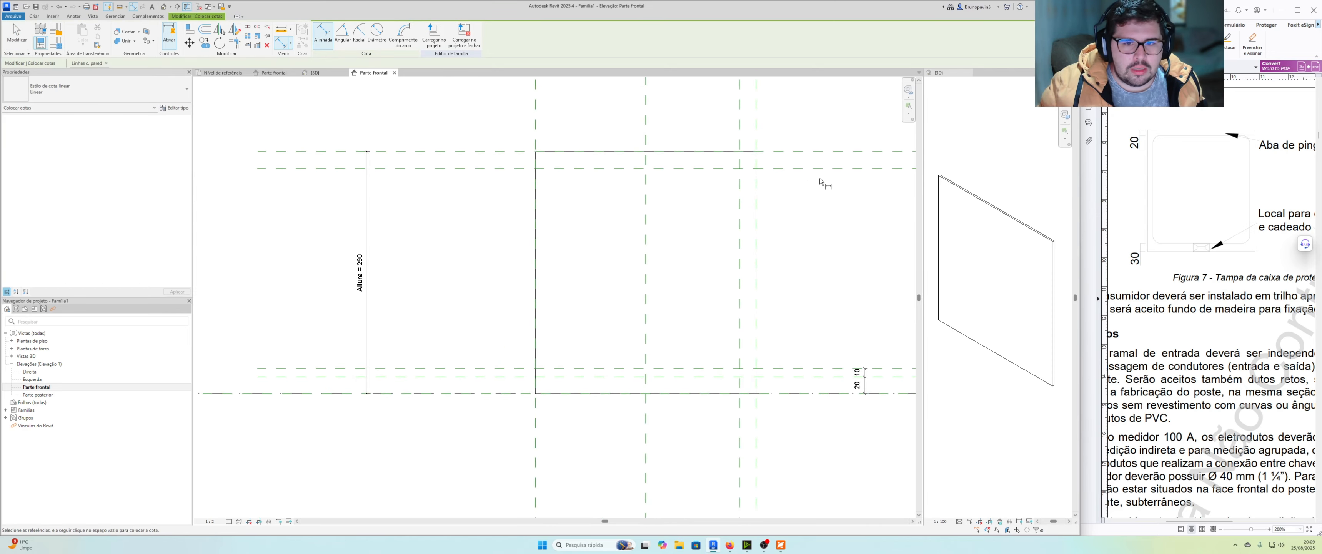
left_click(741, 189)
left_click(788, 204)
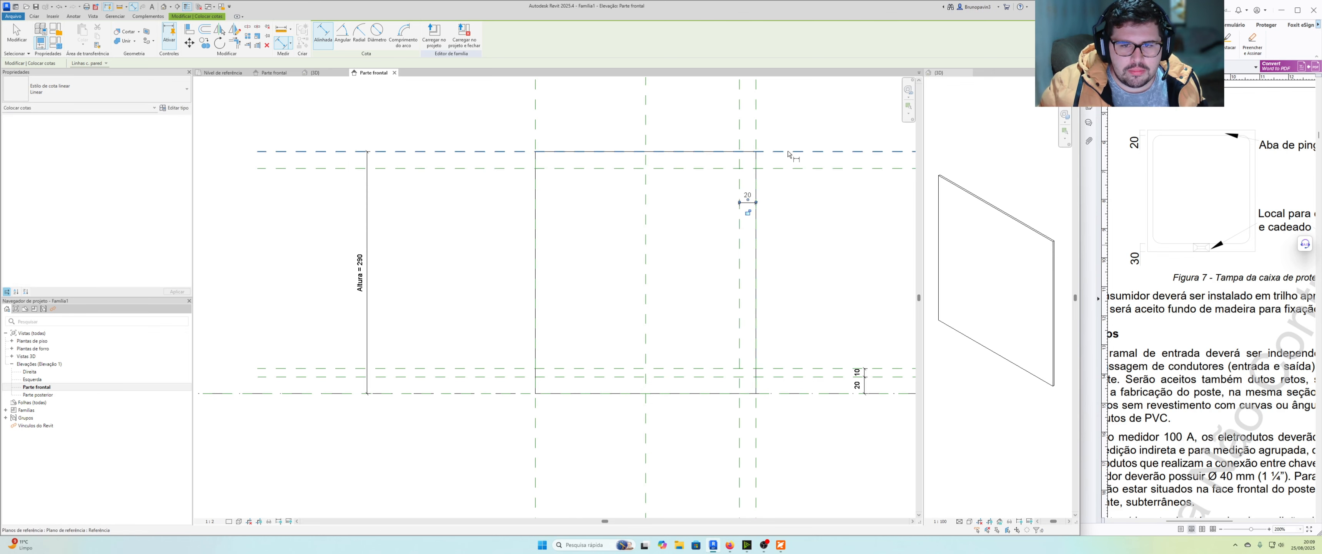
left_click(721, 151)
left_click(727, 140)
scroll(727, 155, "up", 1)
middle_click_drag(735, 161, 724, 196)
scroll(727, 197, "down", 1)
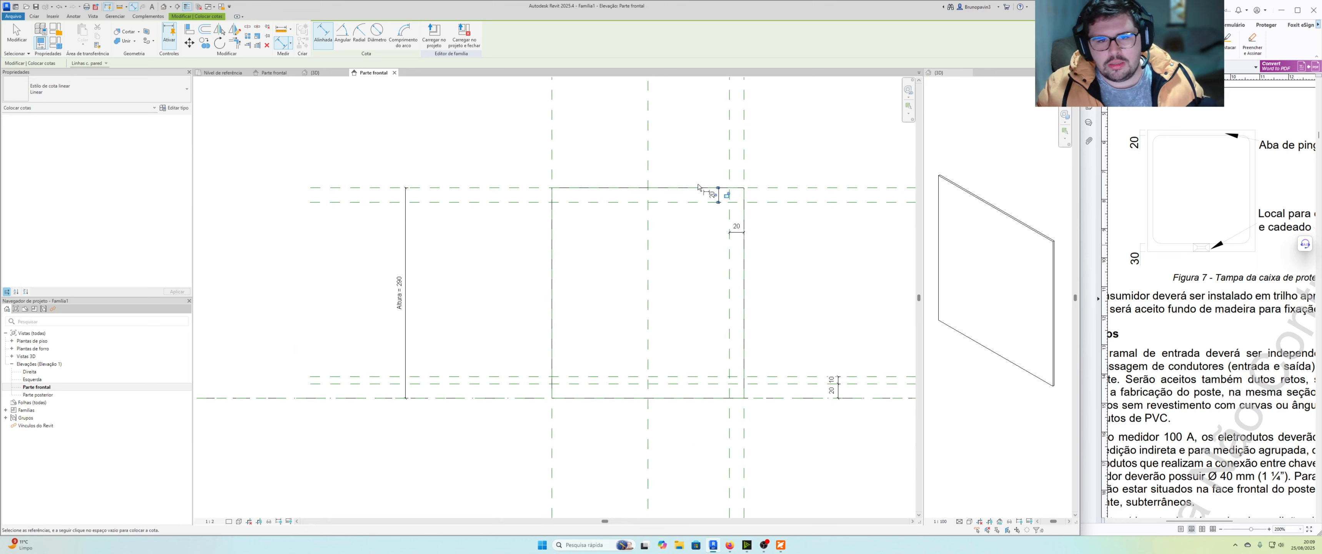
key("Escape")
key("Escape")
Lock the 20 mm offset dimensions of the right and upper inner reference planes.
scroll(739, 234, "up", 3)
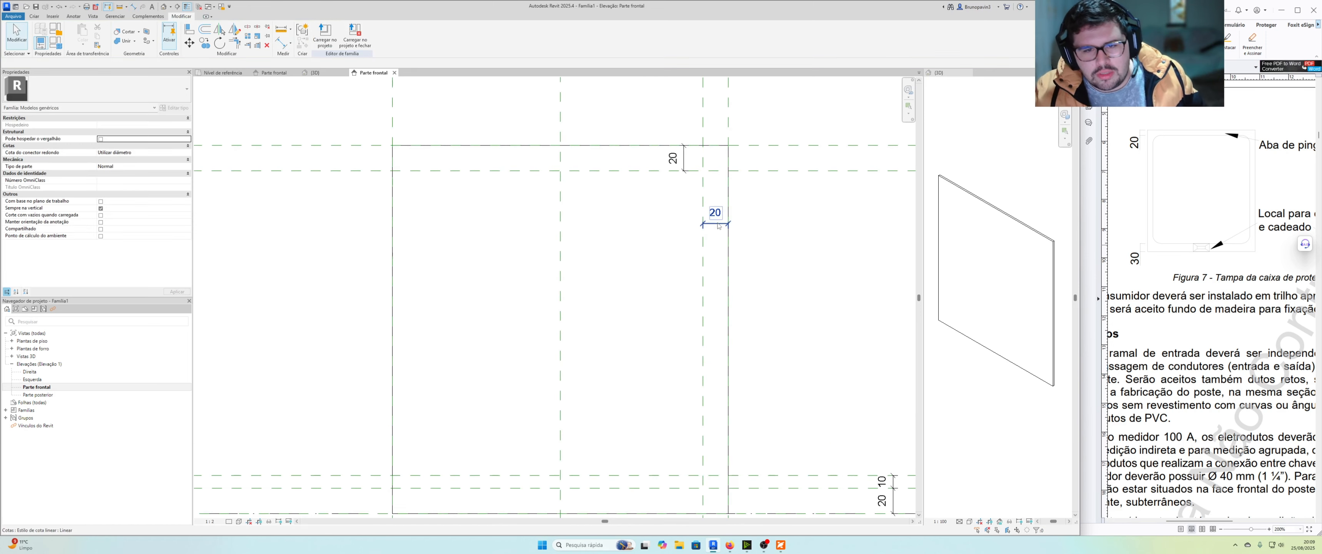
left_click(723, 236)
left_click(716, 240)
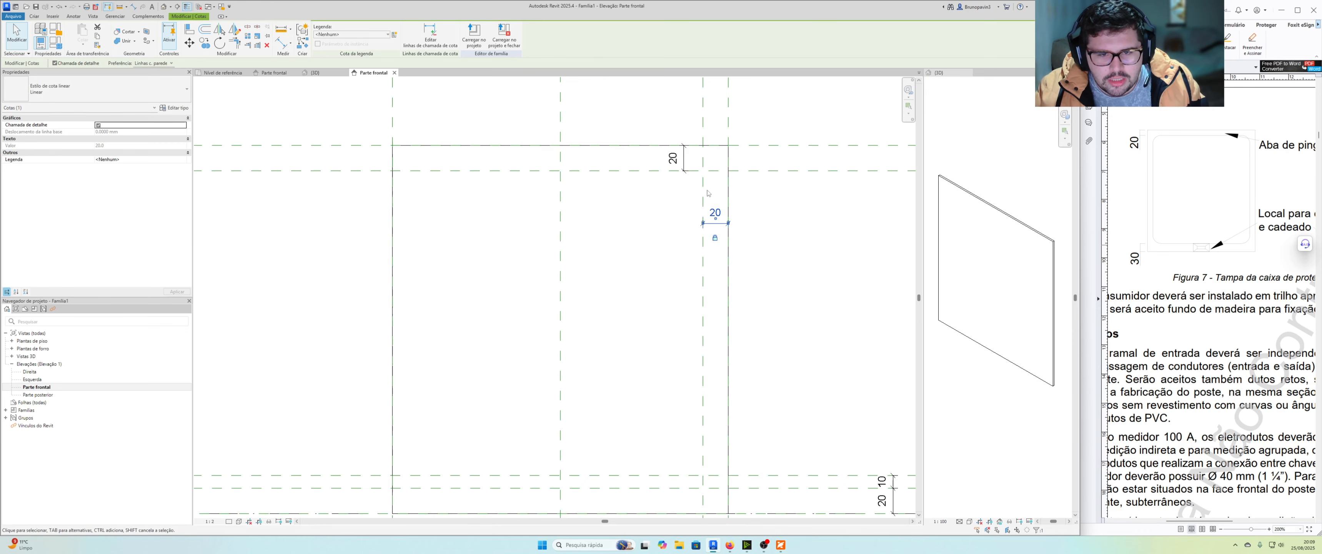
left_click(691, 167)
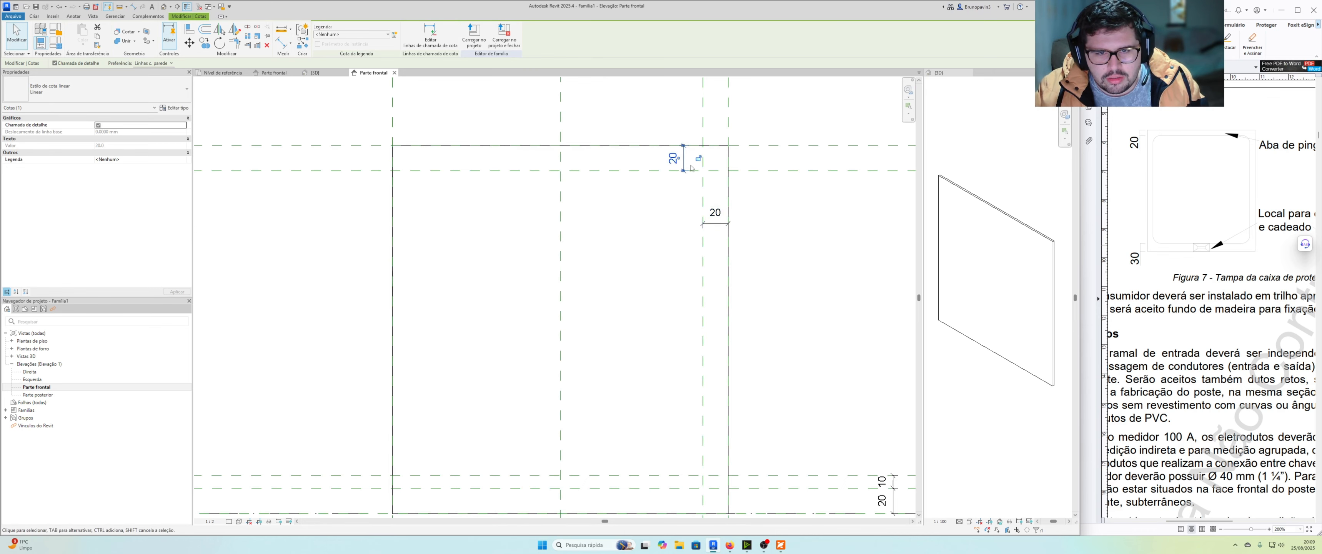
scroll(690, 167, "down", 2)
key("Escape")
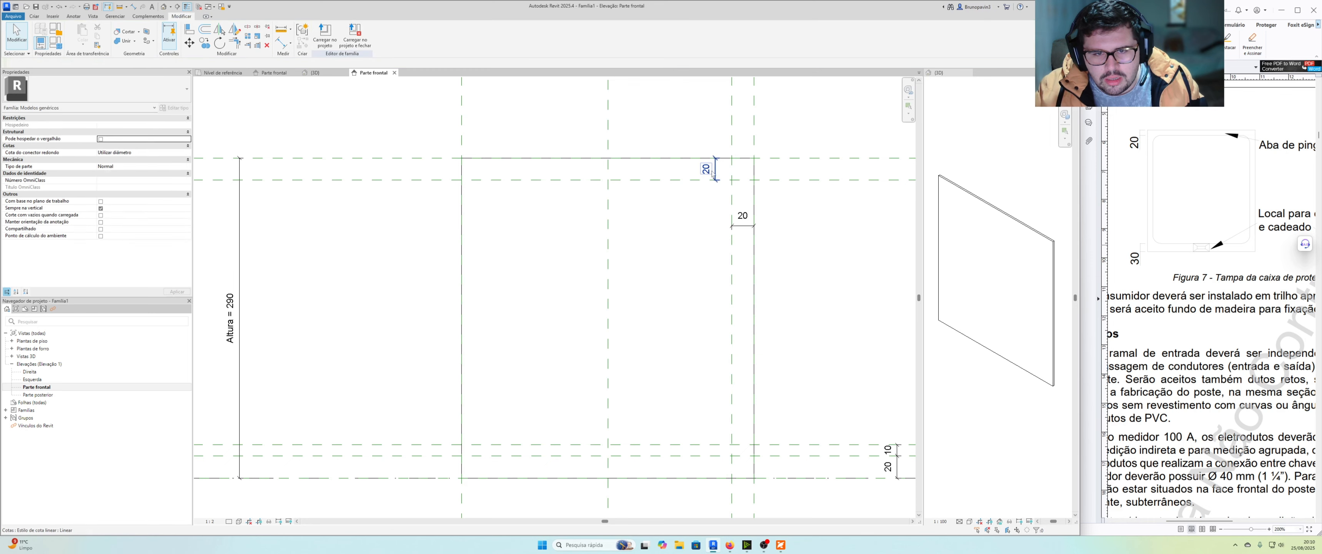
Move the upper 20 mm offset dimension just outside the extrusion's right edge.
left_click(716, 173)
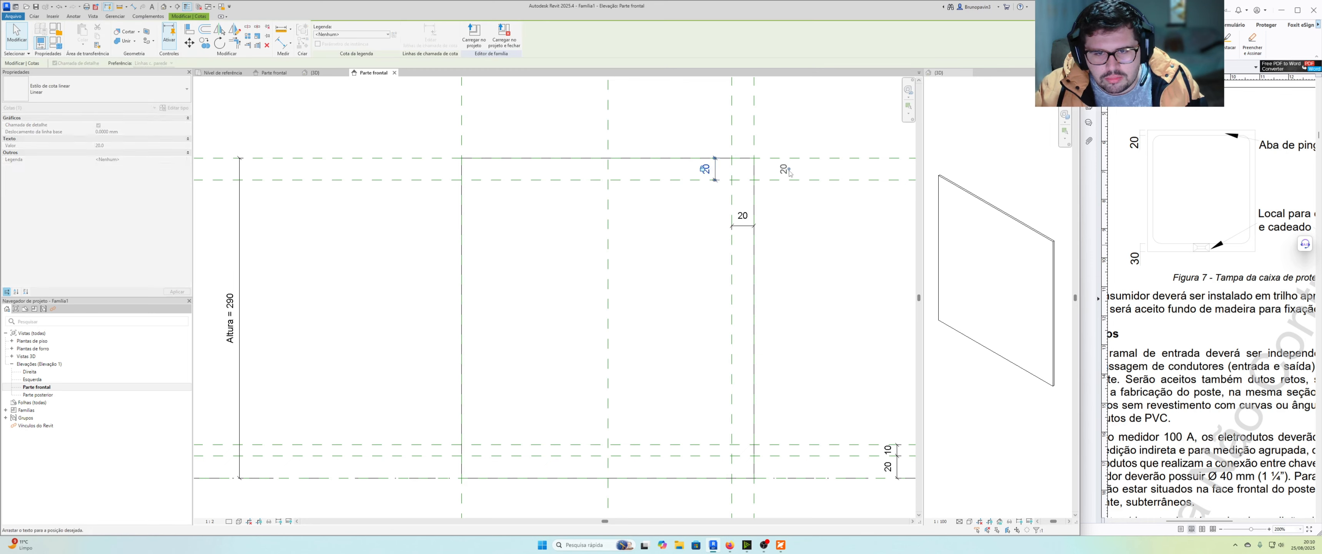
mouse_move(789, 174)
left_mouse_down()
mouse_move(774, 169)
mouse_move(825, 172)
mouse_move(787, 173)
left_mouse_up()
left_click(742, 216)
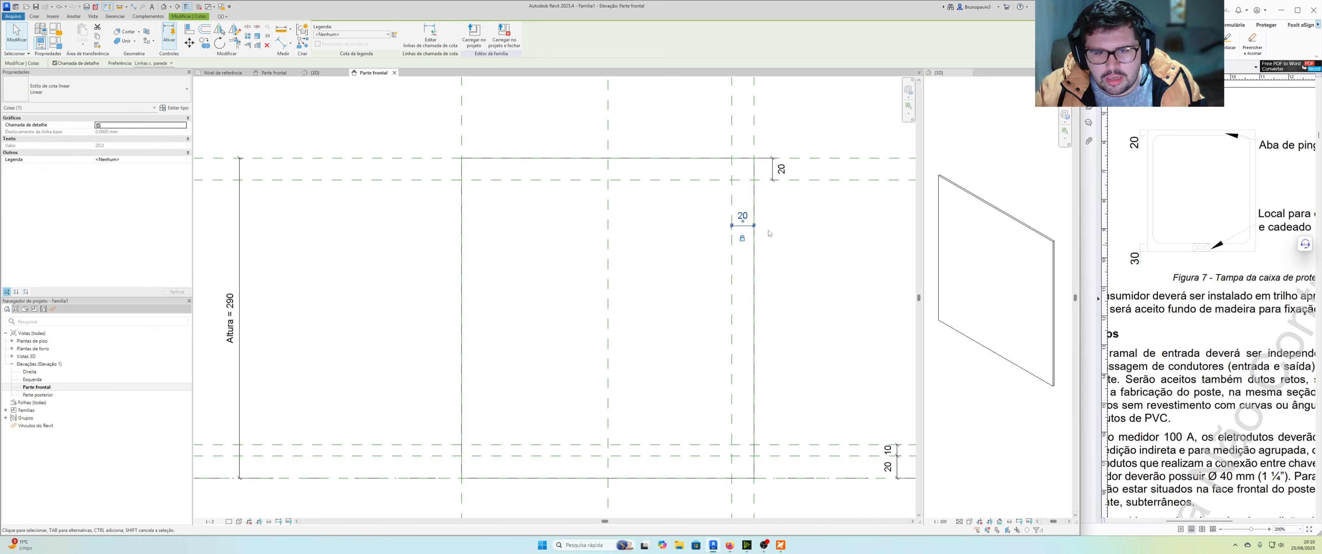
Test the constraints by moving the outer right reference plane outward, and undo the move.
scroll(755, 200, "down", 3)
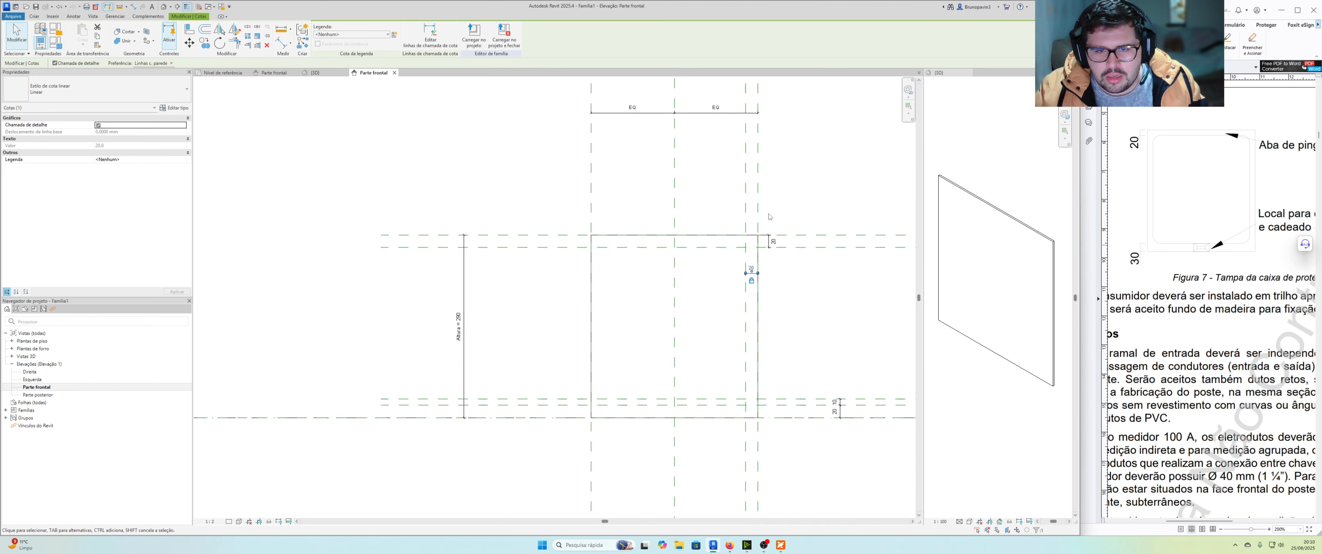
left_click(759, 184)
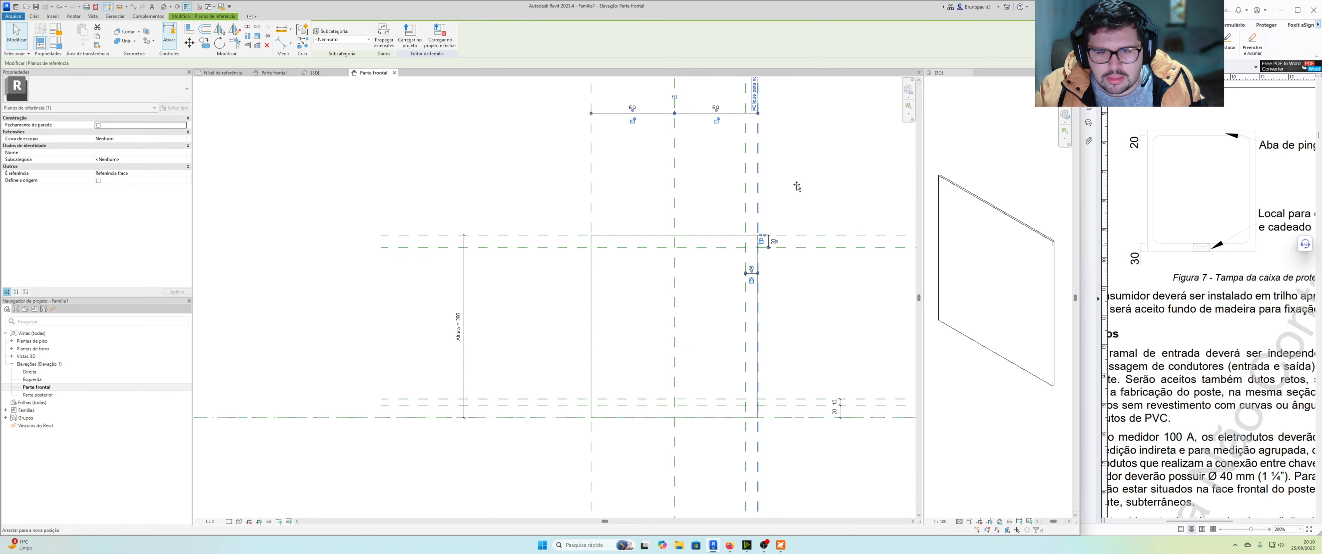
left_click_drag(797, 186, 799, 190)
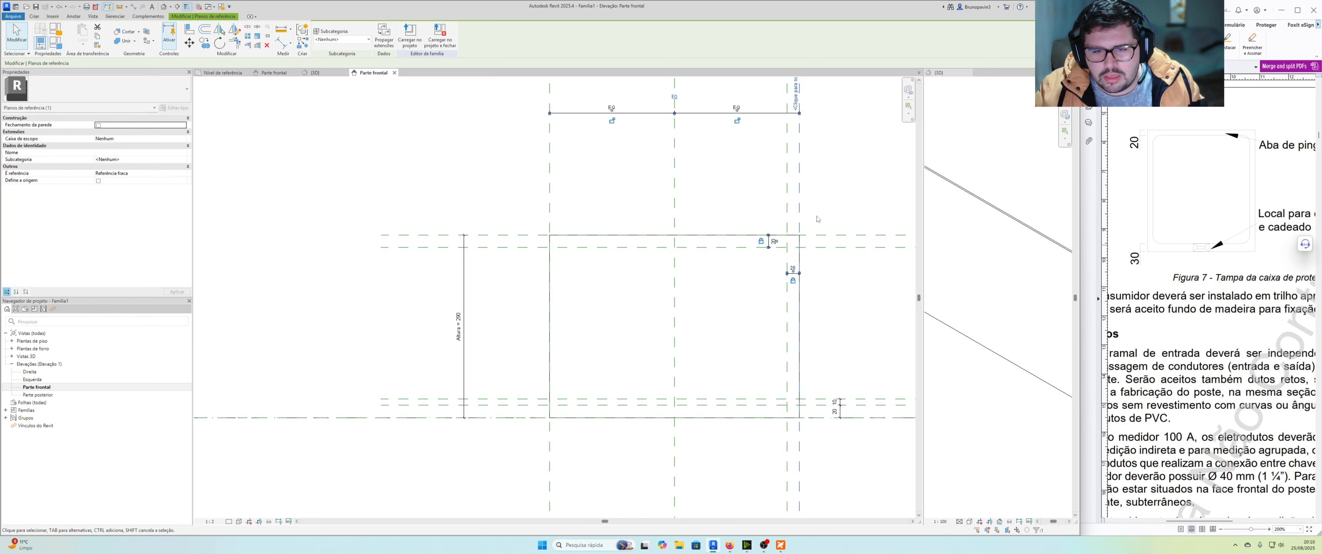
middle_click_drag(818, 219, 818, 264)
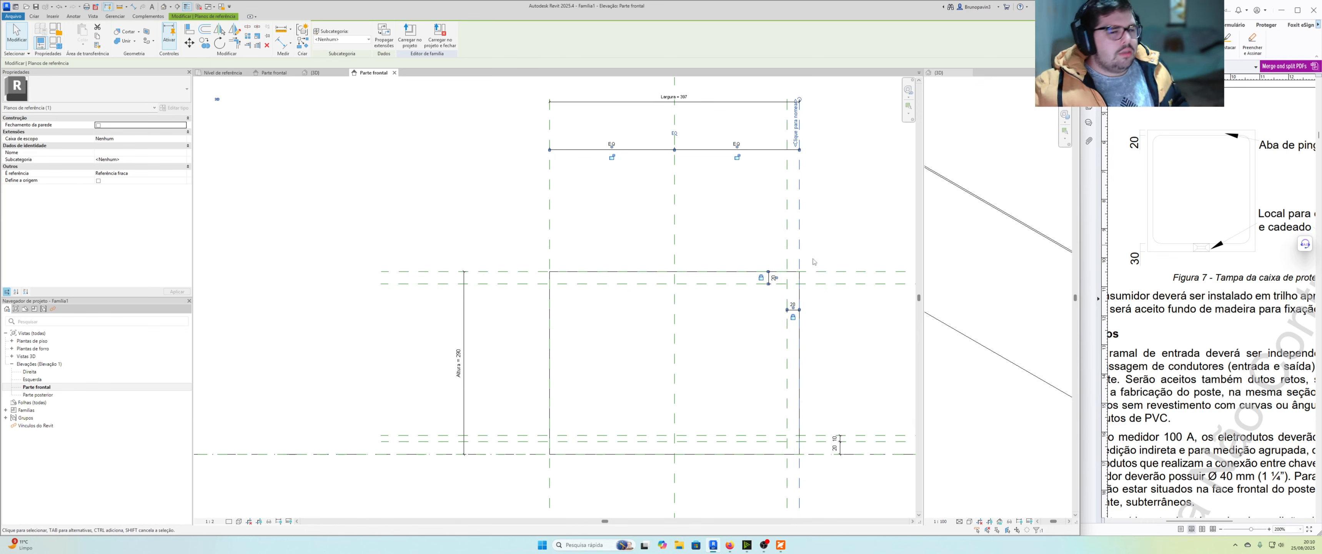
middle_click_drag(830, 254, 834, 259)
key("ctrl+z")
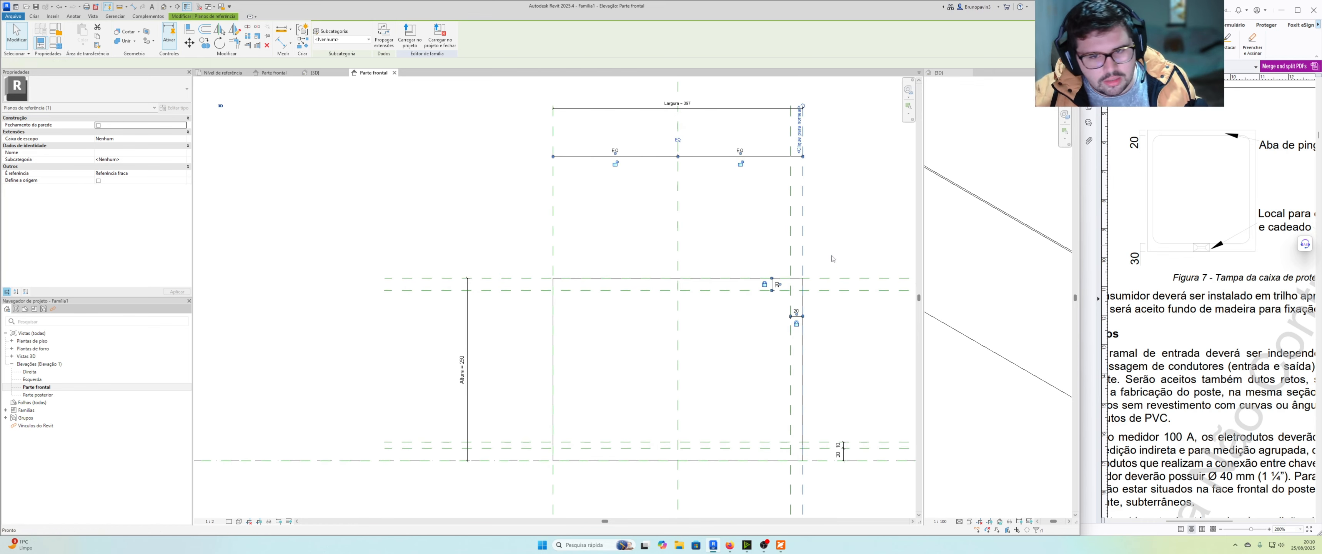
Mirror the right inner vertical reference plane about the central vertical reference plane.
scroll(754, 288, "up", 2)
middle_click_drag(750, 271, 753, 276)
left_click(754, 248)
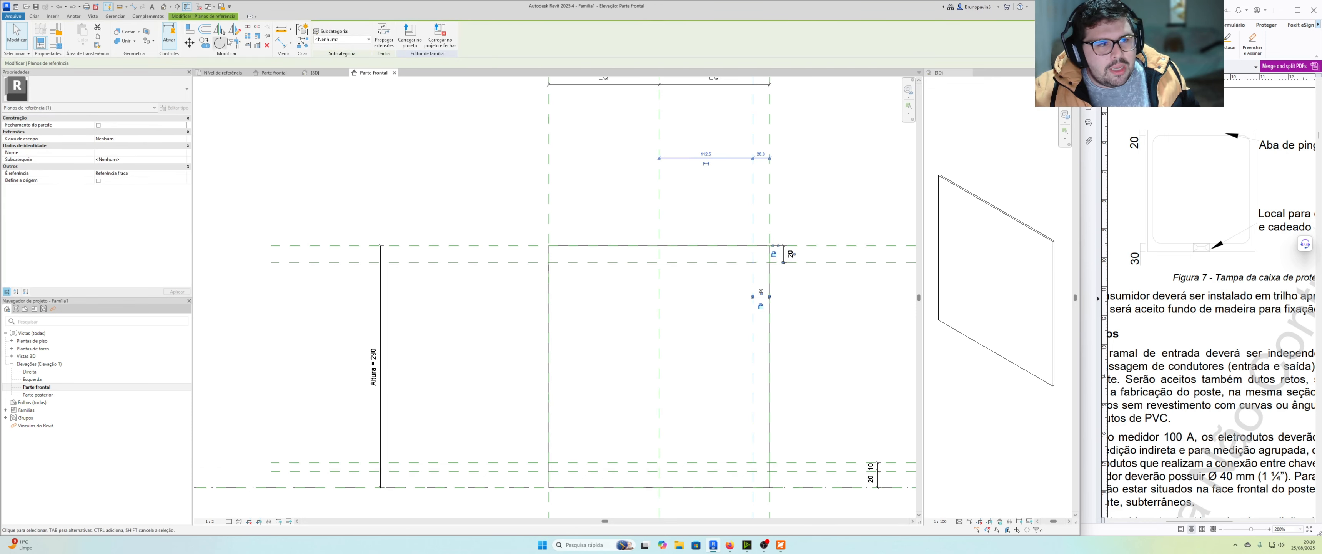
left_click(221, 29)
left_click(660, 307)
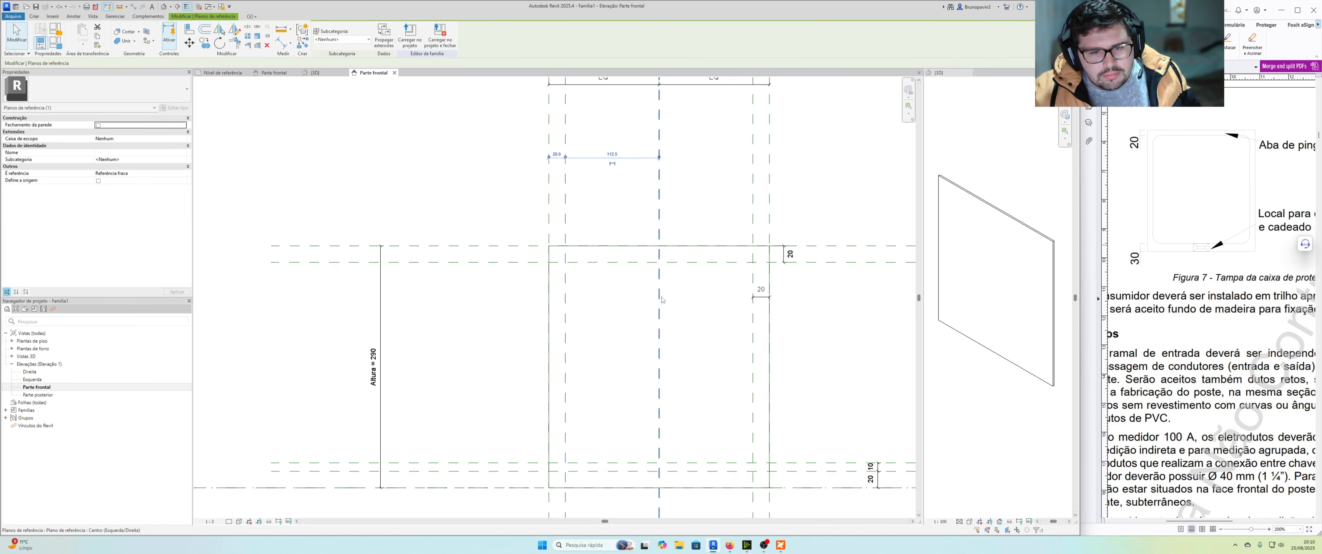
middle_click_drag(672, 249, 683, 277)
middle_click_drag(707, 204, 709, 221)
key("Escape")
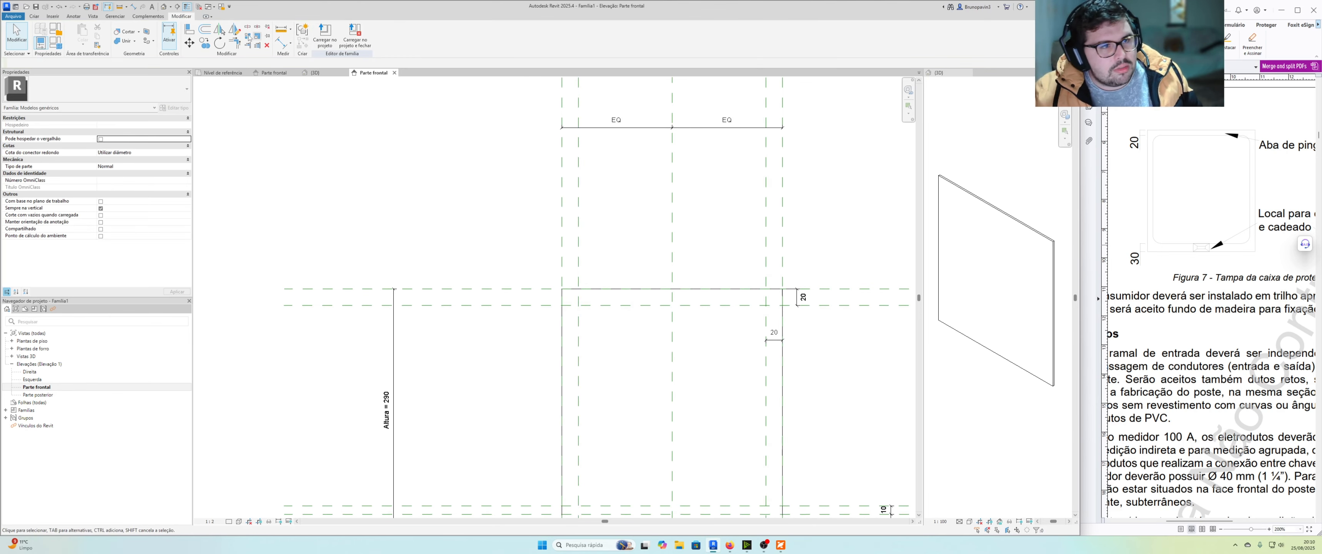
Dimension the left inner, central and right inner vertical reference planes in one chain and apply the EQ constraint.
left_click(135, 6)
left_click(579, 152)
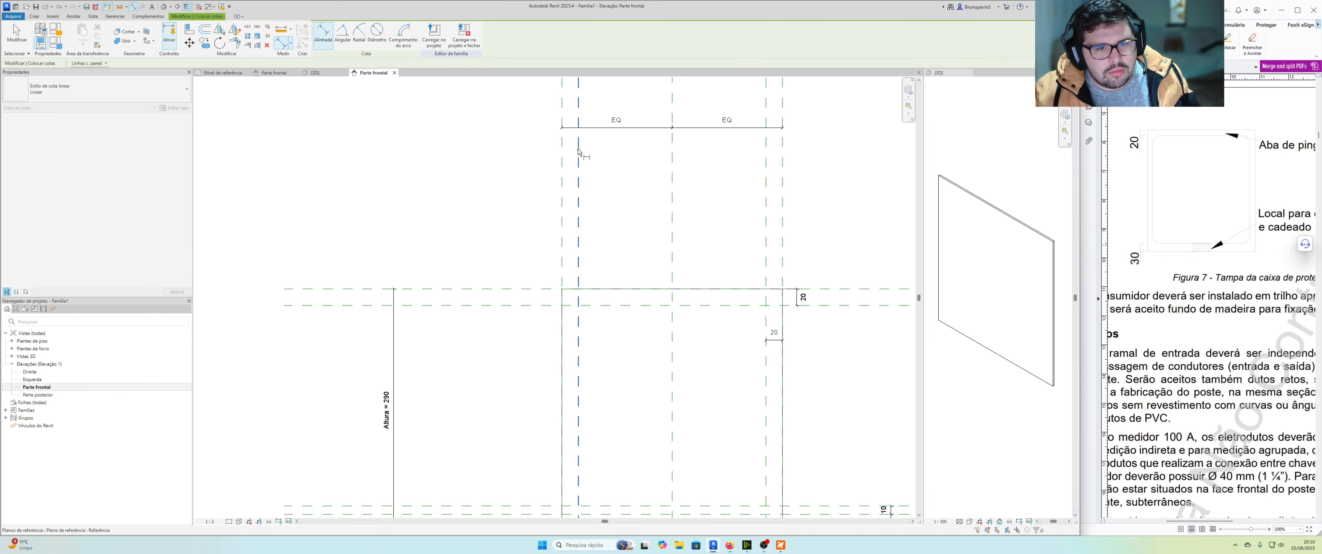
left_click(673, 149)
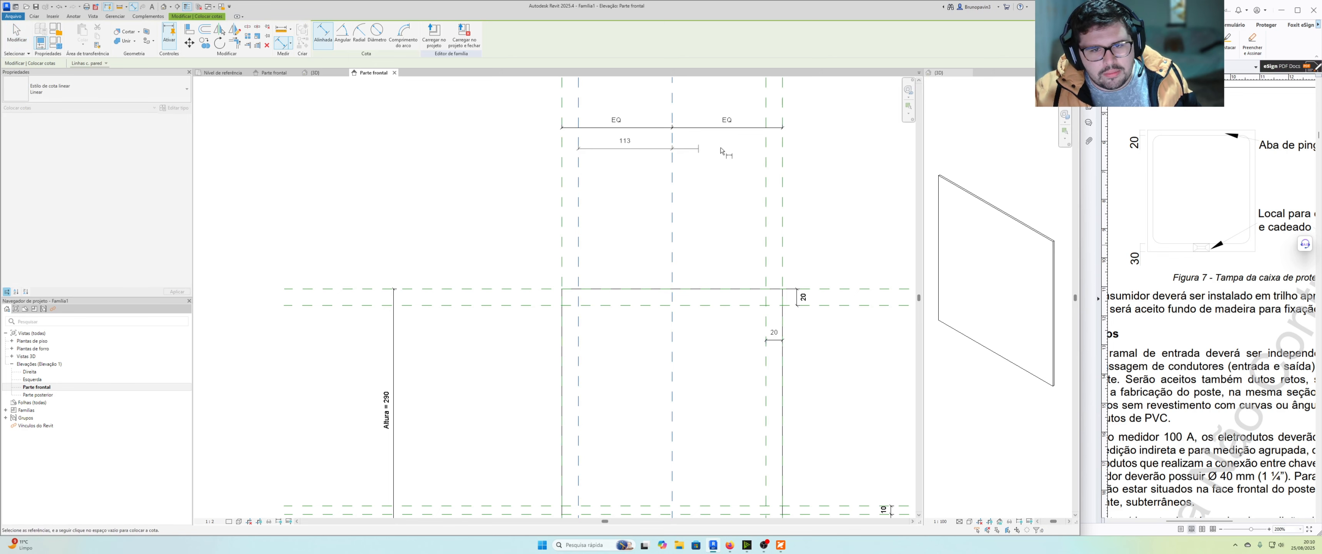
left_click(766, 151)
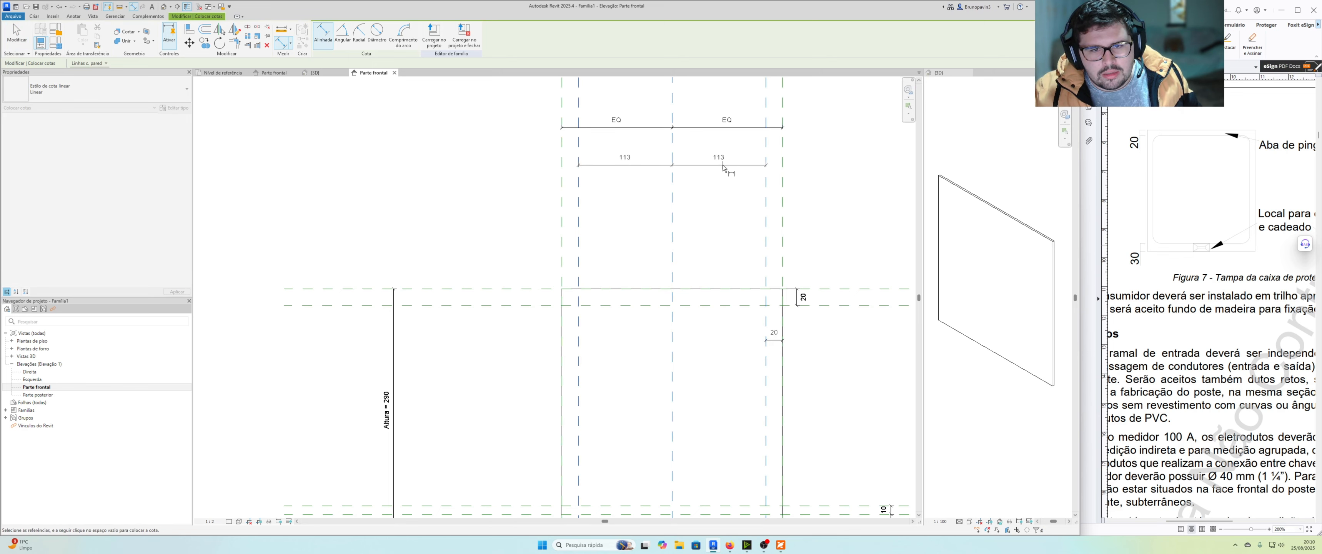
left_click(688, 165)
left_click(673, 144)
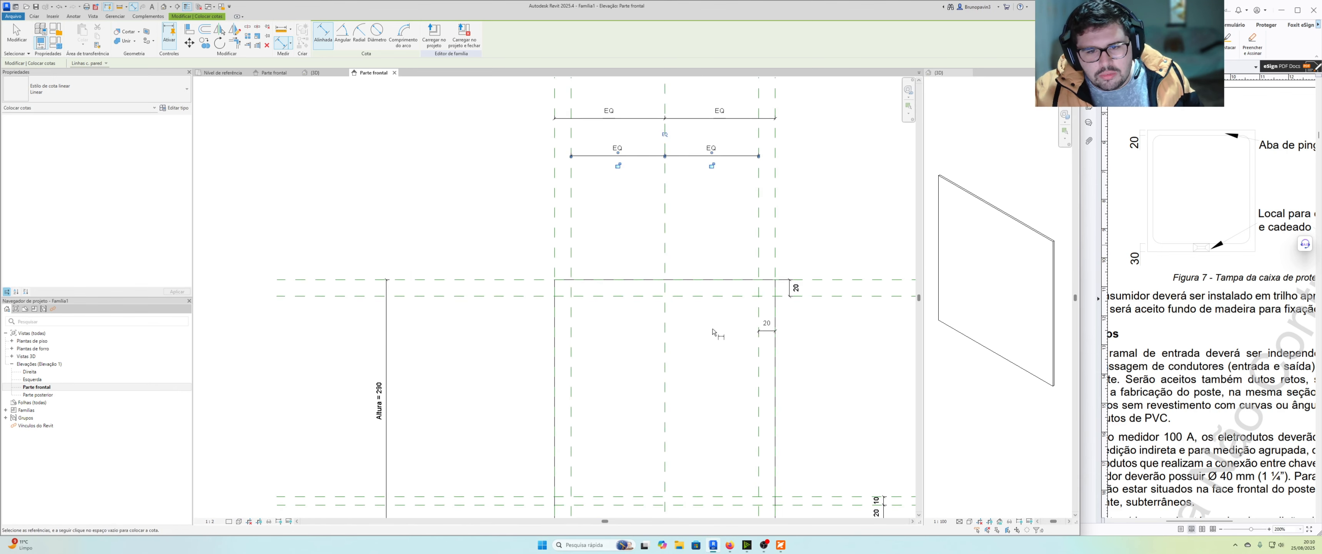
middle_click_drag(742, 339, 796, 267)
scroll(673, 326, "down", 1)
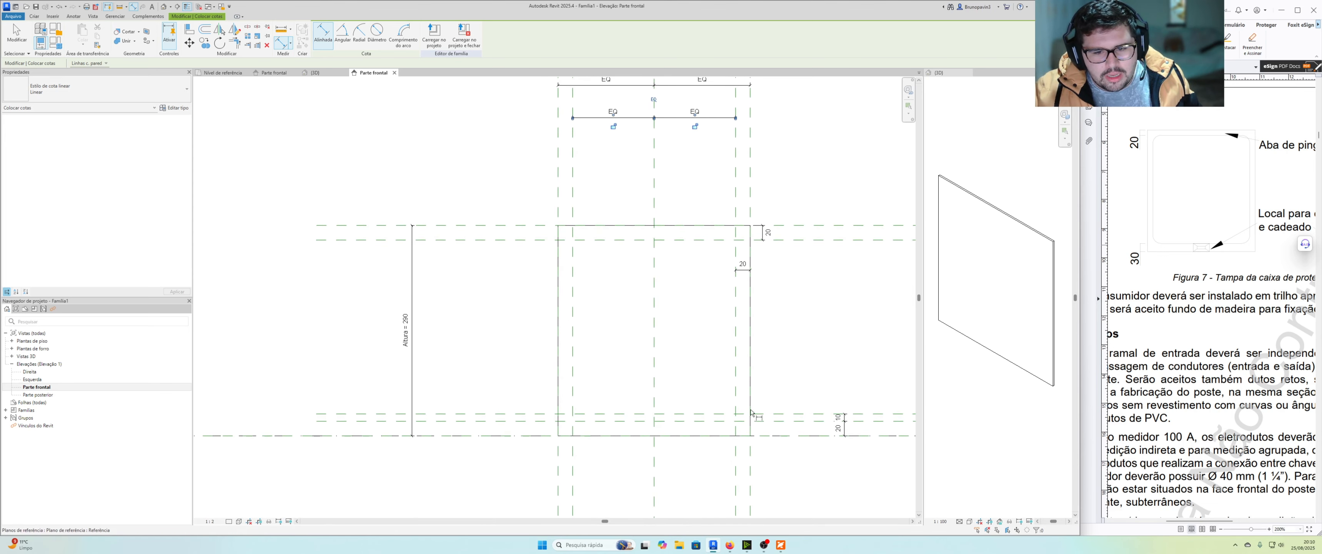
middle_click_drag(702, 401, 633, 402)
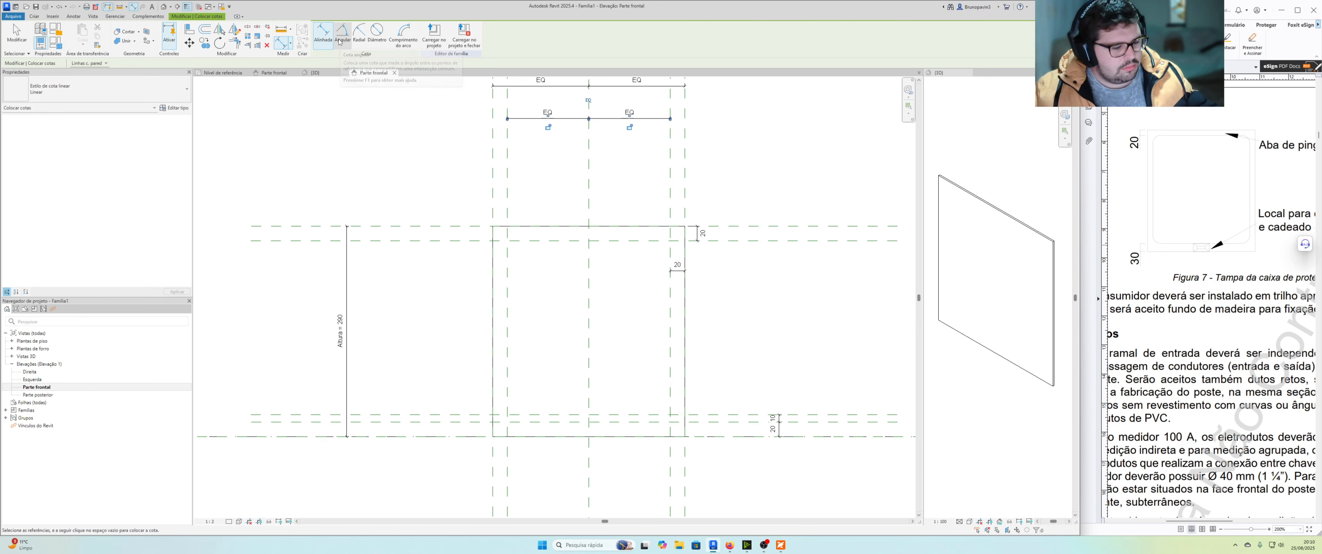
key("Escape")
Open the rectangular extrusion's boundary sketch for editing.
scroll(557, 330, "up", 2)
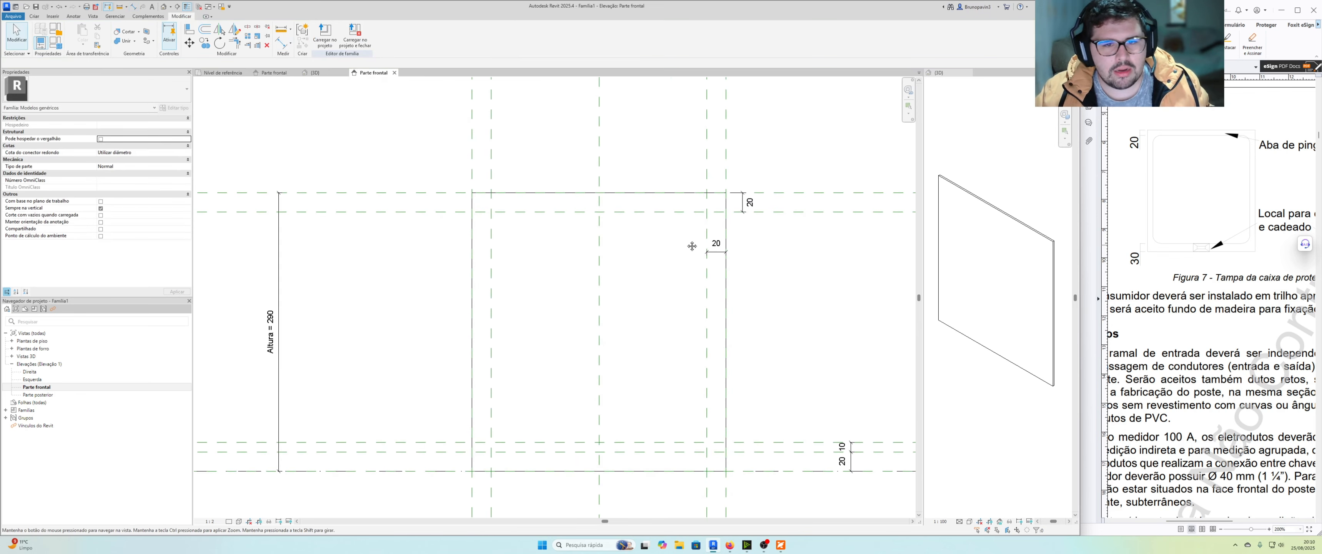
left_click(680, 194)
double_click(680, 194)
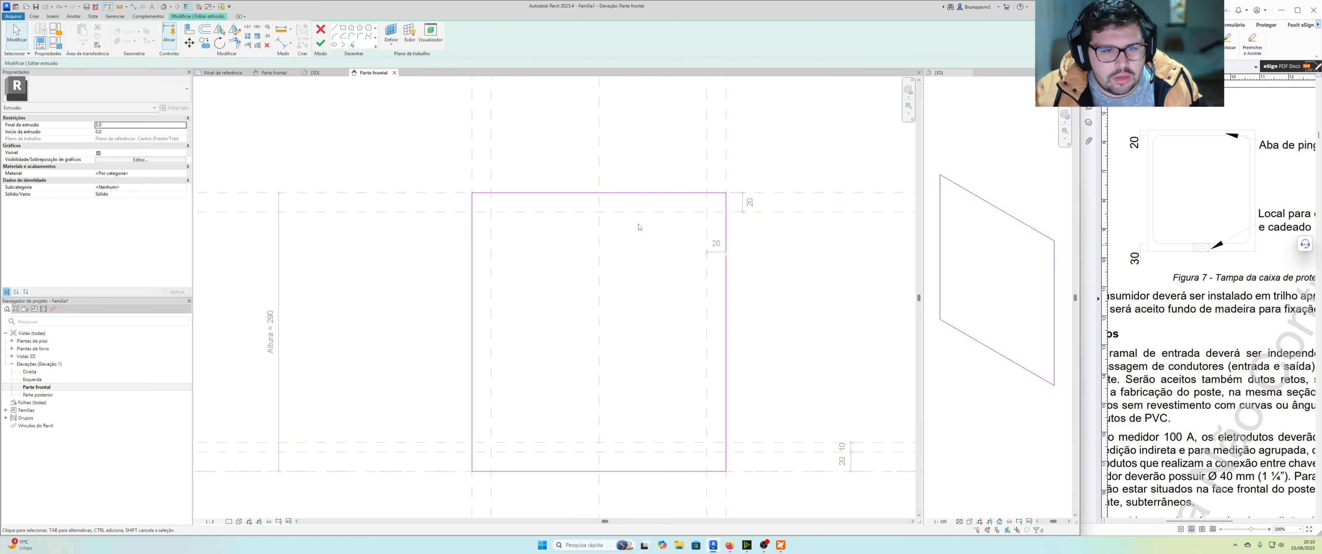
Draw an inner rectangle in the extrusion sketch, with its corners on the intersections of the inner vertical, upper and uppermost lower reference planes.
middle_click_drag(639, 227, 621, 208)
left_click(344, 28)
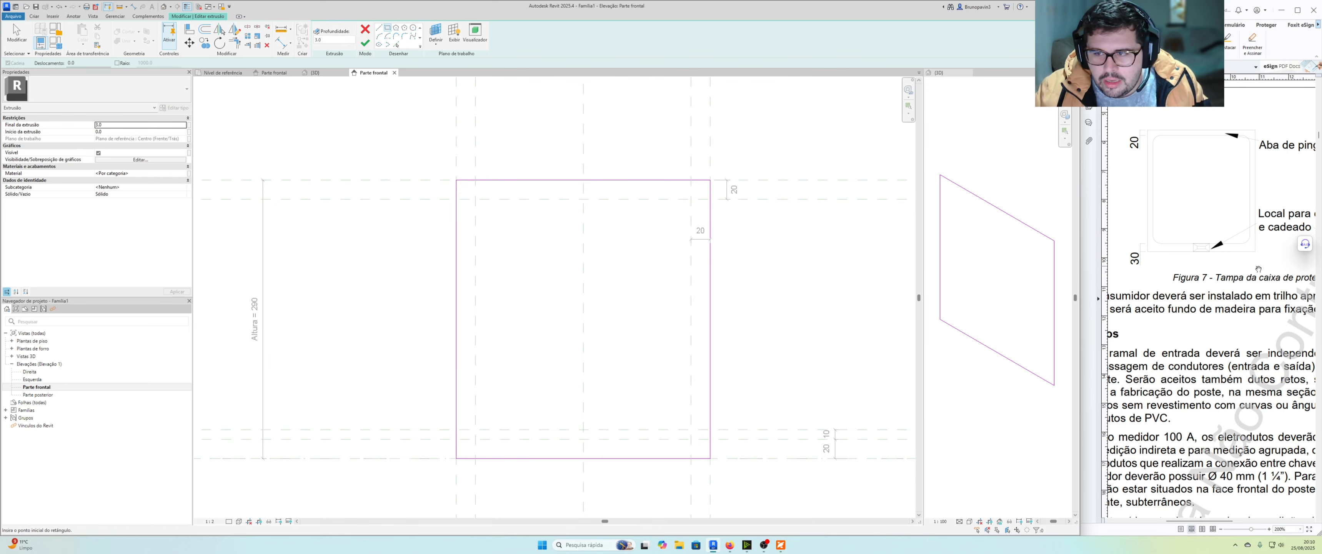
scroll(1258, 268, "down", 5, "ctrl")
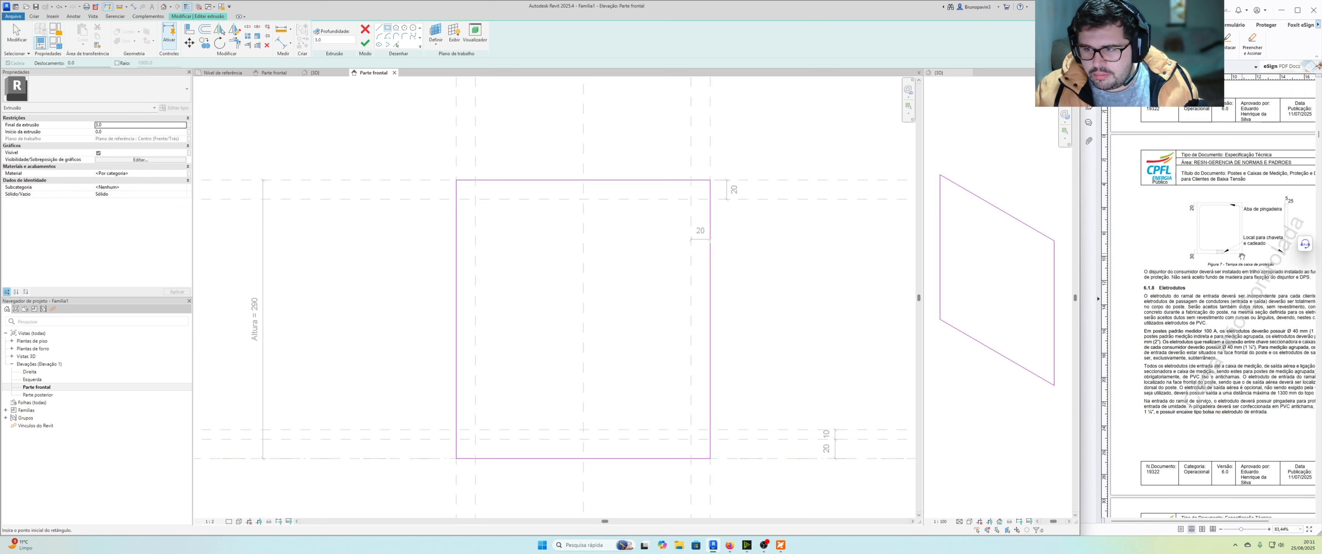
scroll(1242, 256, "up", 5, "ctrl")
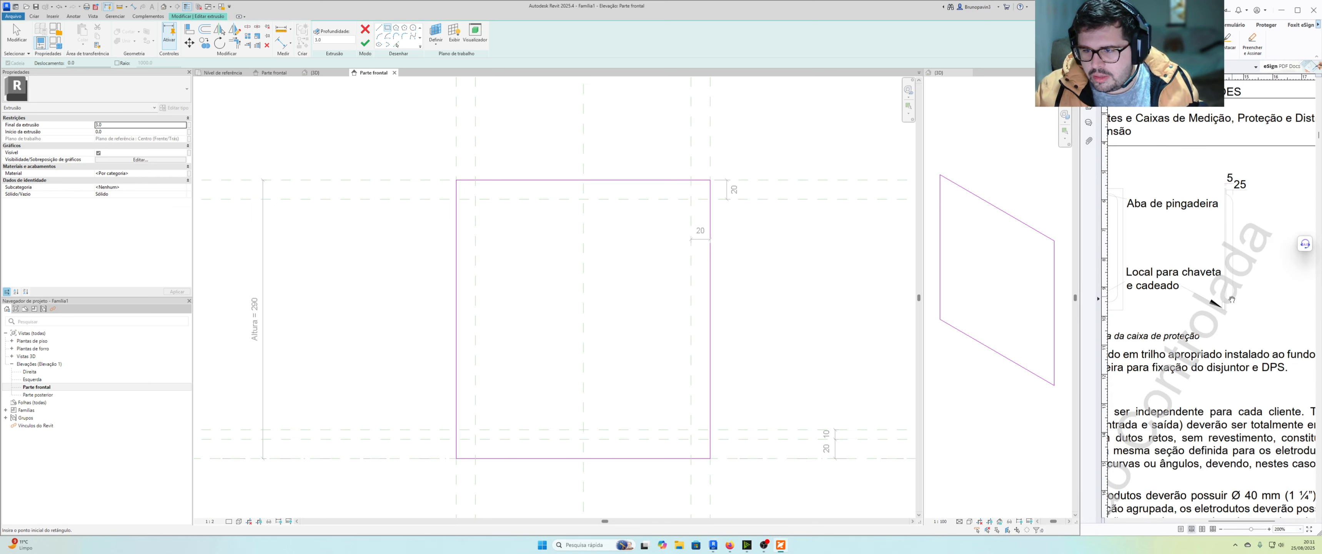
scroll(1231, 299, "down", 1, "ctrl")
scroll(1232, 299, "up", 1, "ctrl")
left_click_drag(1215, 231, 1230, 230)
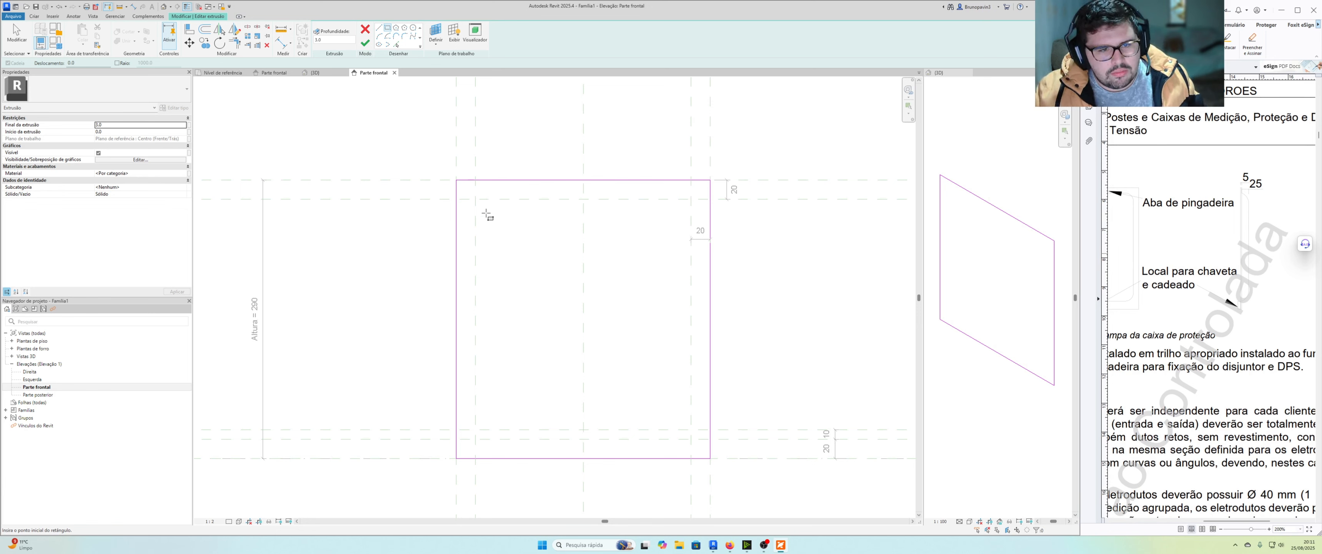
left_click(475, 198)
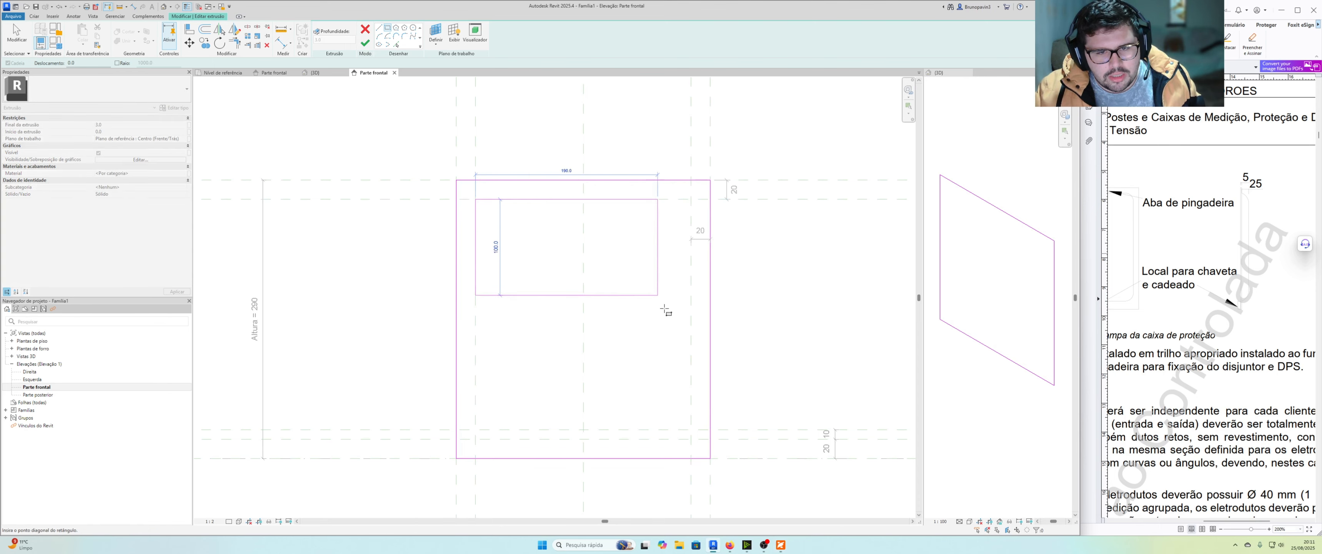
left_click(690, 429)
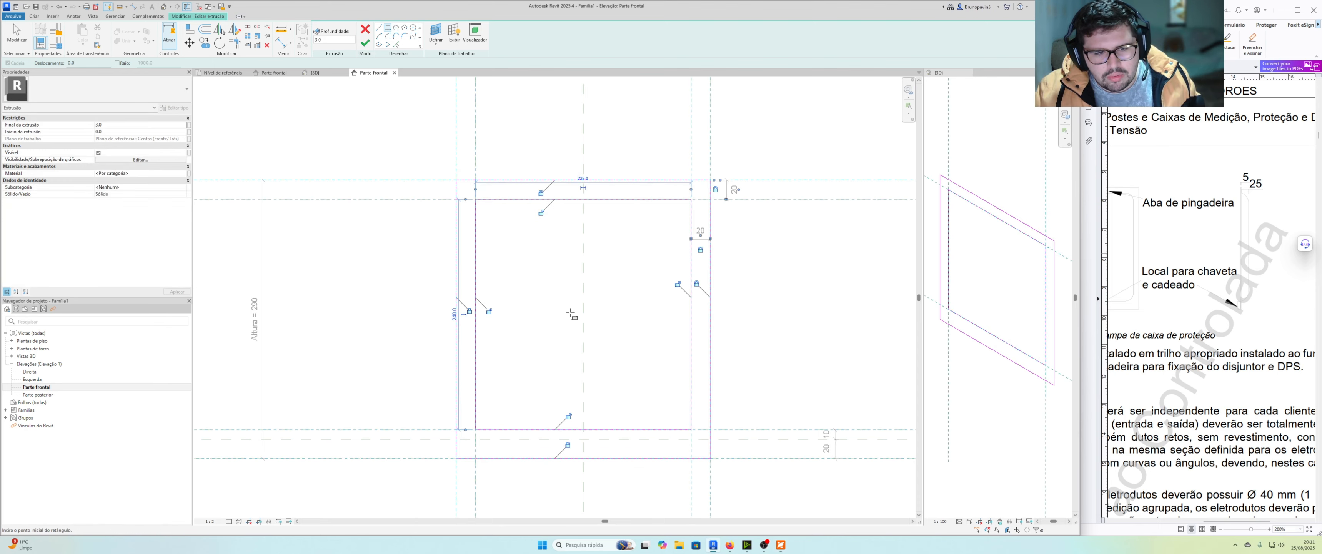
Round the inner rectangle's upper-left corner with a fillet arc of about 25 mm radius.
scroll(571, 314, "up", 2)
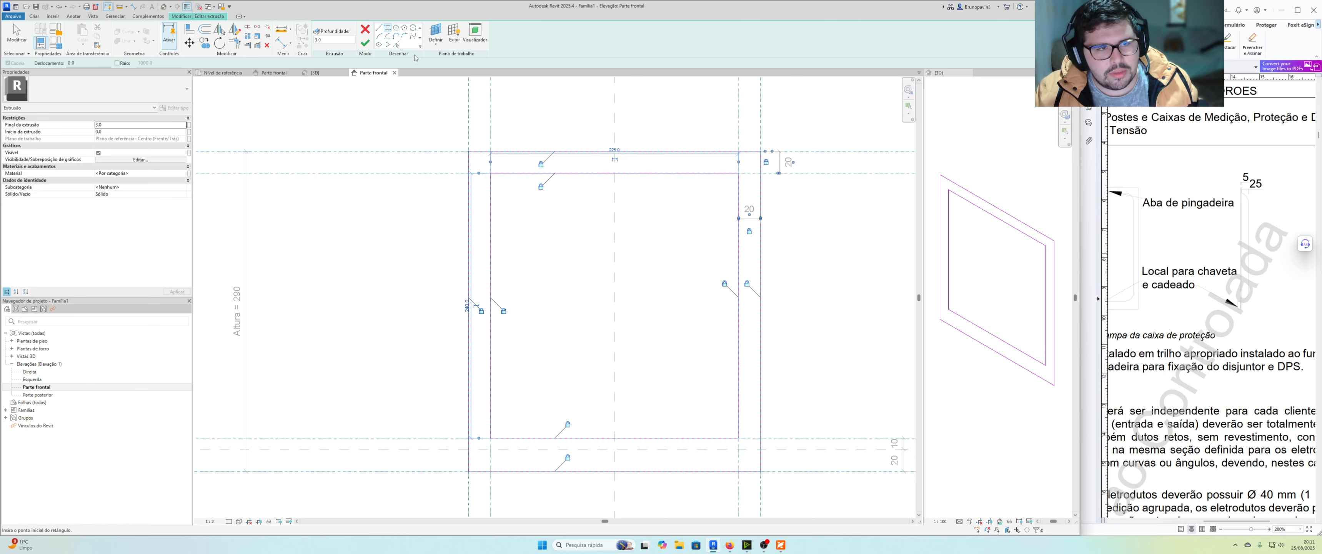
left_click(405, 37)
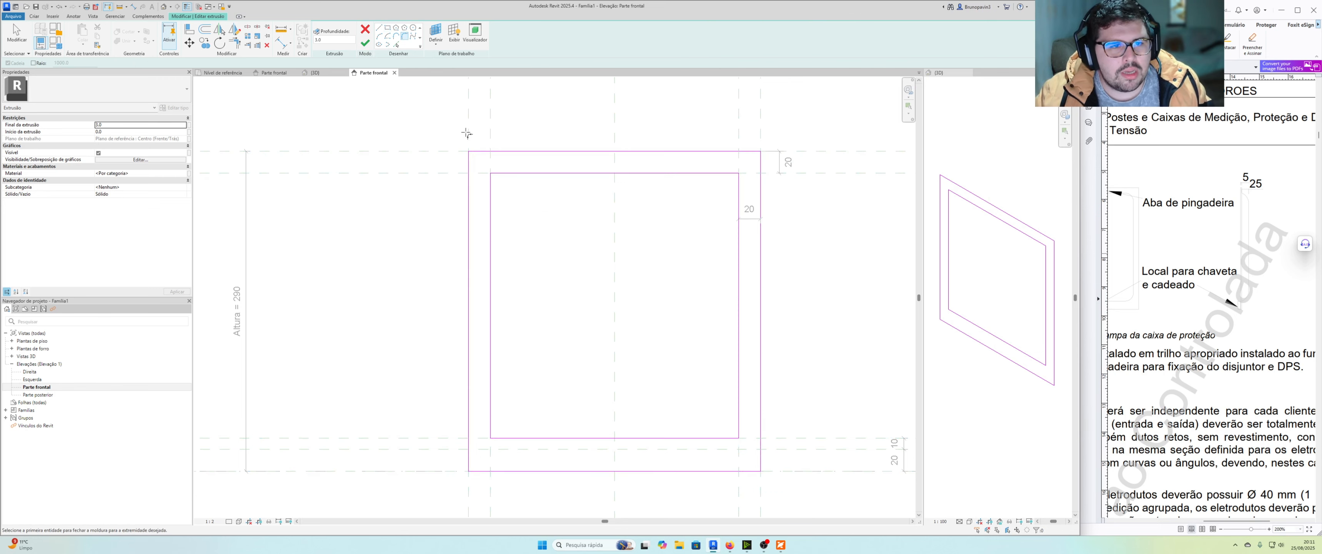
left_click(491, 196)
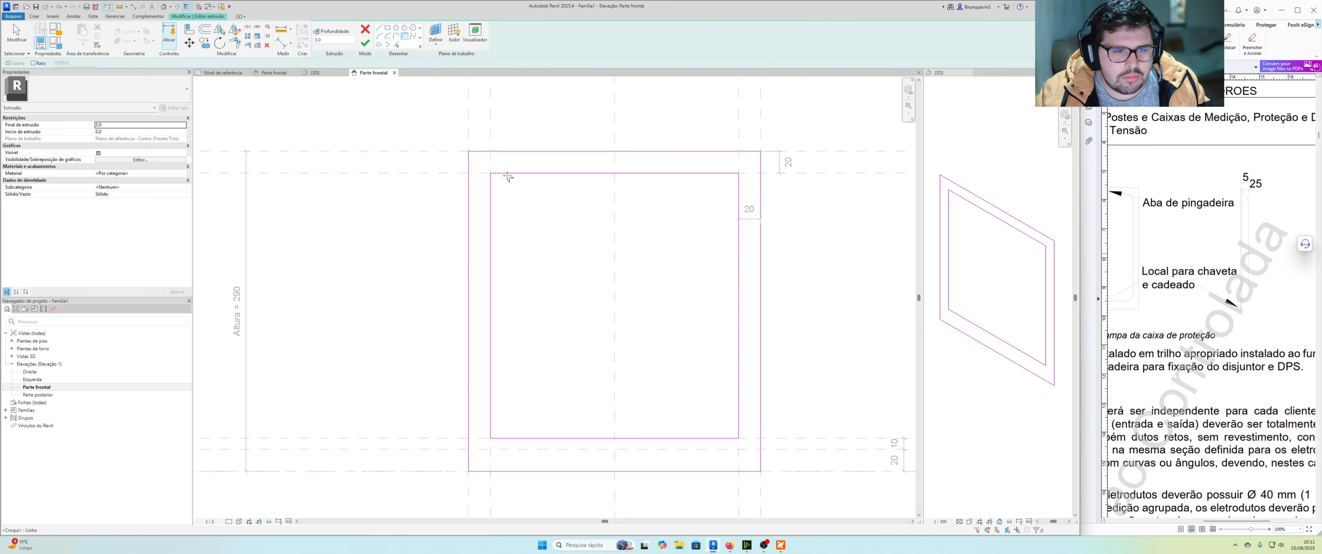
left_click(509, 174)
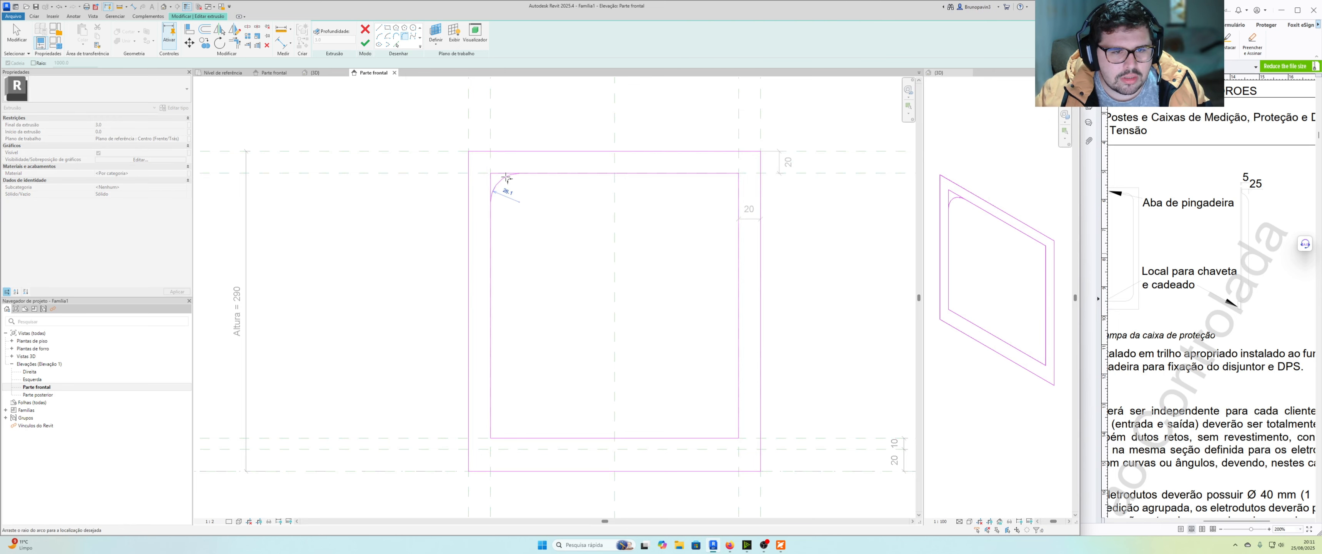
left_click(506, 178)
scroll(508, 190, "up", 5)
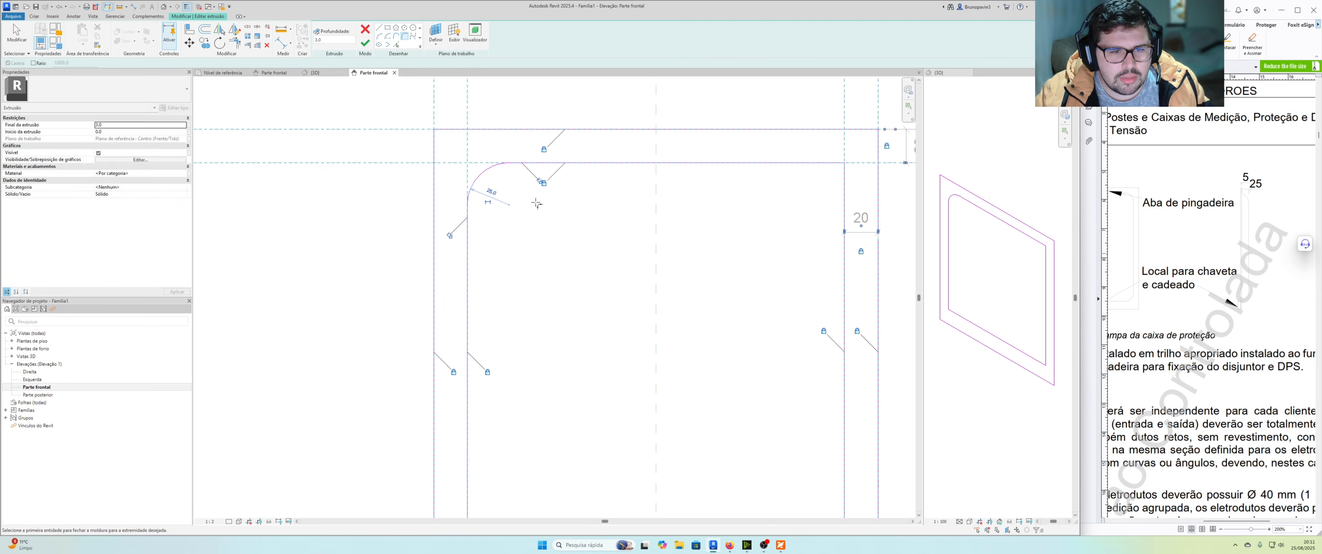
scroll(508, 197, "up", 3)
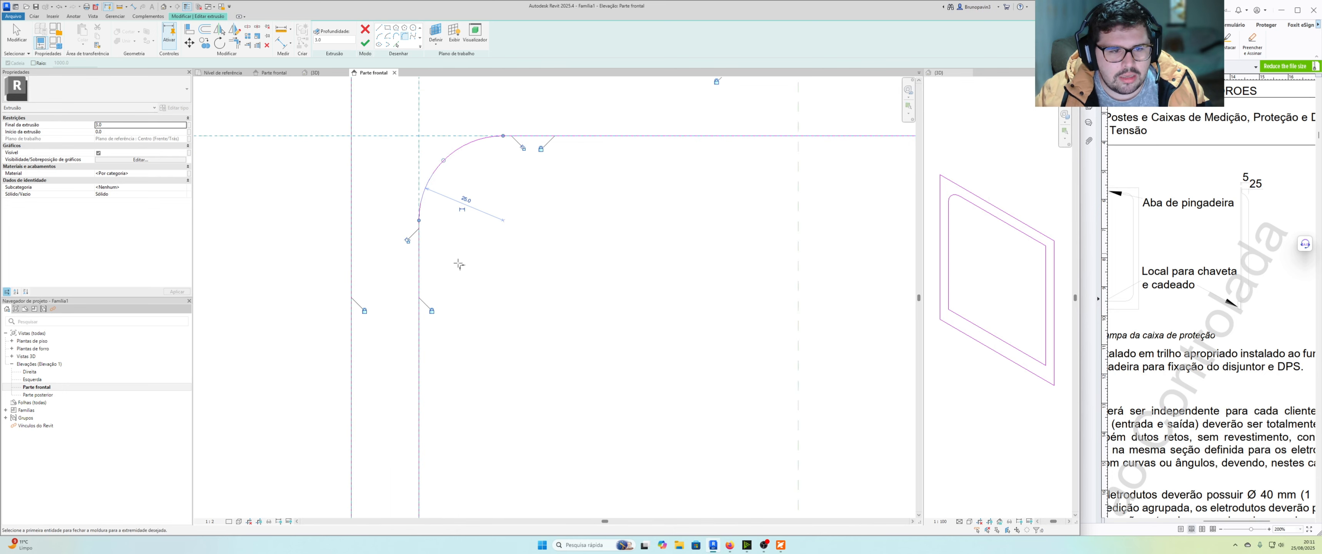
Round the inner rectangle's upper-right corner with a fillet arc of about 25 mm radius.
scroll(554, 265, "down", 2)
middle_click_drag(735, 263, 477, 260)
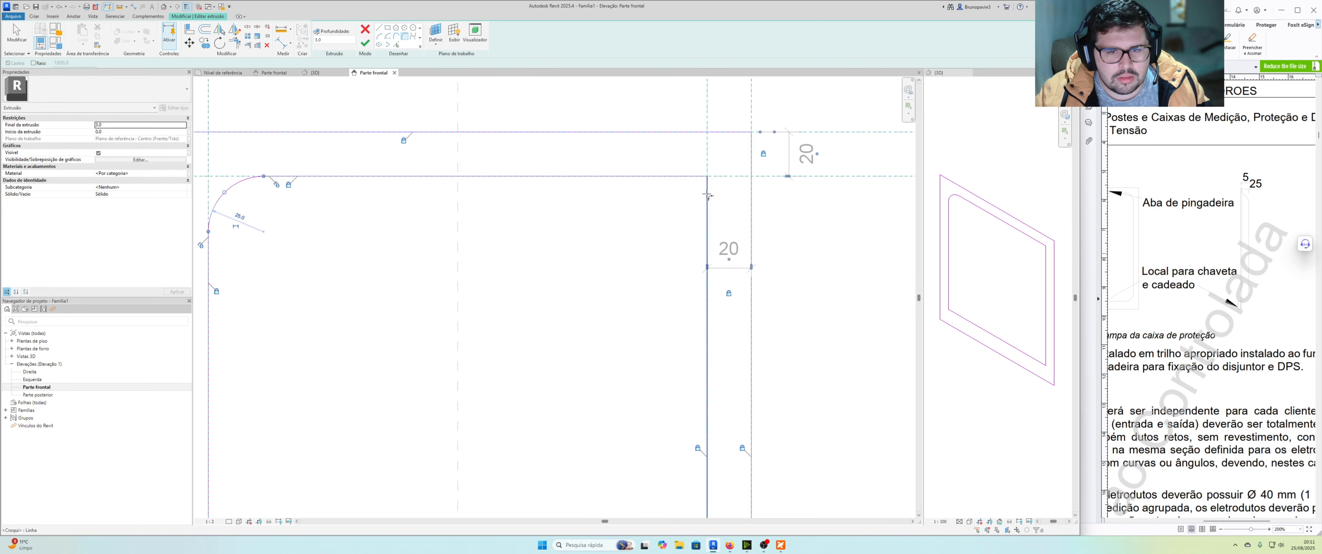
left_click(676, 176)
left_click(707, 206)
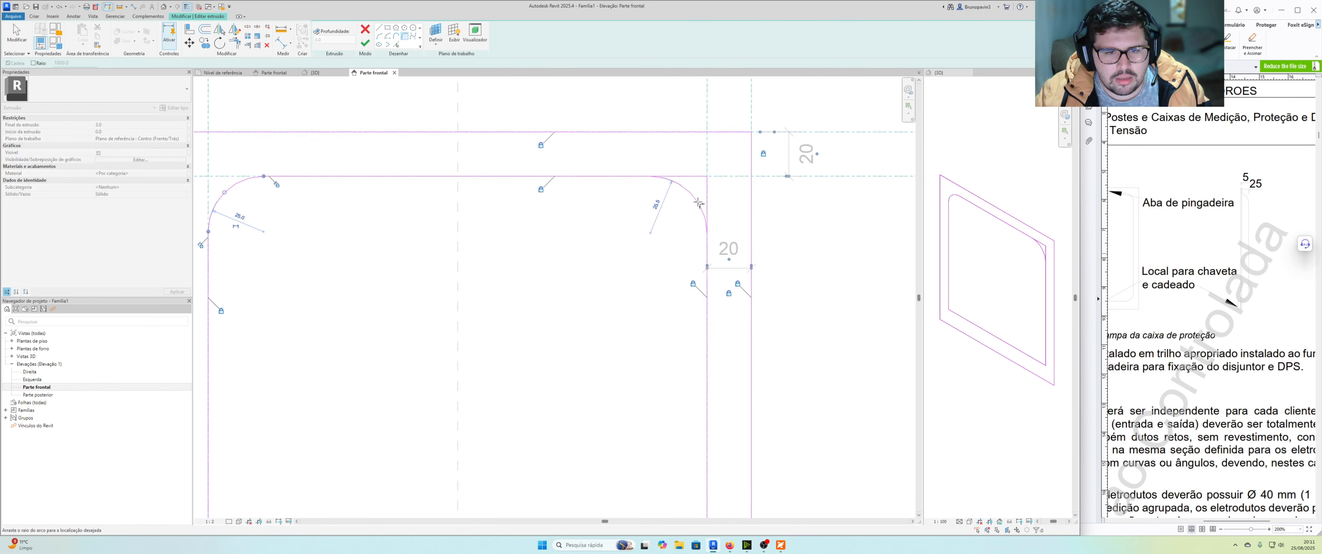
left_click(700, 205)
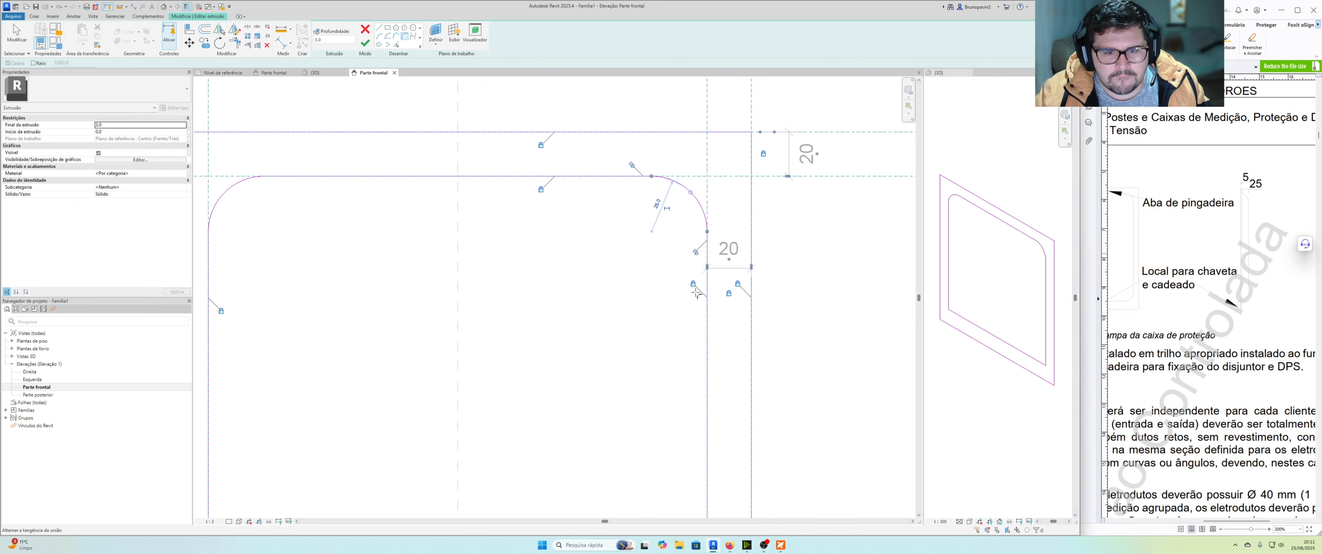
Round the inner rectangle's lower-right corner with a fillet arc of about 25 mm radius.
middle_click_drag(707, 410, 717, 159)
middle_click_drag(731, 427, 738, 375)
left_click(725, 383)
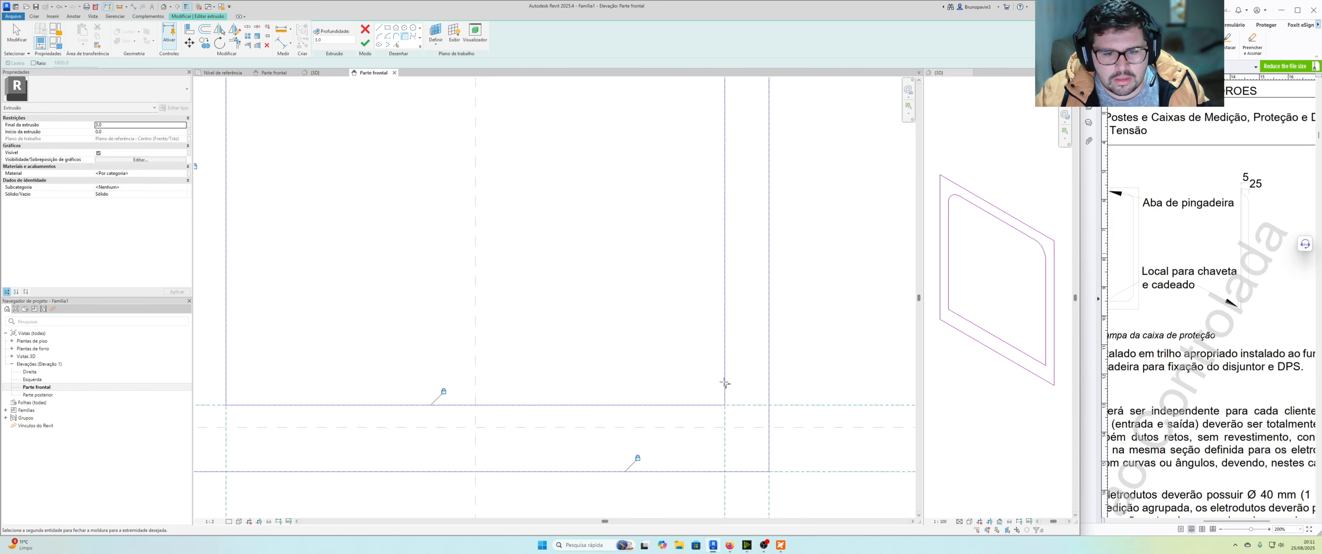
left_click(717, 405)
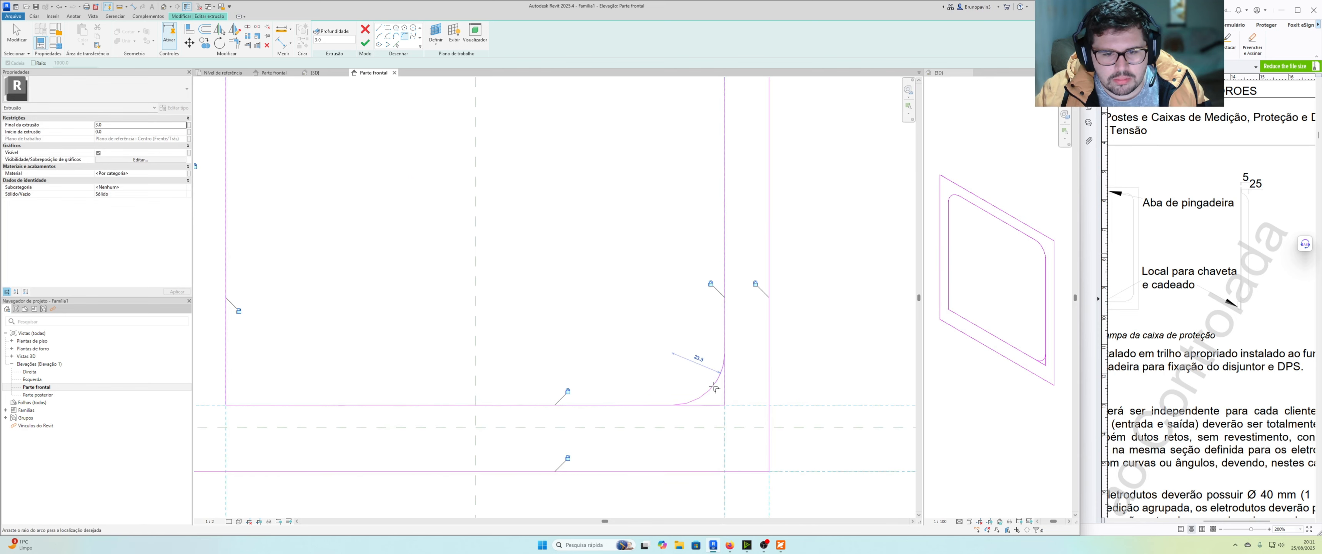
left_click(715, 387)
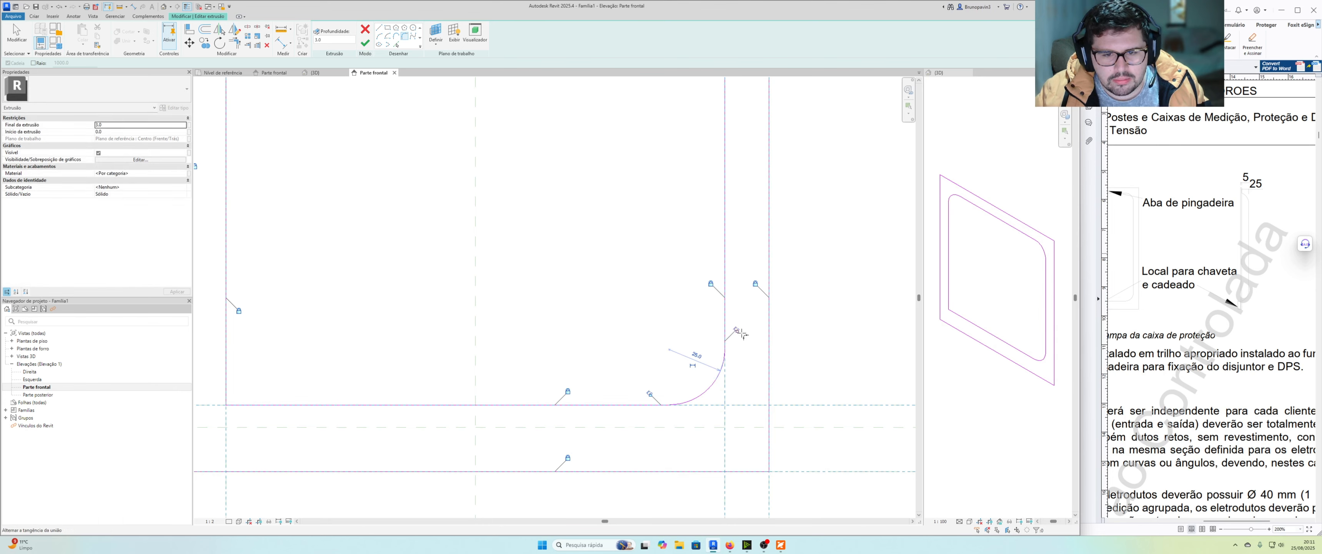
Round the inner rectangle's lower-left corner with a fillet arc of about 25 mm radius.
middle_click_drag(243, 394, 646, 371)
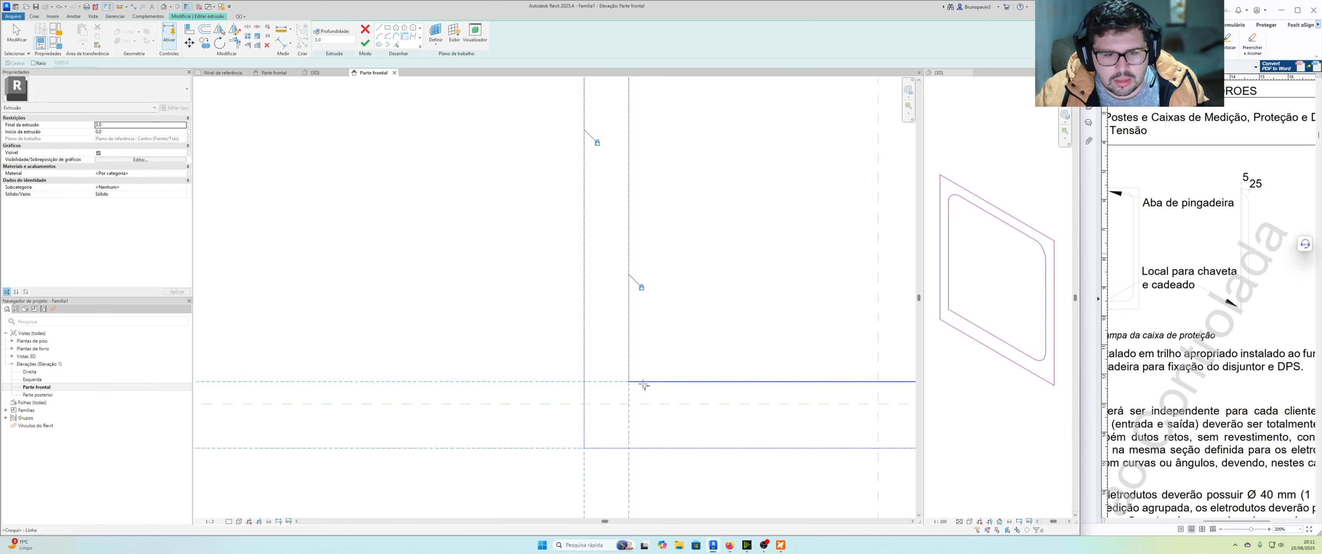
left_click(644, 381)
left_click(629, 353)
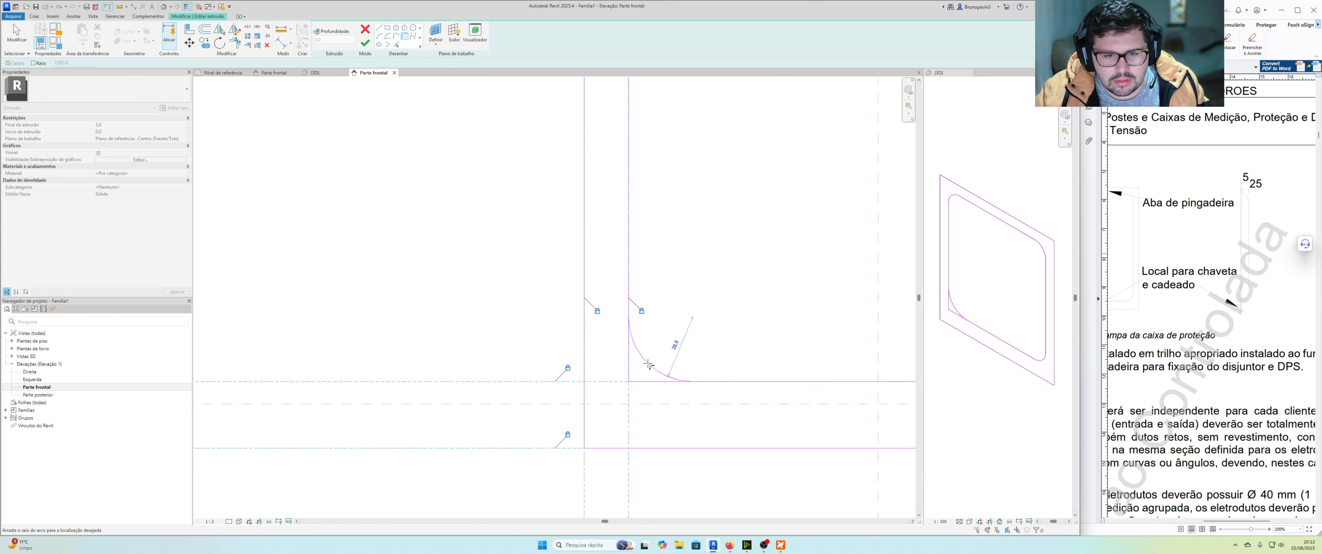
left_click(646, 365)
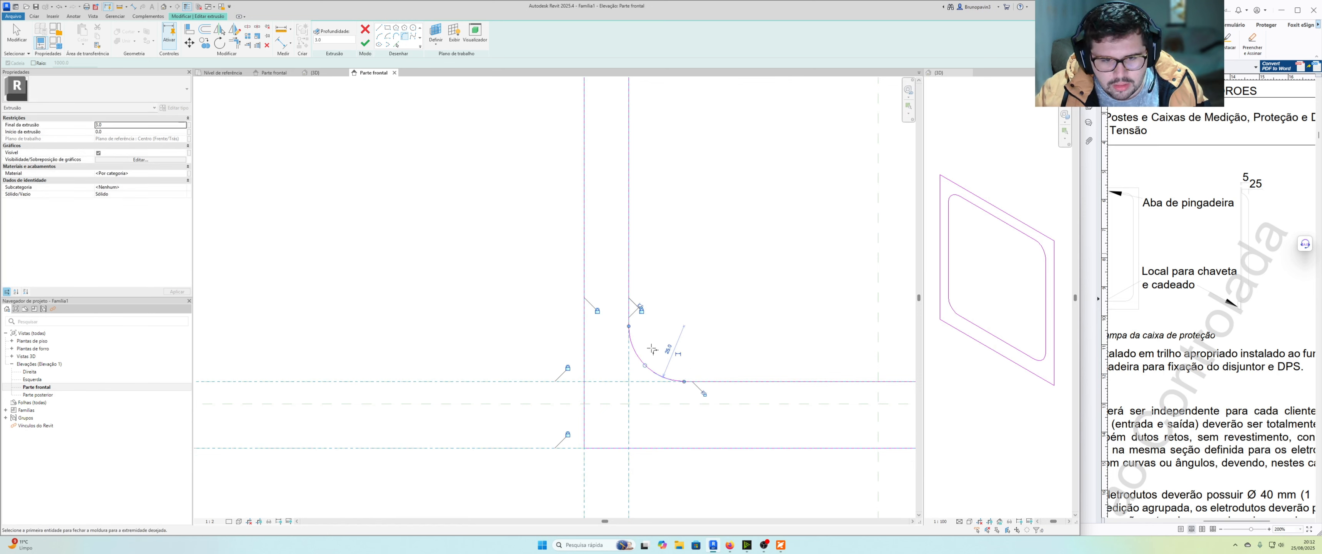
scroll(641, 308, "up", 5)
scroll(645, 310, "down", 5)
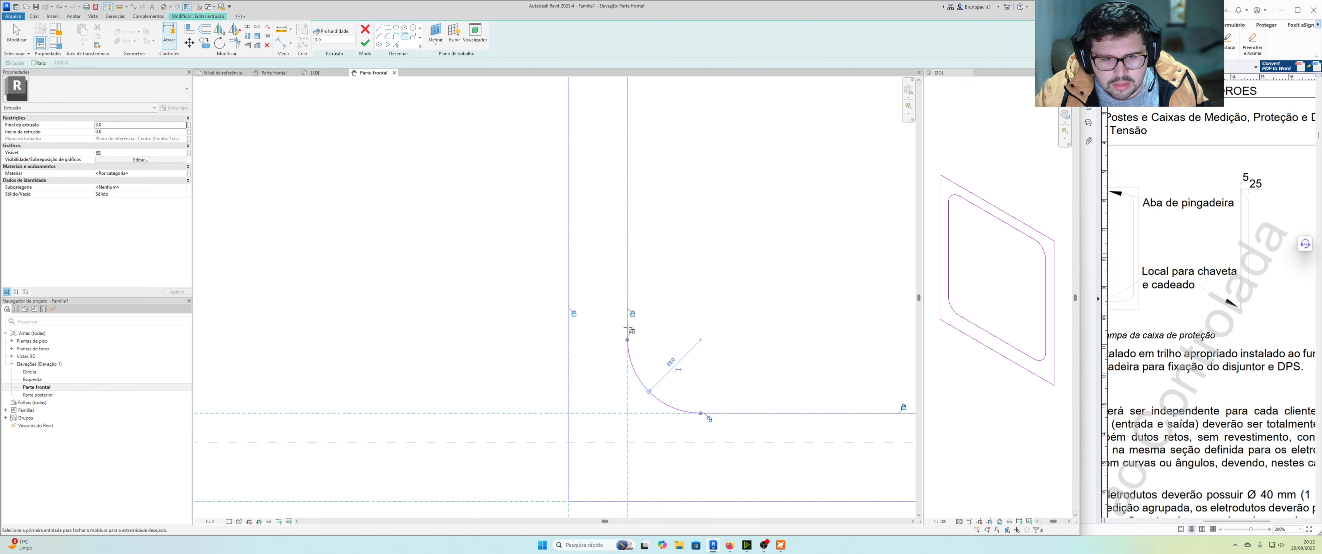
middle_click_drag(619, 363, 547, 372)
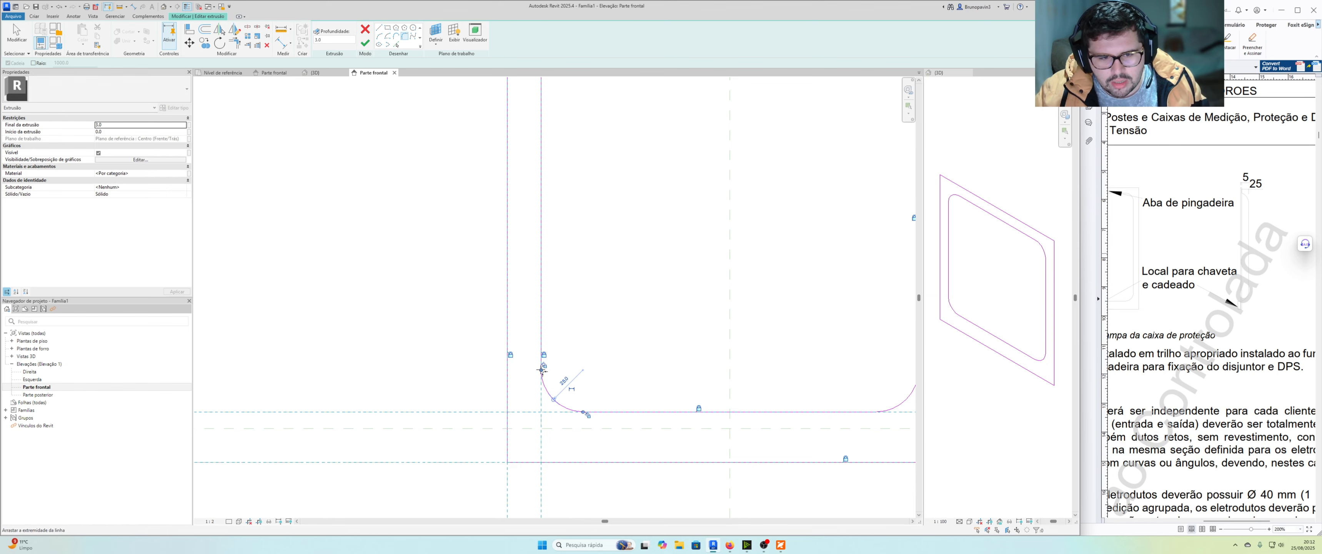
middle_click_drag(544, 370, 561, 413)
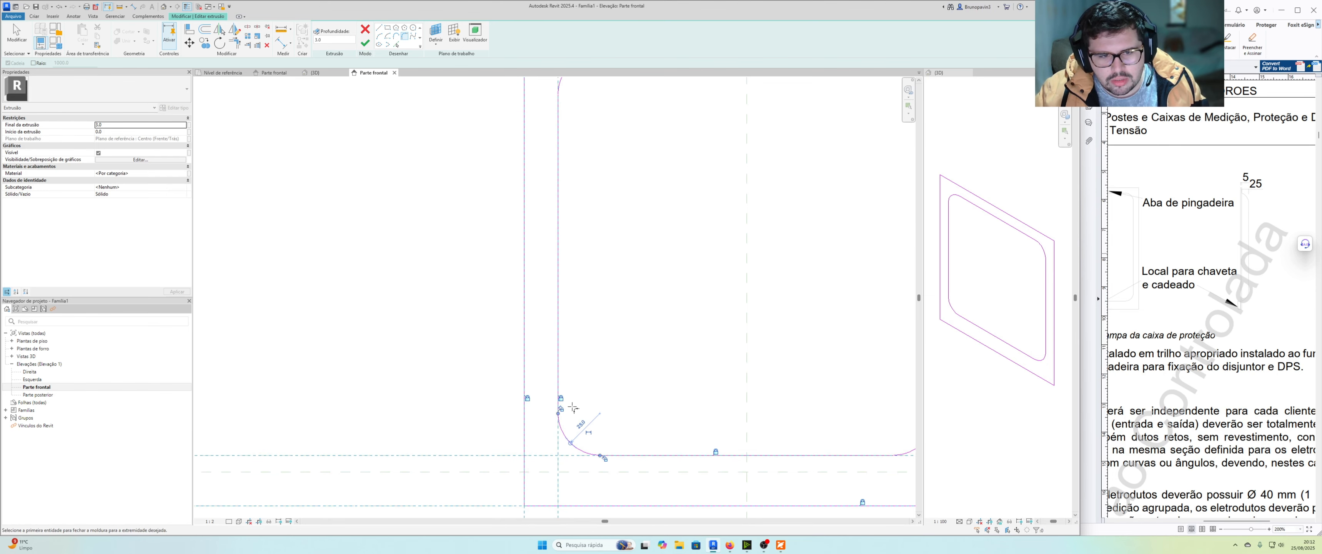
scroll(573, 408, "down", 3)
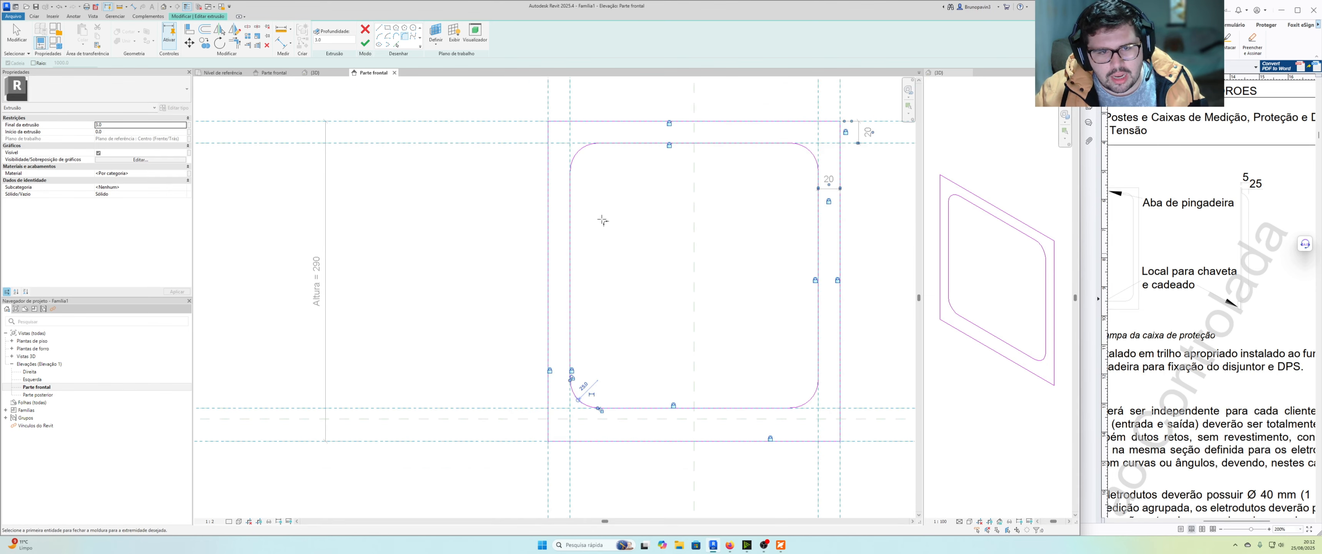
mouse_move(603, 220)
middle_mouse_down()
mouse_move(580, 219)
mouse_move(668, 224)
mouse_move(677, 205)
middle_mouse_up()
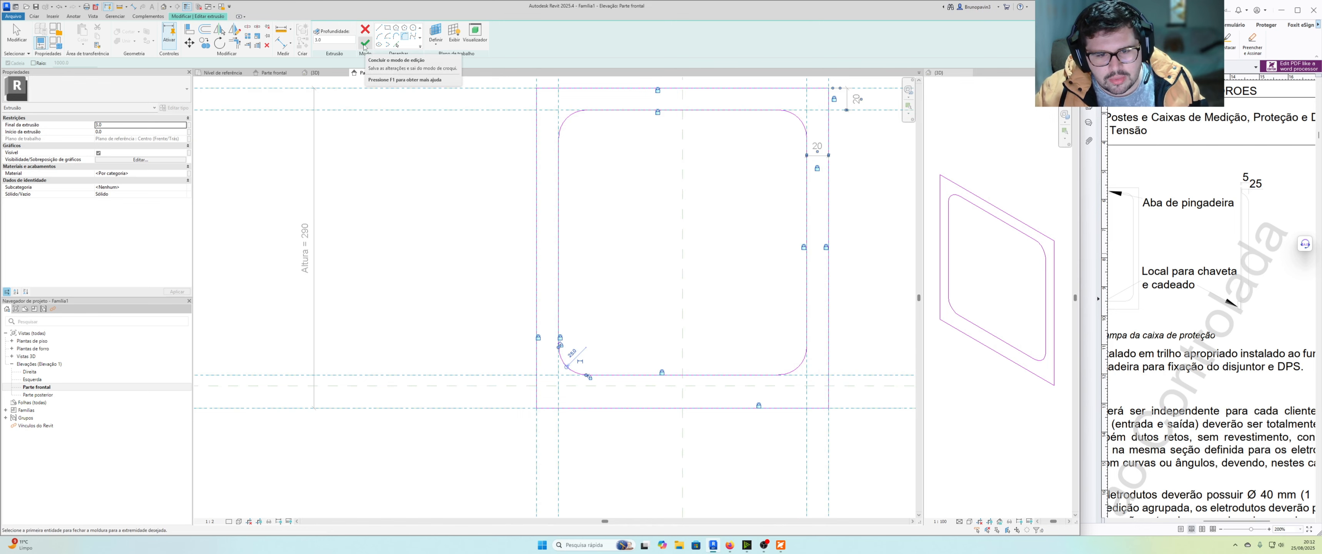
Draw a small rectangle about 25 by 5 mm below the opening, starting where the central vertical plane crosses the middle lower reference plane.
scroll(627, 292, "up", 1)
middle_click_drag(628, 292, 534, 210)
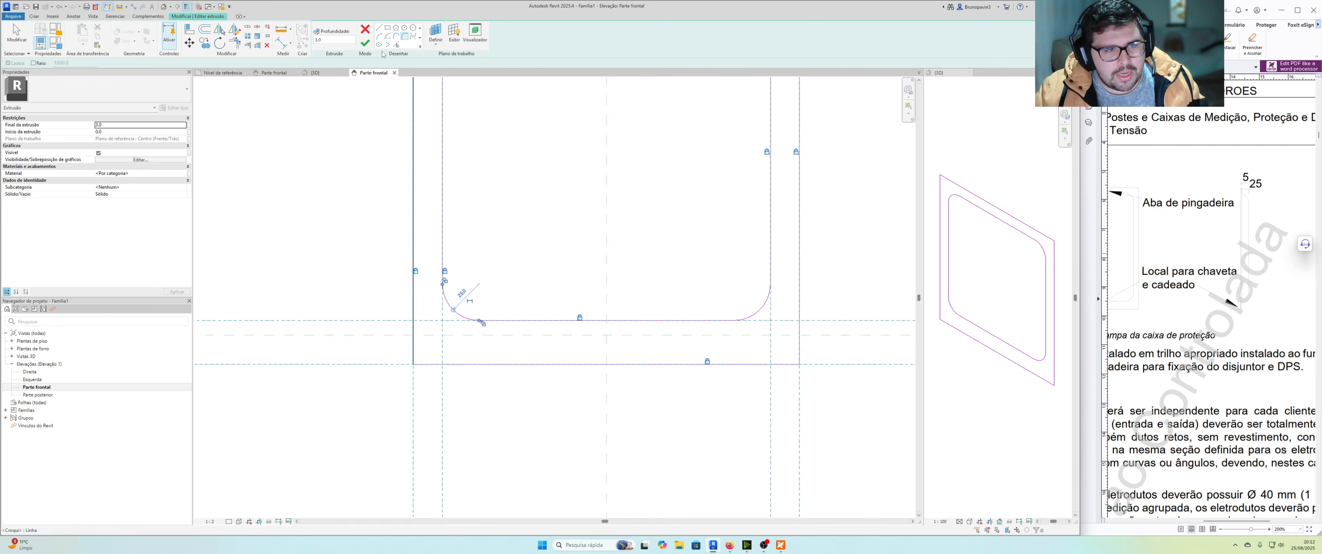
left_click(388, 28)
scroll(604, 308, "up", 1)
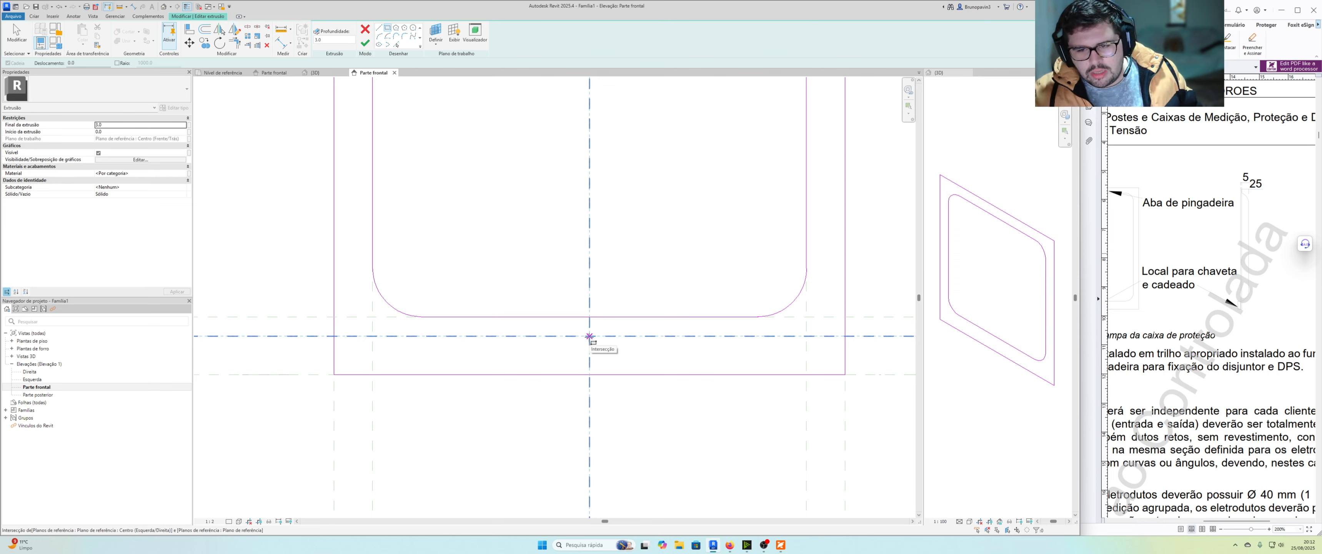
left_click(589, 336)
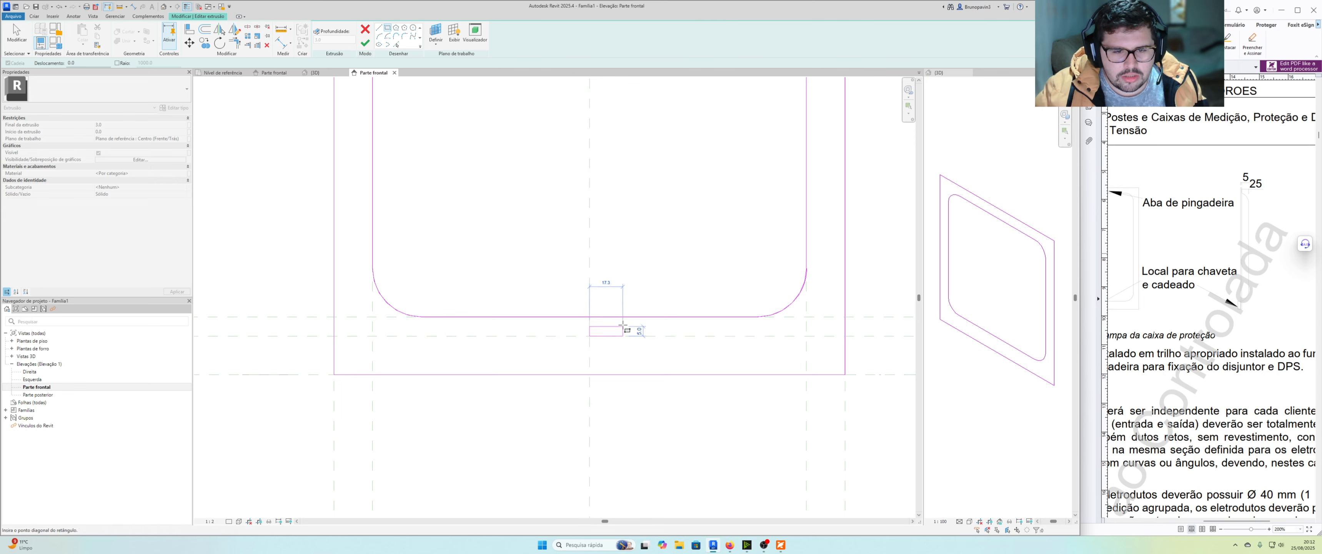
scroll(622, 326, "up", 1)
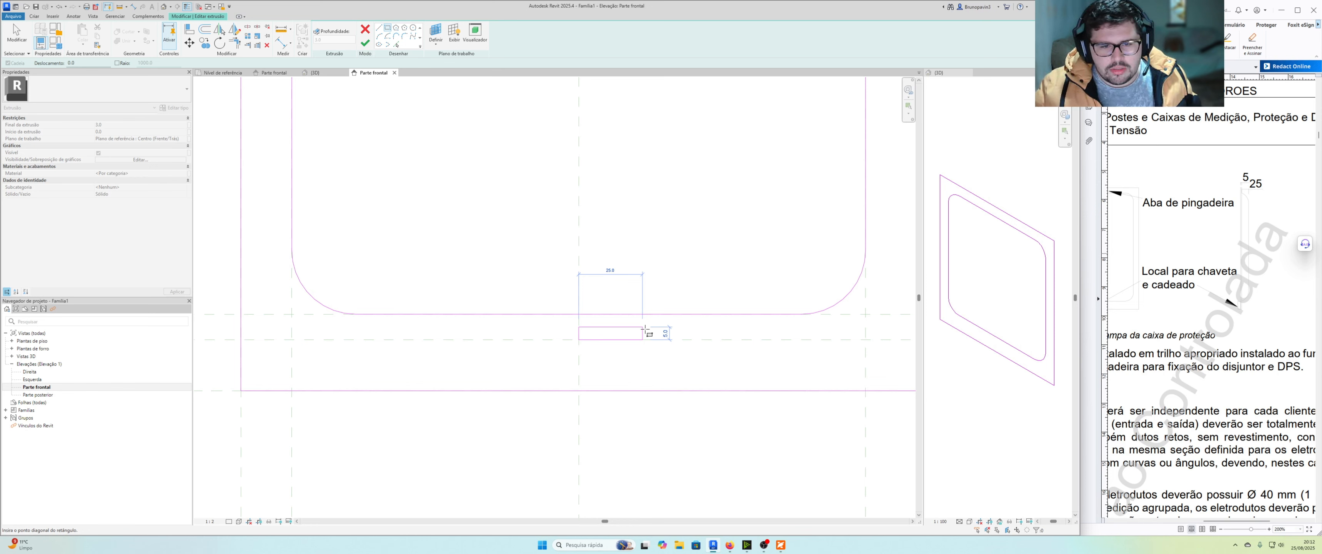
left_click(643, 326)
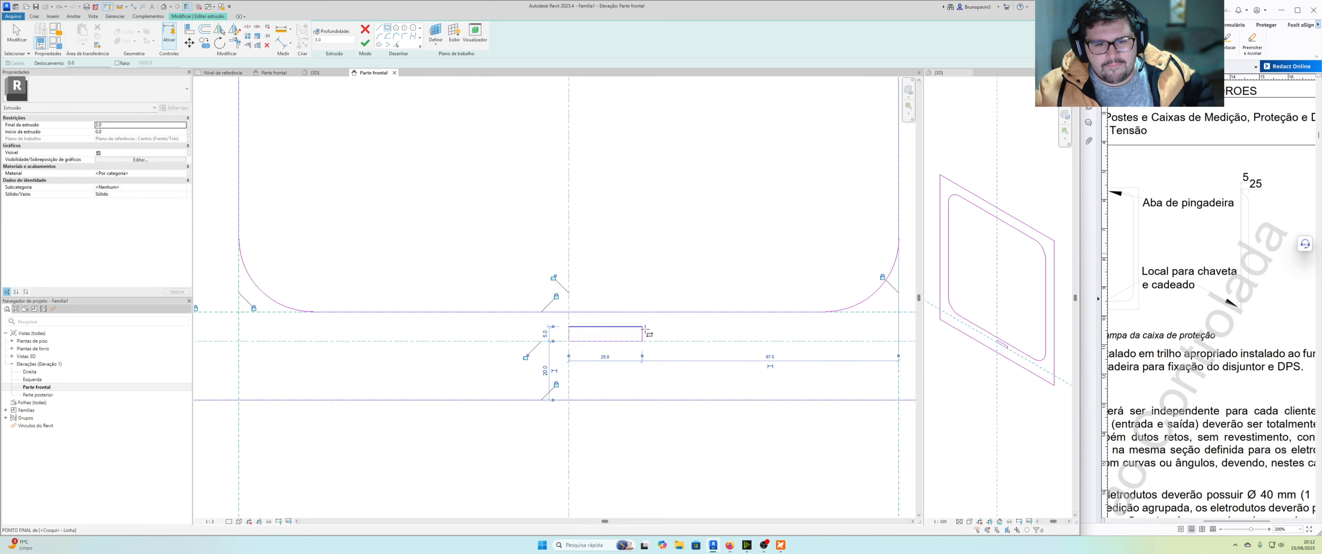
scroll(649, 334, "up", 2)
left_click(659, 334)
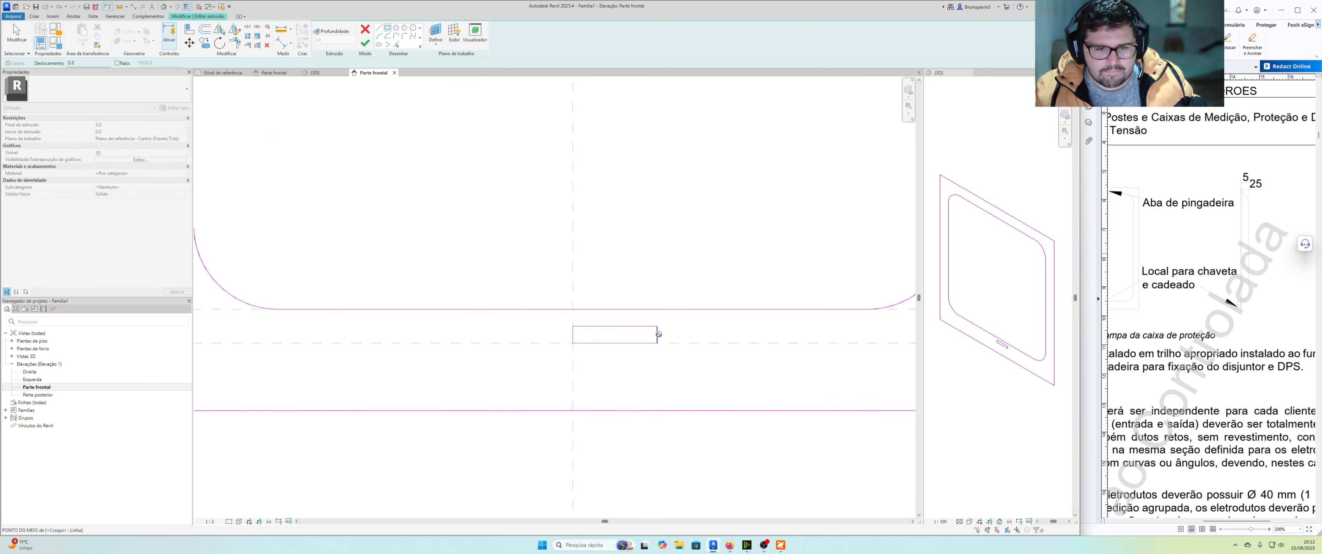
key("Escape")
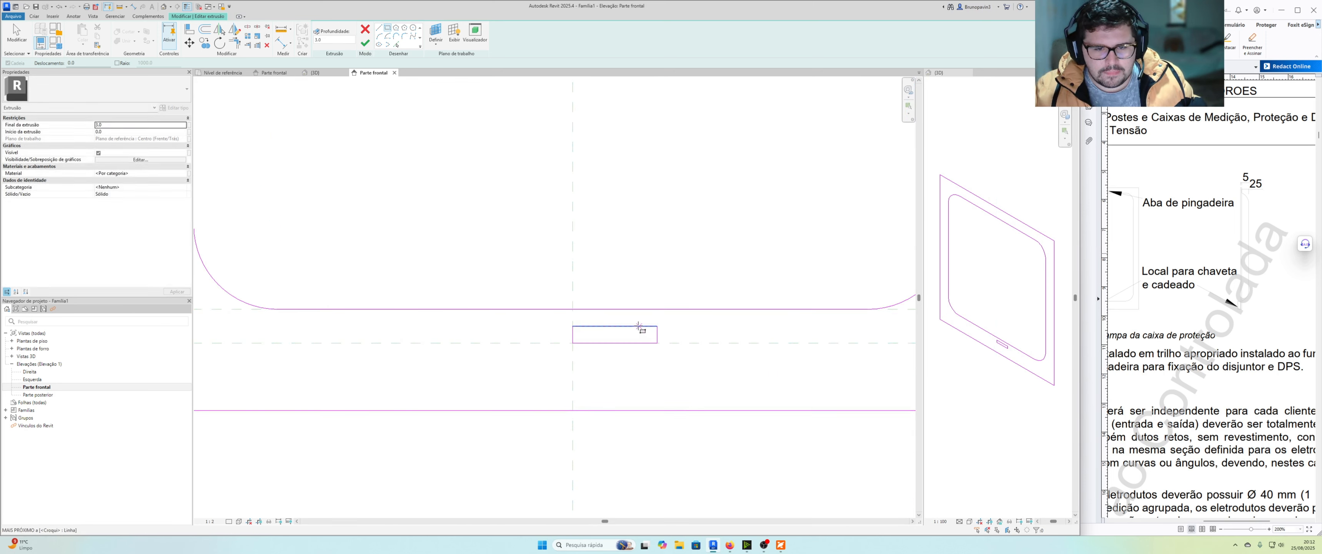
key("Escape")
Set the small lock-slot rectangle's length to 30 mm.
left_click(657, 340)
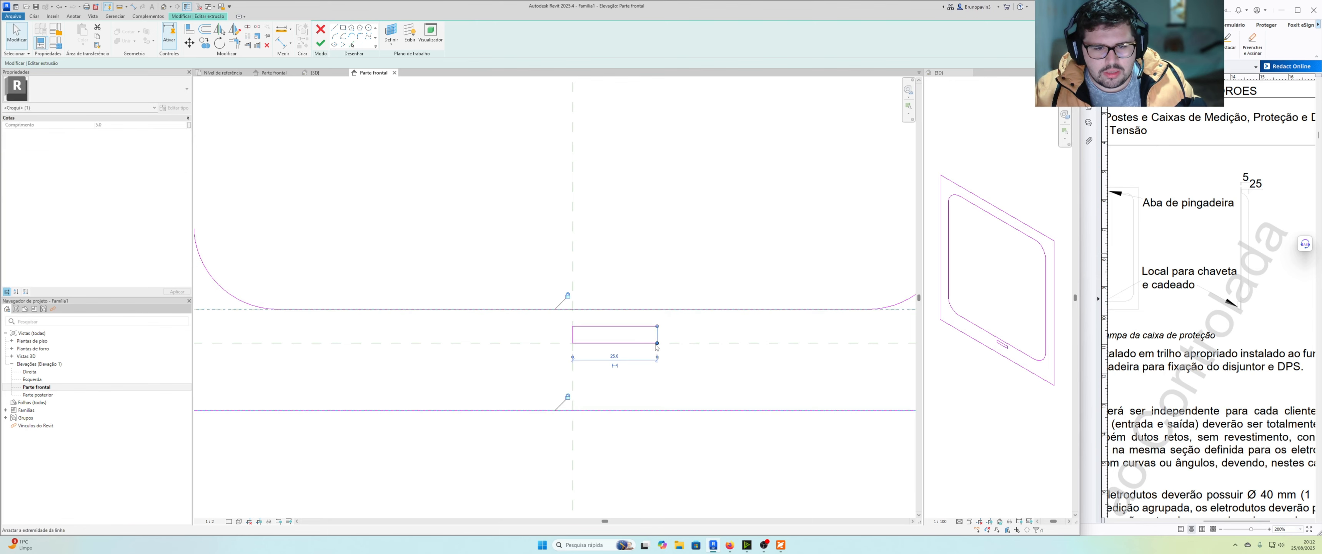
left_click(614, 356)
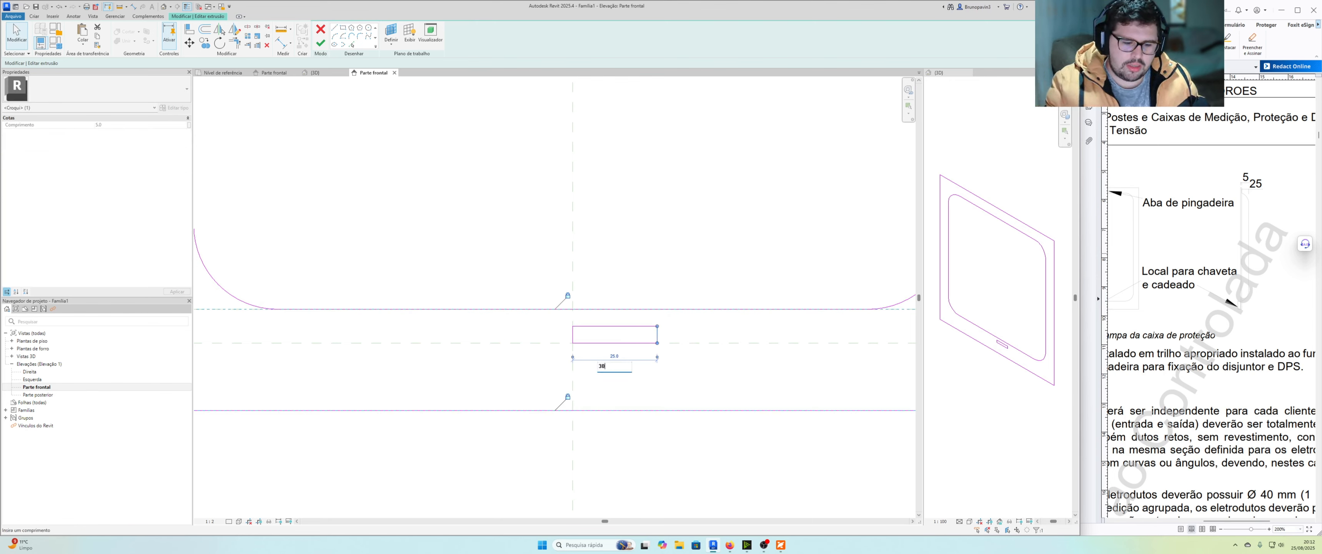
key("Return")
left_click(625, 320)
scroll(631, 321, "down", 1)
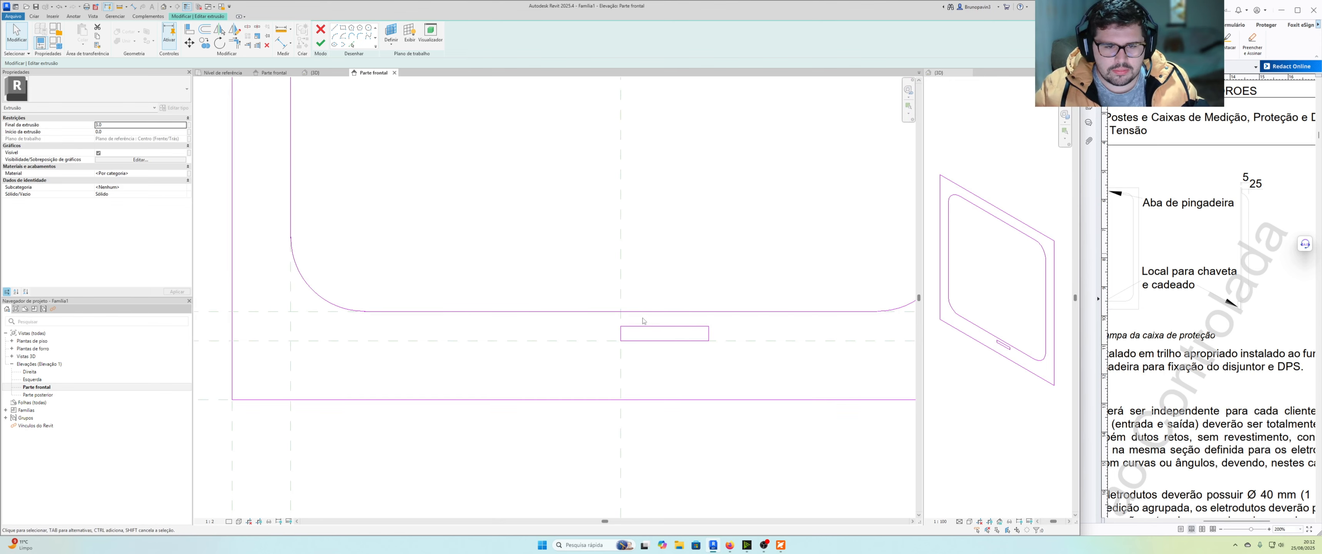
Move the slot rectangle so the midpoint of its lower edge sits on the central vertical reference plane.
left_click_drag(611, 324, 722, 355)
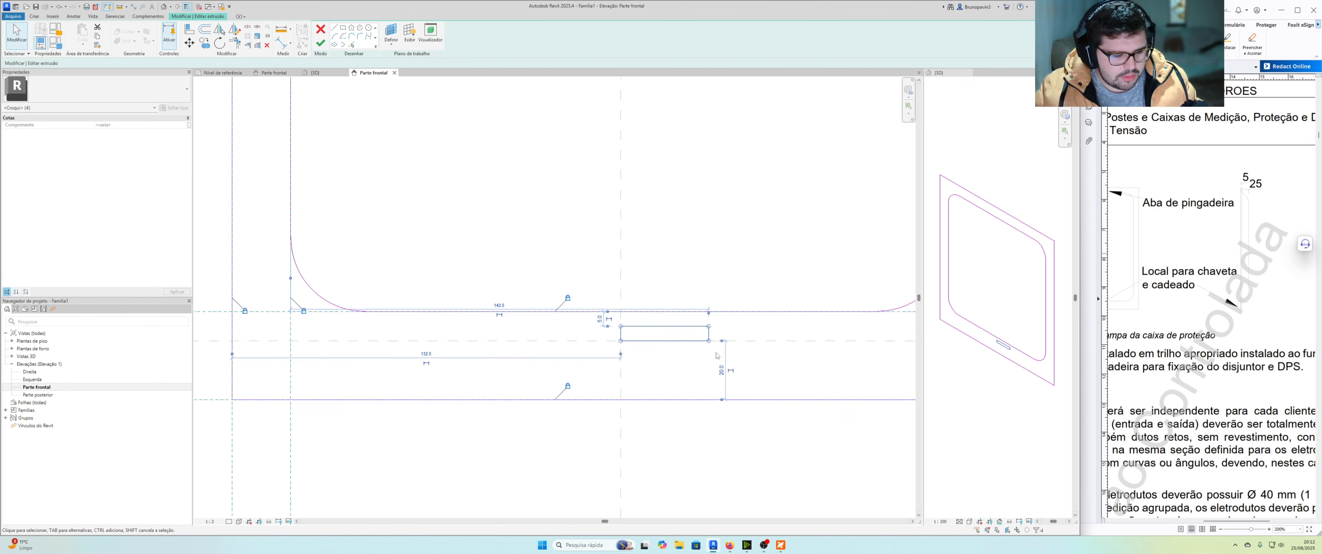
key("m")
key("v")
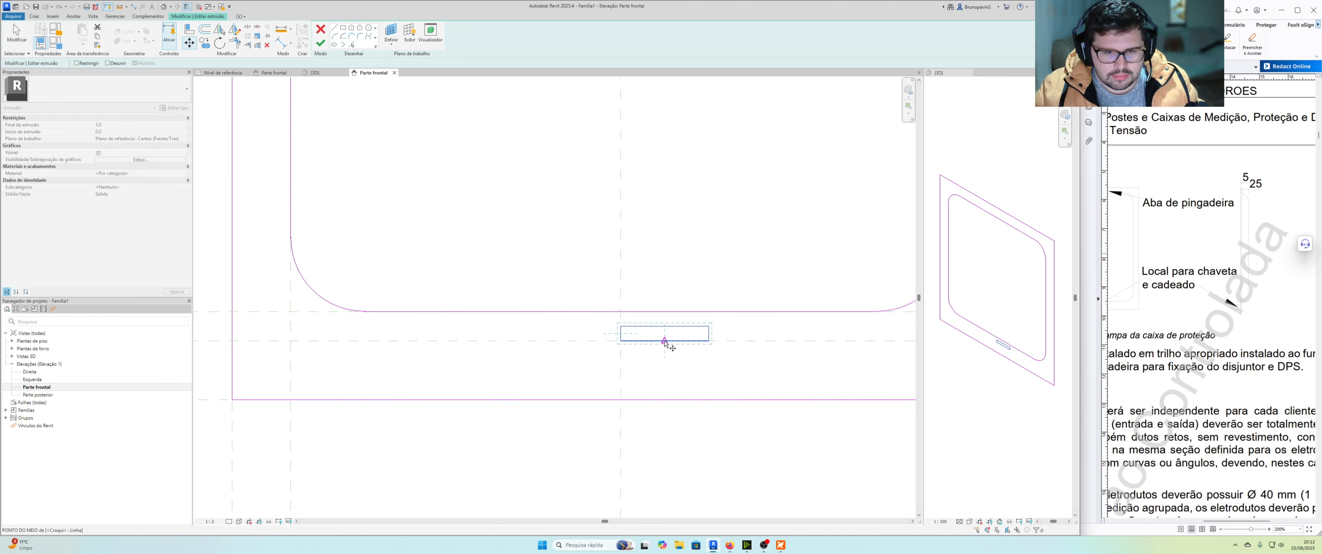
left_click(664, 343)
left_click(621, 340)
scroll(667, 345, "down", 2)
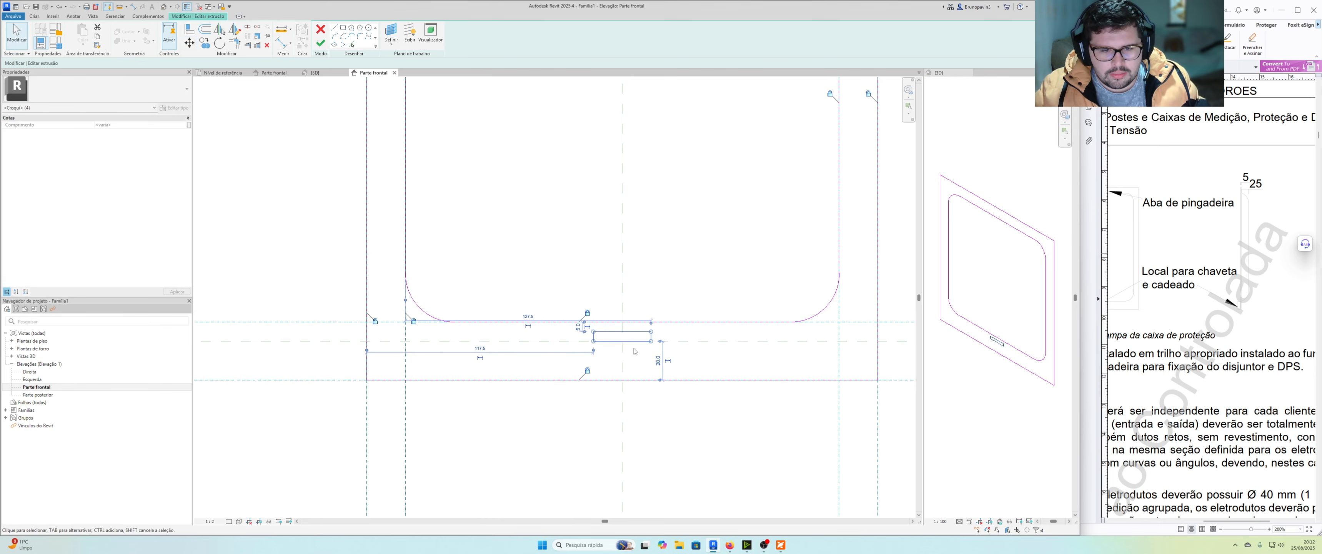
scroll(613, 382, "down", 3)
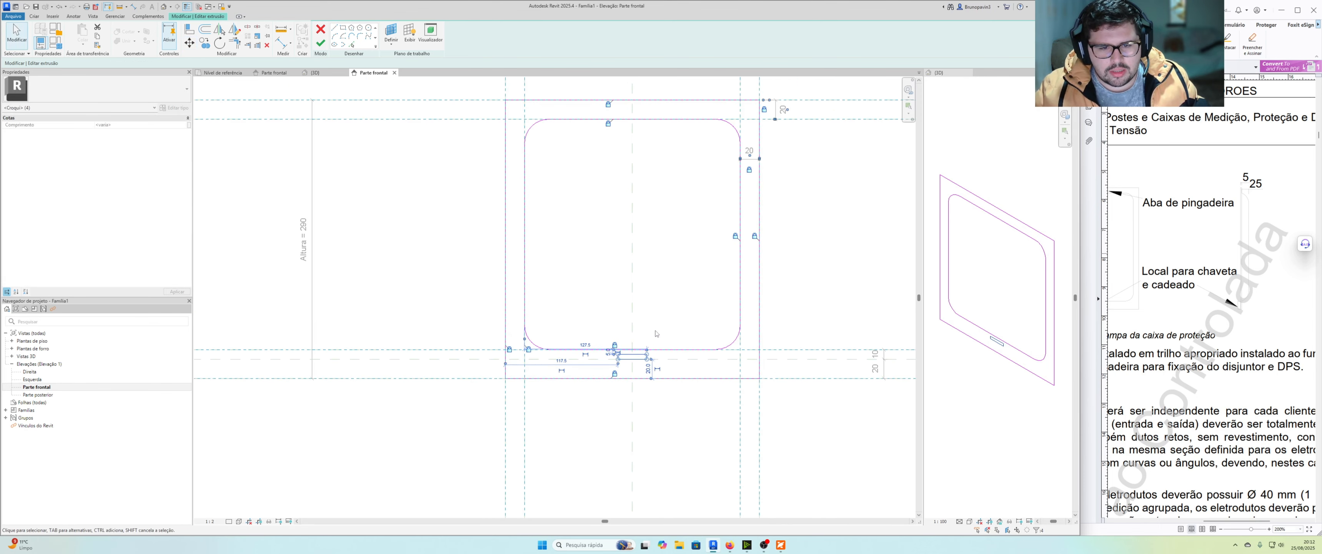
left_click(604, 387)
Finish the cover's extrusion sketch with the rounded opening and centred slot, and deselect the resulting solid.
scroll(603, 387, "up", 3)
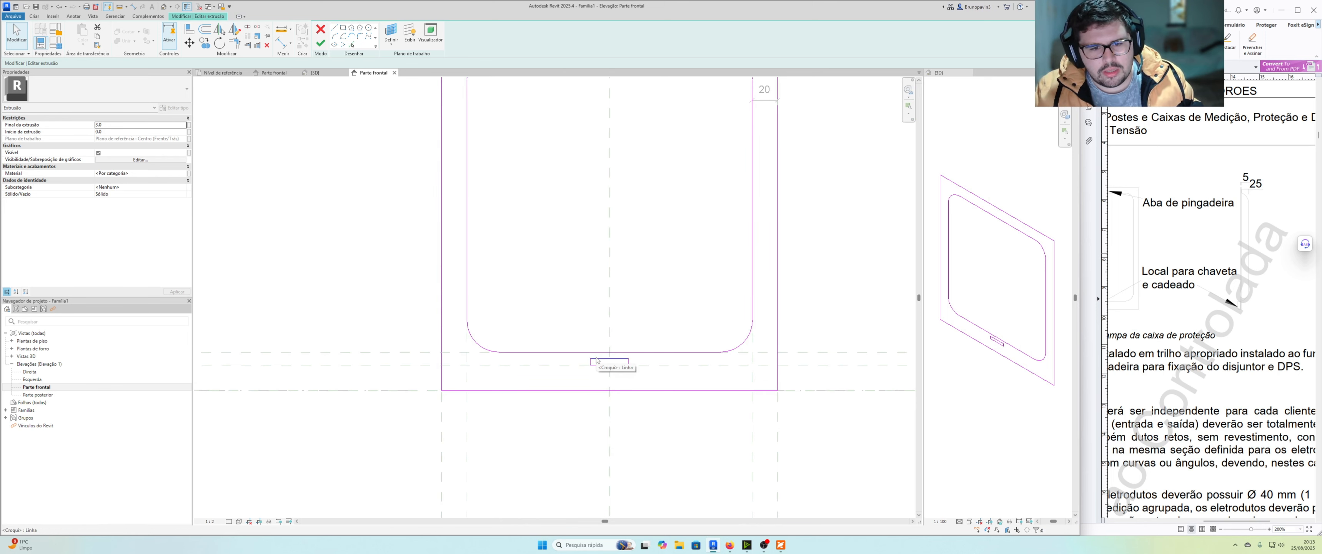
scroll(596, 359, "down", 3)
scroll(595, 362, "up", 2)
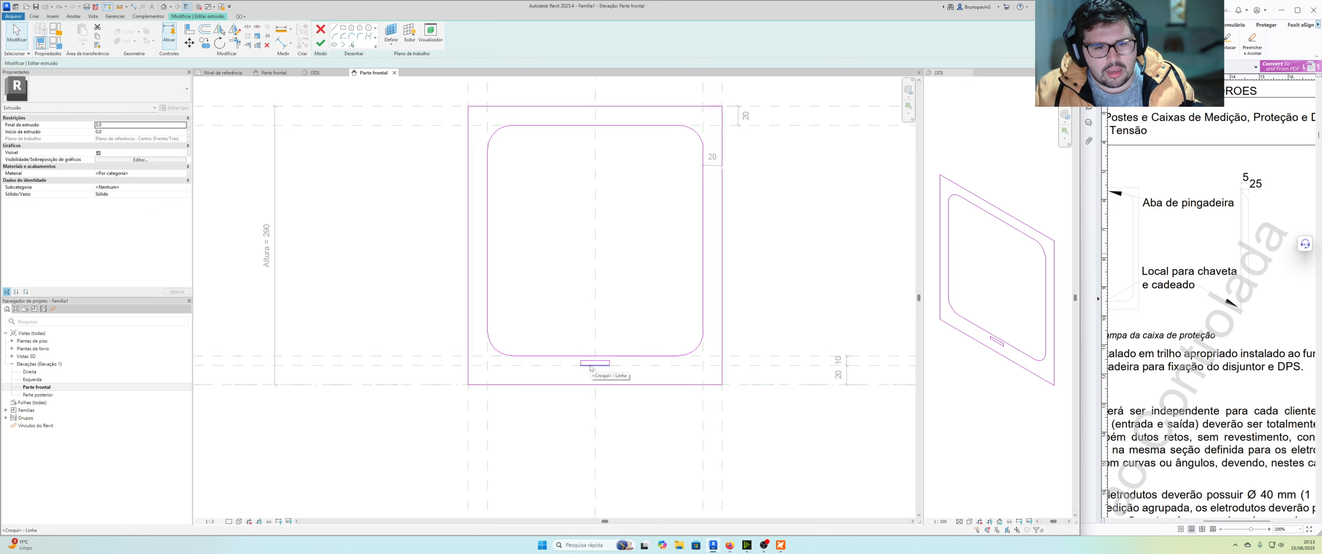
middle_click_drag(747, 387, 725, 391)
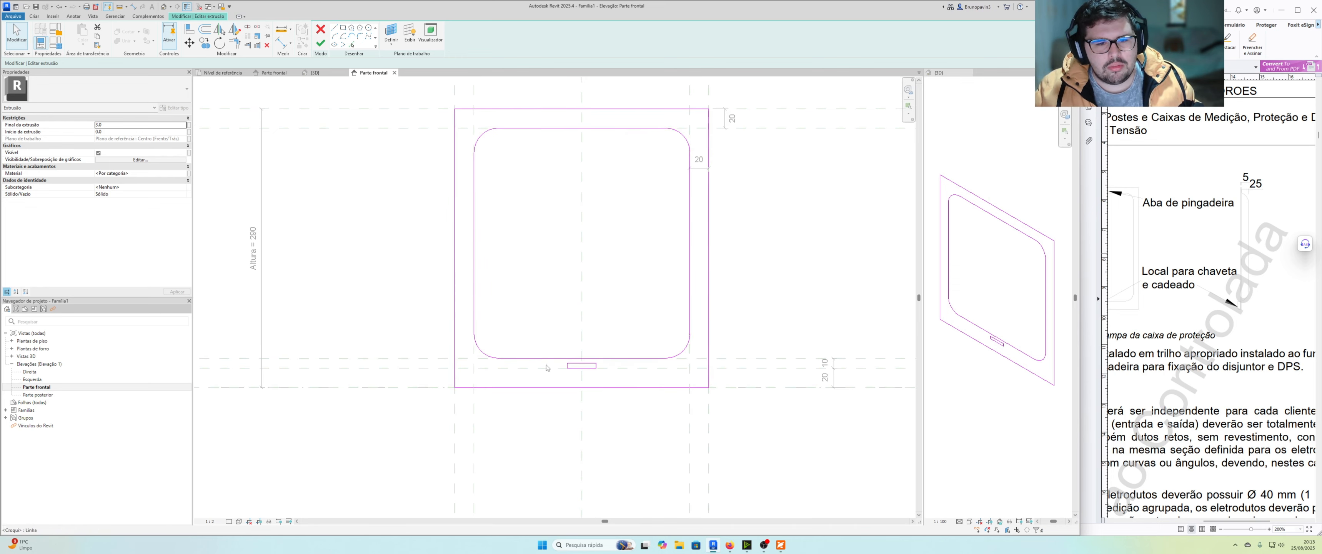
left_click(321, 44)
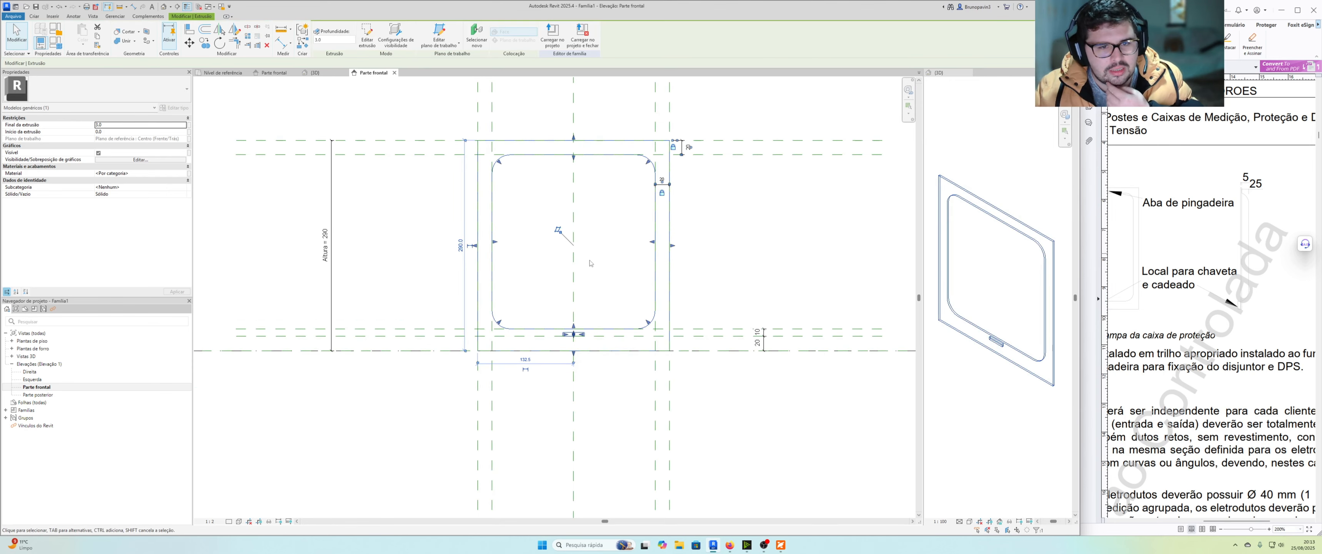
key("Escape")
scroll(628, 273, "up", 3)
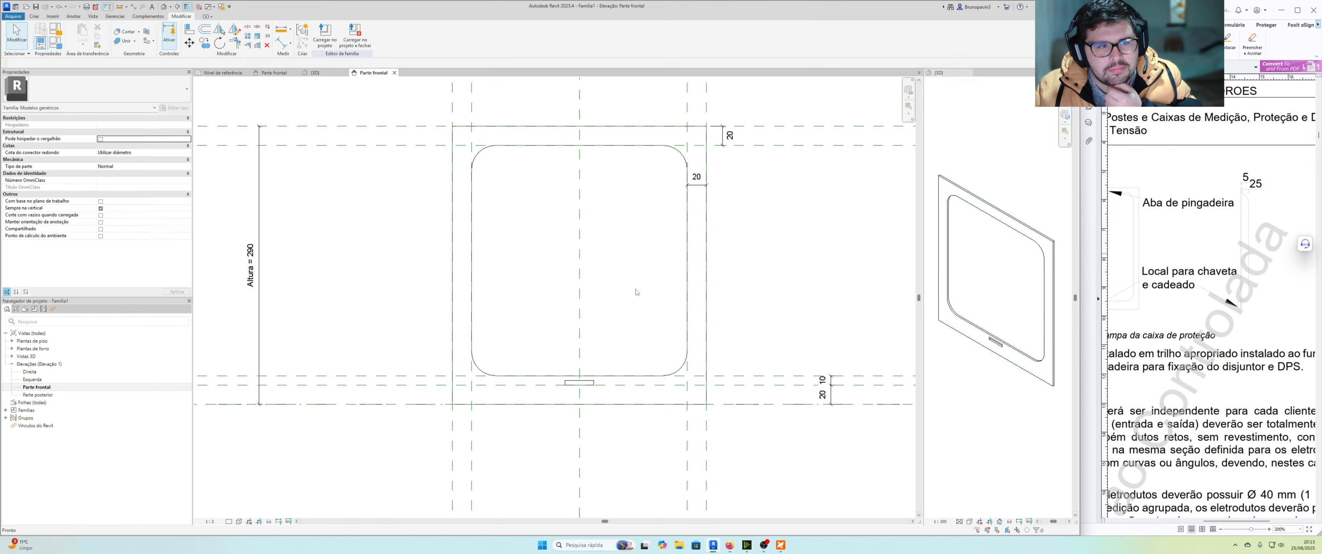
Check the active work plane against the cover in the 3D view by displaying it and hiding it again.
left_click(164, 8)
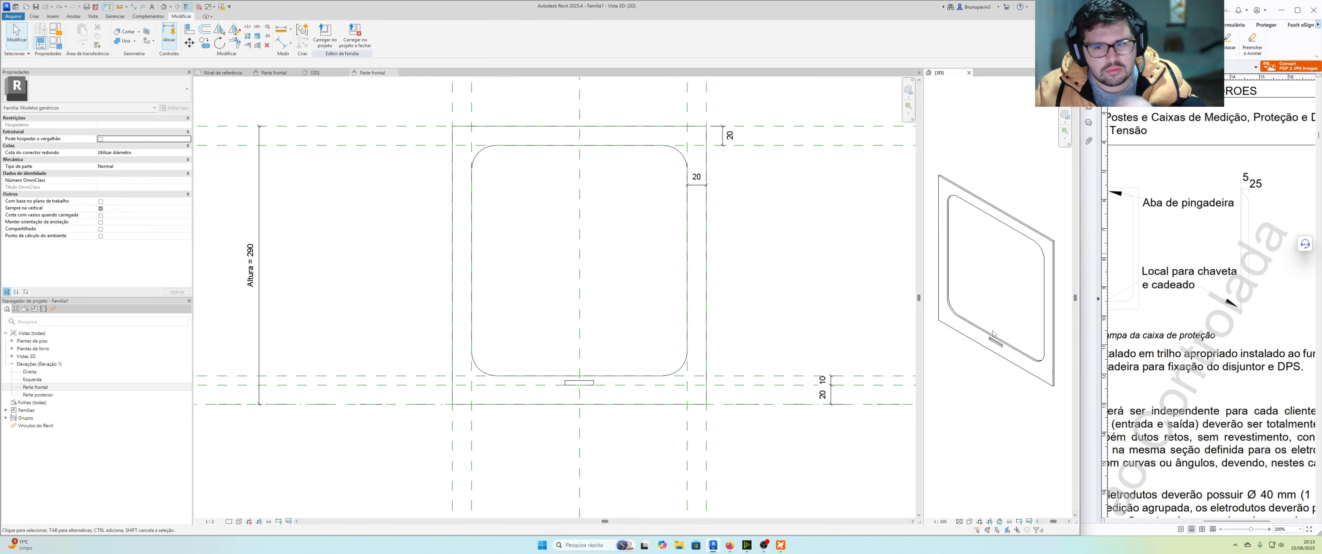
left_click(34, 17)
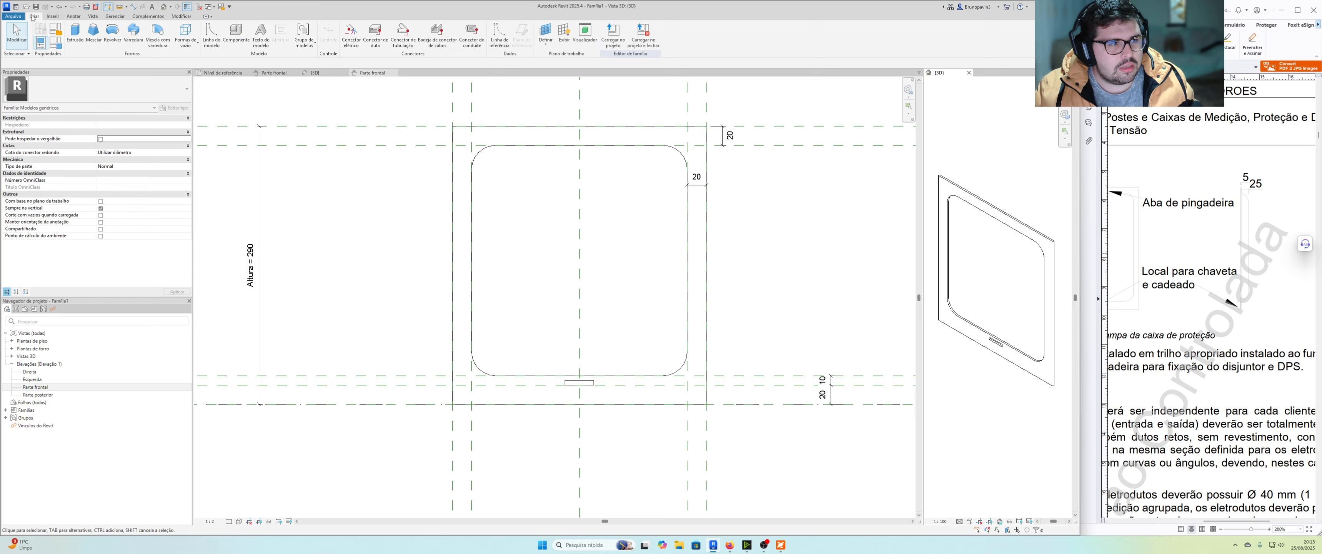
left_click(564, 32)
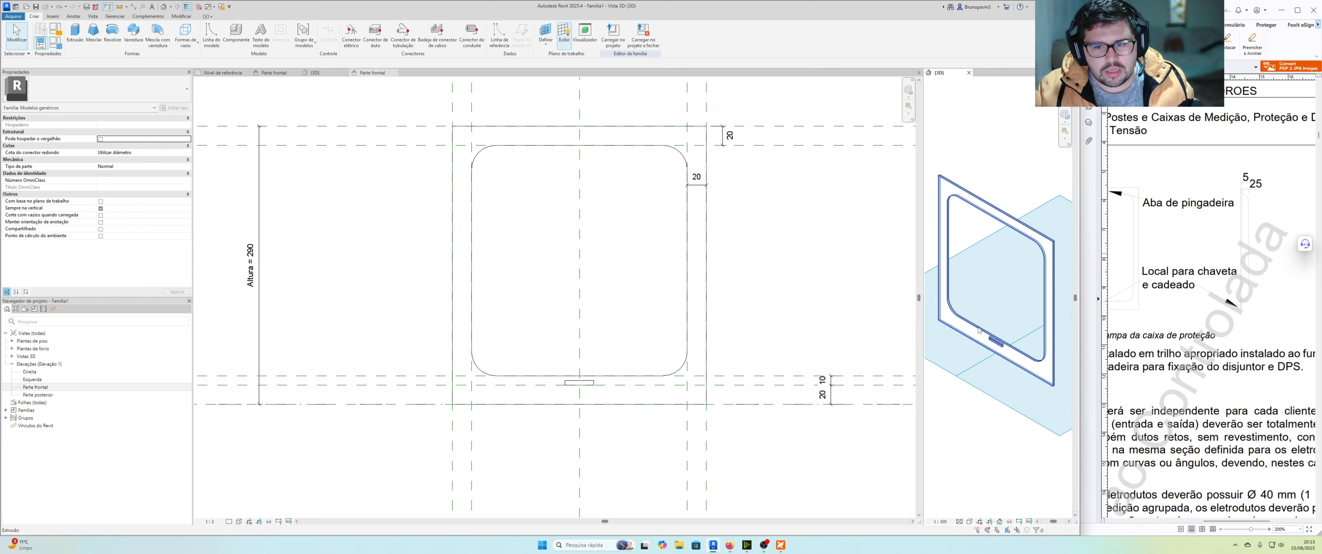
left_click(565, 31)
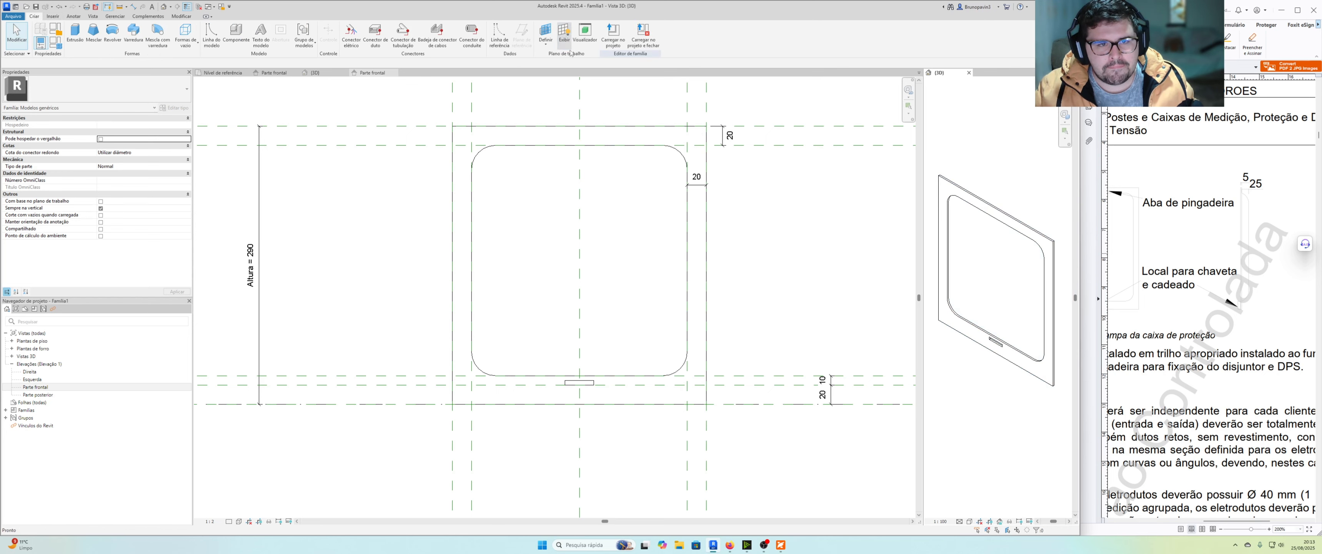
Open the left elevation (Esquerda) and set the cover extrusion's end to -3.0.
scroll(603, 109, "down", 2)
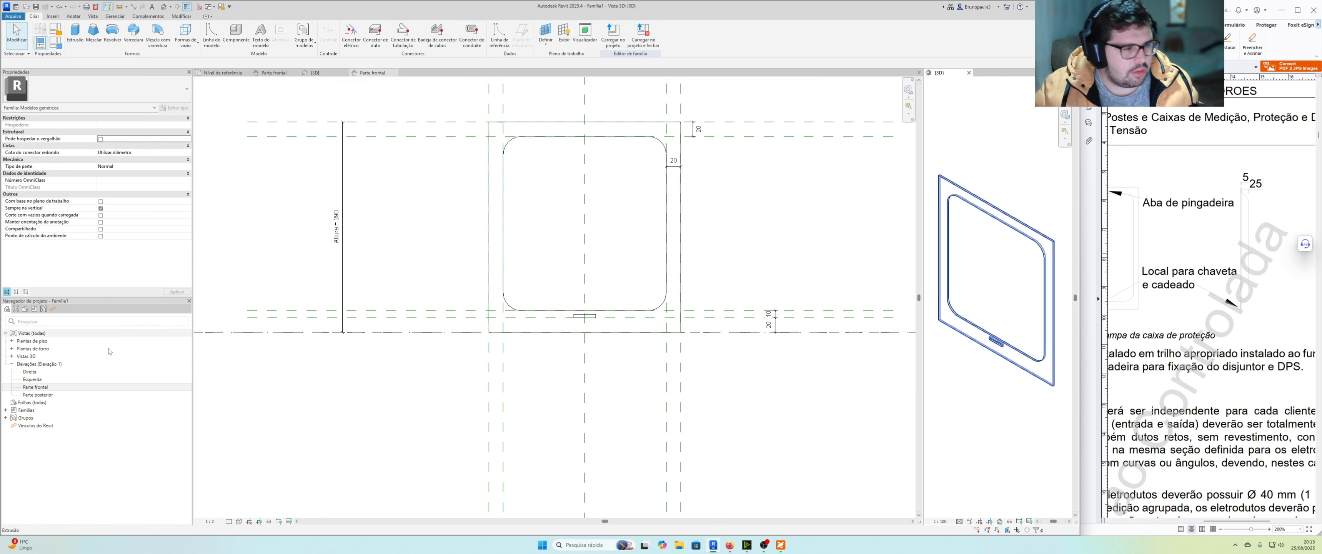
double_click(45, 380)
left_click(623, 205)
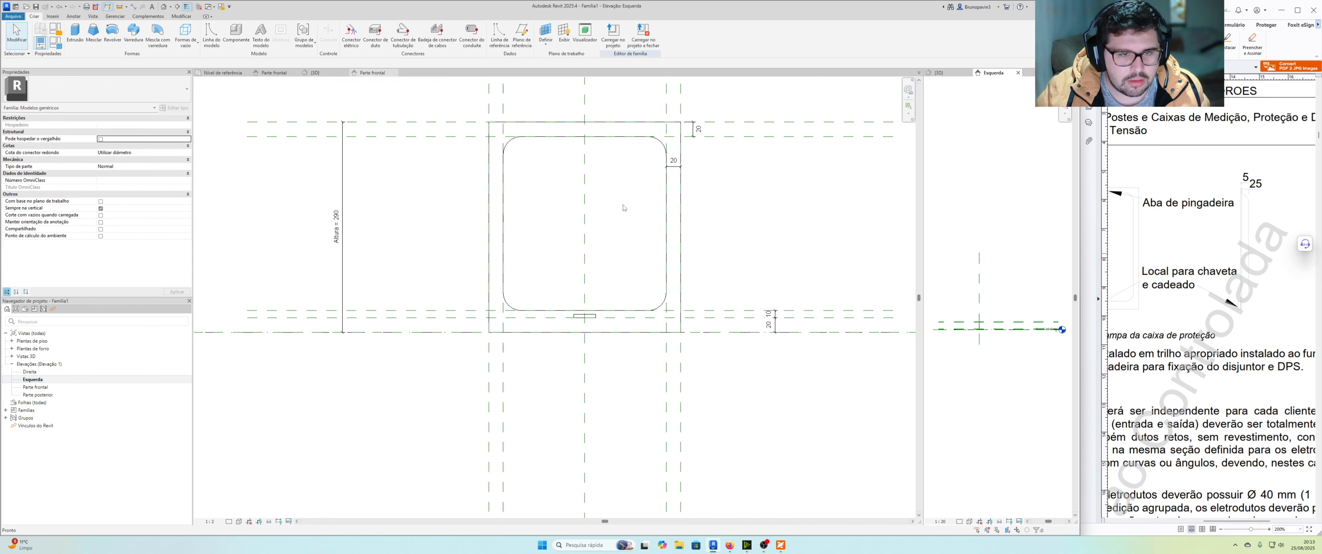
scroll(623, 204, "down", 1)
scroll(981, 330, "up", 4)
scroll(981, 331, "up", 3)
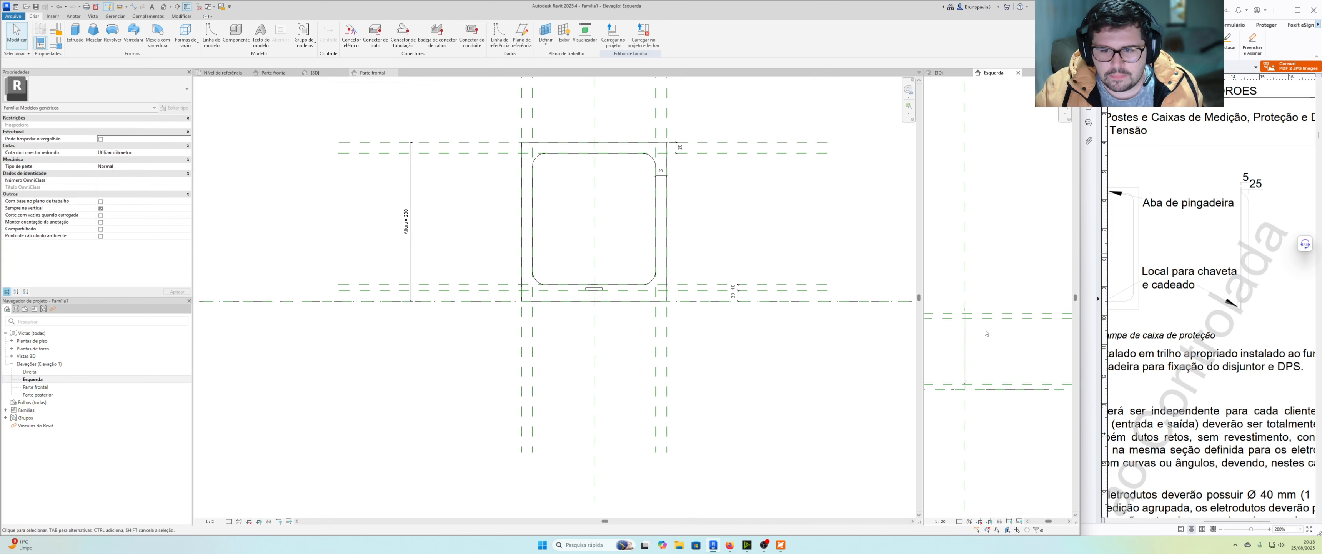
middle_click_drag(984, 340, 1012, 343)
scroll(1014, 343, "down", 1)
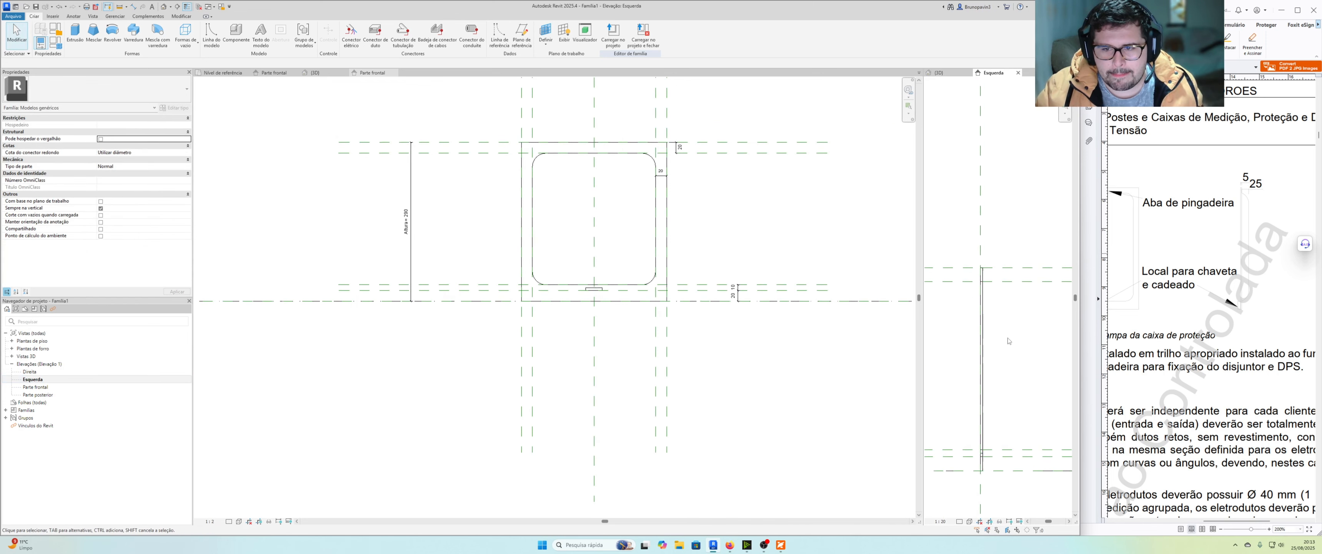
left_click(988, 338)
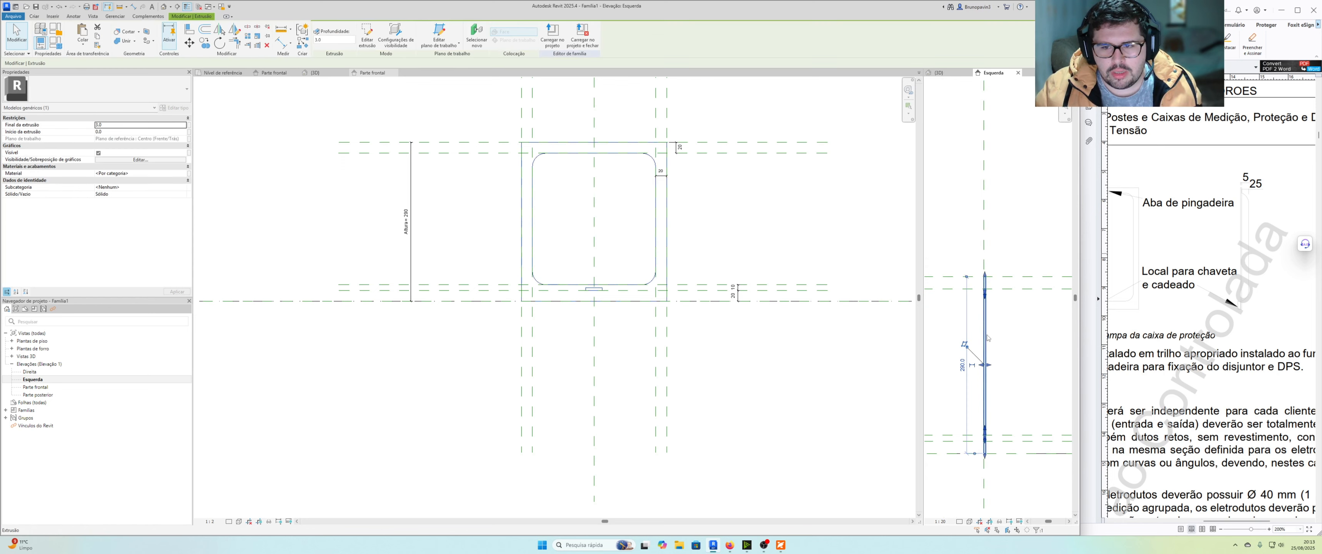
scroll(988, 338, "up", 1)
left_click(131, 125)
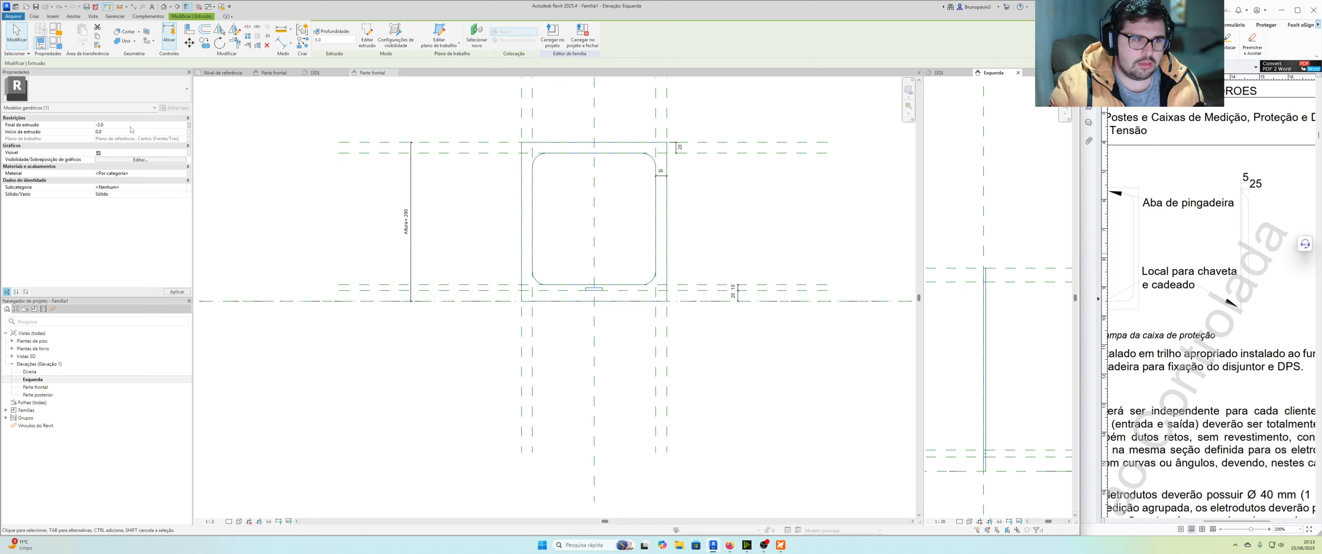
left_click(634, 233)
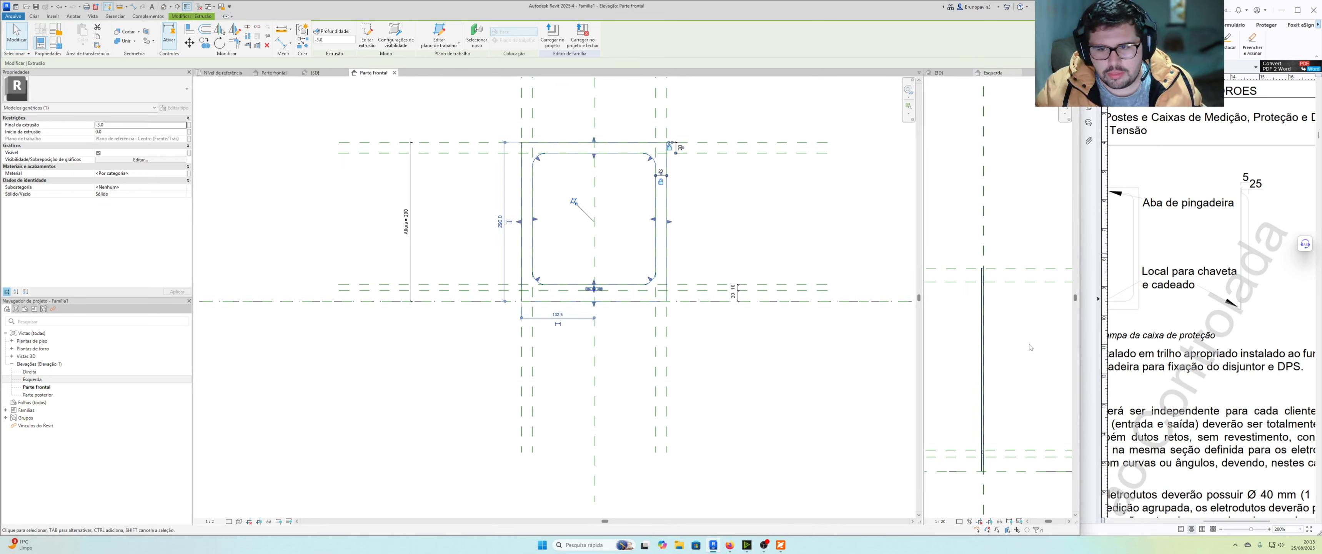
scroll(985, 355, "up", 2)
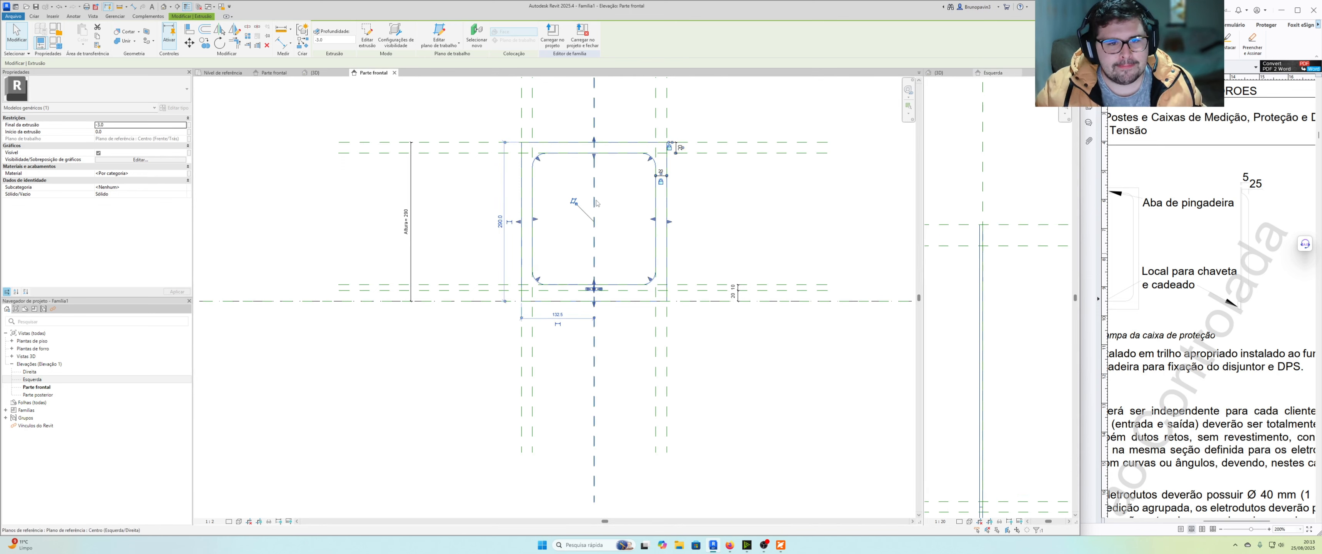
Inspect the extruded cover in the 3D view.
left_click(938, 72)
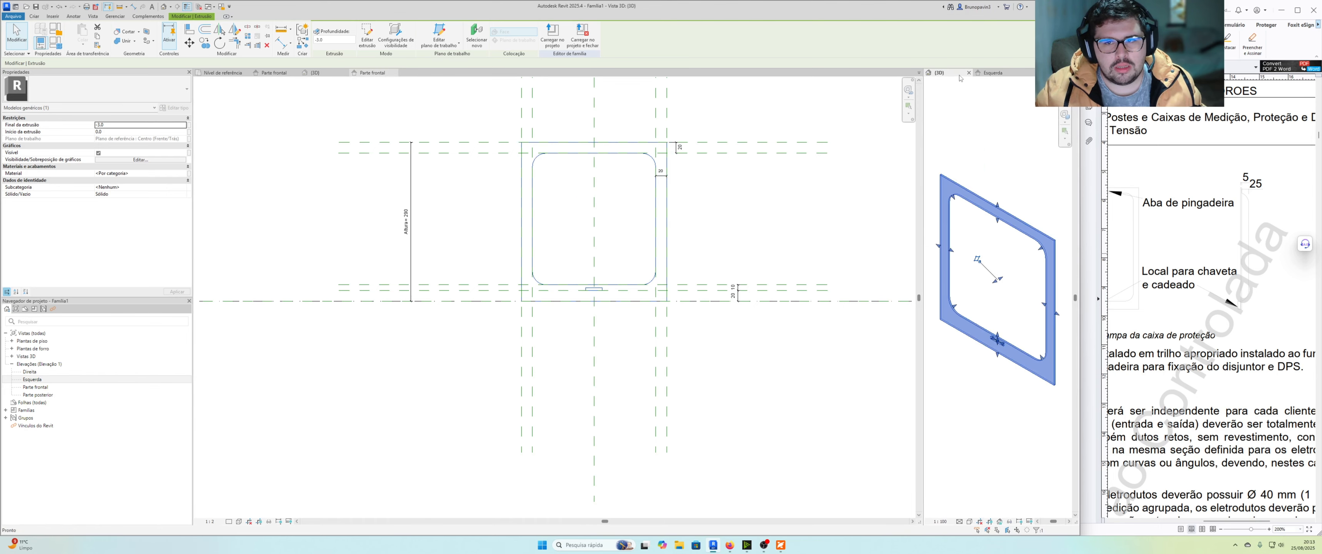
left_click(995, 303)
middle_click_drag(994, 300, 1017, 301)
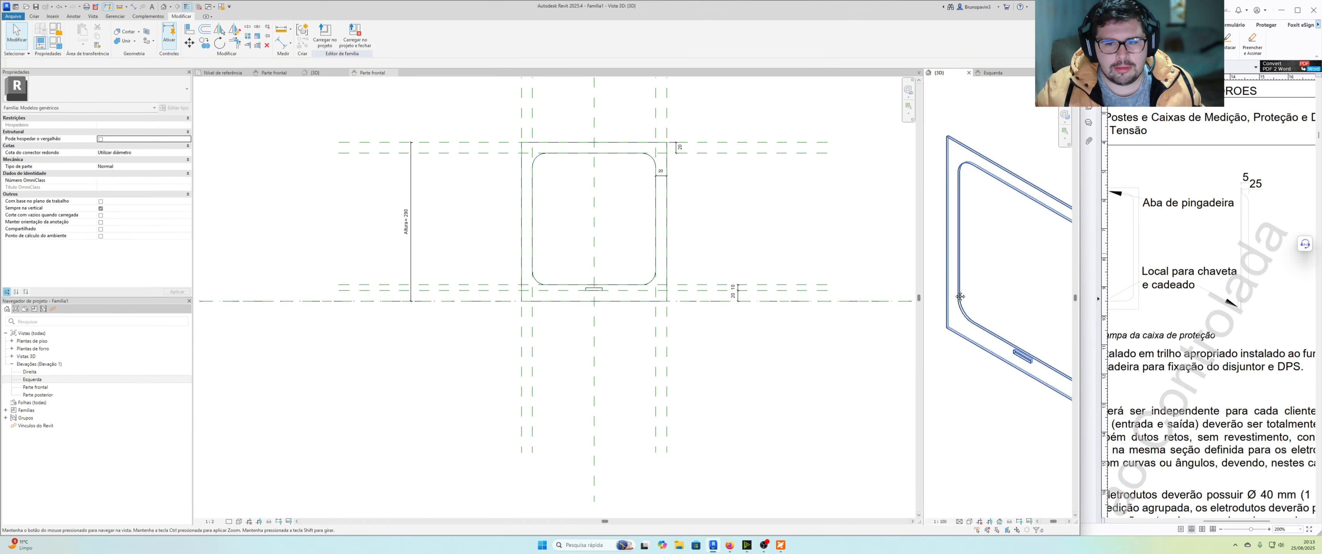
Start a sweep in the front elevation and pick the inner opening's top edge as the first segment of its sketched path.
left_click(588, 222)
scroll(588, 222, "up", 3)
scroll(623, 225, "up", 2)
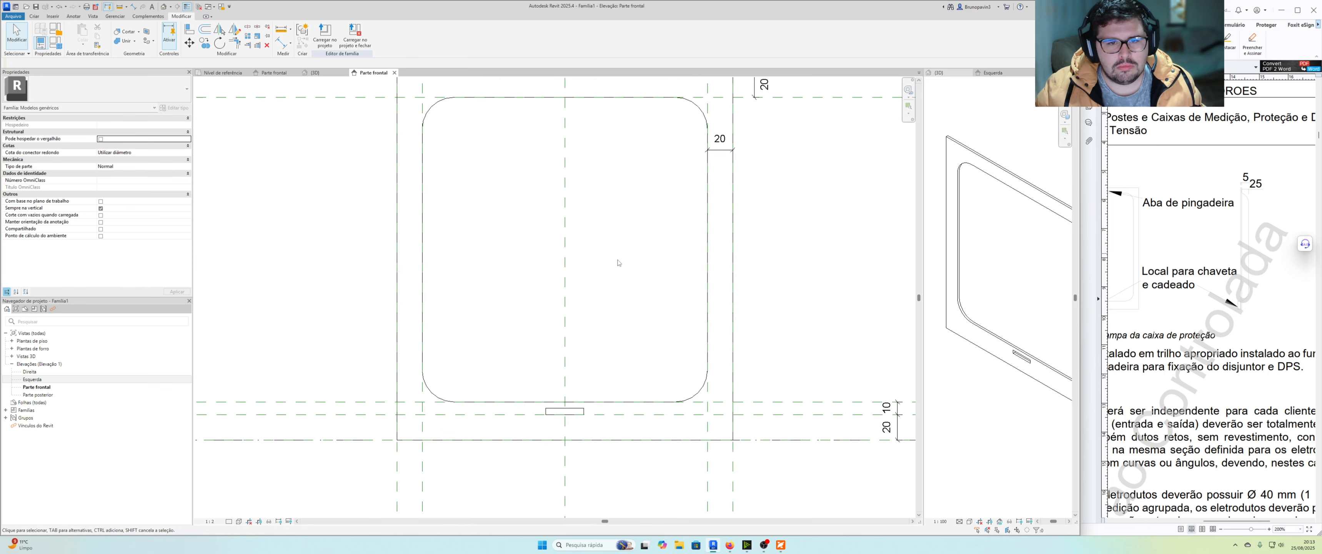
left_click(33, 16)
left_click(133, 35)
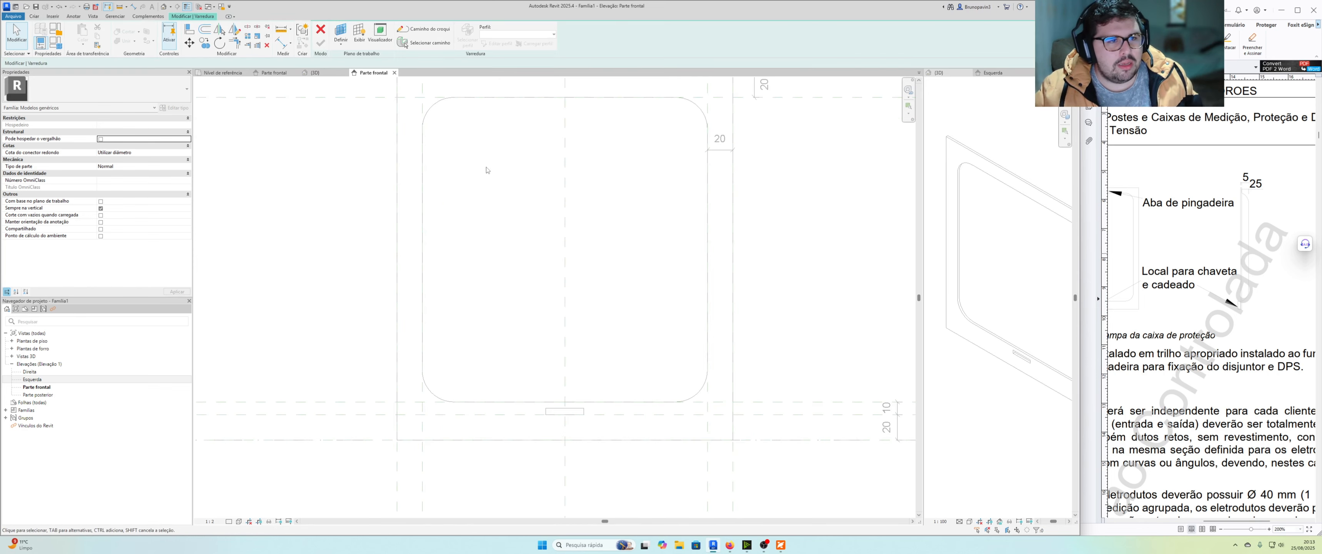
scroll(488, 170, "up", 1)
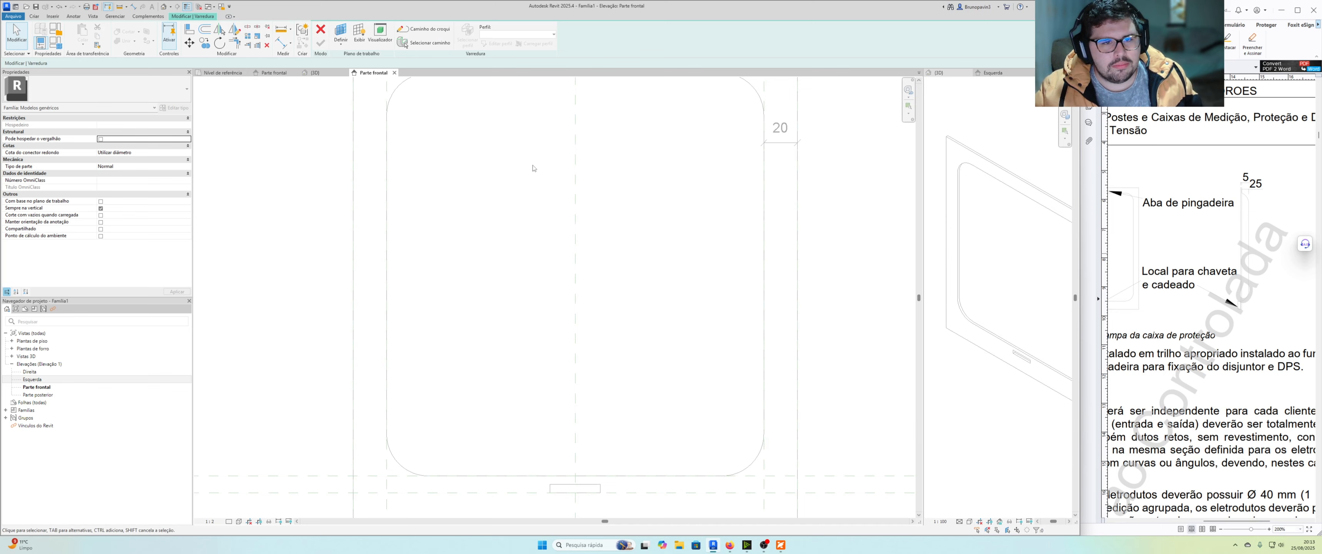
left_click(430, 29)
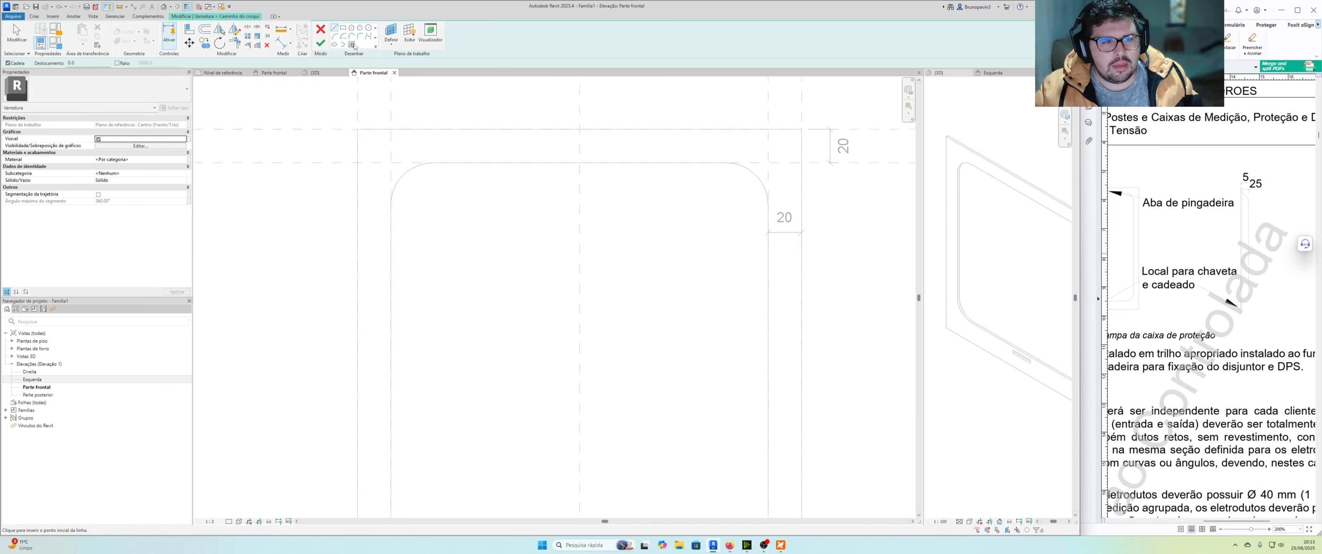
left_click(353, 45)
scroll(611, 169, "down", 1)
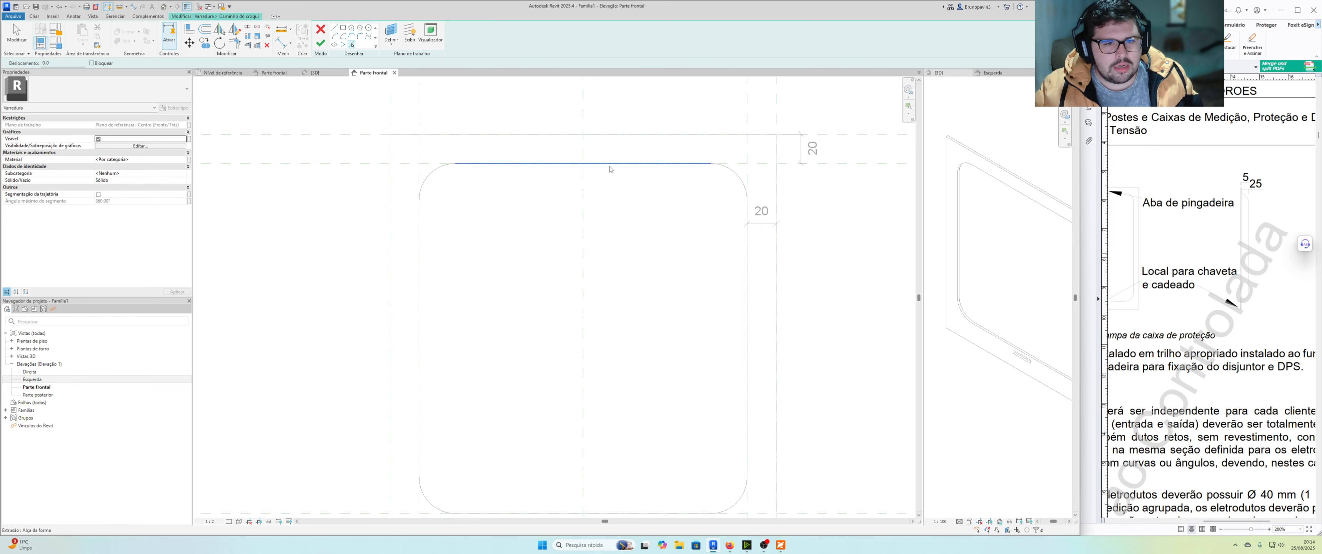
left_click(594, 167)
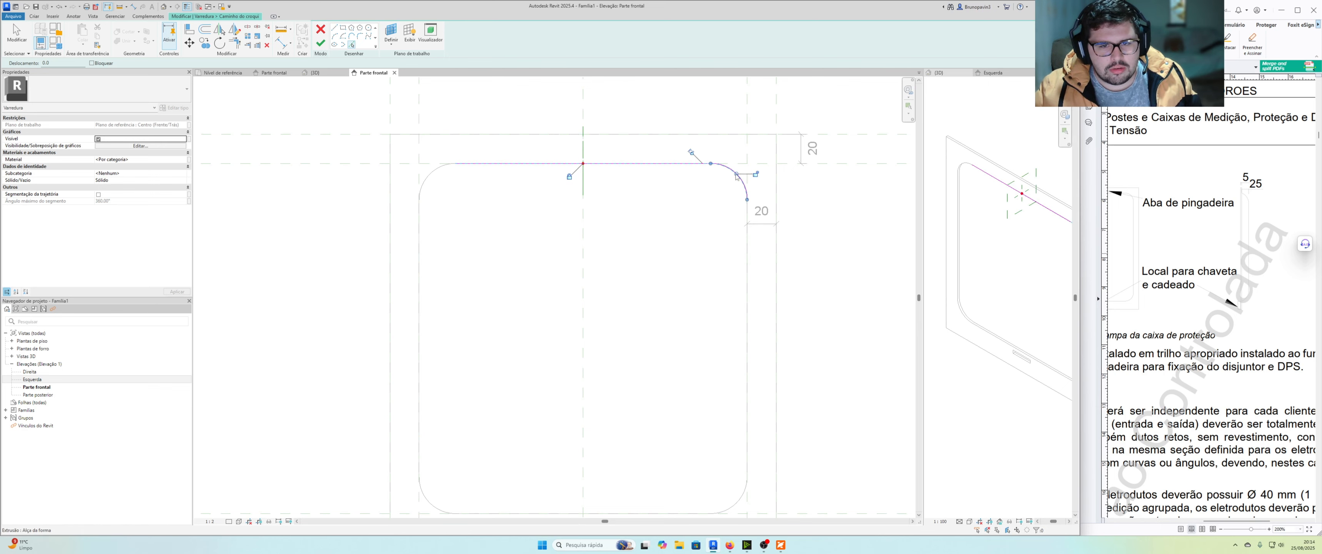
Pick the remaining edges and rounded corners of the inner opening to close the sweep path, and finish the path sketch.
left_click(747, 284)
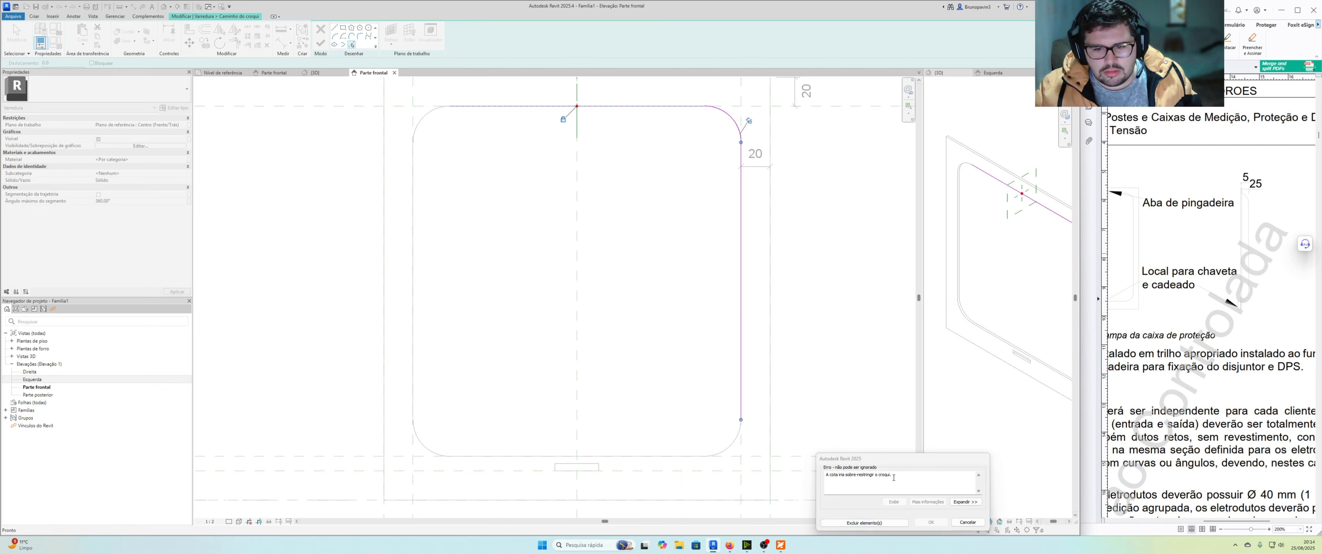
left_click(879, 525)
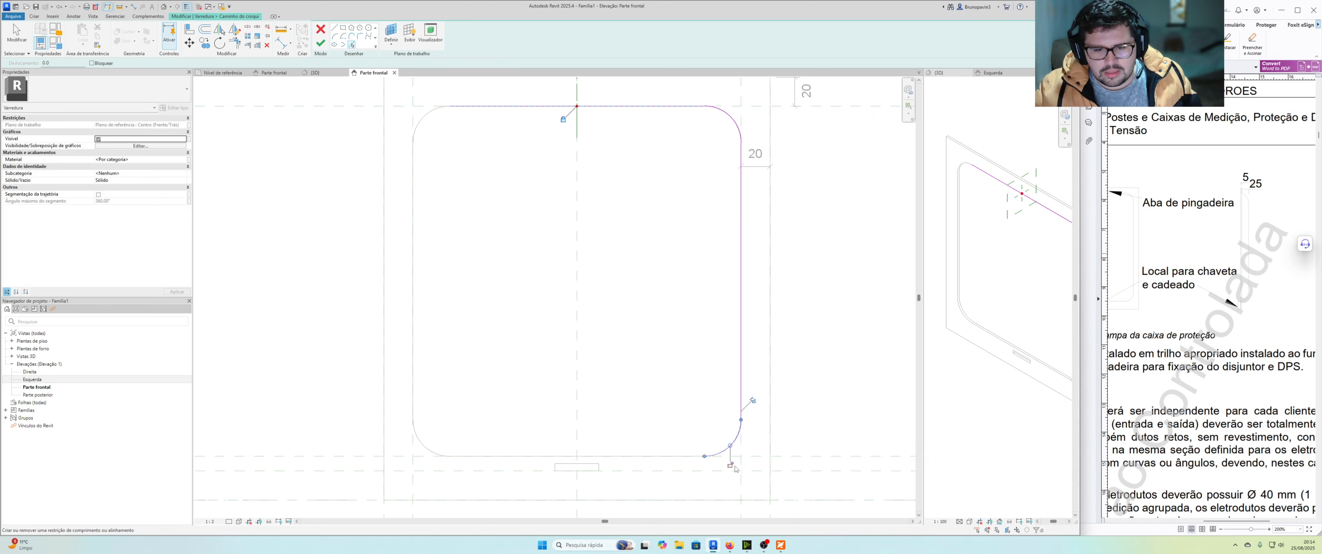
left_click(678, 456)
left_click(589, 443)
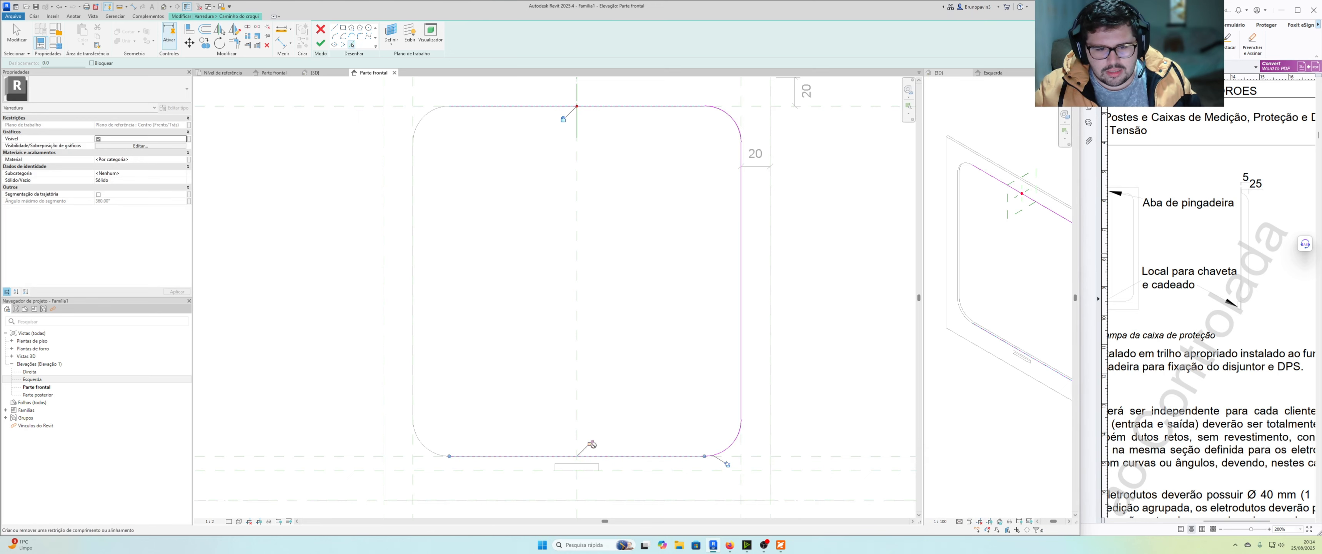
left_click(891, 524)
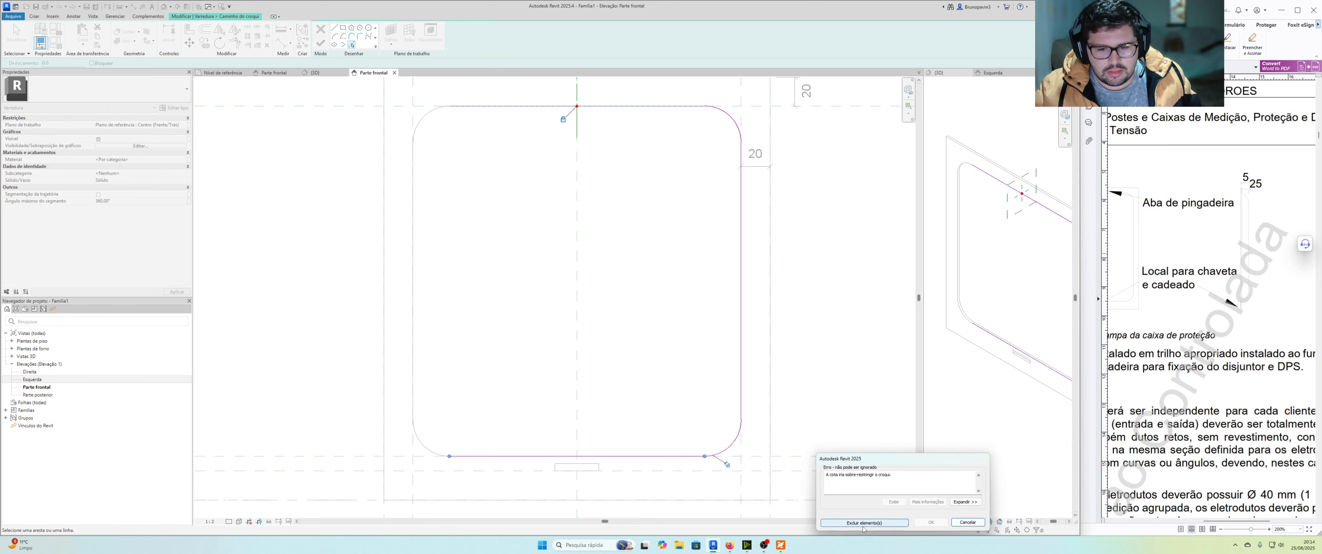
left_click(444, 447)
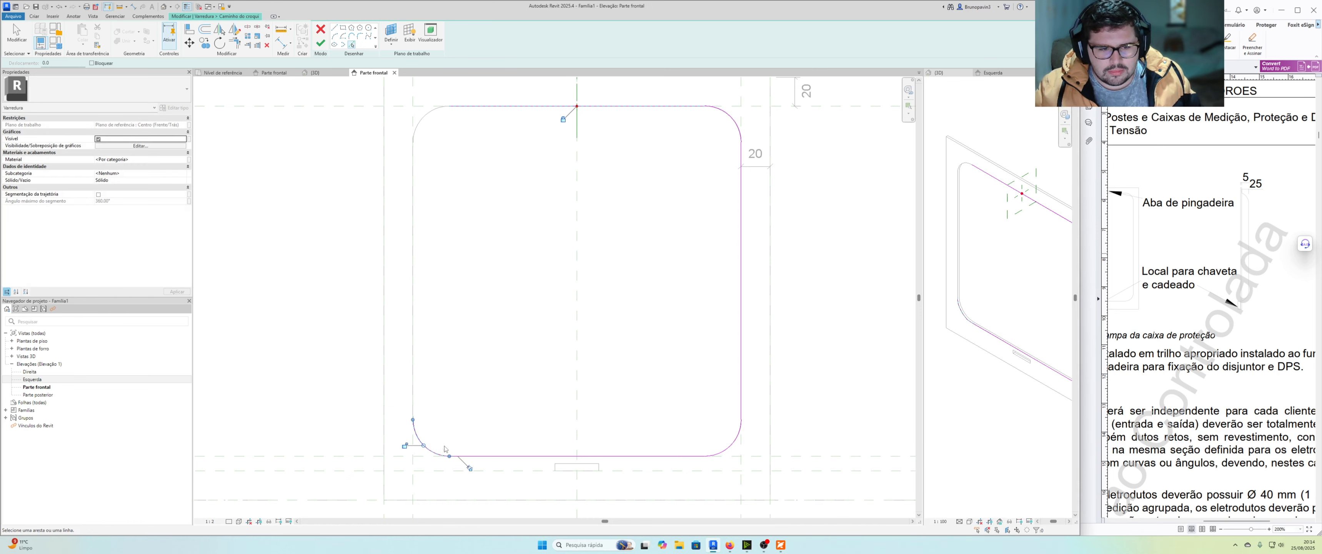
left_click(412, 355)
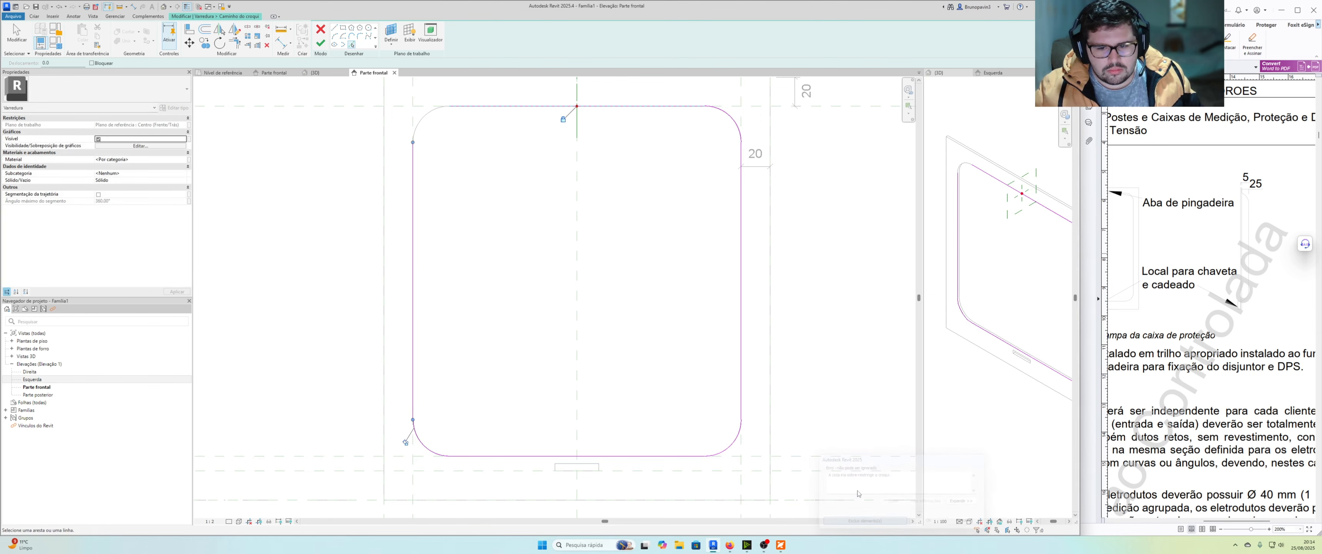
middle_click_drag(501, 264, 545, 329)
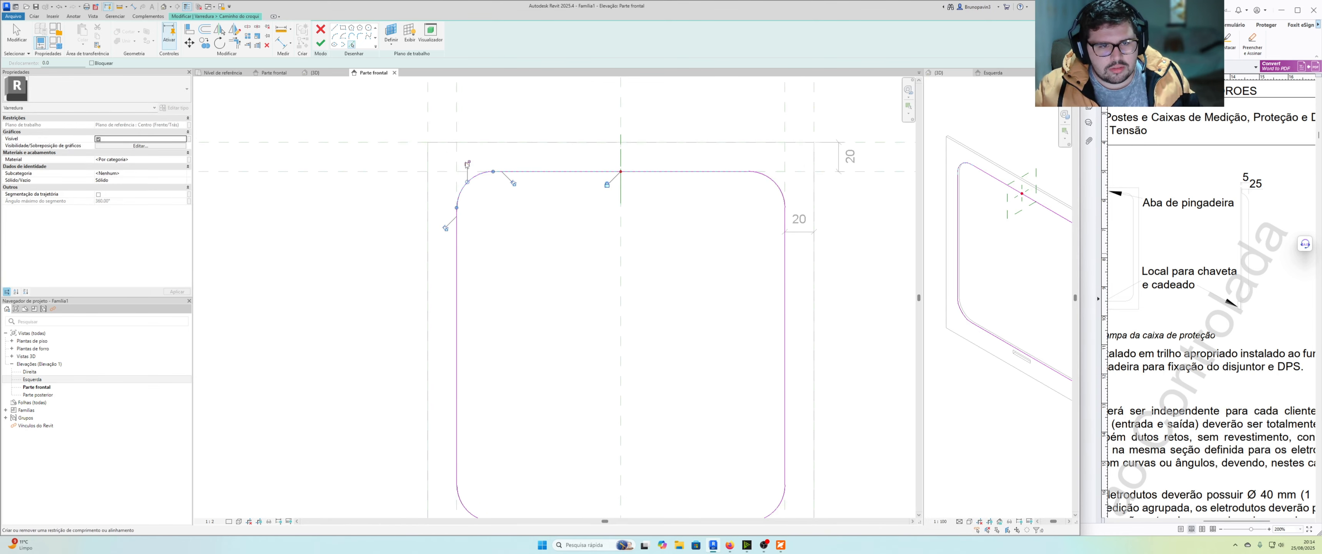
scroll(467, 163, "down", 5)
mouse_move(523, 221)
middle_mouse_down()
mouse_move(528, 309)
mouse_move(528, 284)
middle_mouse_up()
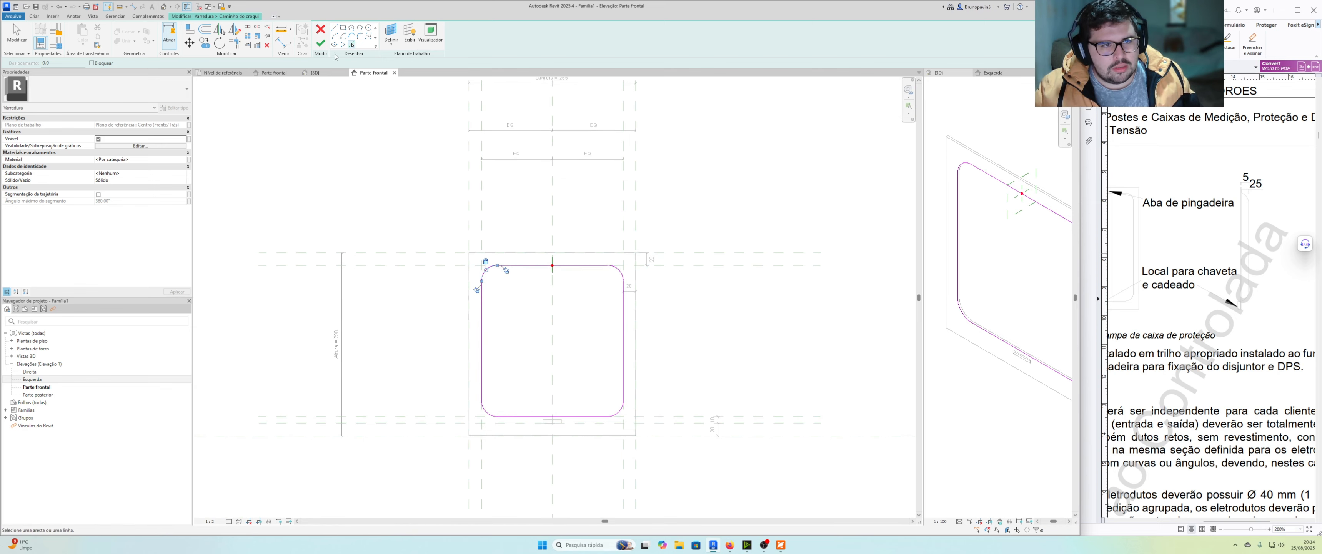
left_click(321, 43)
Open the sweep's profile sketch for editing in the right elevation (Direita).
scroll(548, 354, "up", 3)
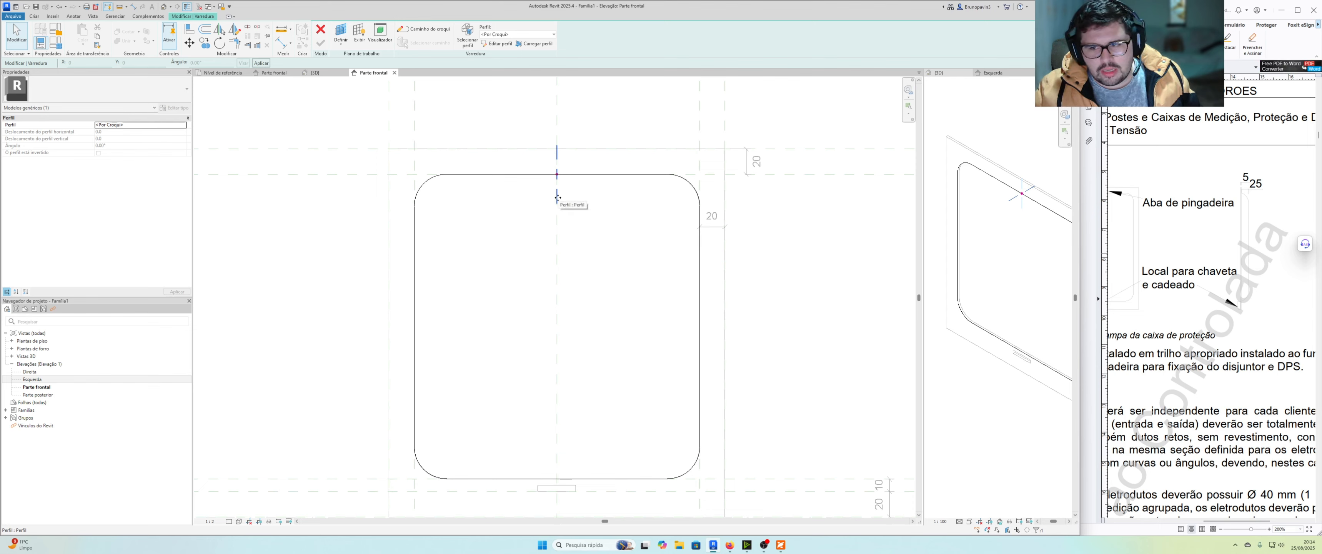
double_click(557, 197)
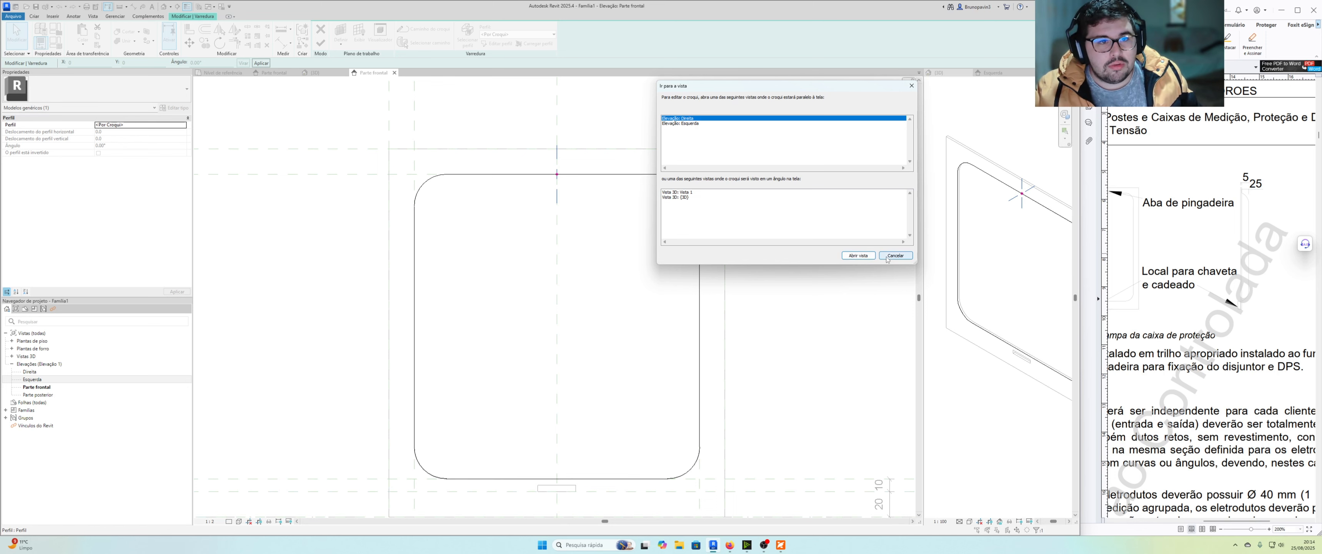
left_click(867, 256)
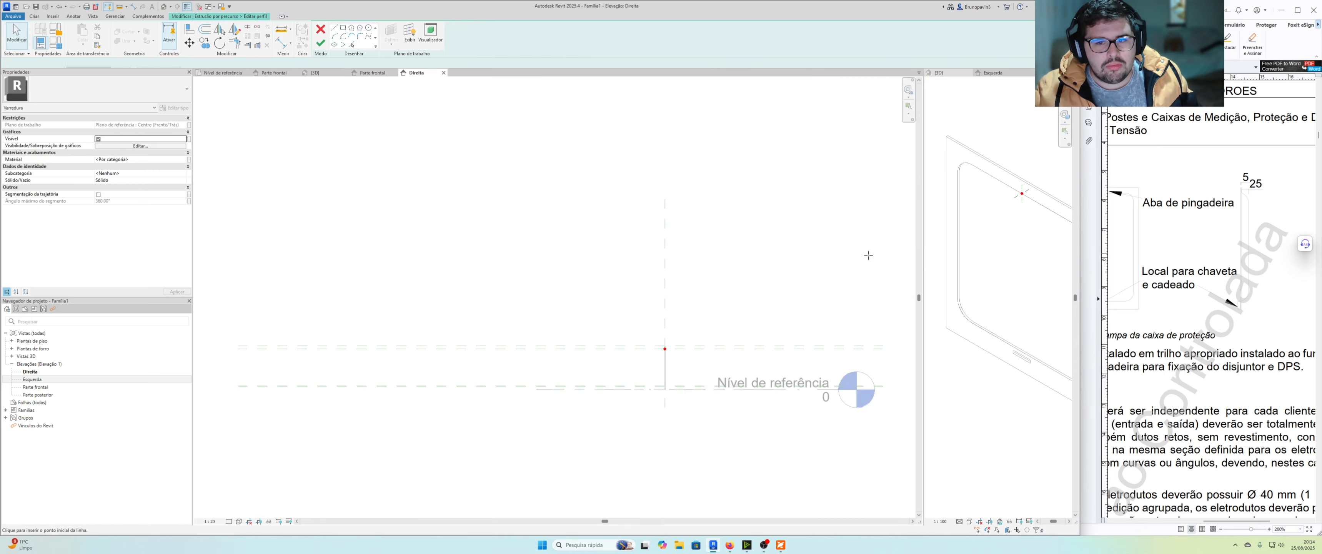
scroll(682, 367, "up", 5)
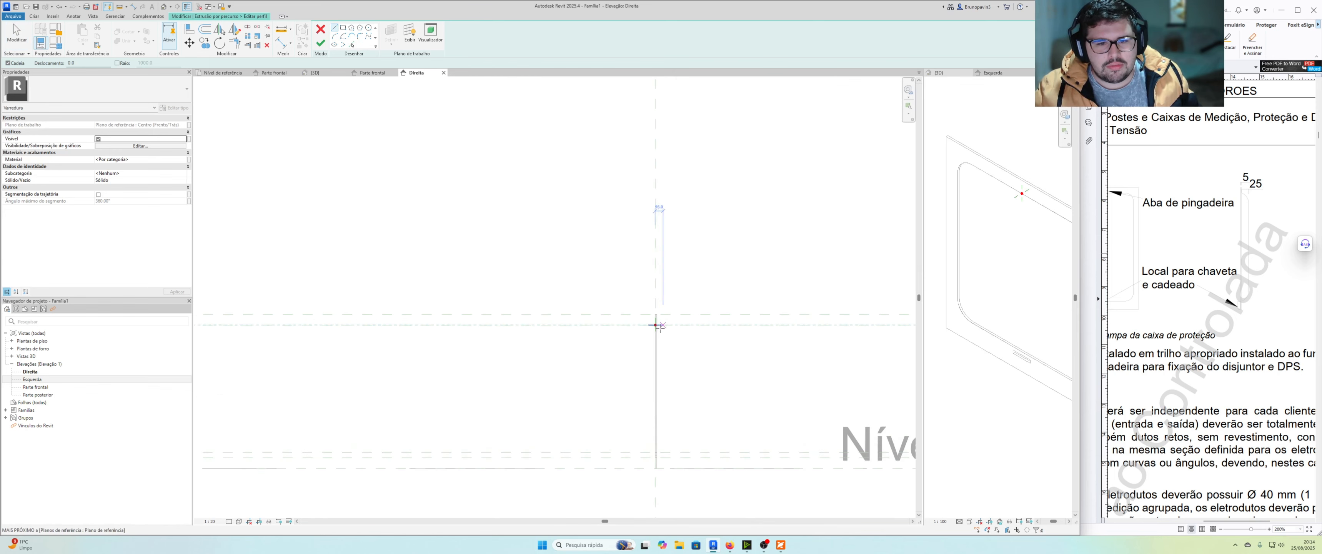
middle_click_drag(745, 288, 655, 279)
middle_click_drag(651, 276, 678, 233)
scroll(671, 227, "down", 2)
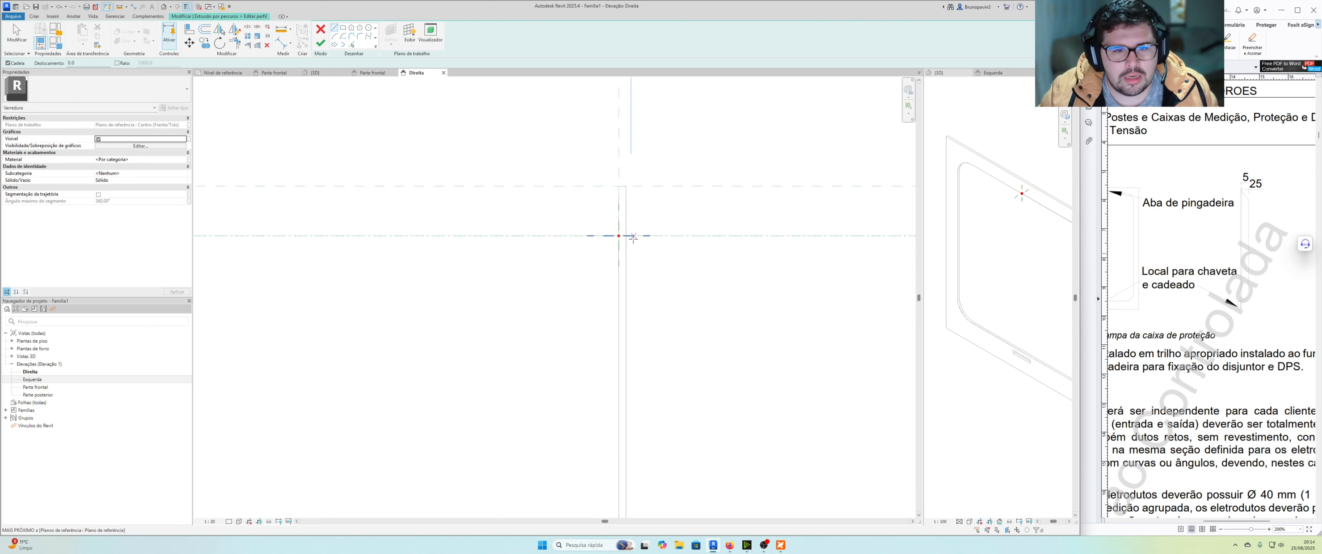
scroll(618, 236, "up", 1)
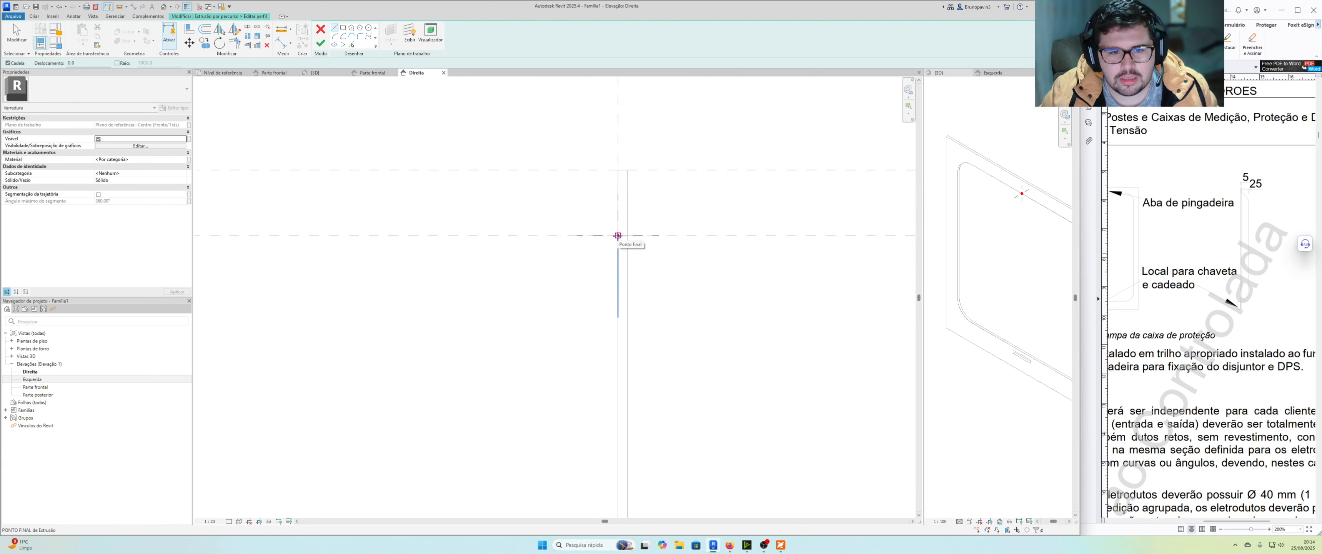
left_click(618, 236)
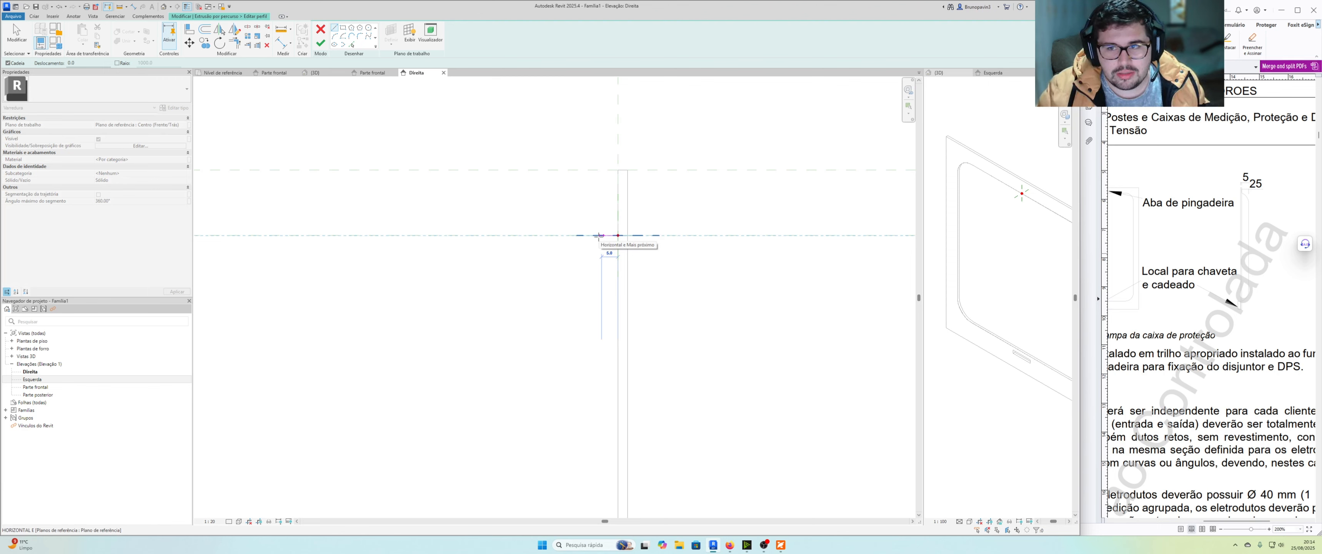
key("Escape")
key("Escape")
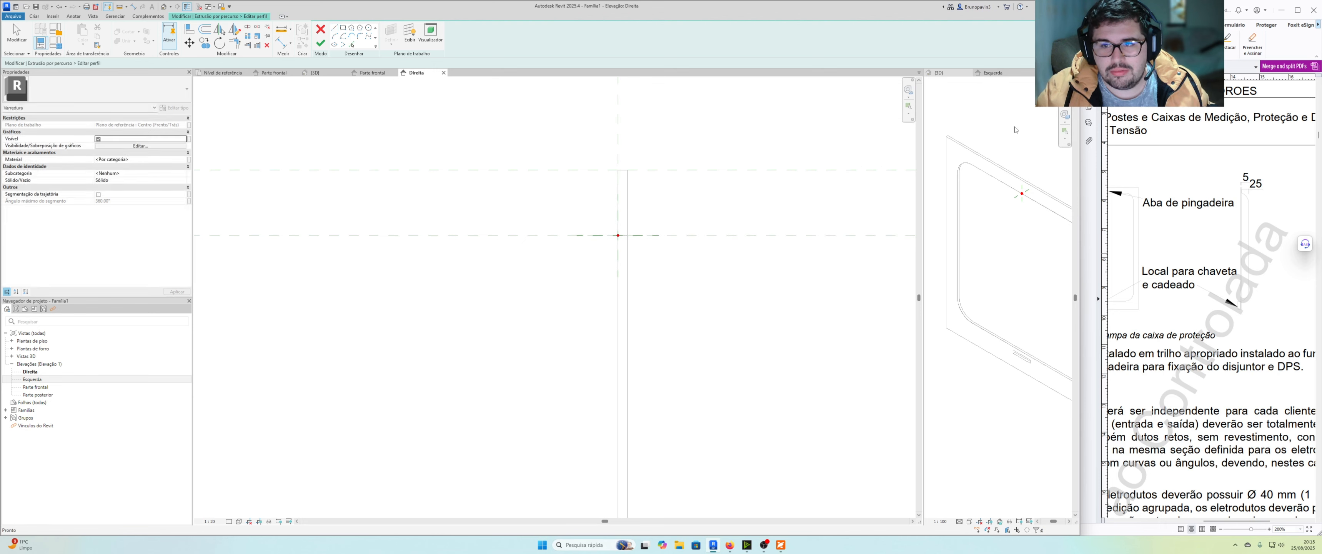
Examine the profile's location relative to the cover from the side in the 3D view.
left_click(960, 181)
scroll(1008, 236, "up", 3)
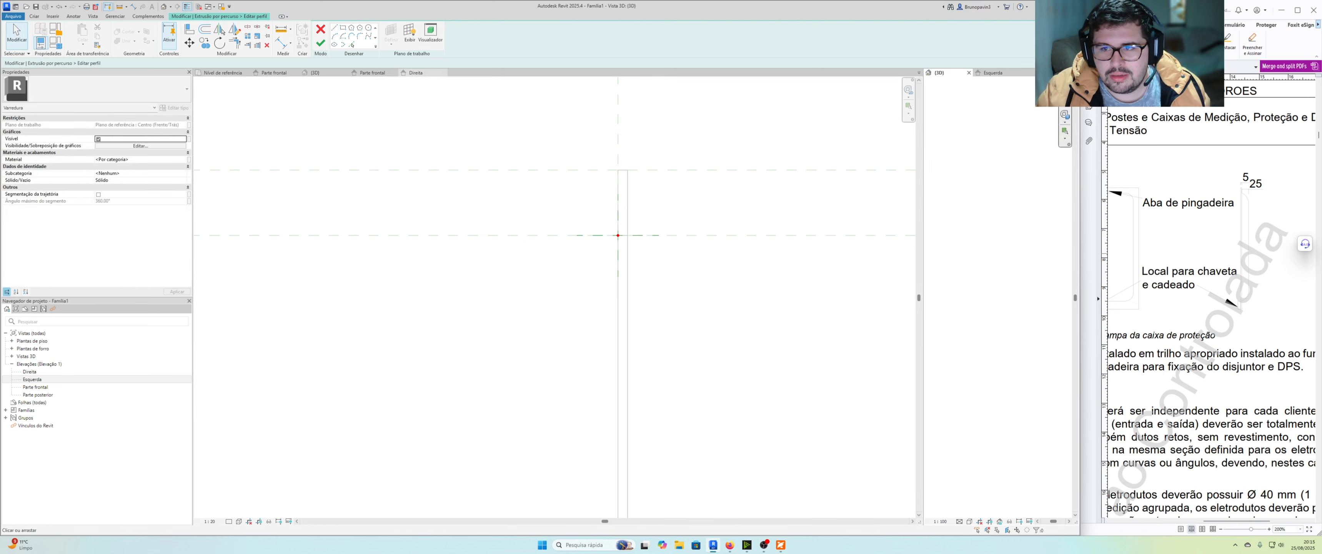
left_click(1051, 93)
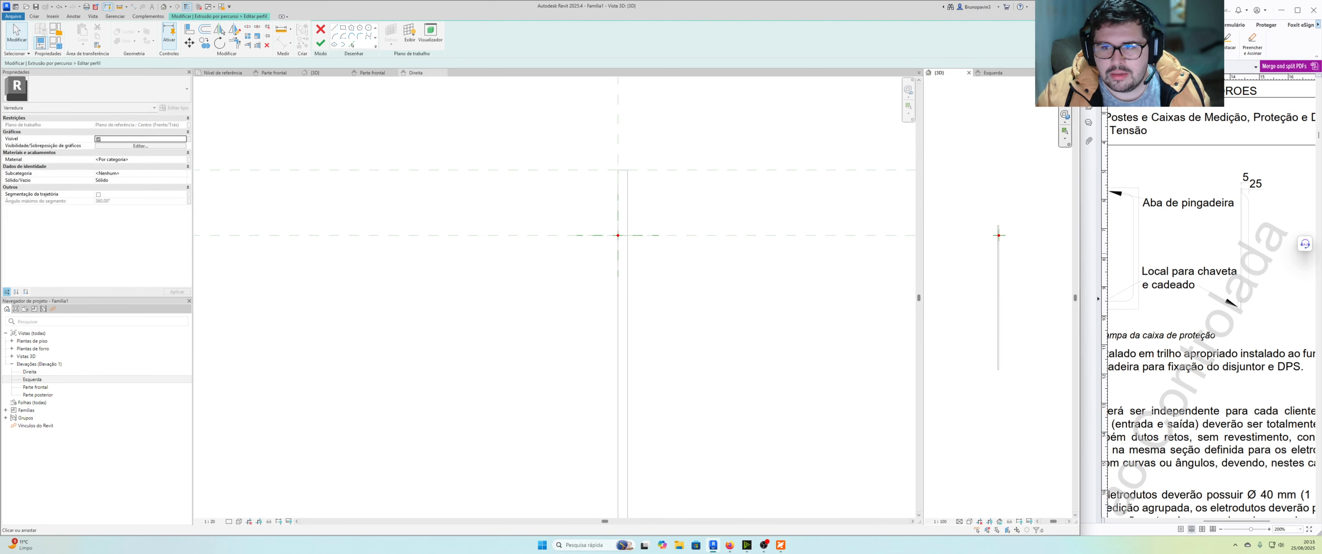
scroll(1032, 208, "up", 1)
scroll(950, 287, "up", 2)
middle_click_drag(1045, 231, 1032, 232)
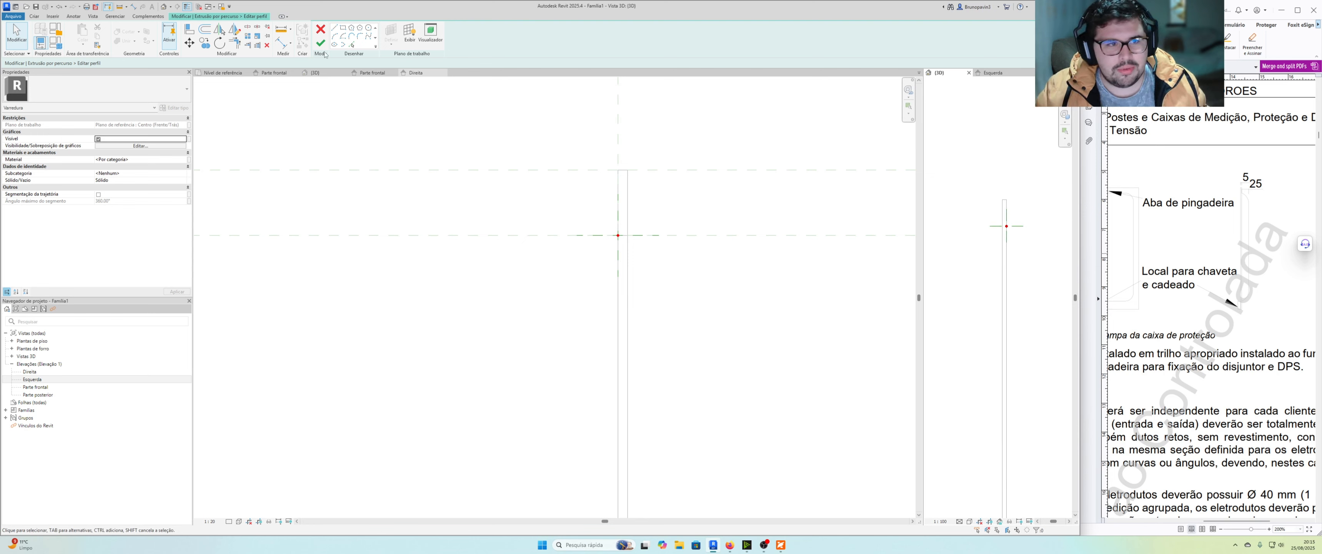
In the right elevation, sketch a 25 mm horizontal profile line from the path's reference point, pointing away from the cover.
left_click(335, 29)
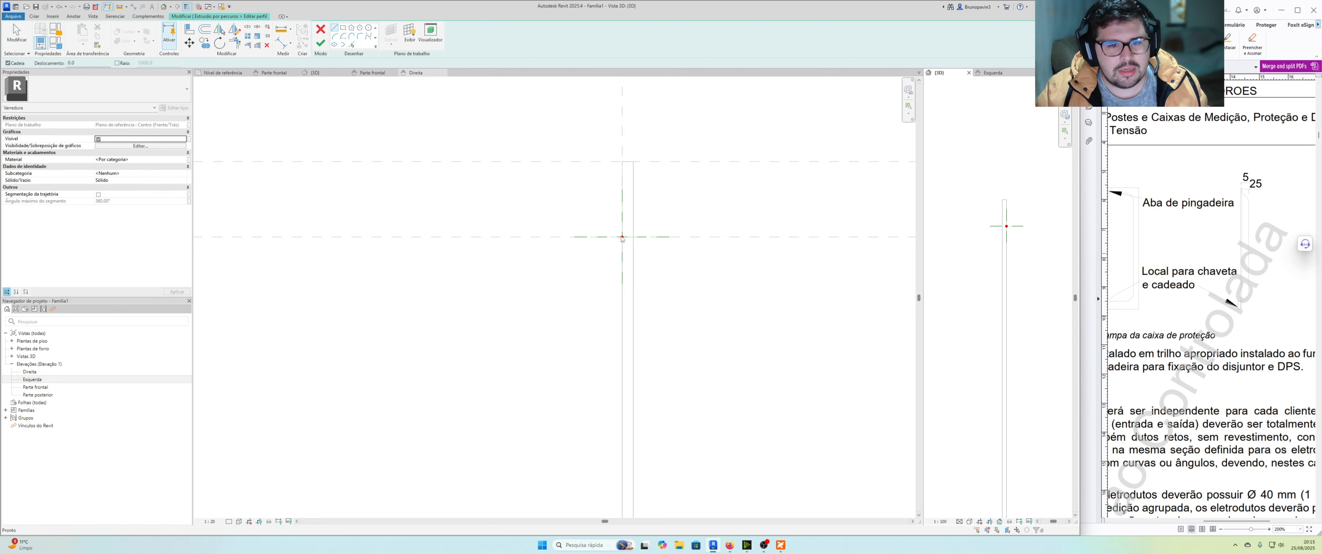
left_click(444, 161)
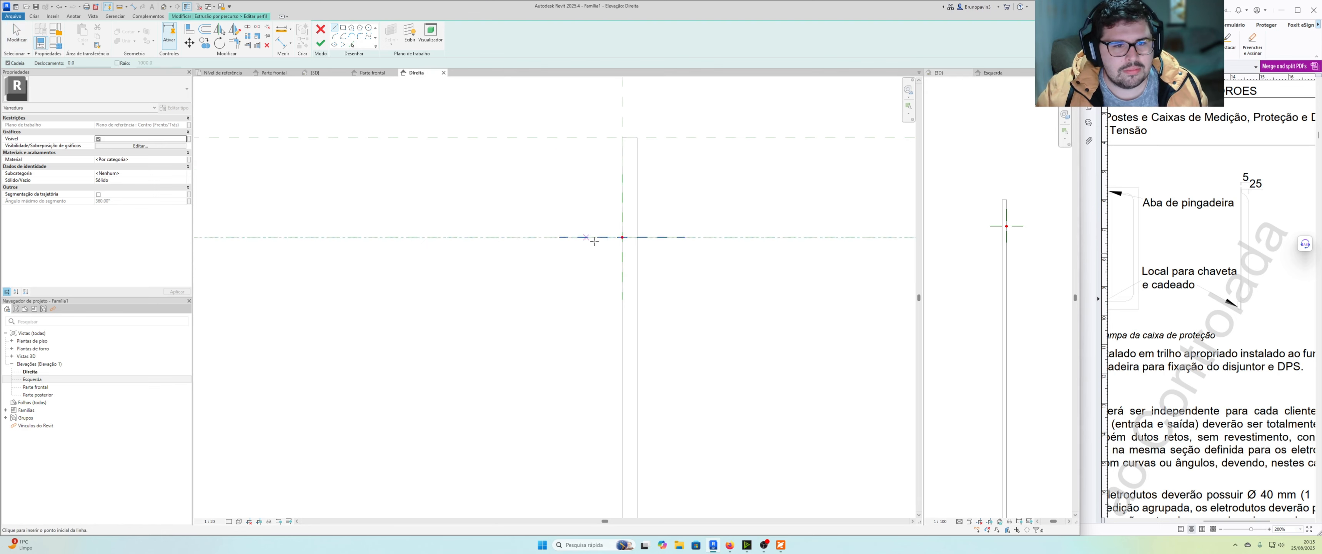
left_click(622, 237)
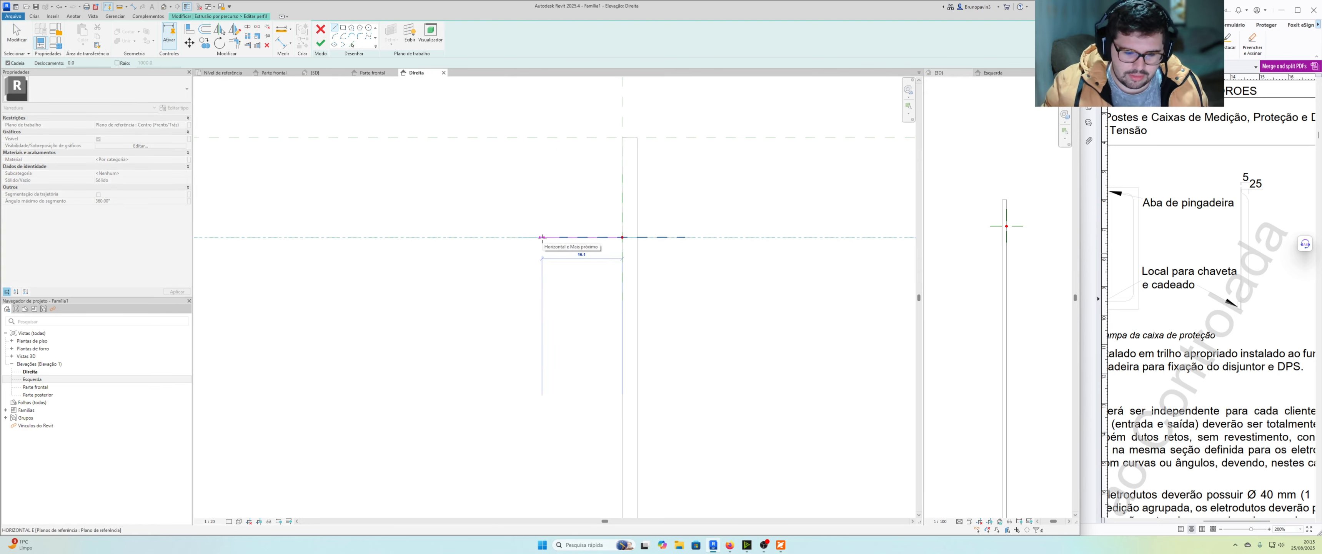
type("25")
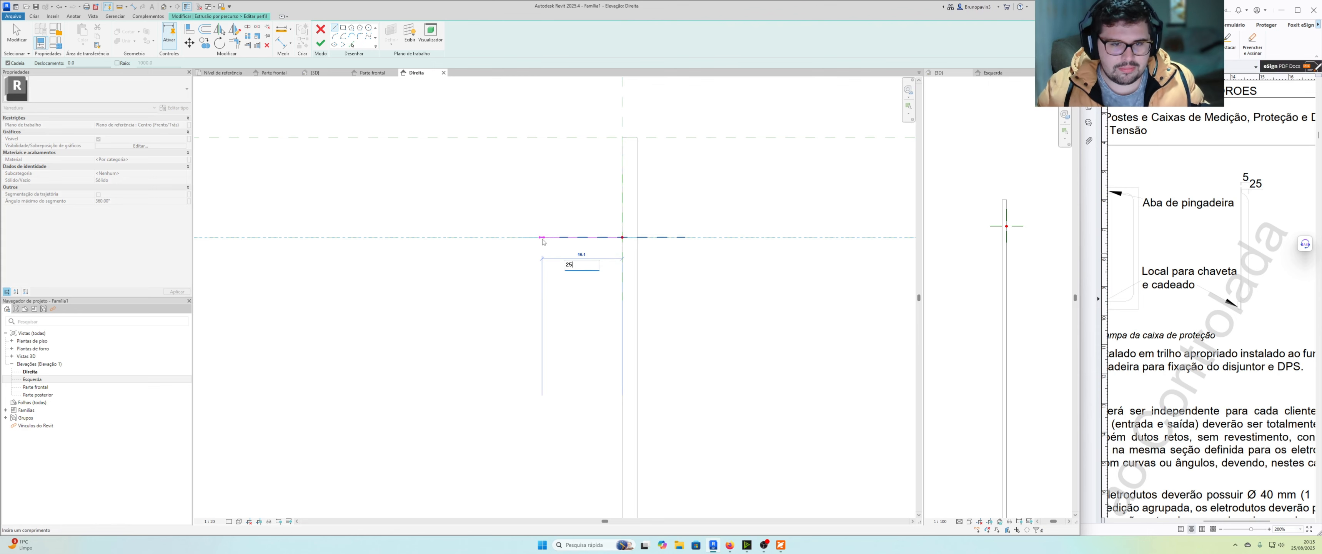
key("Return")
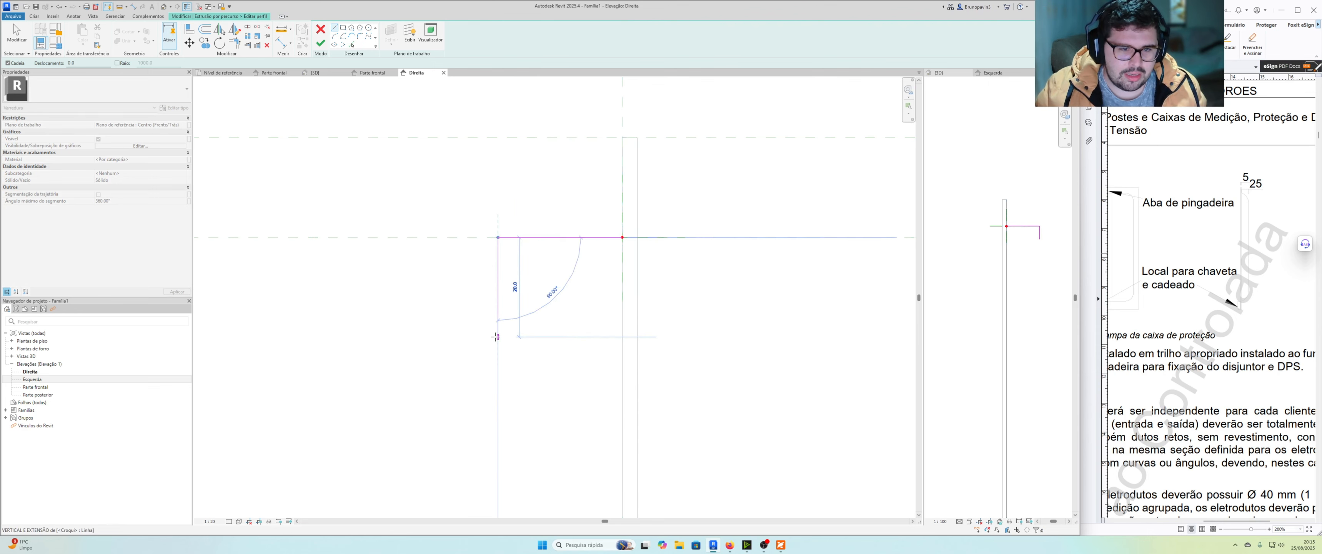
Add a 20 mm vertical line downward from the outer end of the horizontal profile line.
middle_click_drag(499, 333, 551, 311)
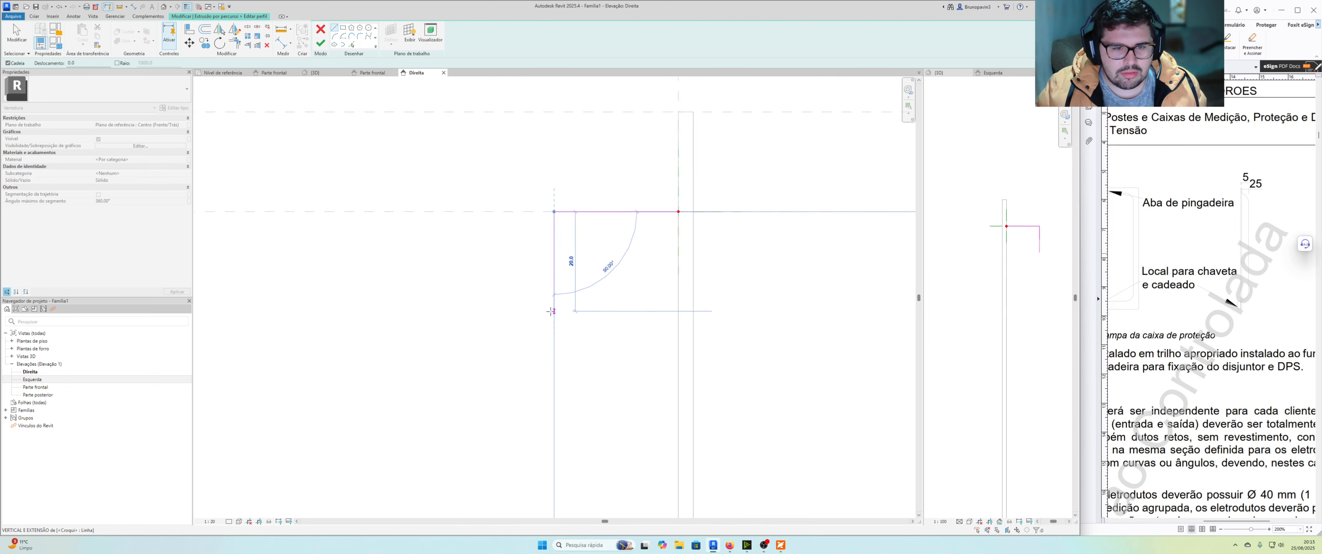
left_click(552, 311)
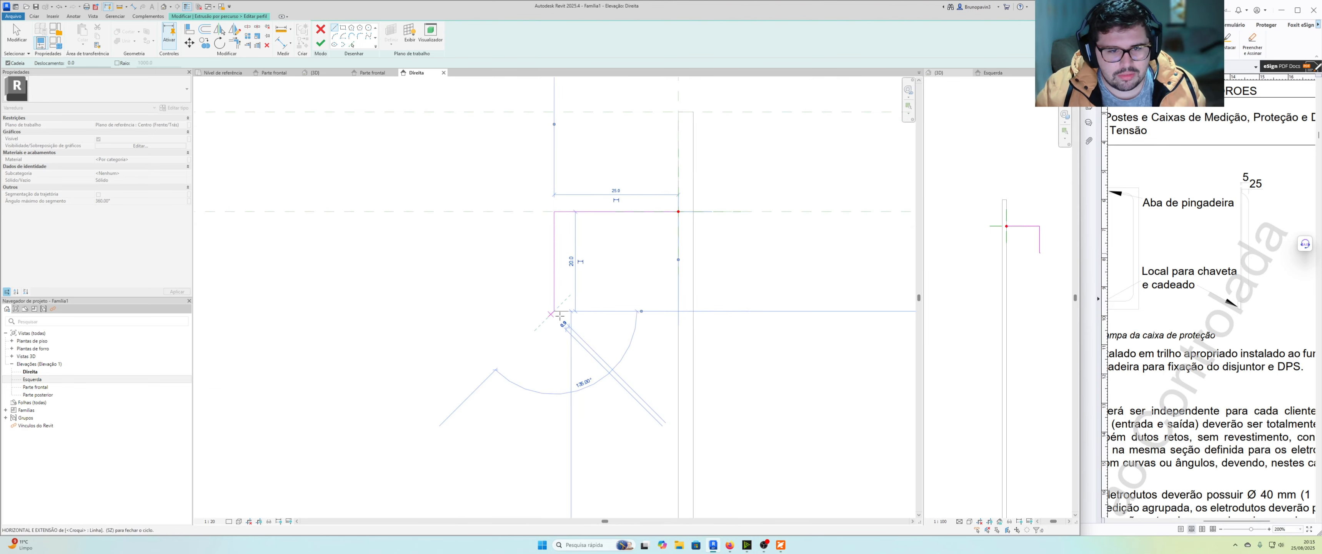
key("Escape")
key("Escape")
scroll(575, 305, "up", 1)
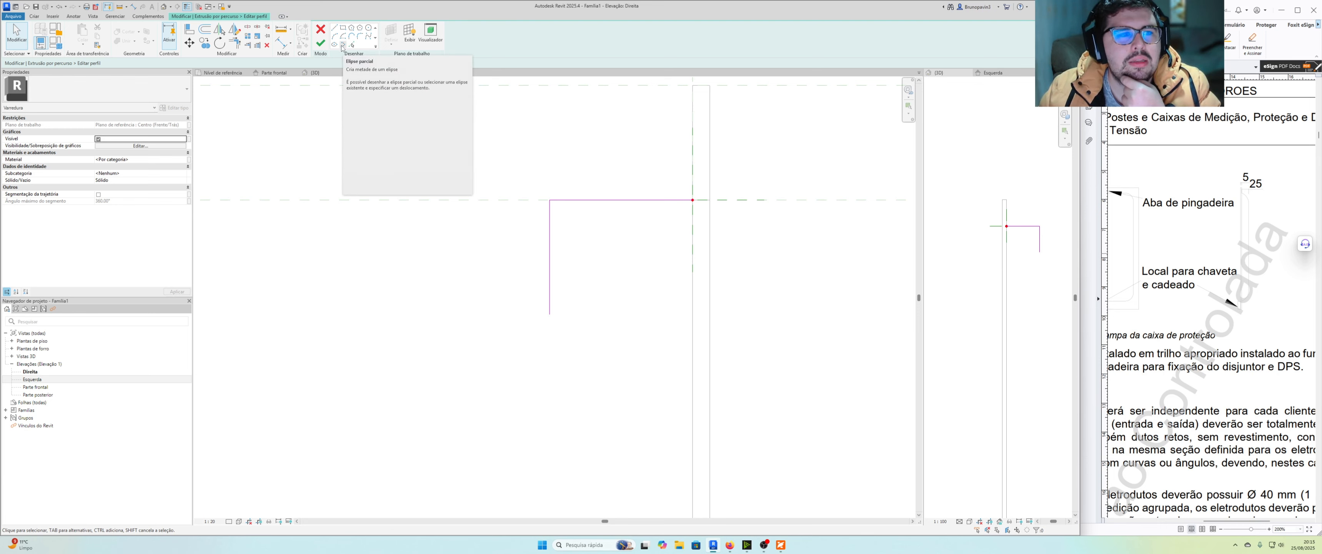
left_click(343, 46)
left_click(692, 200)
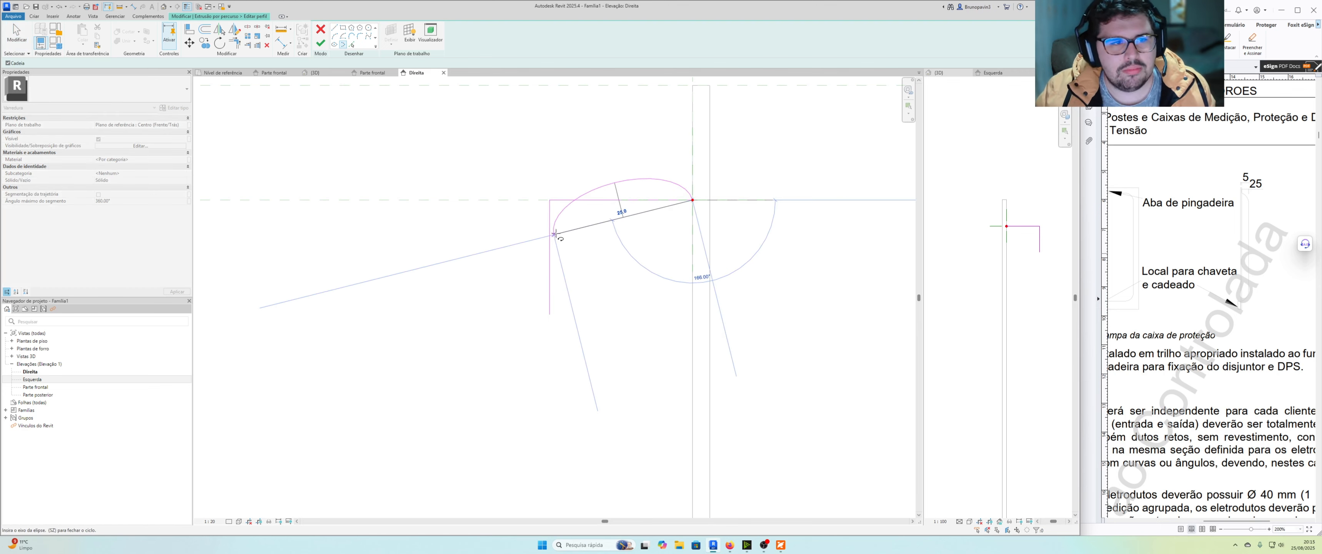
key("Escape")
key("Escape")
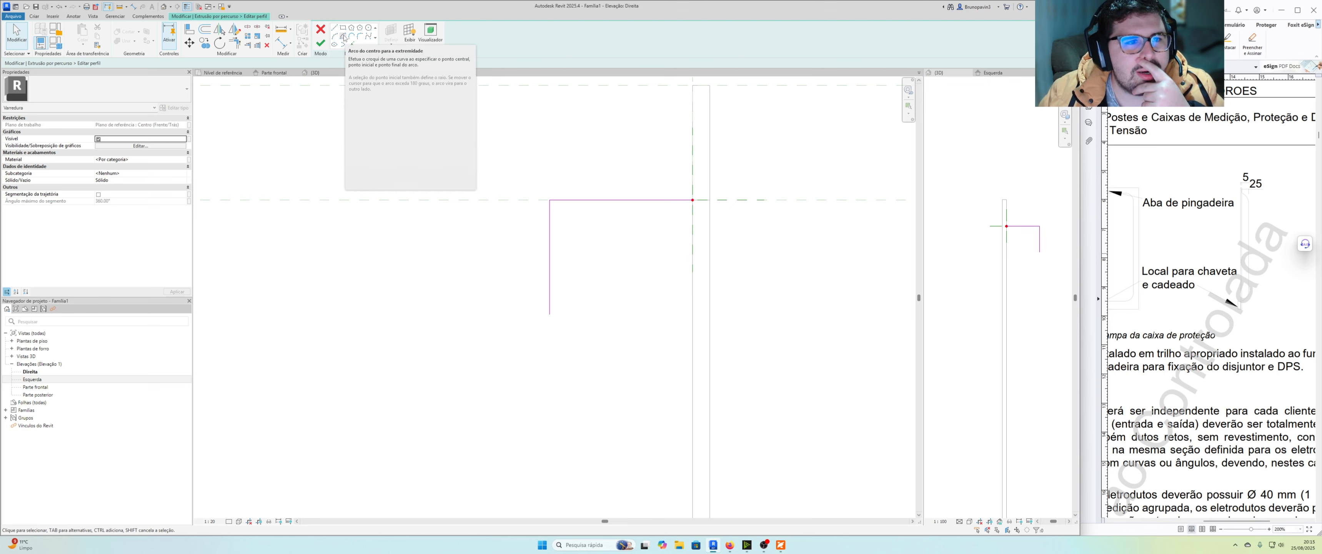
left_click(344, 37)
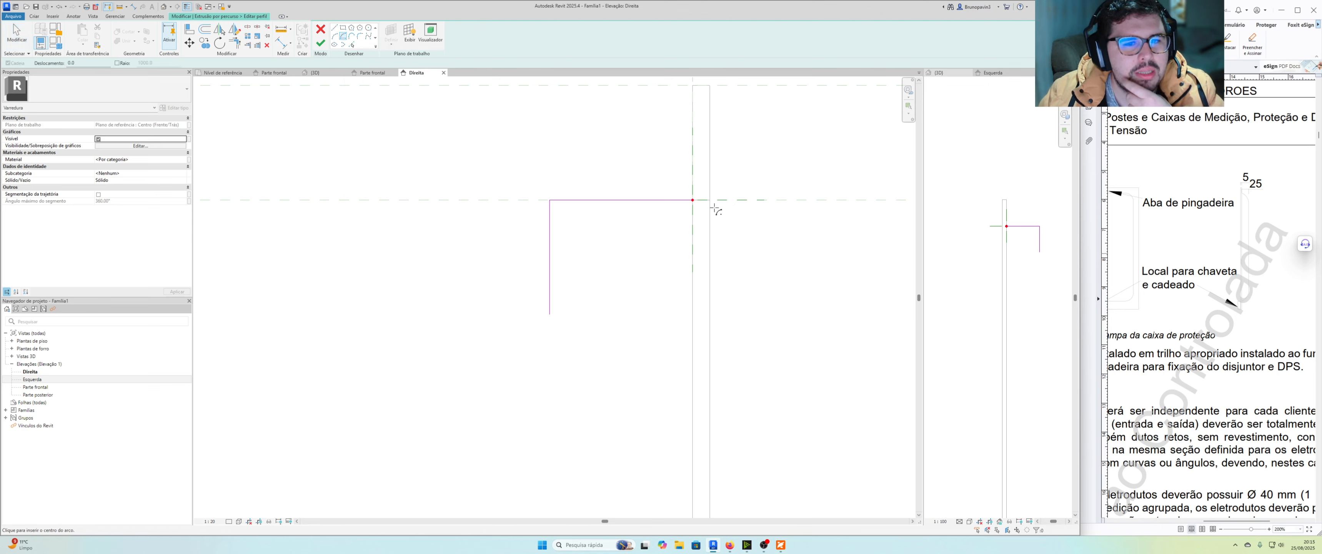
left_click(692, 200)
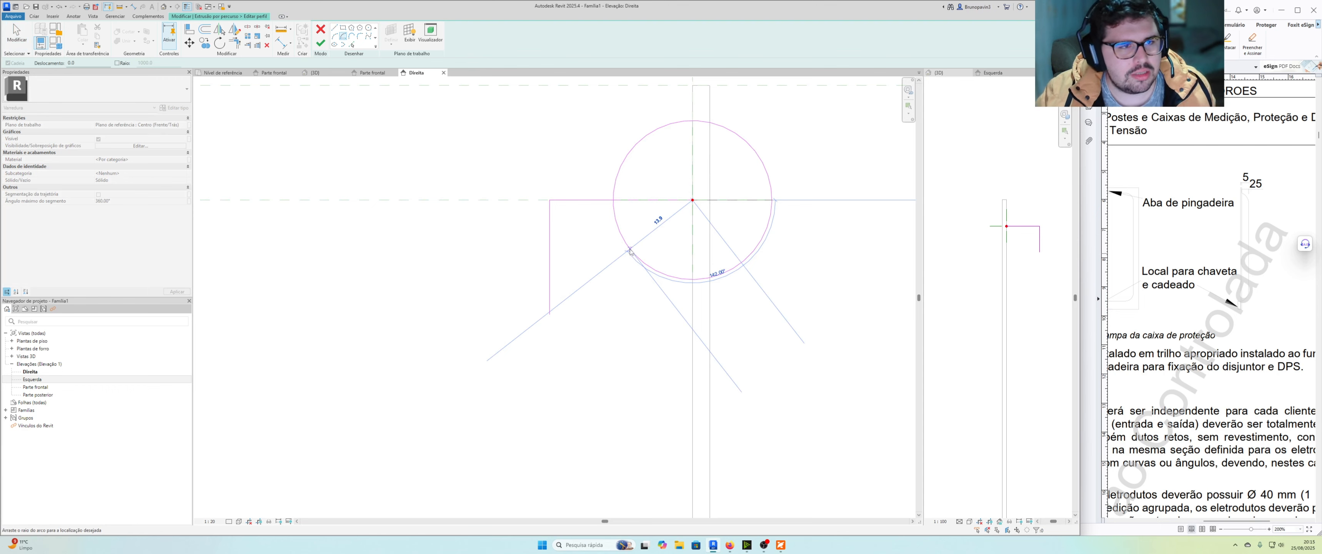
key("Escape")
Close the profile with a start-end-radius arc between the two lines' open ends, tangent to the horizontal line.
left_click(334, 38)
left_click(692, 200)
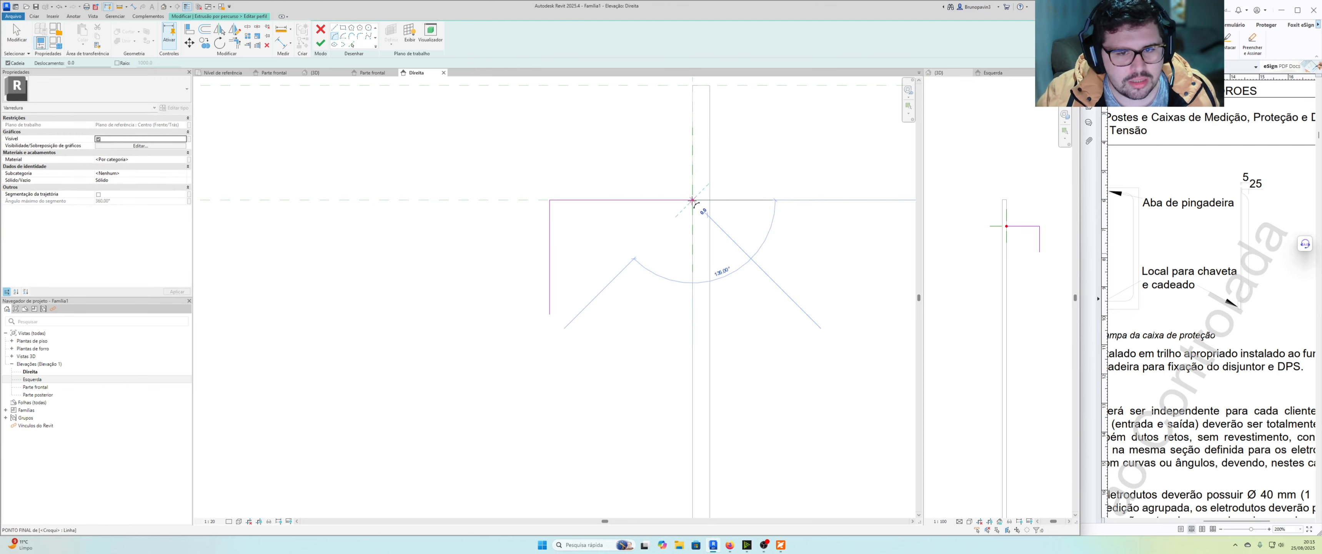
left_click(549, 312)
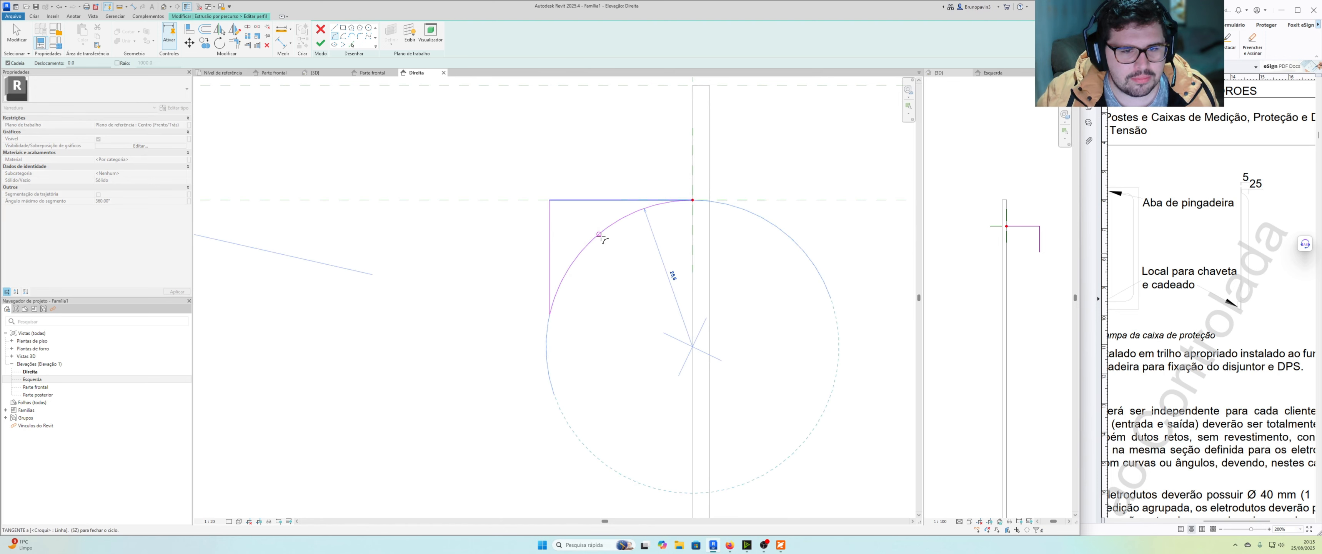
left_click(601, 237)
key("Escape")
key("Escape")
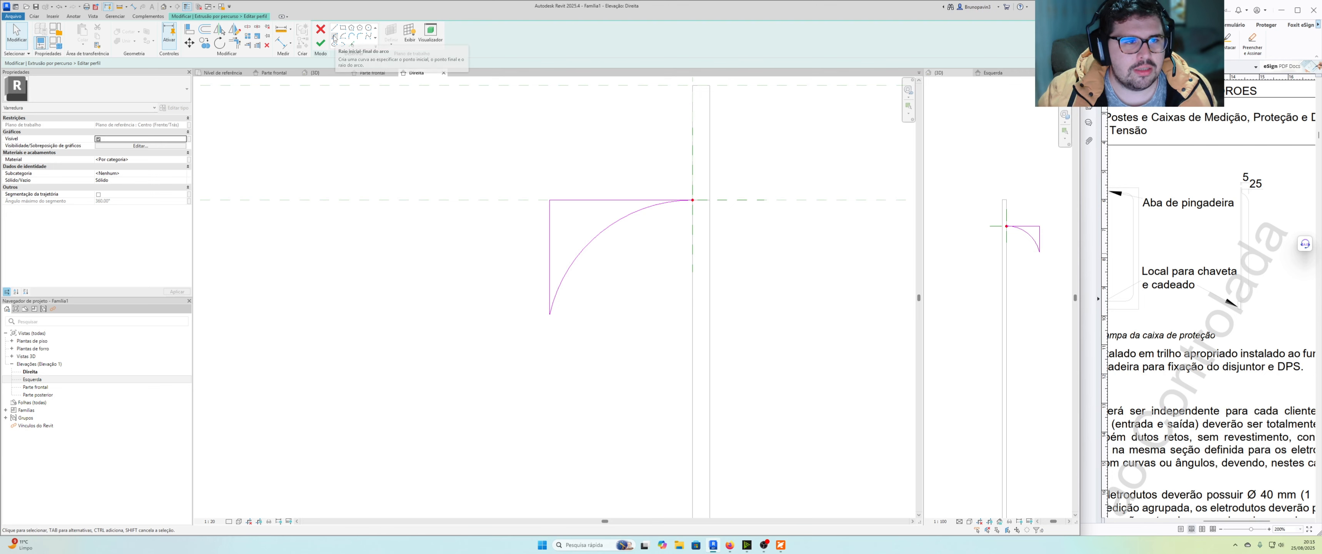
middle_click_drag(672, 199, 720, 195)
scroll(714, 193, "up", 1)
scroll(708, 194, "down", 1)
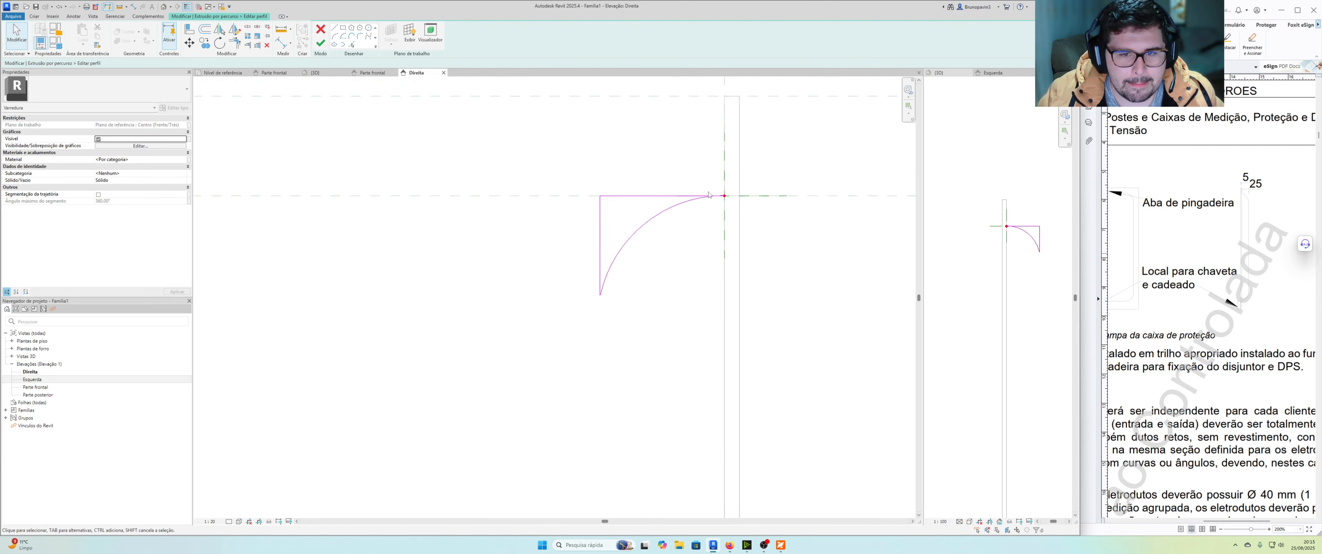
Draw a 3 mm vertical profile line downward from the path's reference point, where the arc meets the cover.
scroll(714, 204, "up", 1)
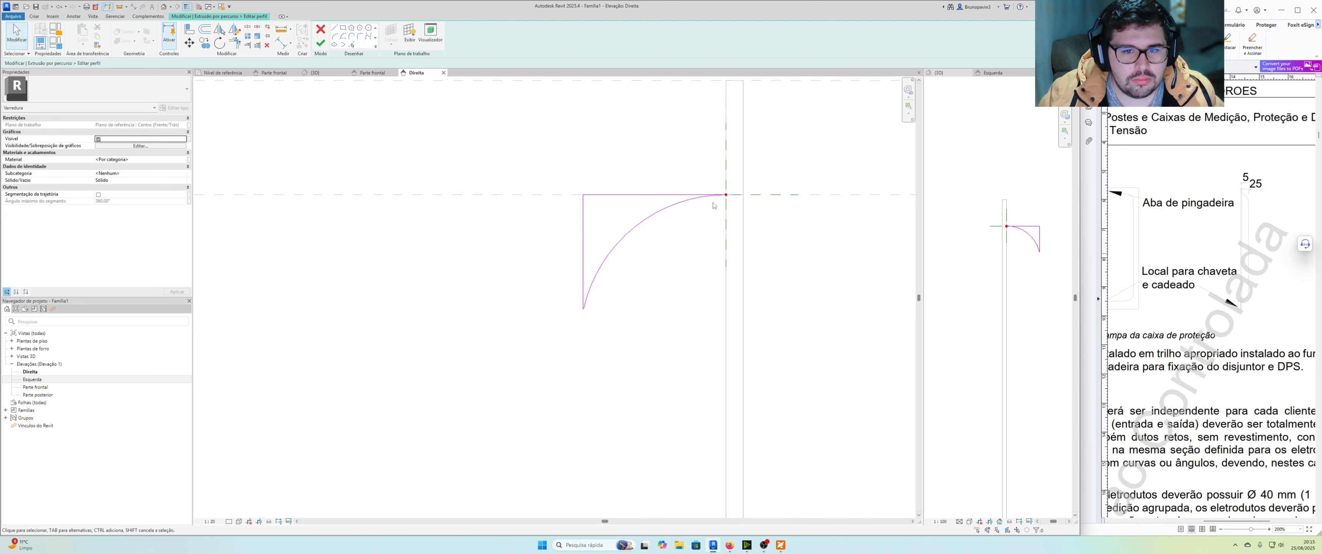
left_click(337, 28)
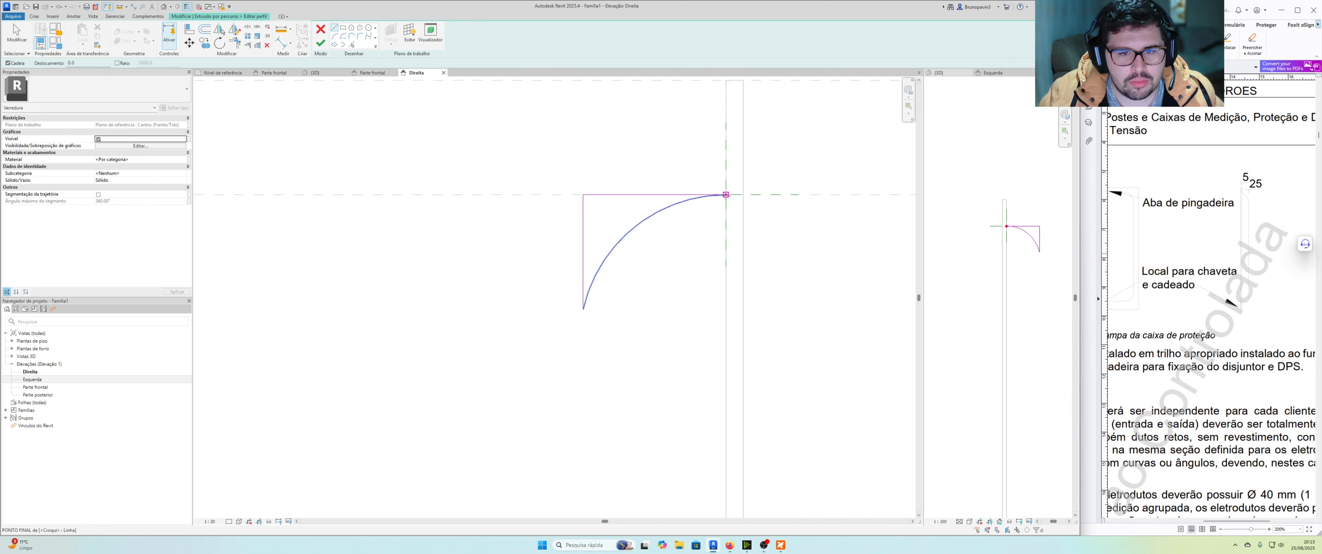
left_click(726, 194)
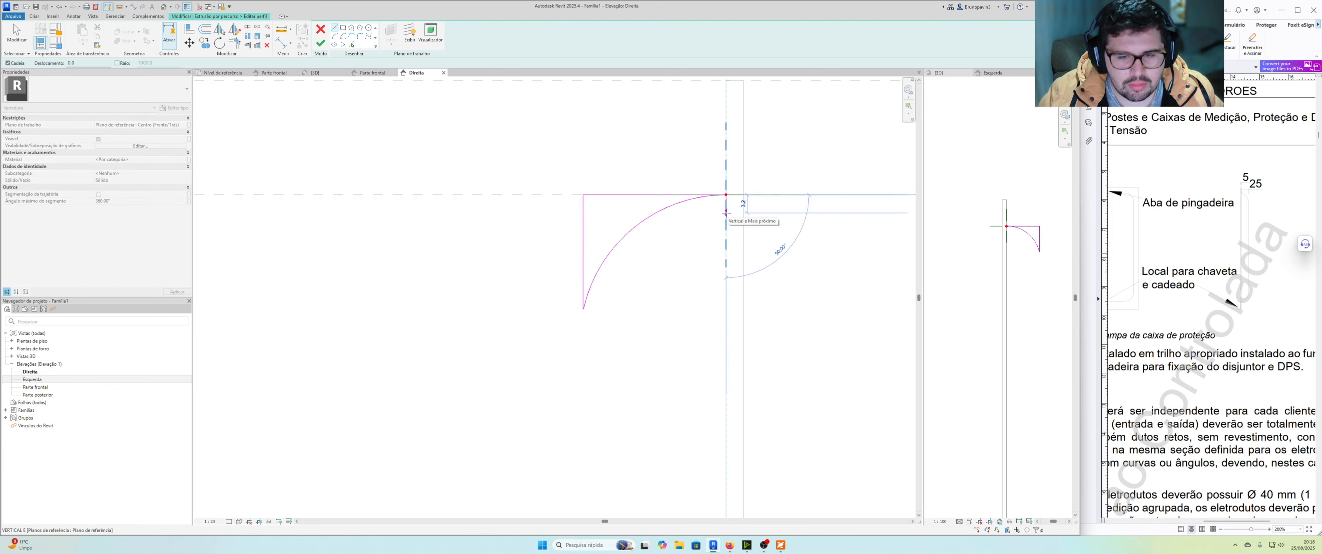
type("3")
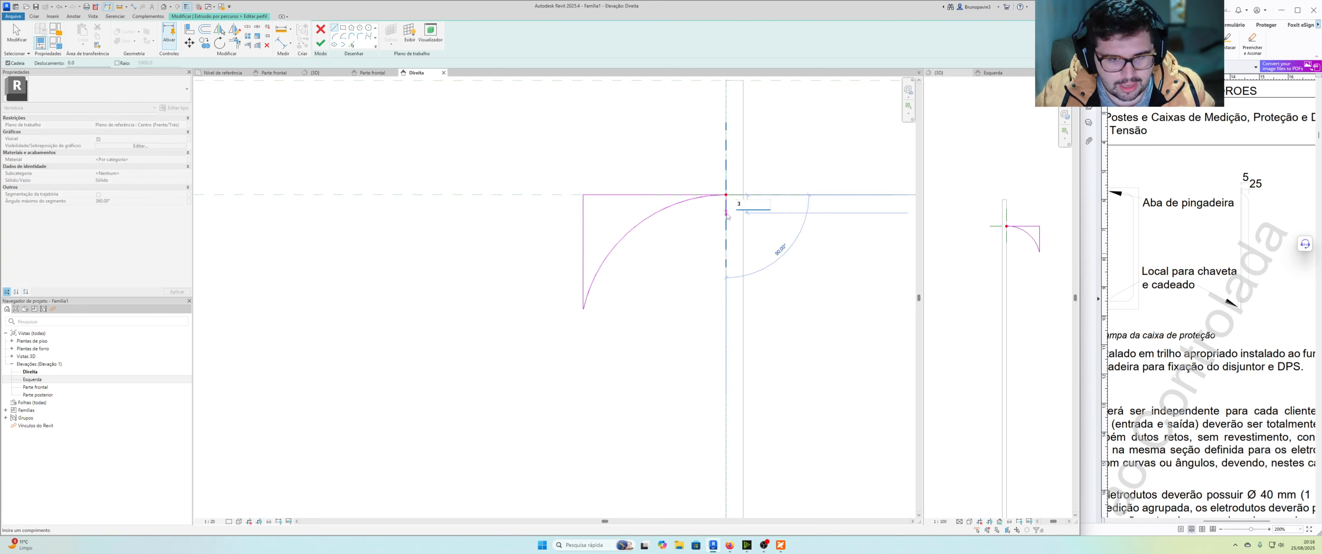
key("Escape")
key("Escape")
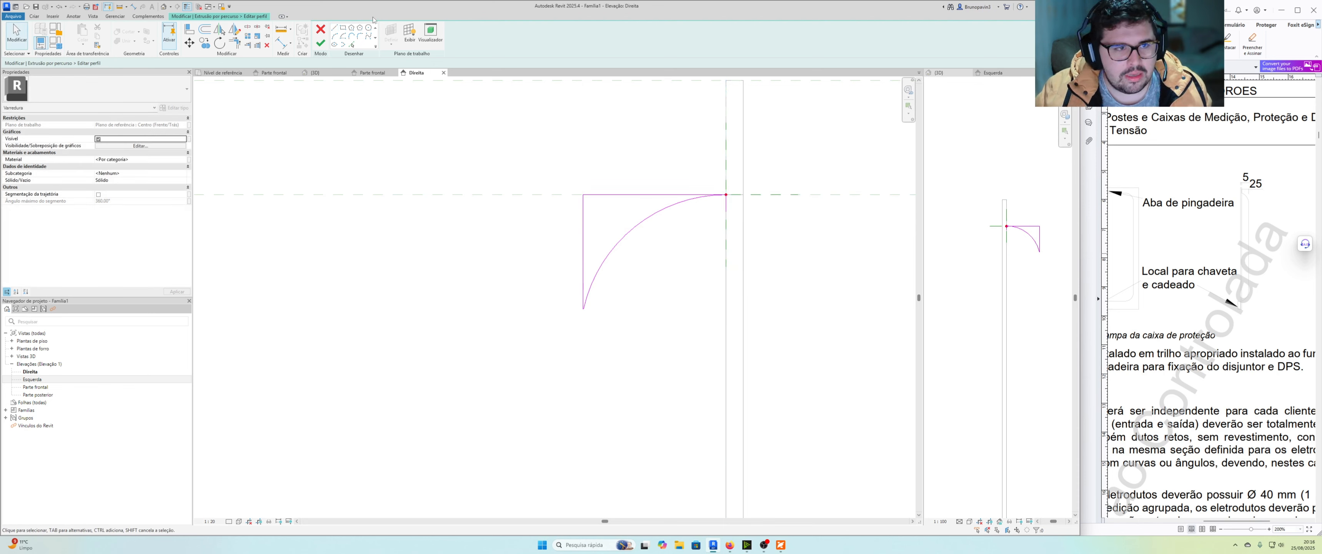
Create an inner parallel copy of the profile arc, offset 3 mm inward to the short vertical line's lower end.
left_click(352, 46)
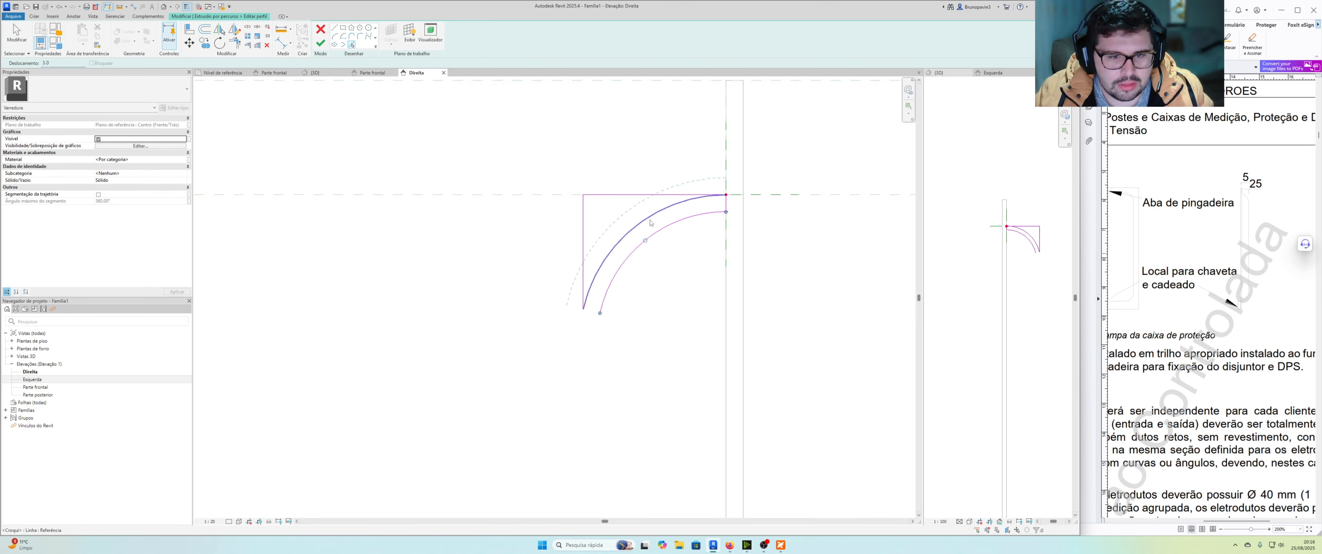
scroll(690, 228, "up", 2)
key("Escape")
key("Escape")
middle_click_drag(598, 253, 616, 234)
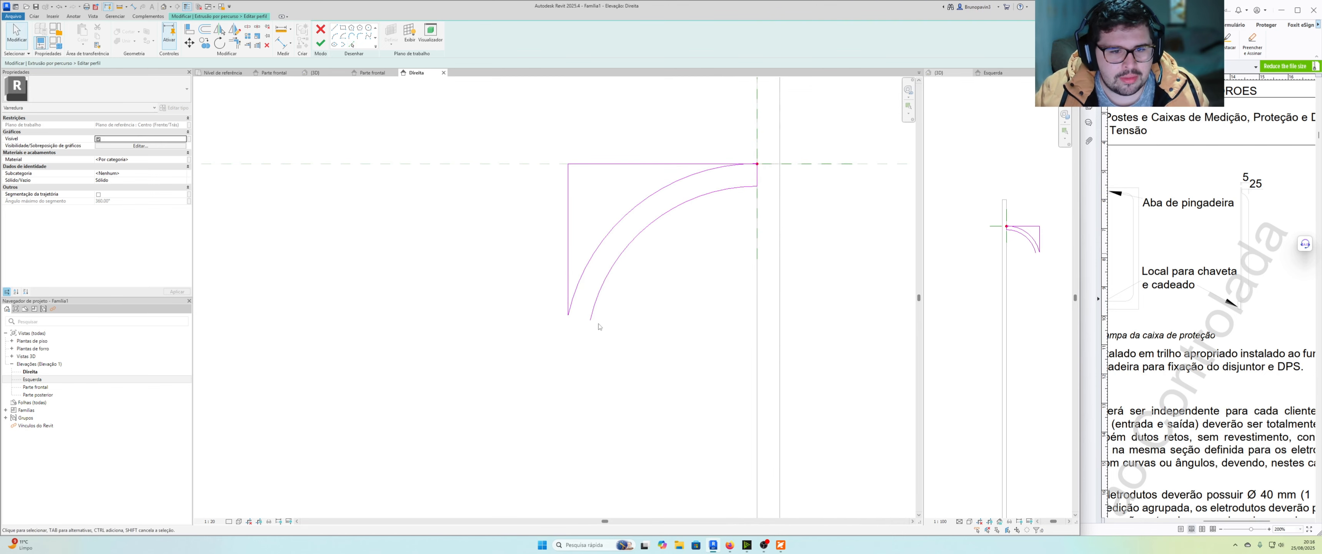
Shorten the inner arc's lower end and draw a horizontal line from the outer arc's lower end to the inner arc's extension.
left_click(591, 318)
left_click_drag(590, 320, 601, 285)
scroll(602, 303, "up", 1)
key("l")
key("i")
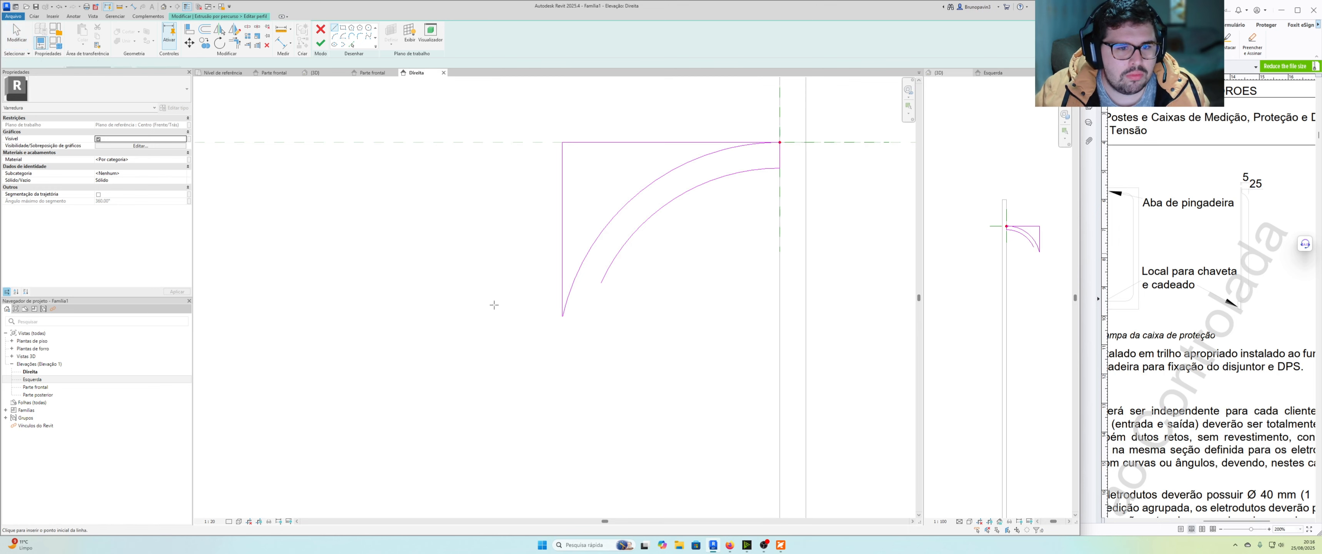
left_click(563, 315)
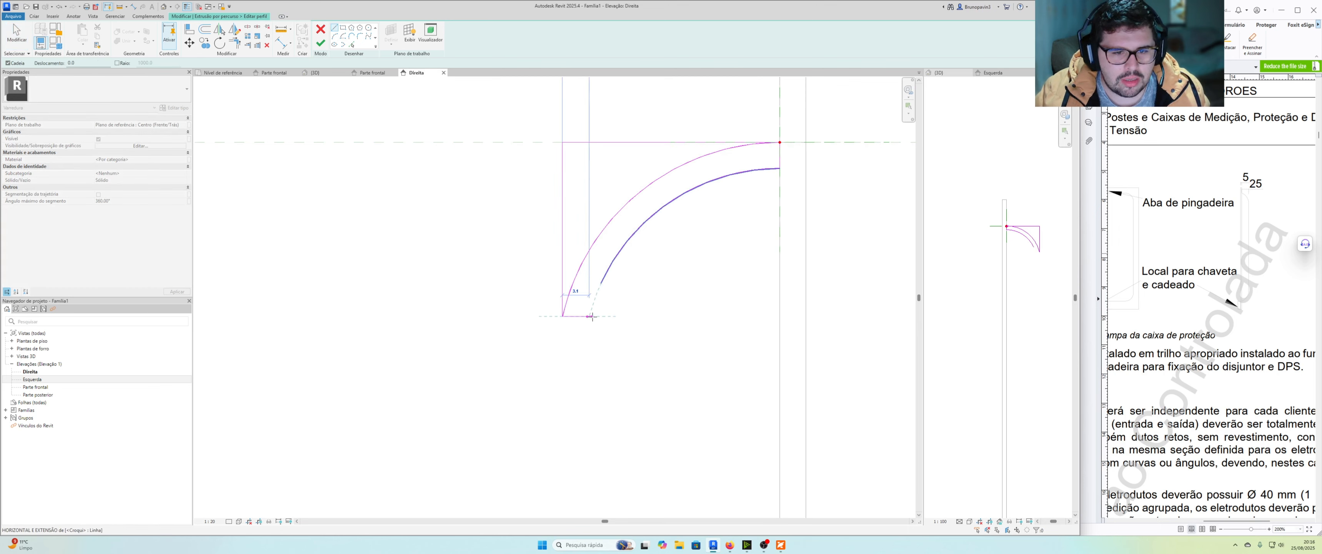
left_click(591, 316)
scroll(591, 316, "up", 2)
key("Escape")
key("Escape")
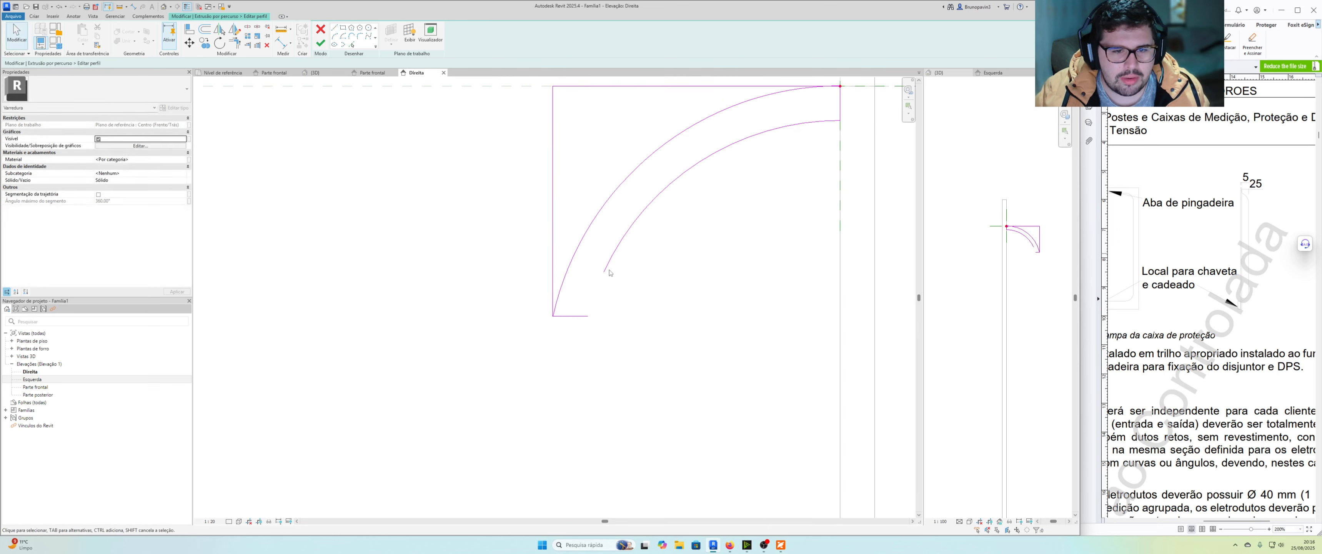
Extend the inner arc's lower end to the free end of the short horizontal line, closing the curved profile.
left_click(602, 281)
left_click_drag(603, 272, 589, 316)
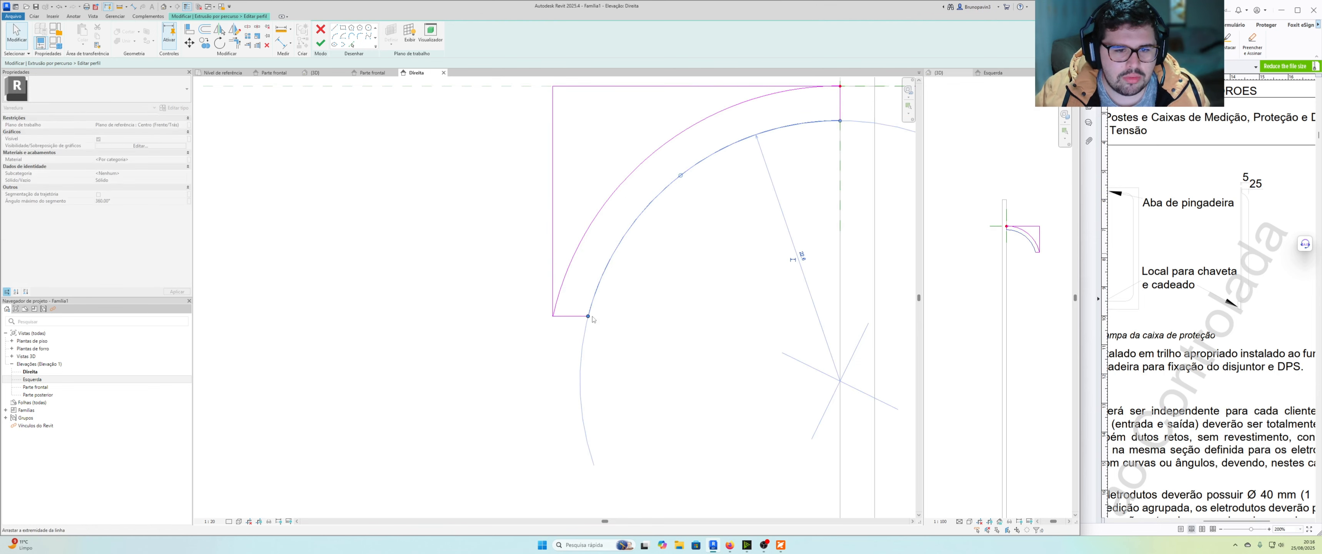
left_click(609, 326)
Delete the 25 mm horizontal and 20 mm vertical construction lines and finish the profile sketch.
scroll(609, 326, "down", 1)
scroll(609, 324, "down", 2)
left_click_drag(604, 212, 570, 175)
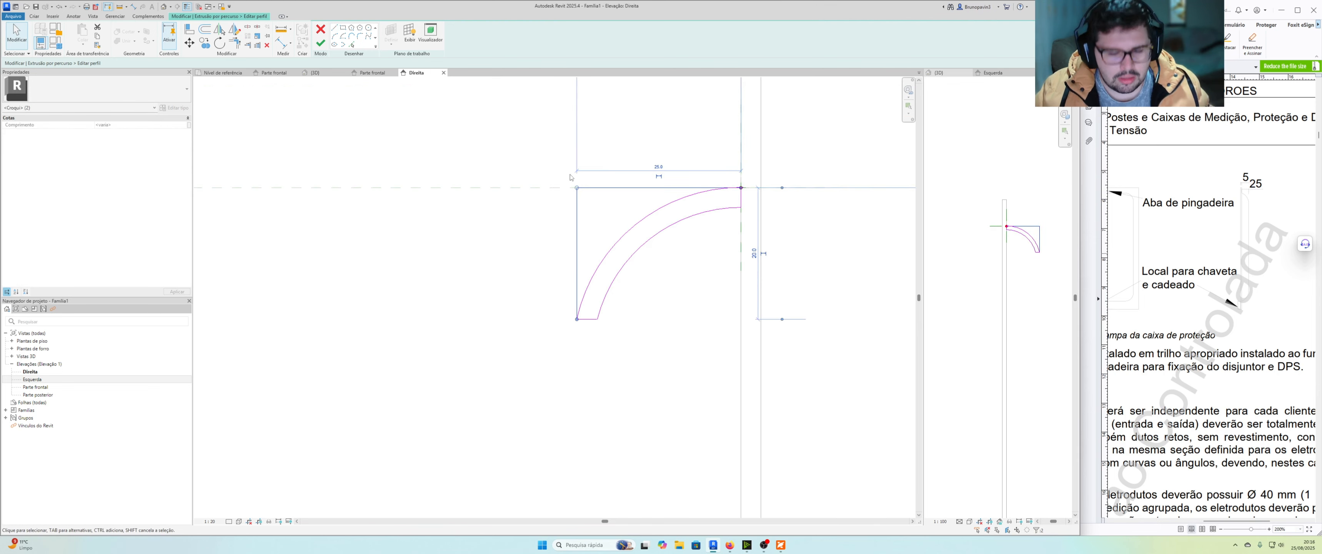
key("Delete")
scroll(571, 177, "down", 1)
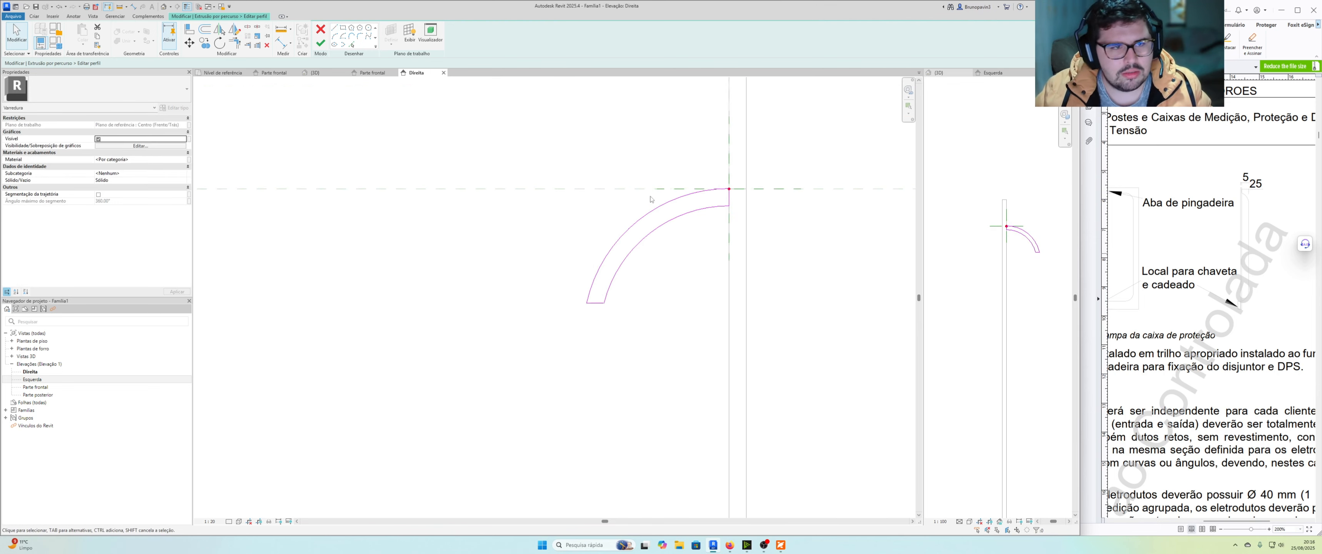
left_click(321, 43)
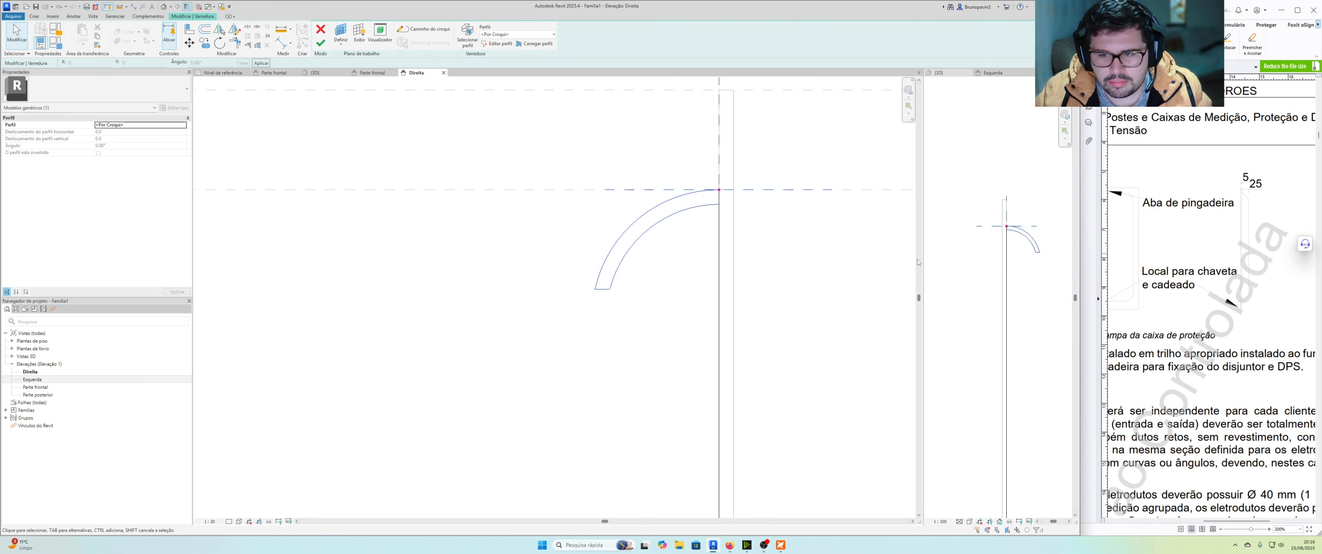
Select the finished sweep profile in the right elevation and start the Move command on it.
scroll(1043, 241, "up", 3)
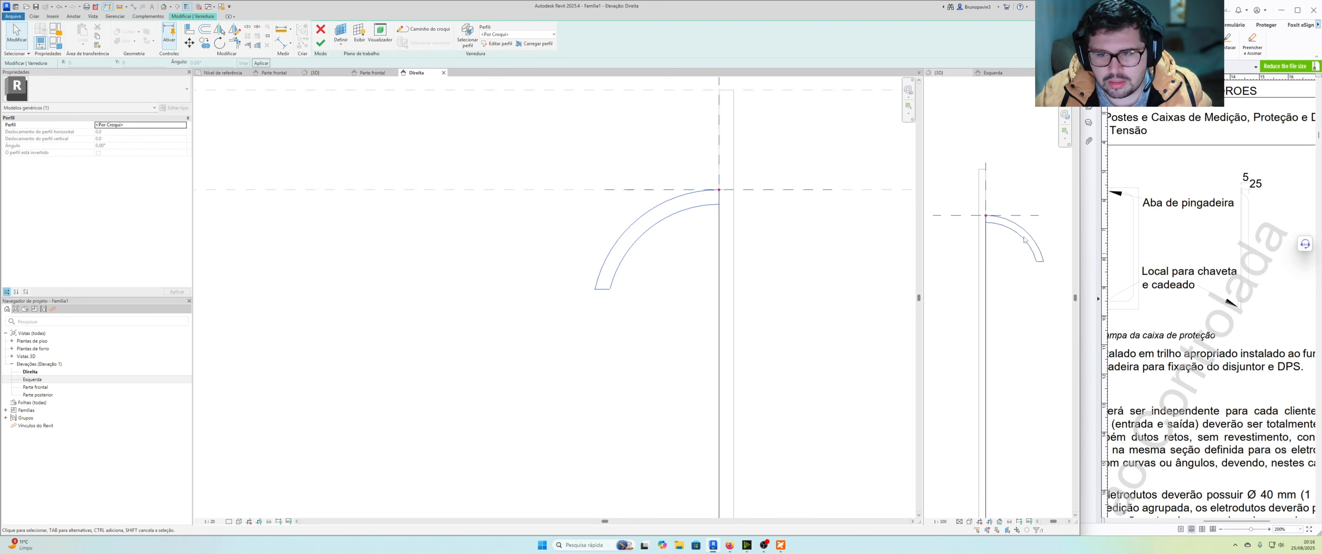
left_click(994, 223)
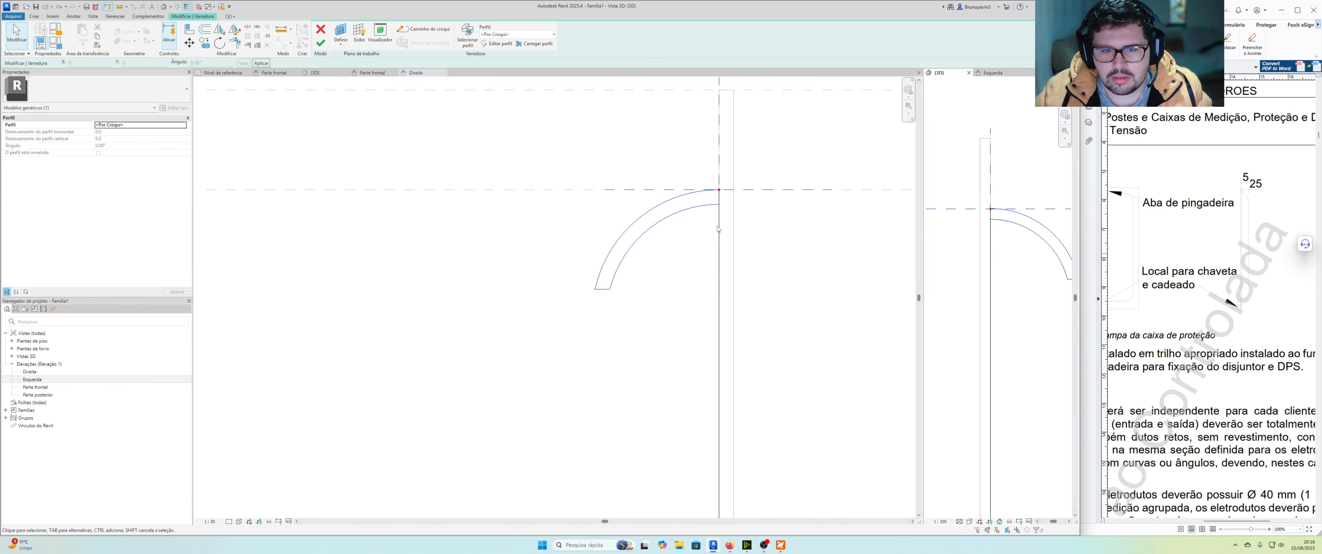
left_click(695, 230)
left_click_drag(686, 239, 616, 205)
middle_click_drag(636, 222, 638, 243)
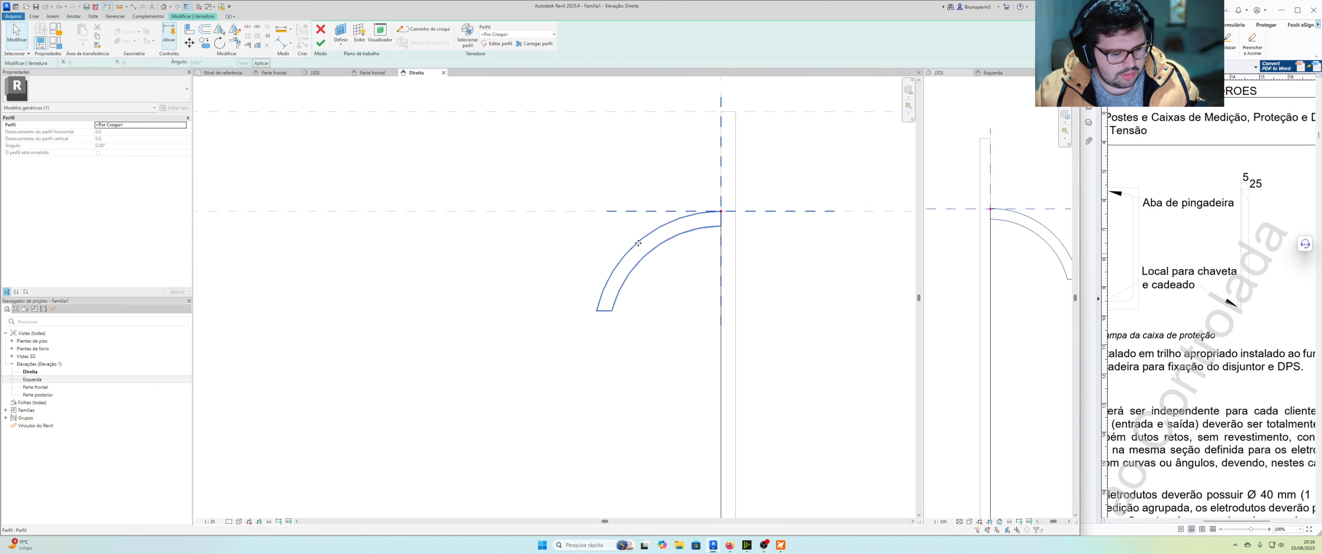
key("v")
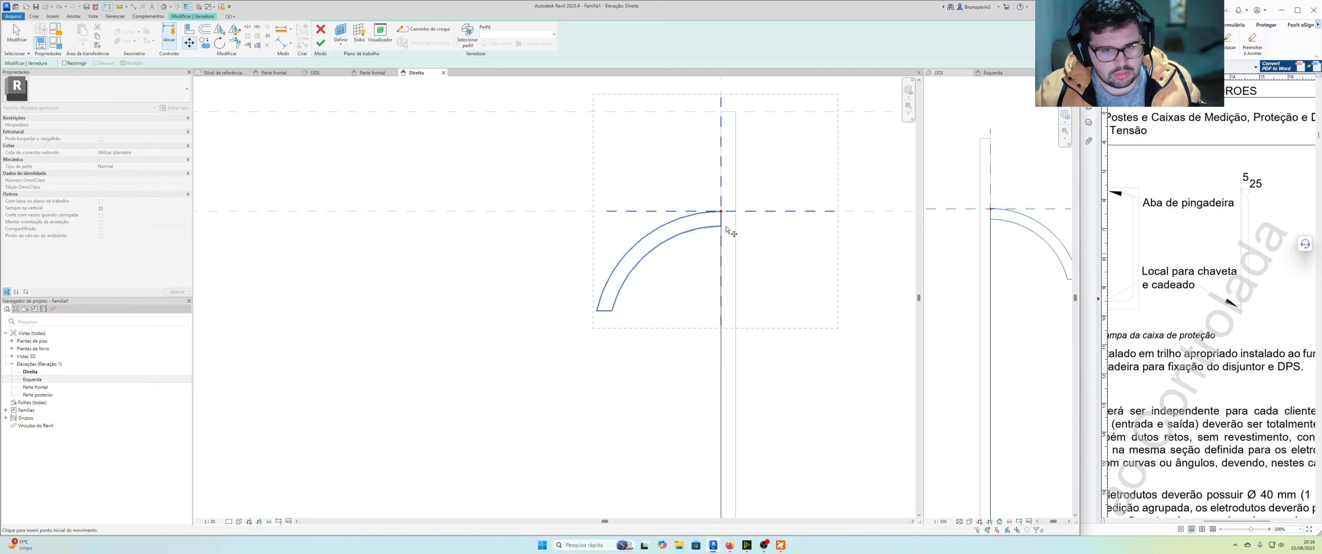
Open the sweep's curved profile for sketch editing.
left_click(721, 211)
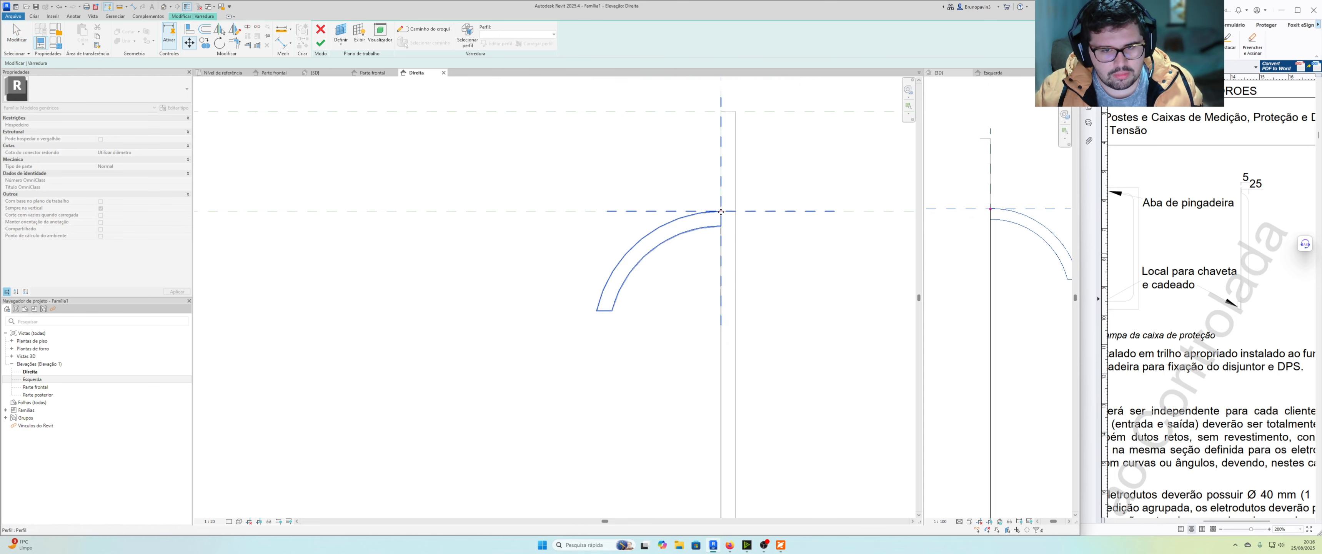
scroll(718, 218, "up", 1)
left_click(706, 243)
left_click_drag(688, 262, 624, 238)
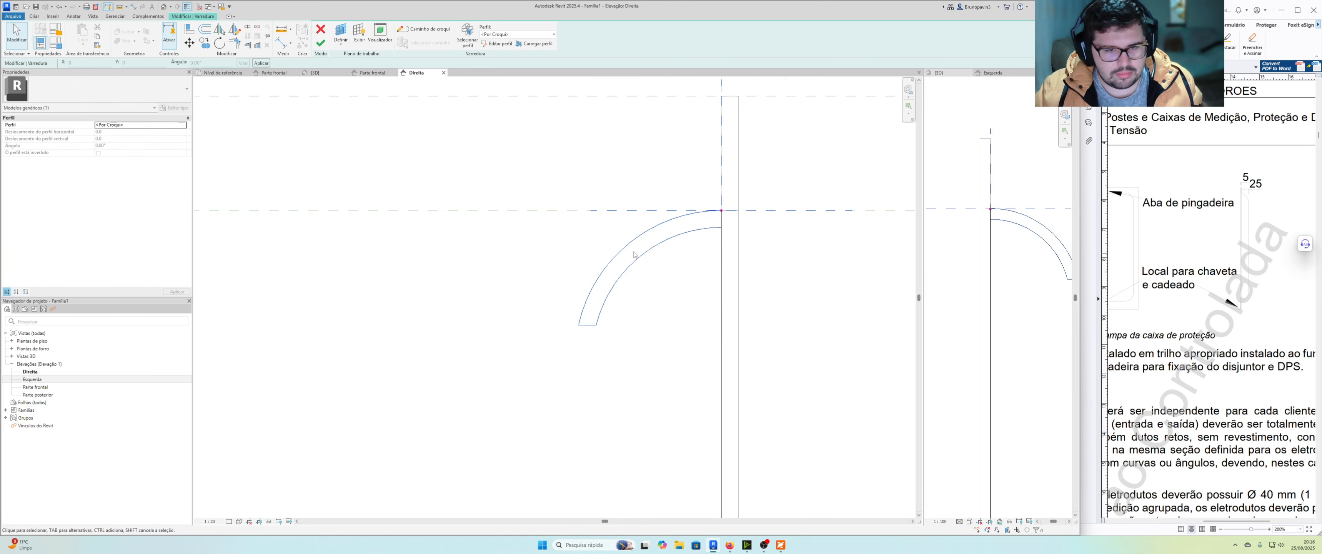
double_click(673, 211)
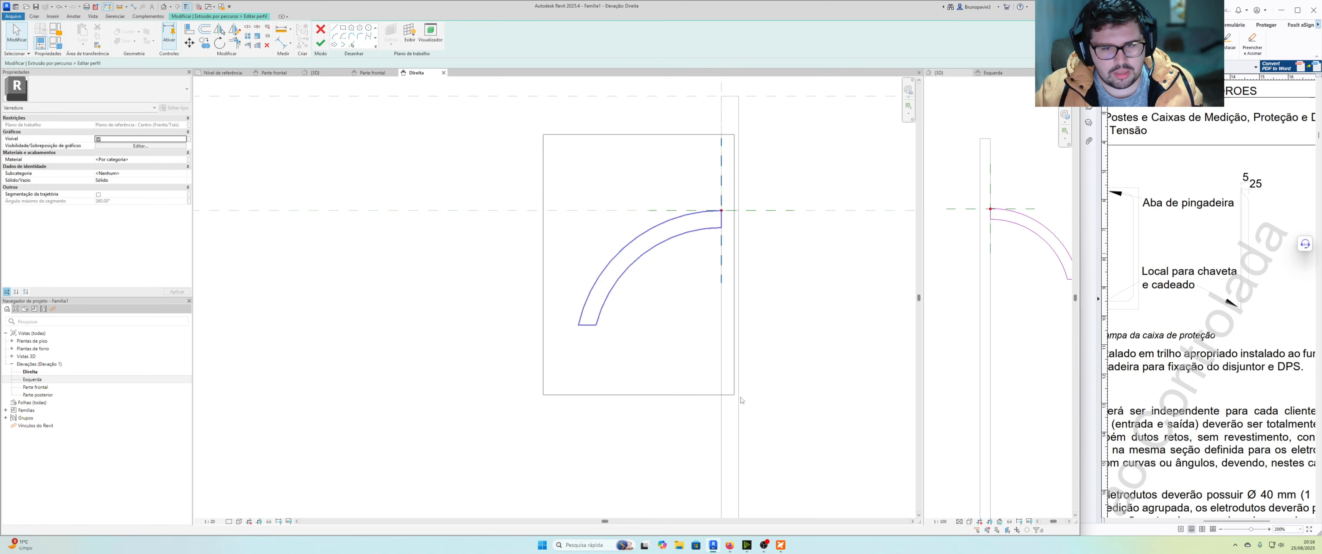
Move the whole profile sketch up so the inner arc's end meets the sweep path point.
left_click_drag(741, 397, 740, 398)
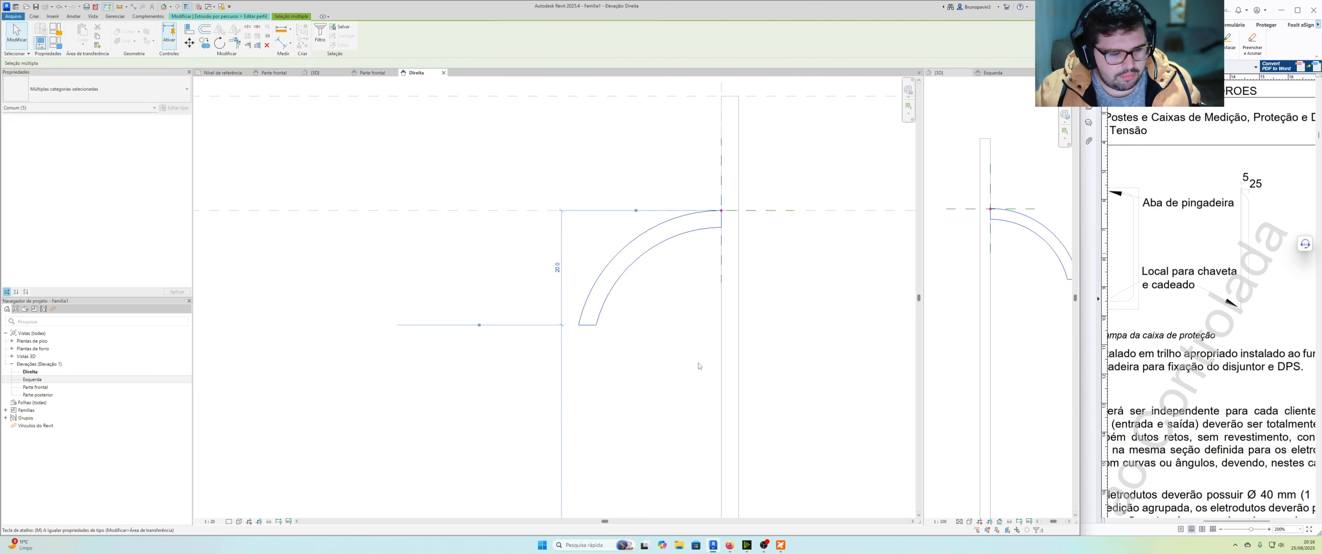
key("Delete")
left_click(721, 228)
left_click(721, 210)
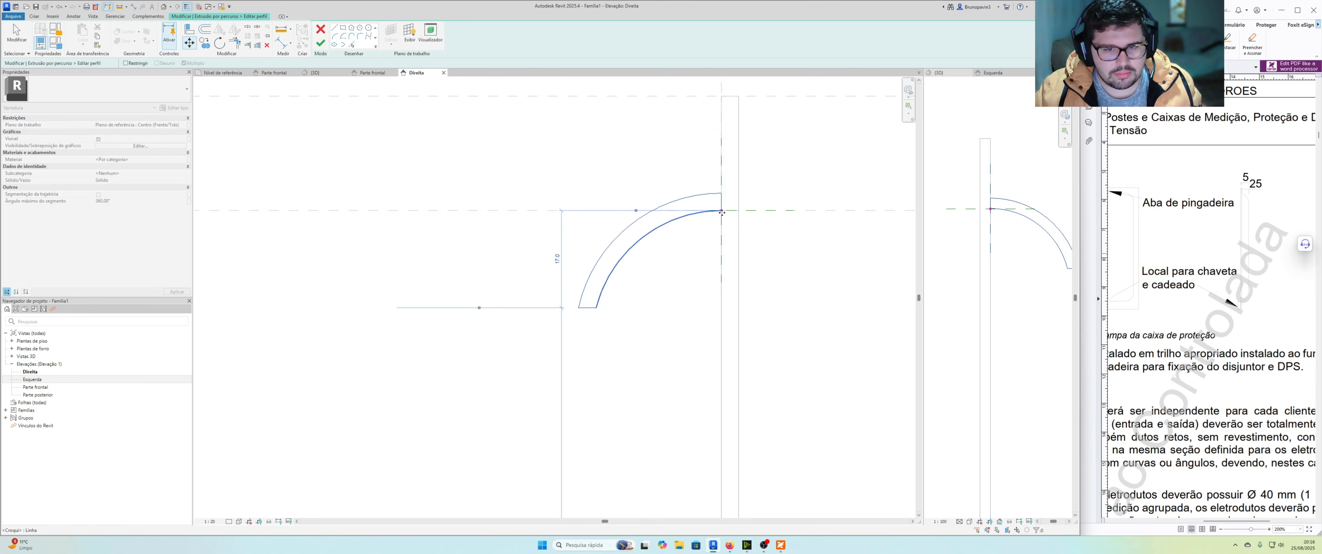
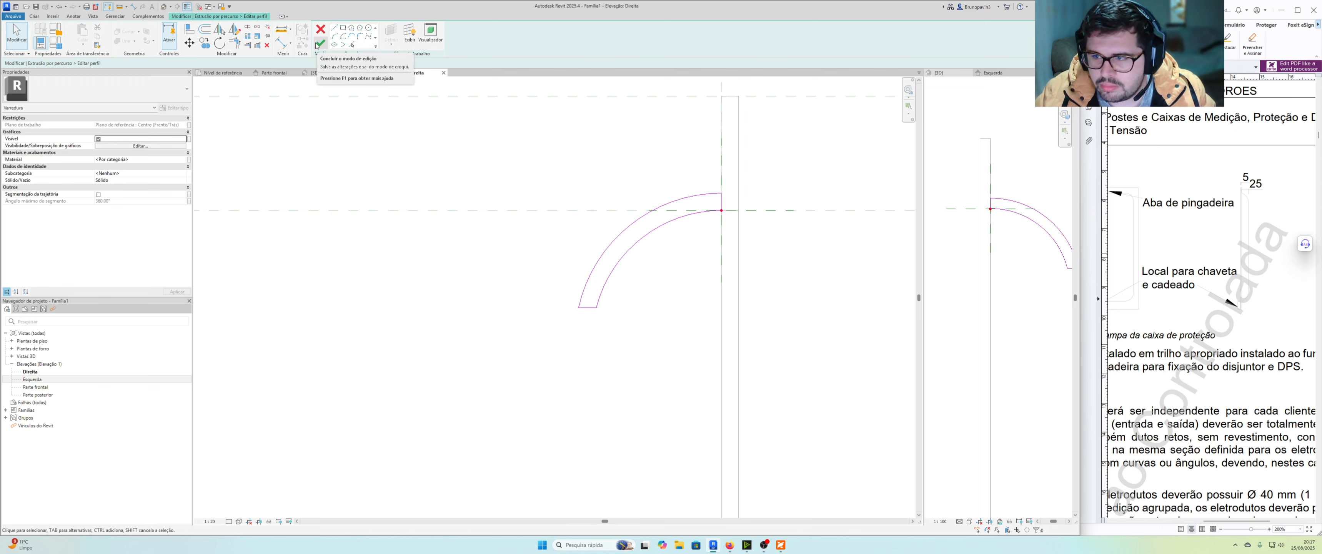
Move the whole profile sketch down so the outer arc's end meets the sweep path point.
left_click_drag(1159, 234, 1213, 221)
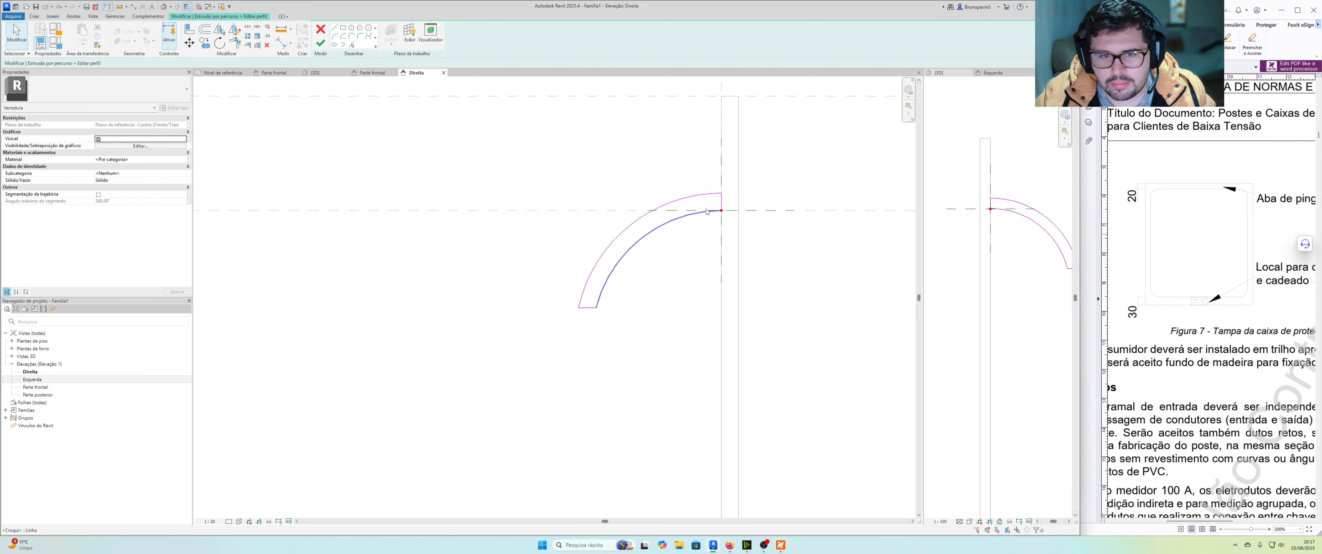
mouse_move(520, 150)
left_mouse_down()
mouse_move(702, 360)
mouse_move(733, 363)
left_mouse_up()
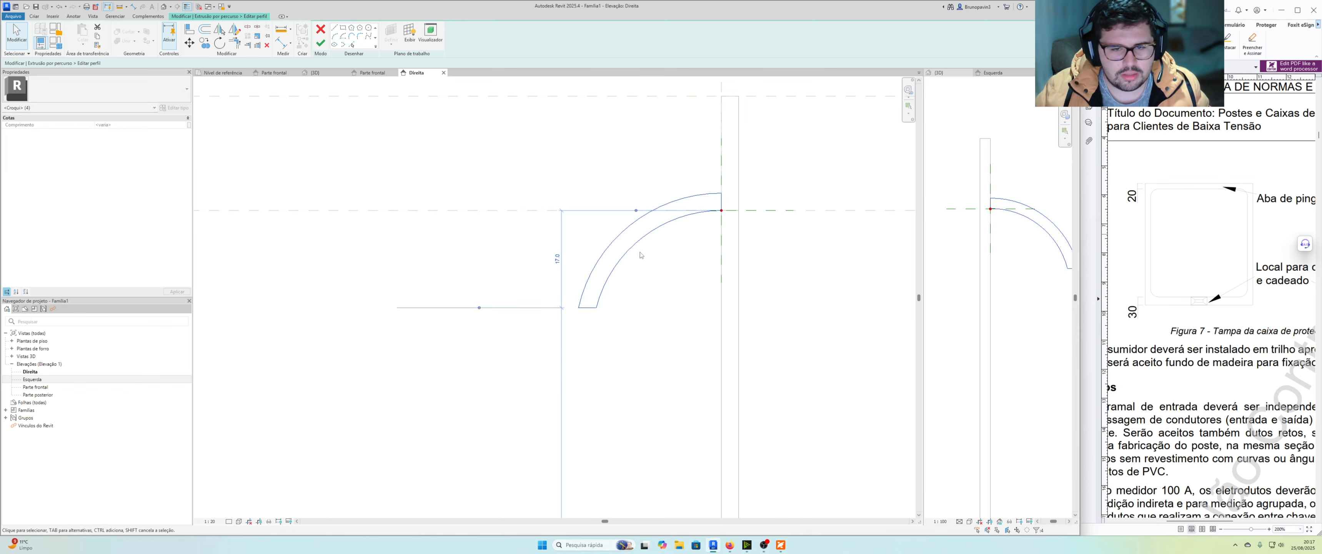
scroll(640, 255, "up", 1)
key("m")
key("v")
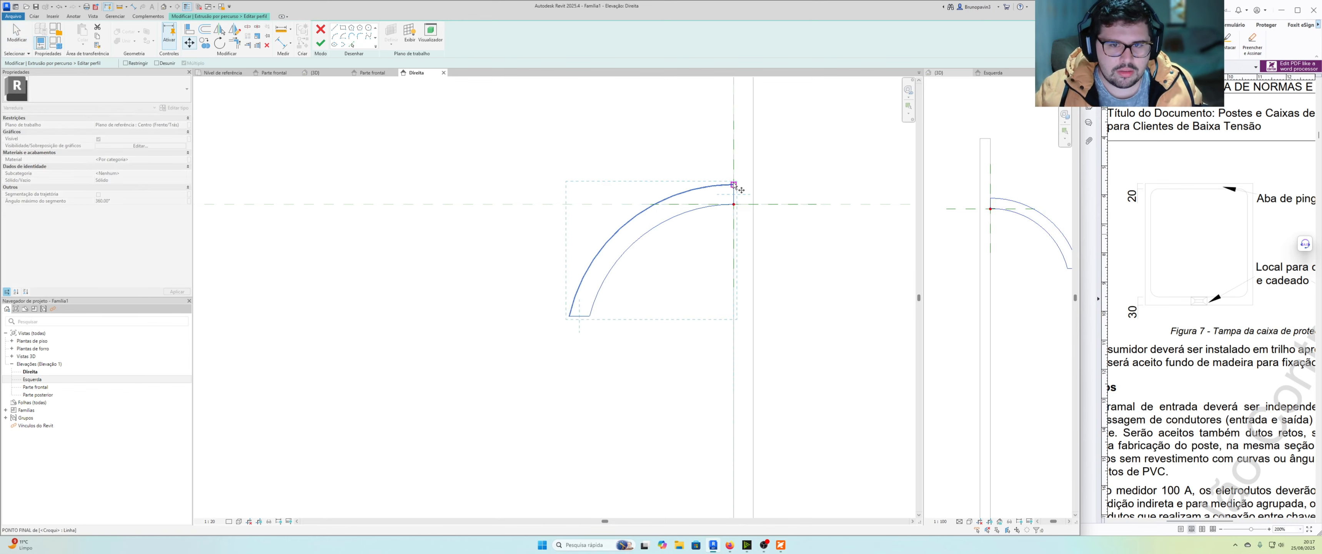
left_click(734, 184)
left_click(734, 205)
scroll(734, 206, "up", 2)
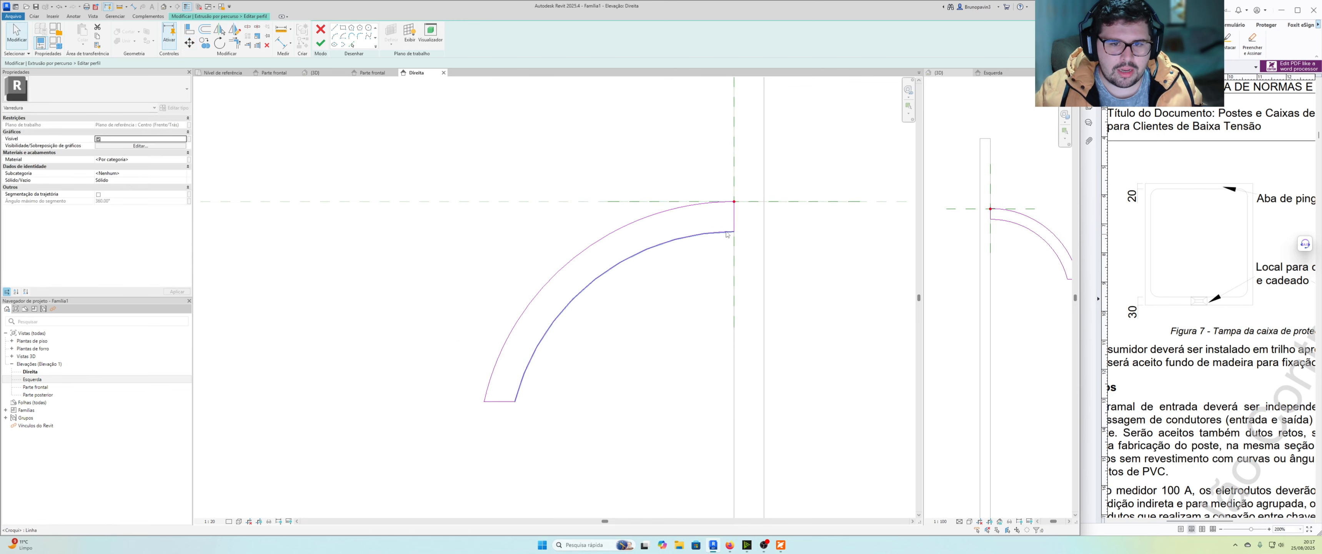
Delete the short vertical line closing the profile between the two arc ends.
left_click(733, 234)
scroll(733, 236, "up", 1)
left_click(736, 214)
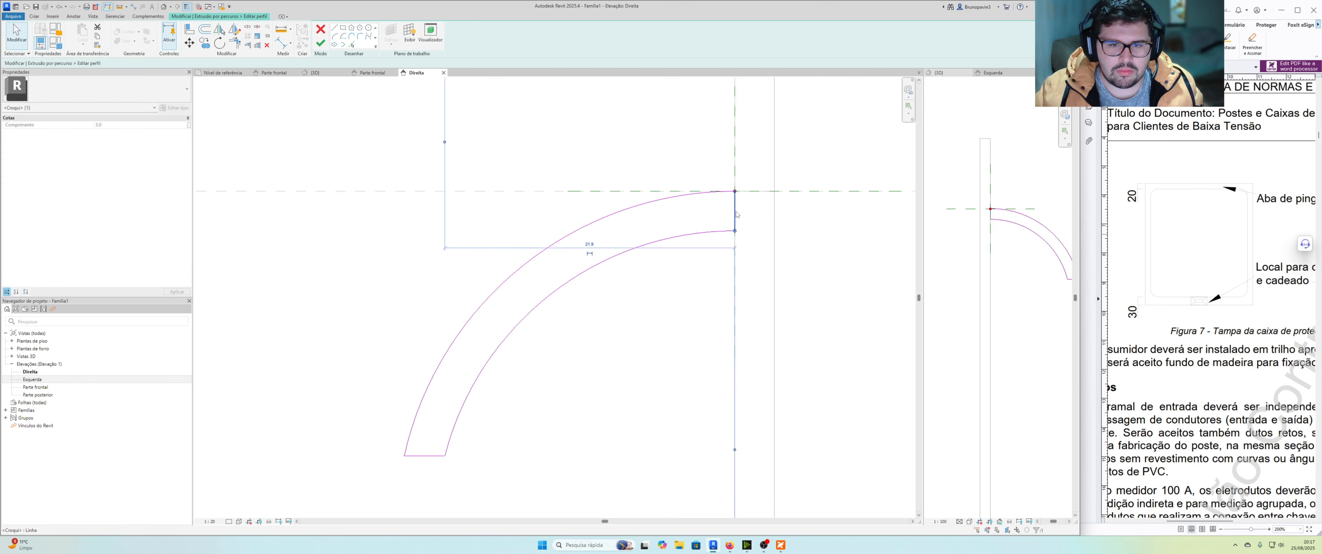
mouse_move(733, 212)
left_mouse_down()
mouse_move(770, 212)
mouse_move(733, 211)
left_mouse_up()
left_click(717, 218)
left_click(734, 214)
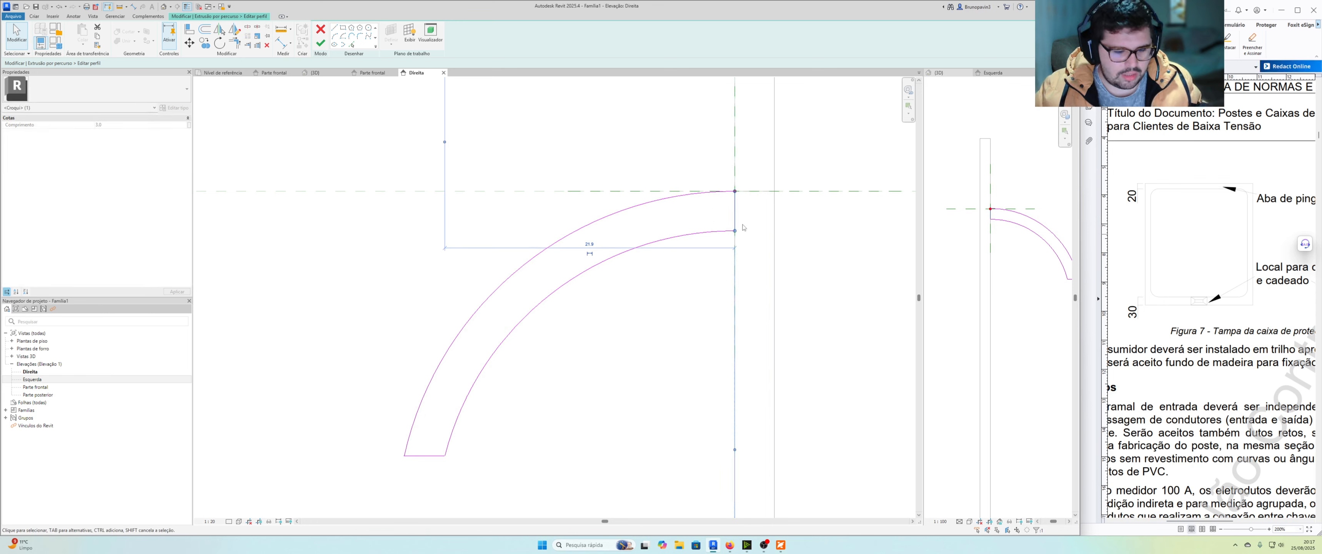
left_click(748, 226)
Extend and close the profile with lines across the plate's thickness, using a 3 mm vertical side, and finish the profile and the sweep.
left_click(335, 29)
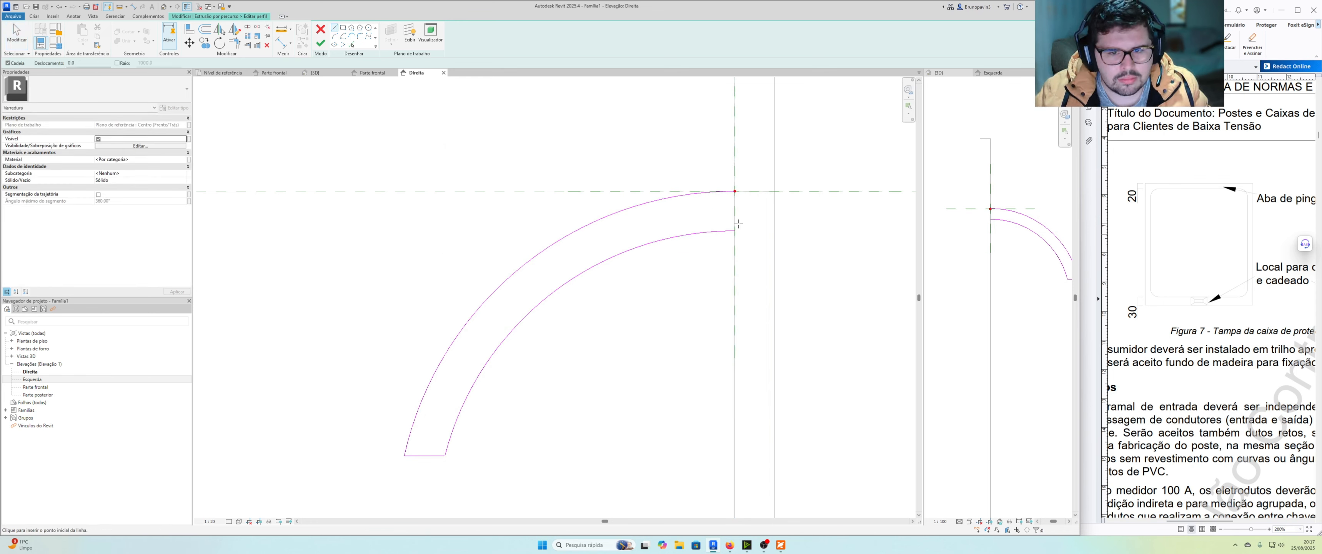
left_click(774, 231)
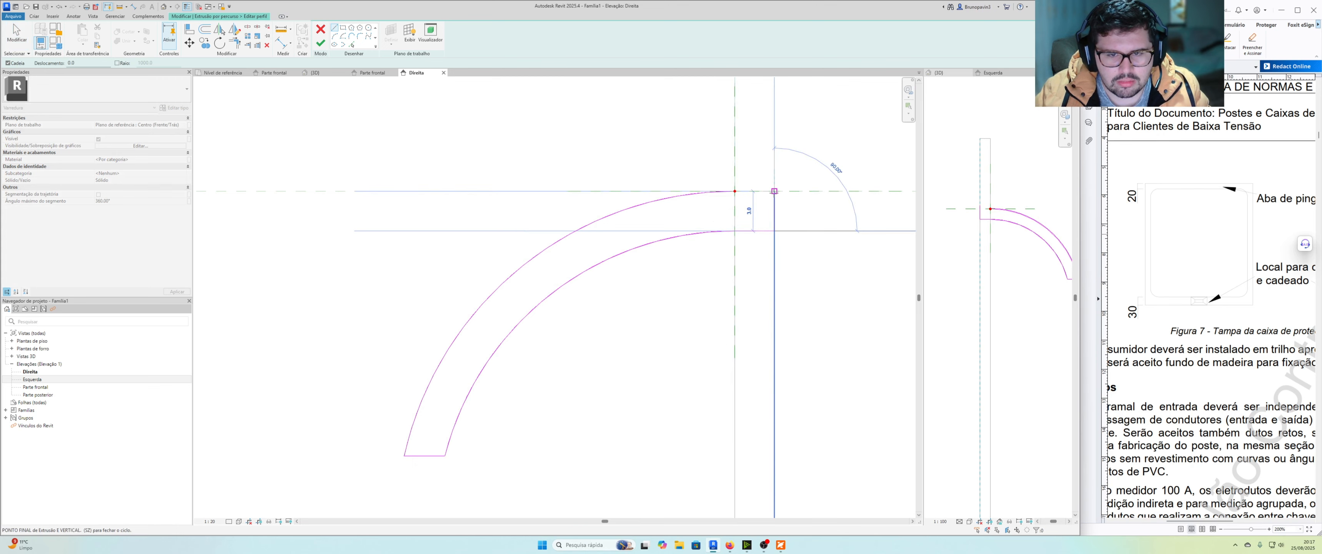
left_click(774, 192)
left_click(735, 191)
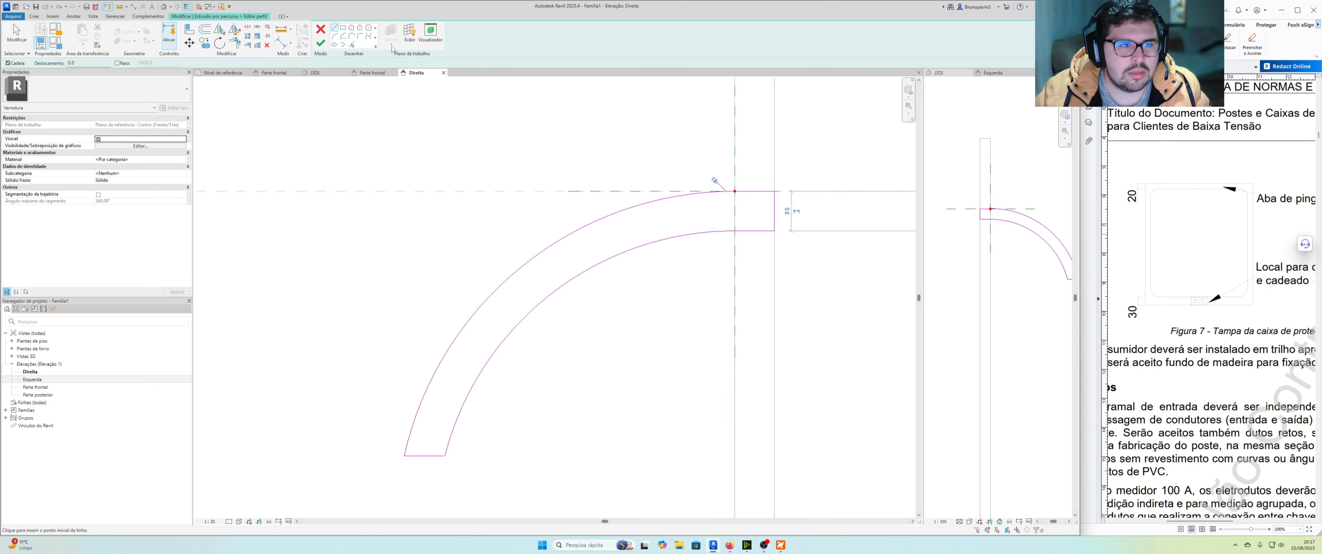
left_click(319, 46)
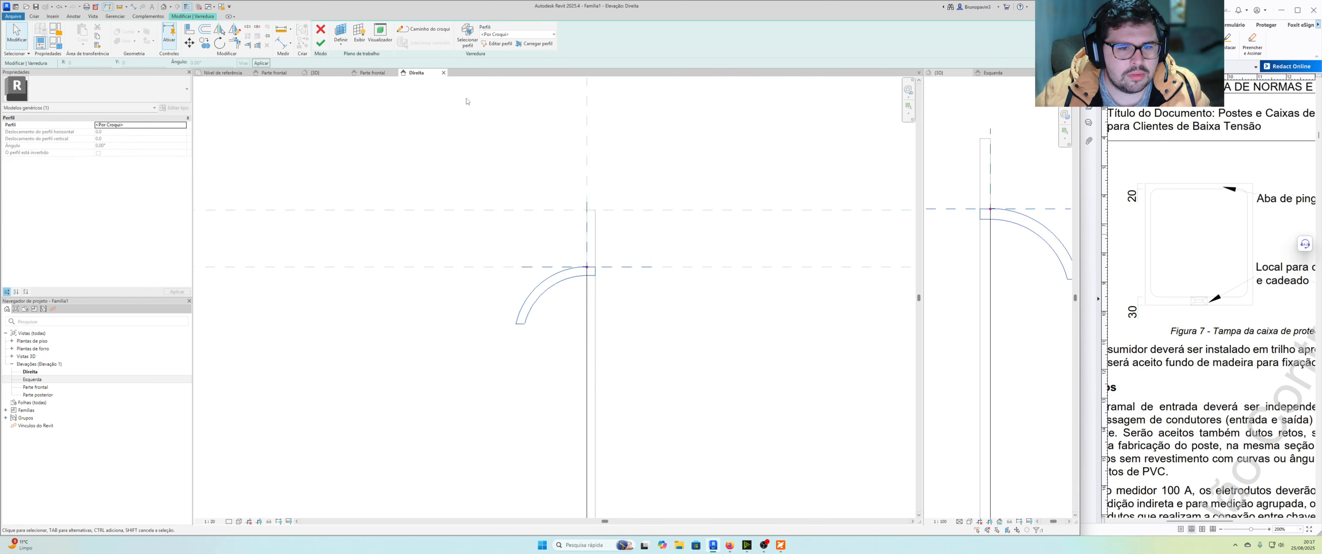
left_click(320, 45)
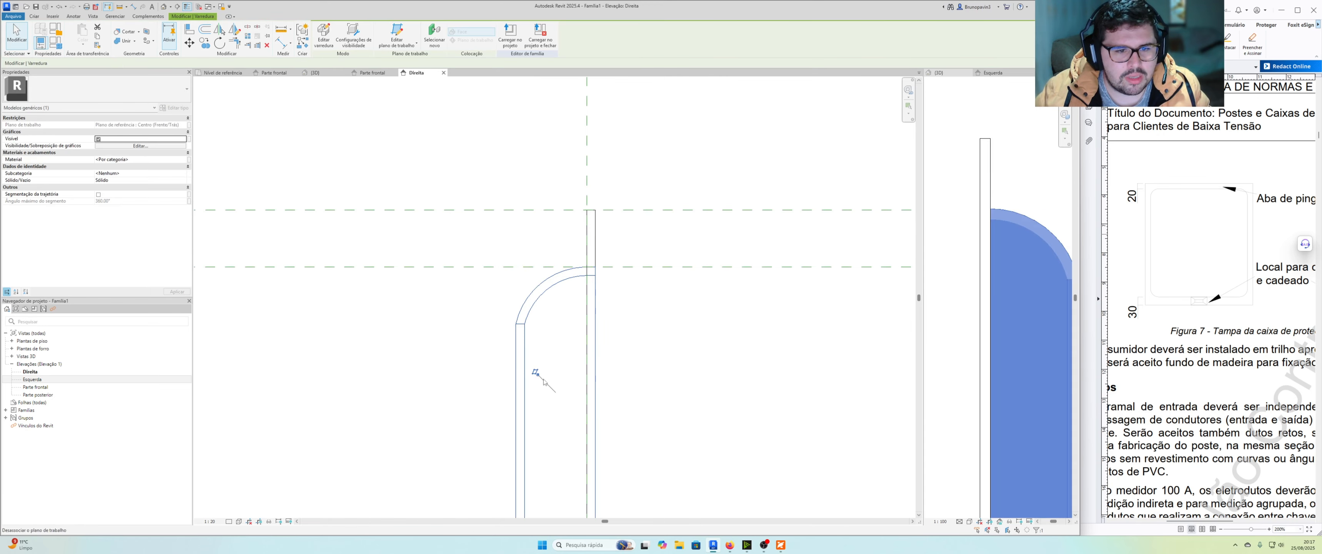
Examine the edited sweep in the 3D view from the front and at an angle.
left_click(1017, 192)
scroll(1017, 197, "down", 3)
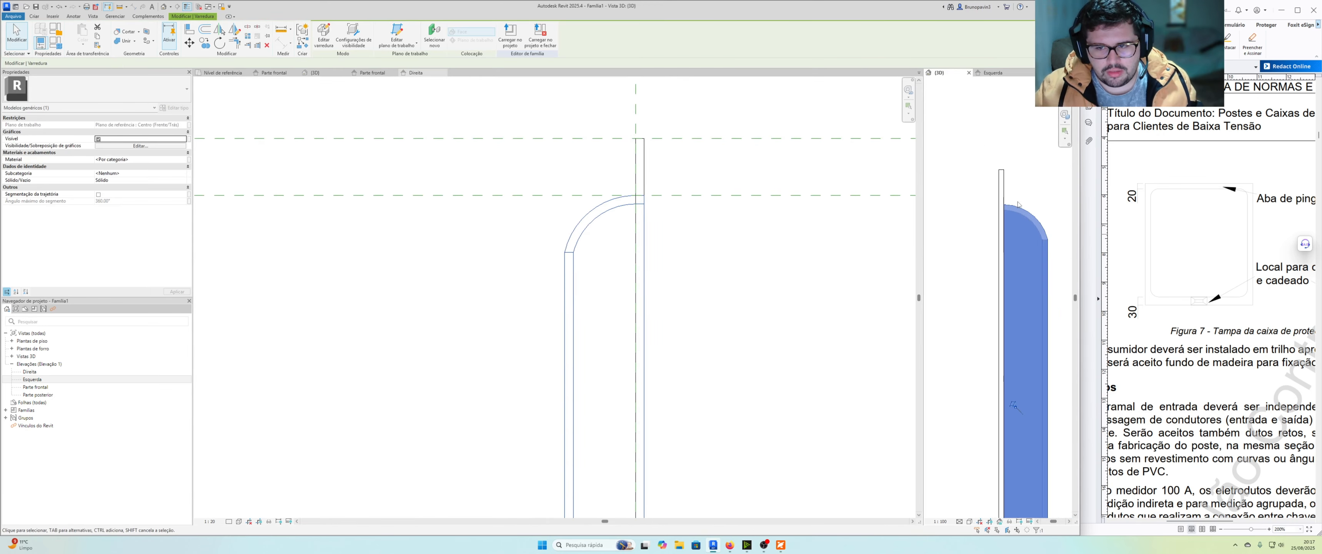
middle_click_drag(1042, 204, 1028, 223)
left_click(1064, 91)
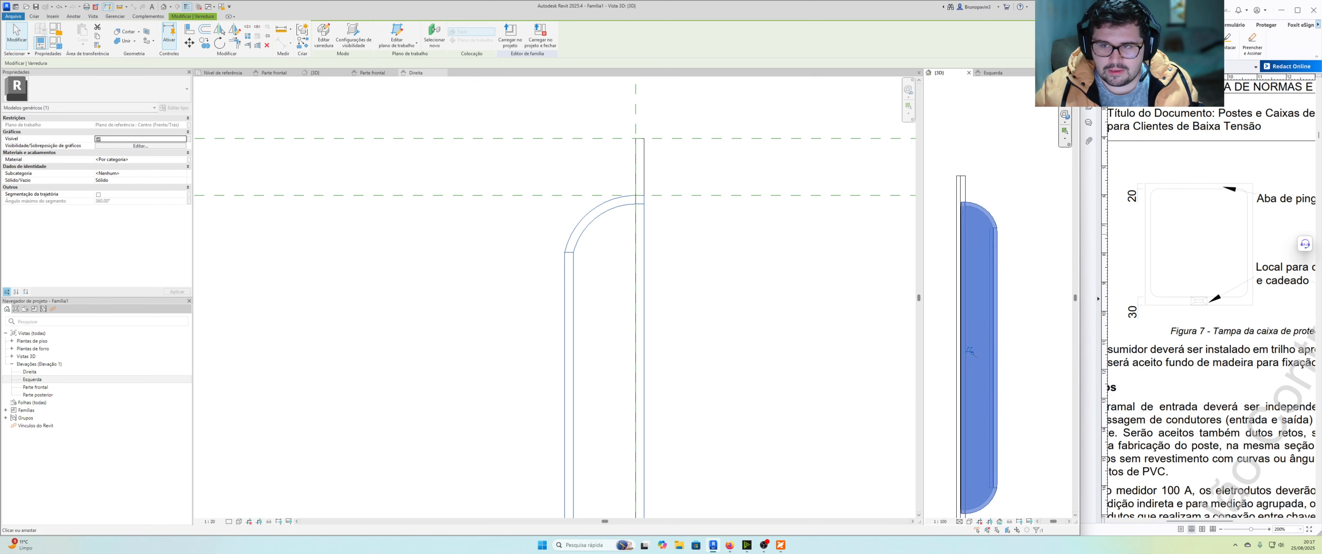
middle_click_drag(970, 364, 1005, 302)
scroll(1005, 302, "up", 1)
left_click(1006, 301)
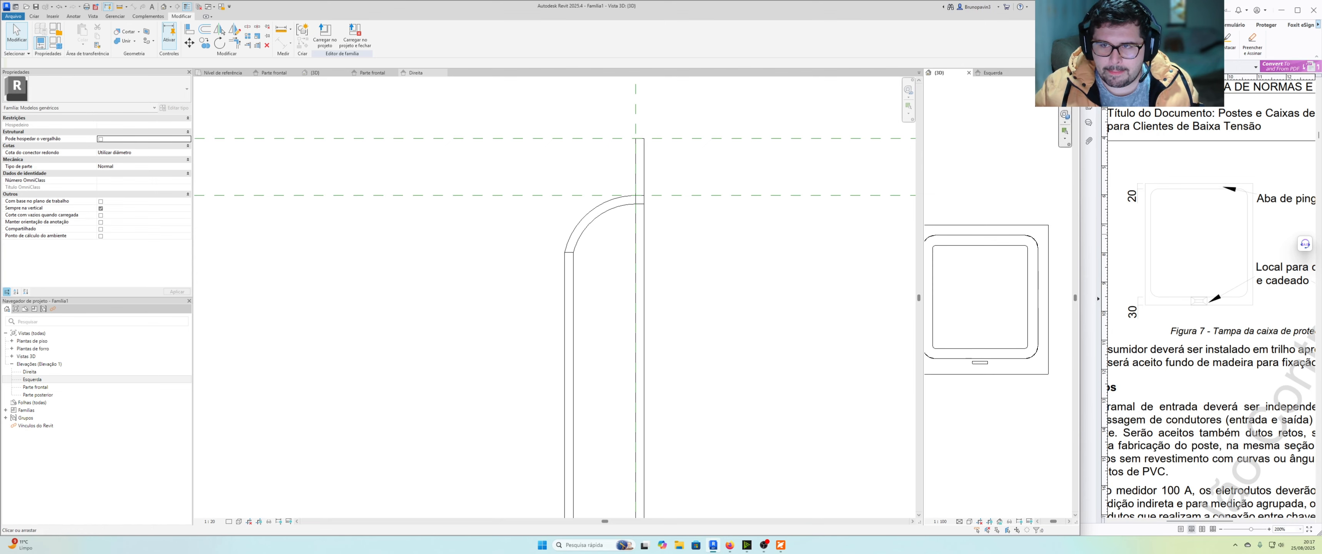
middle_click_drag(1006, 302, 1005, 284, "shift")
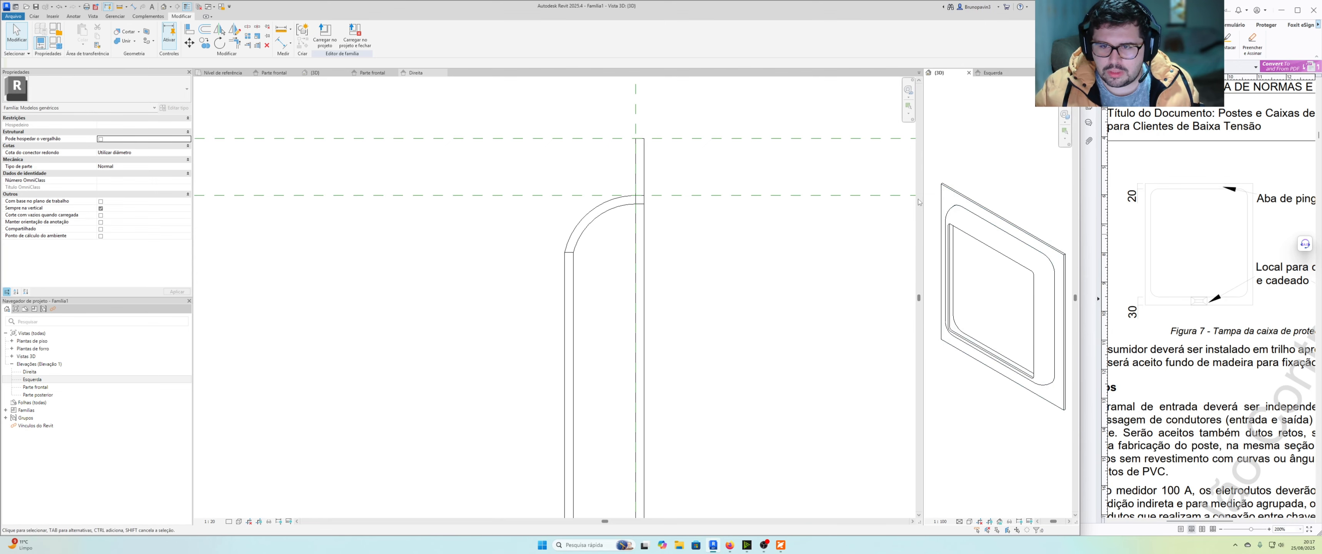
scroll(571, 326, "down", 4)
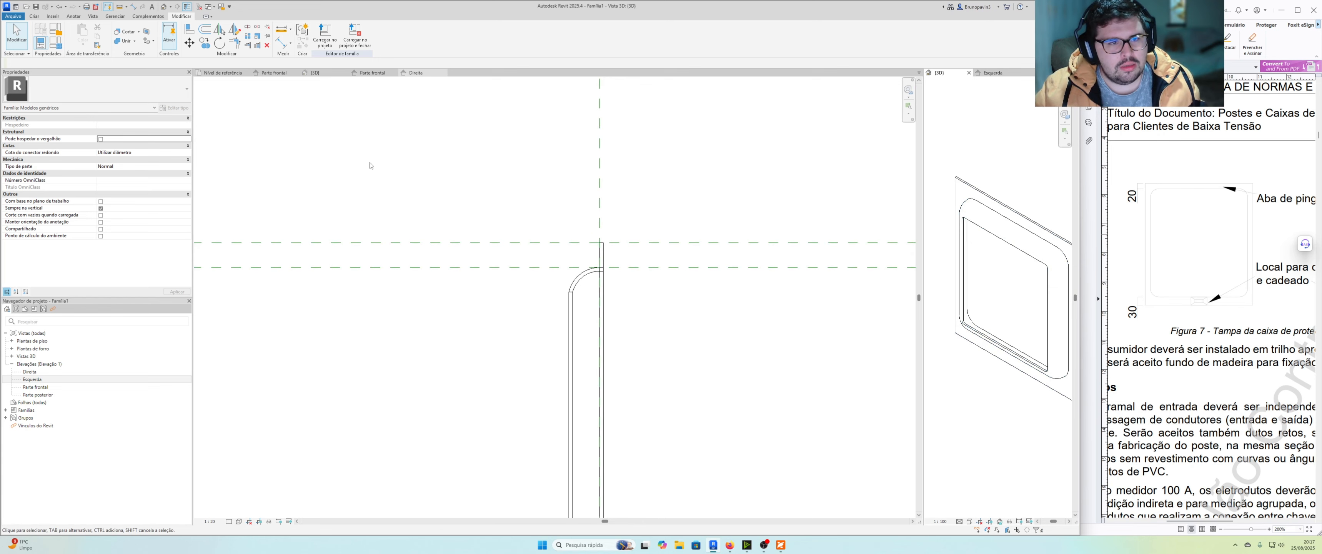
Switch to the front elevation view of the cover.
left_click(373, 73)
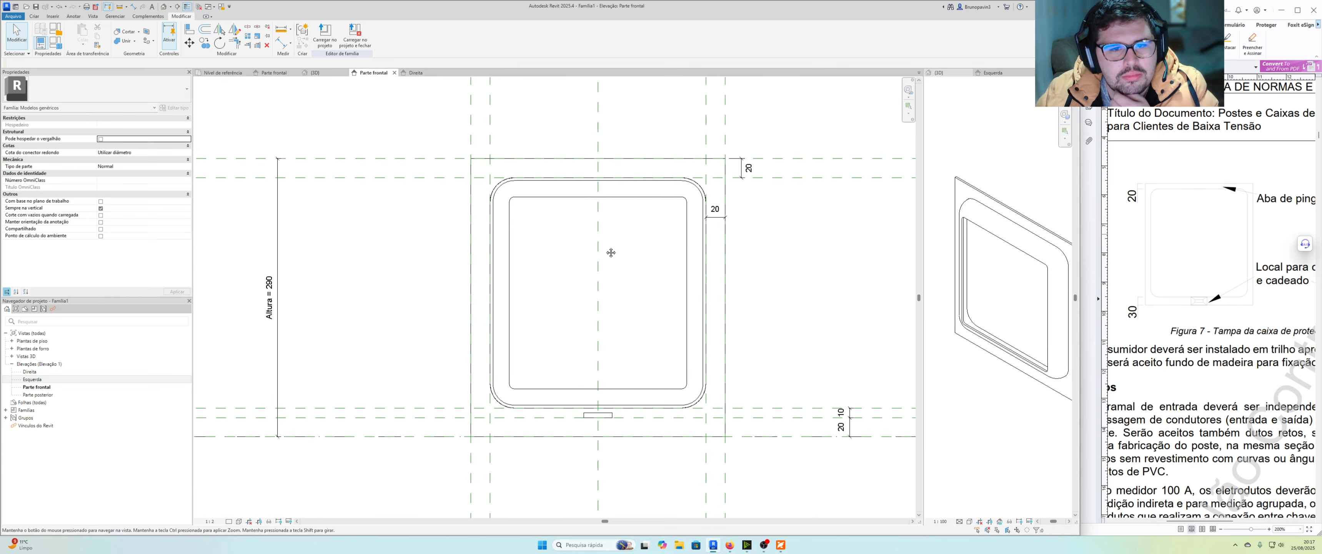
scroll(605, 254, "down", 3)
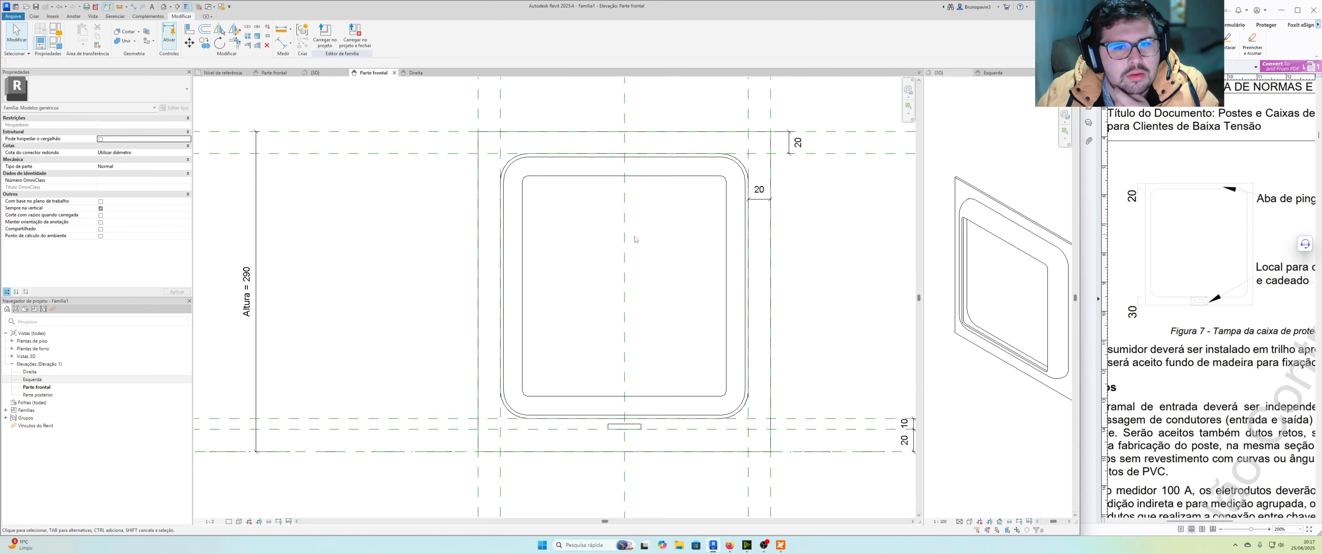
left_click(30, 17)
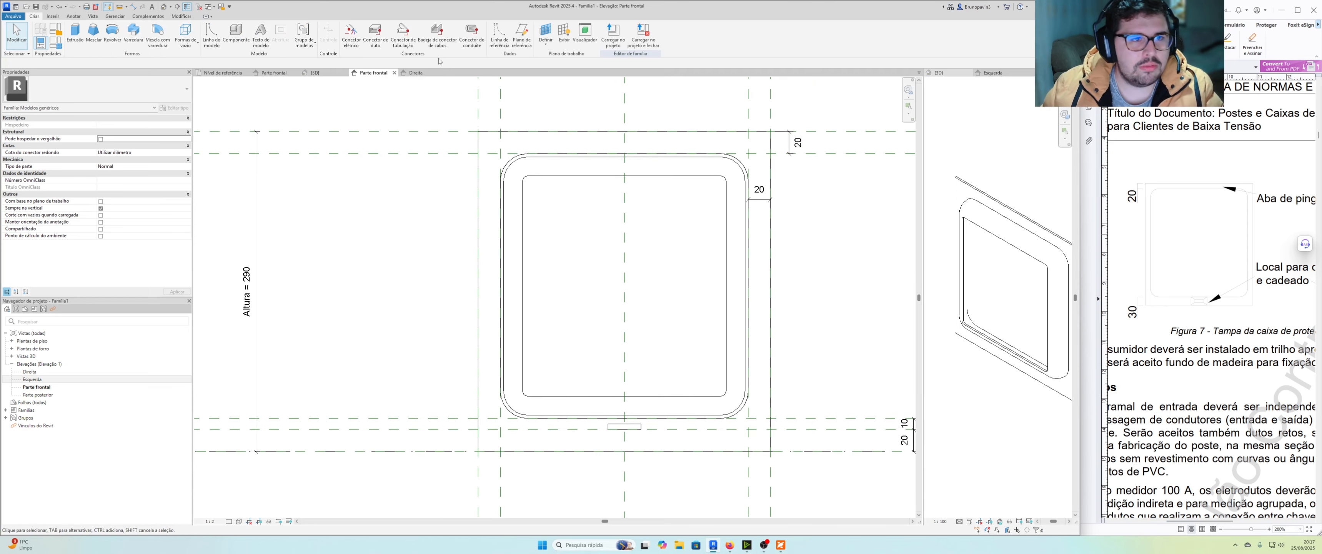
left_click(499, 37)
scroll(688, 165, "down", 2)
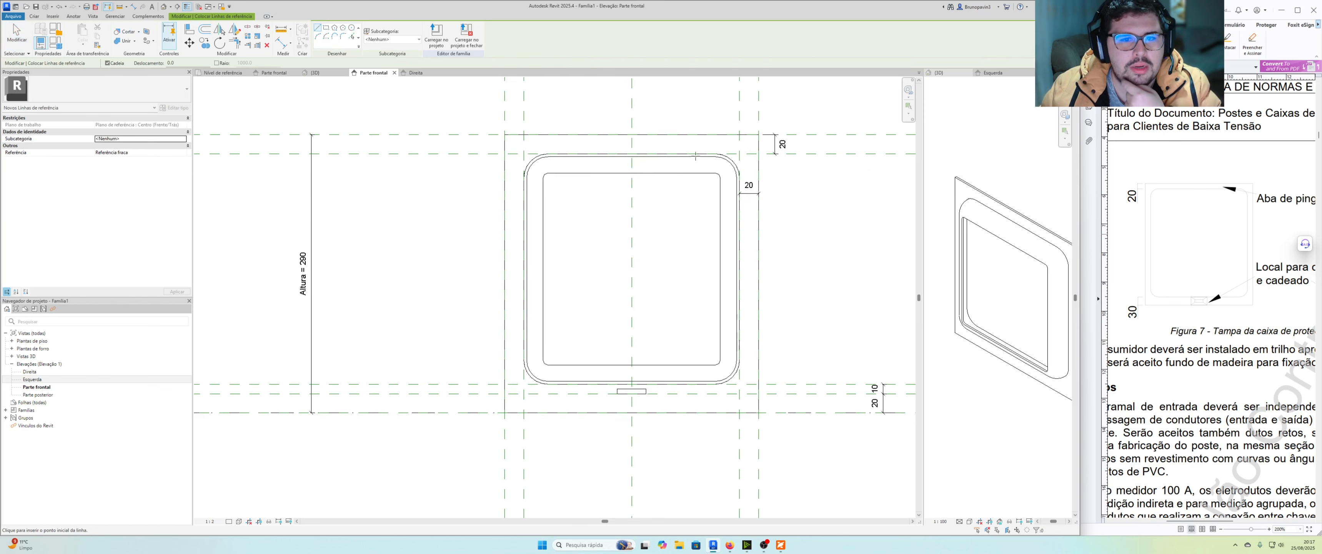
middle_click_drag(710, 143, 702, 165)
key("Escape")
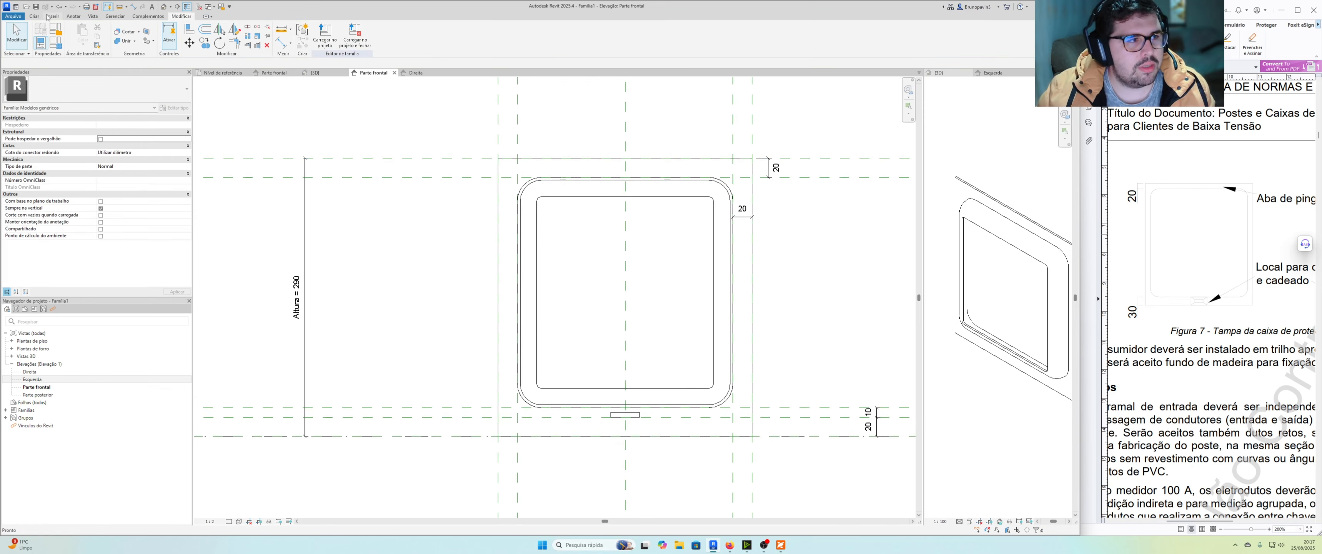
left_click(520, 34)
middle_click_drag(749, 154, 744, 248)
scroll(743, 124, "down", 1)
middle_click_drag(743, 123, 742, 177)
key("Escape")
scroll(741, 176, "down", 1)
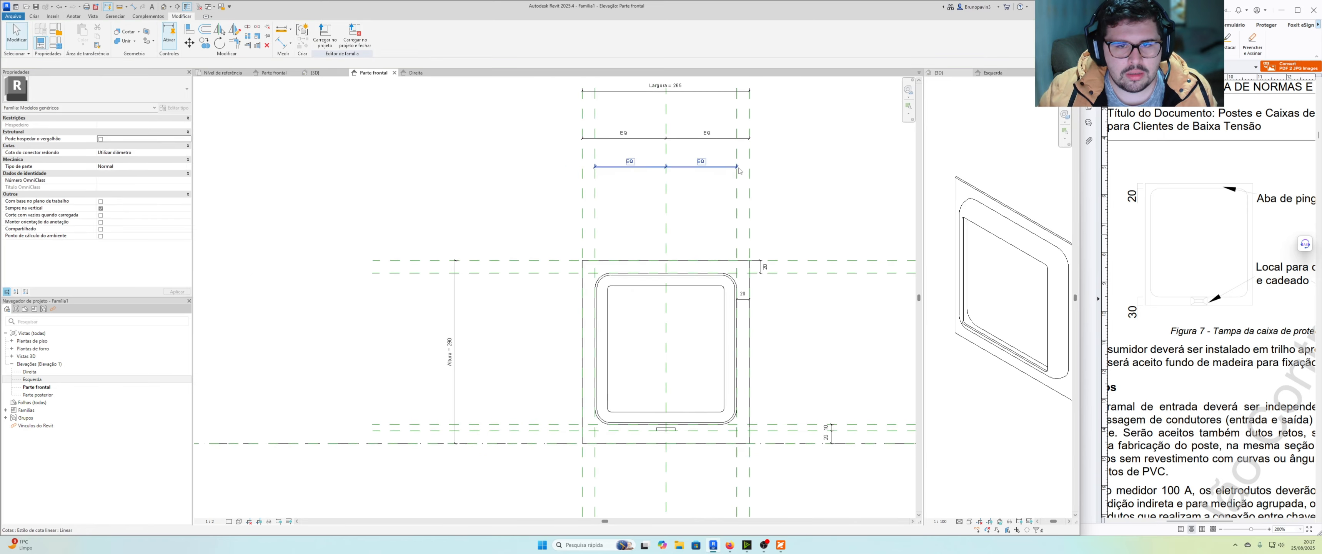
Try a vertical reference line rising from the upper-right corner of the inner frame, and remove it.
left_click(35, 16)
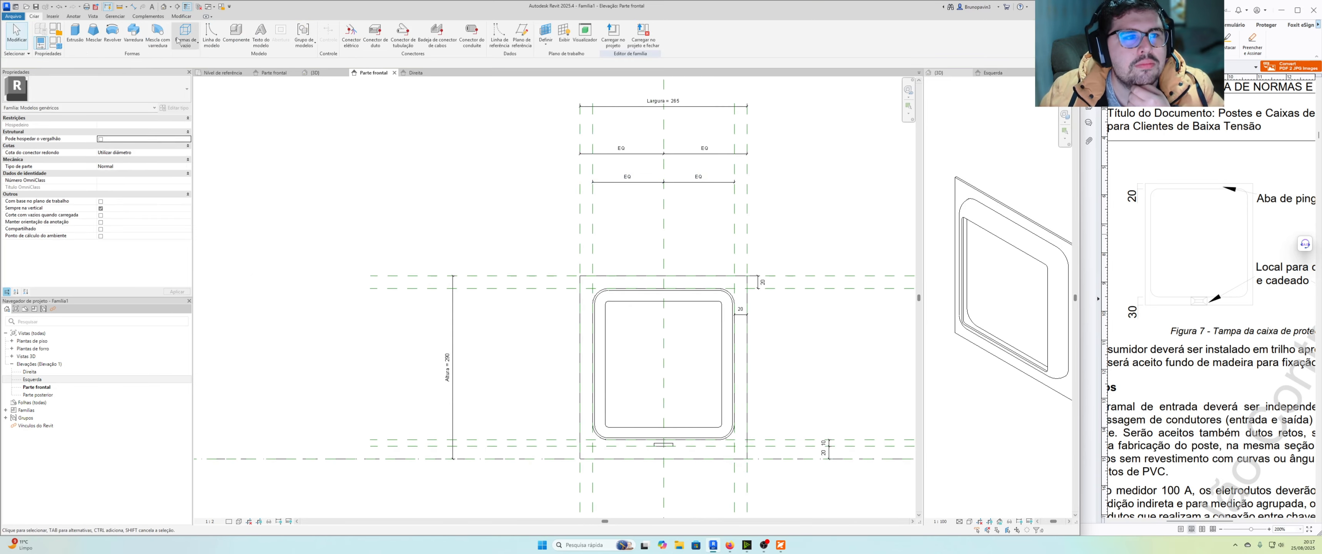
left_click(499, 34)
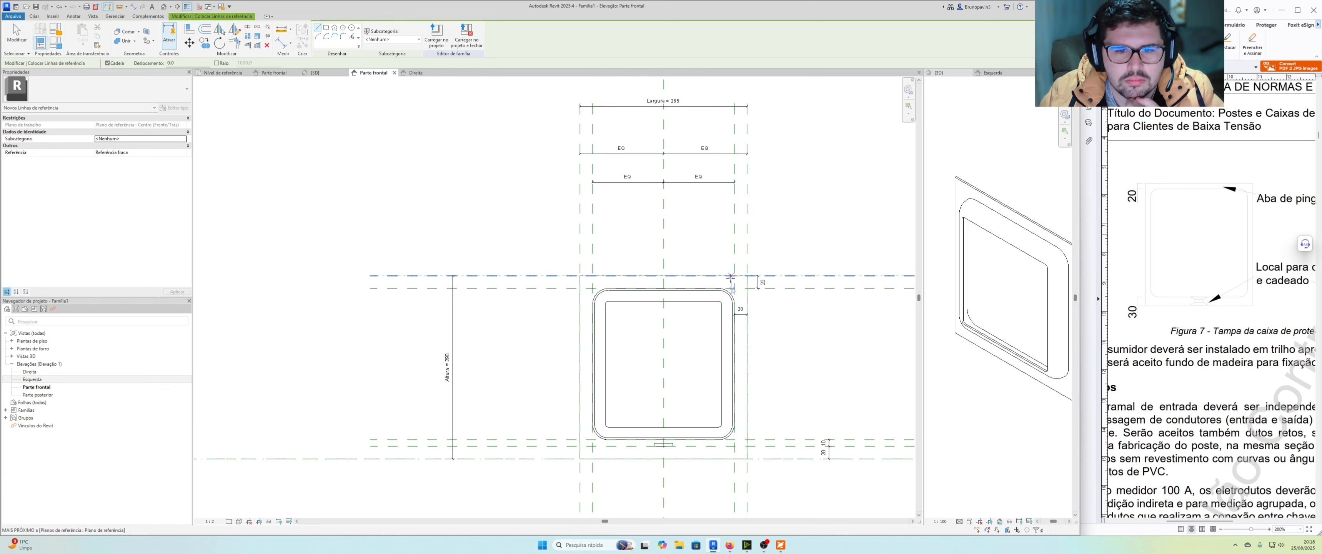
scroll(733, 296, "up", 3)
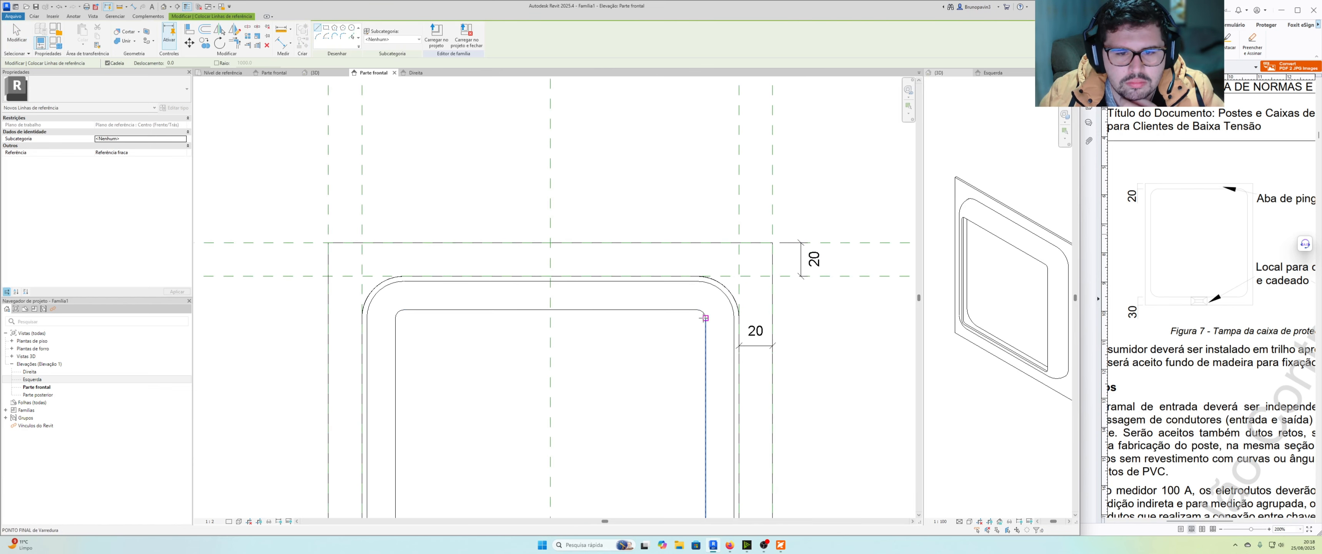
left_click(705, 318)
scroll(706, 318, "down", 4)
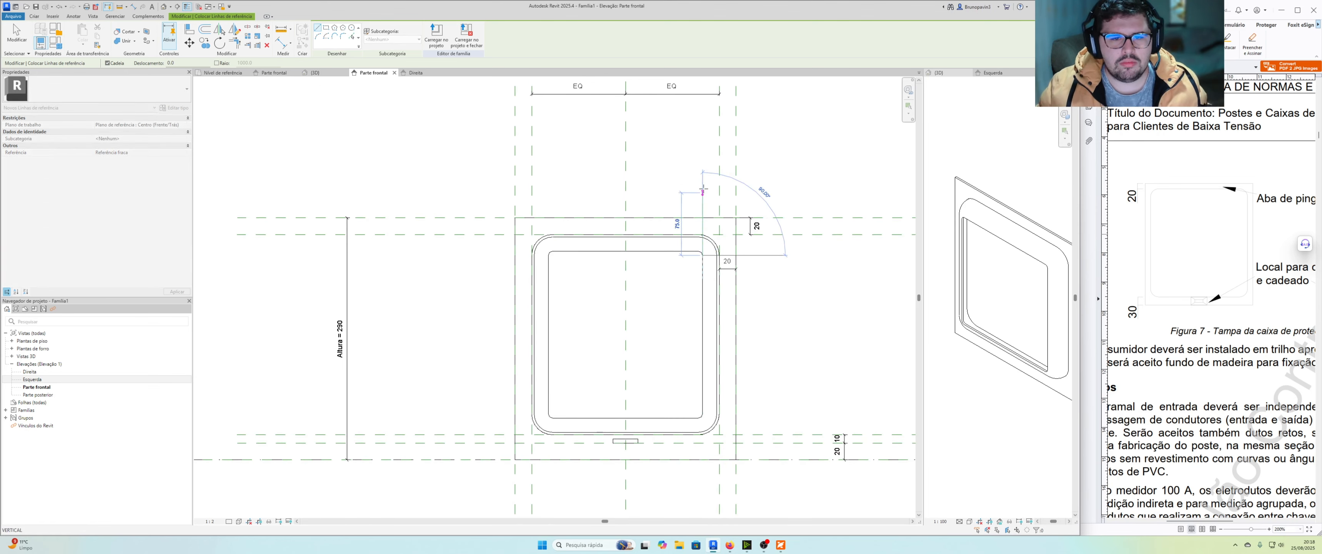
key("Escape")
key("Escape")
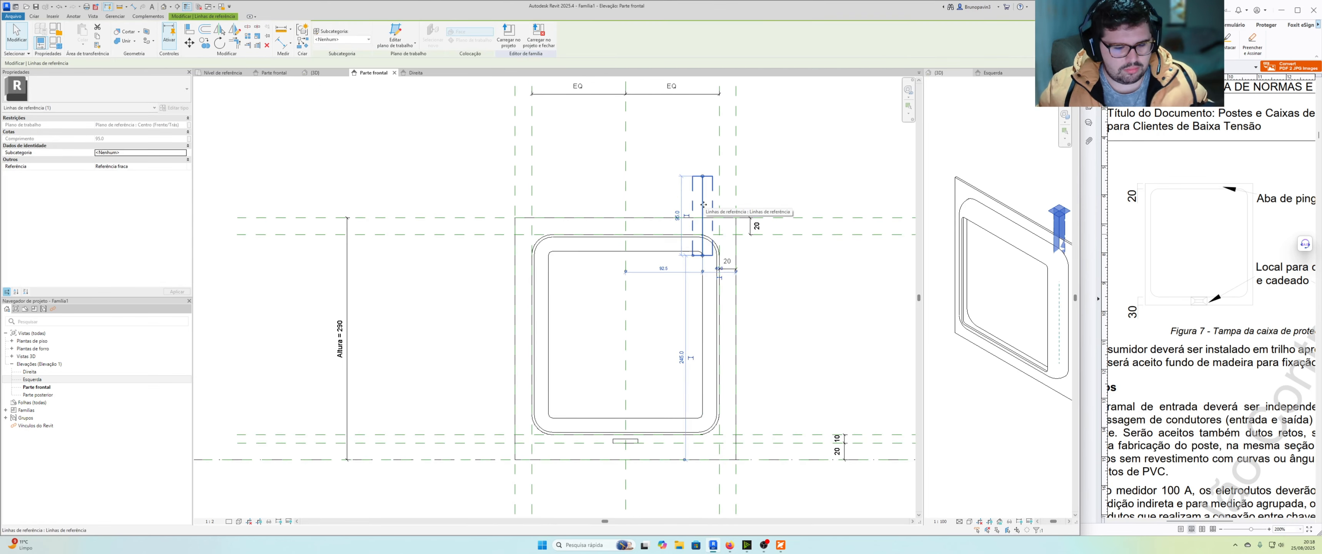
Try a vertical reference plane along the inner frame's right edge, extended beyond the cover, and remove it.
left_click(34, 17)
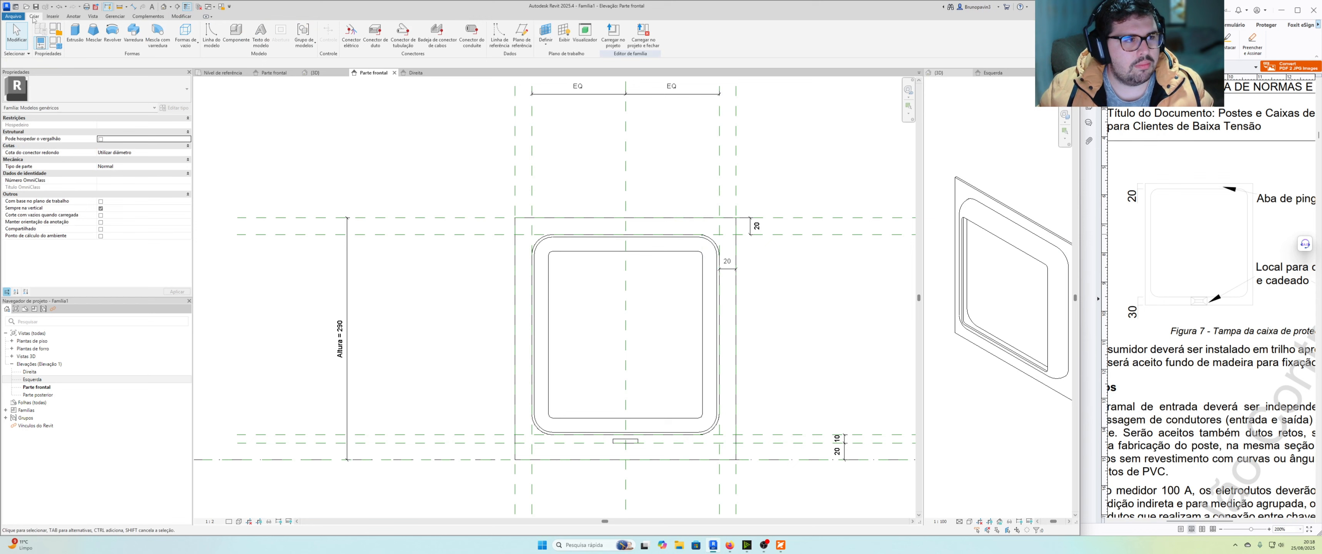
left_click(522, 35)
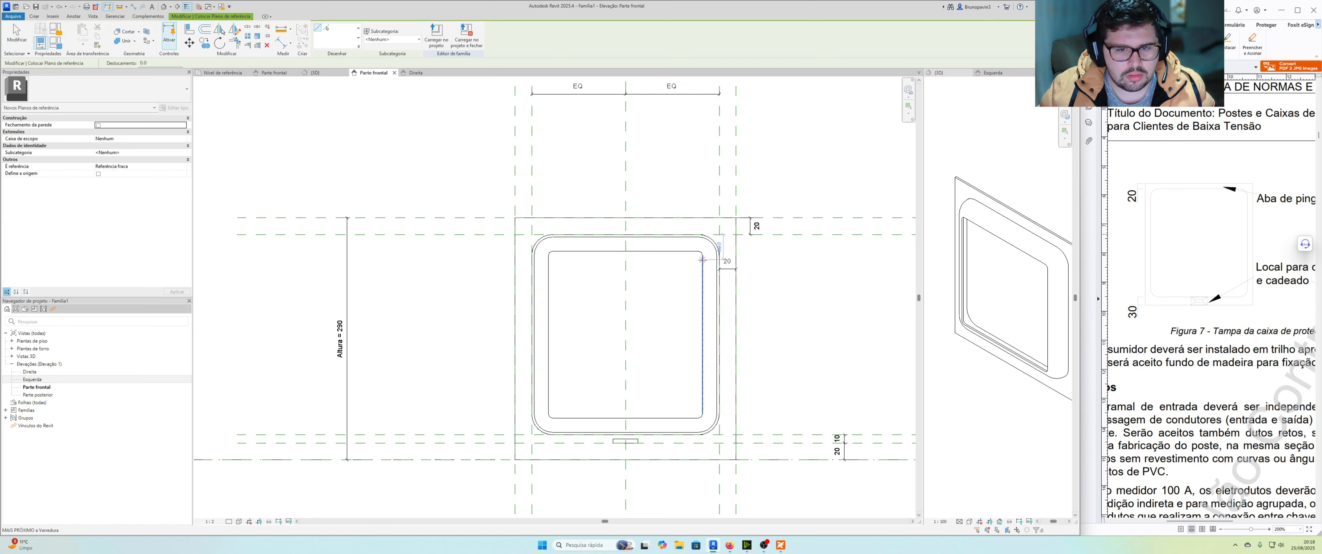
left_click(703, 256)
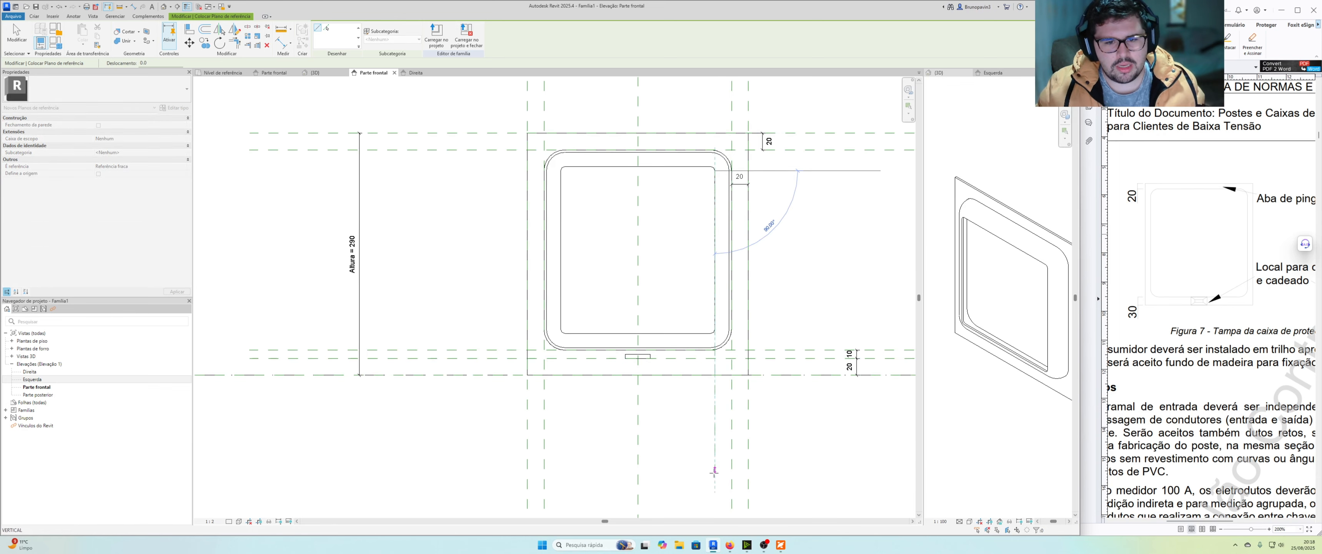
left_click(715, 478)
left_click_drag(715, 170, 717, 89)
key("Escape")
key("Escape")
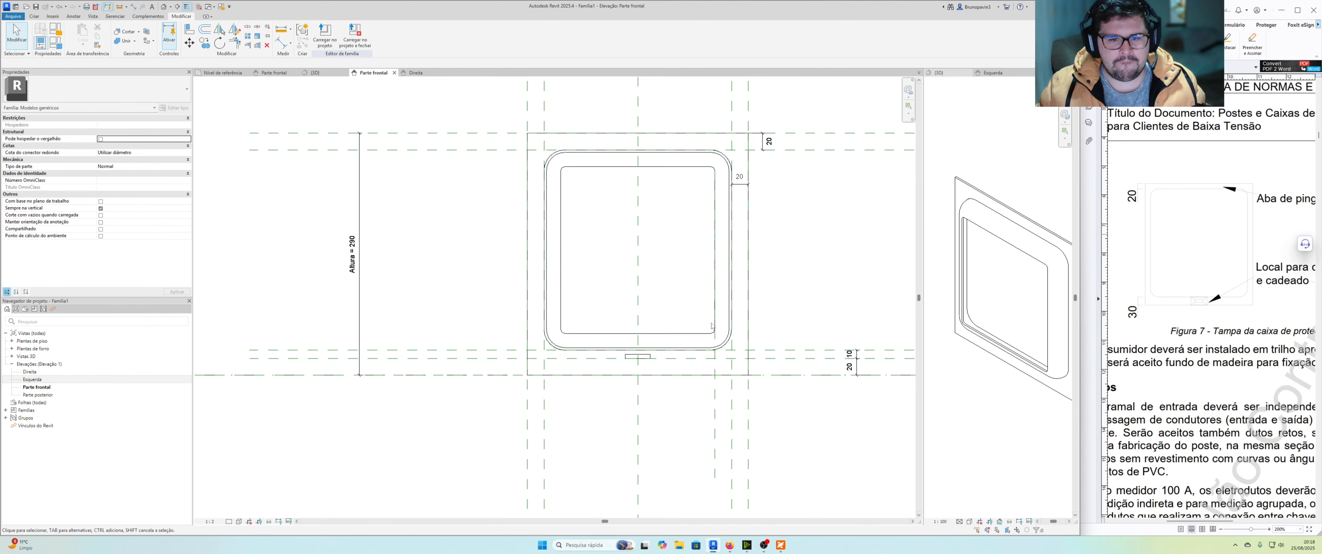
left_click(715, 177)
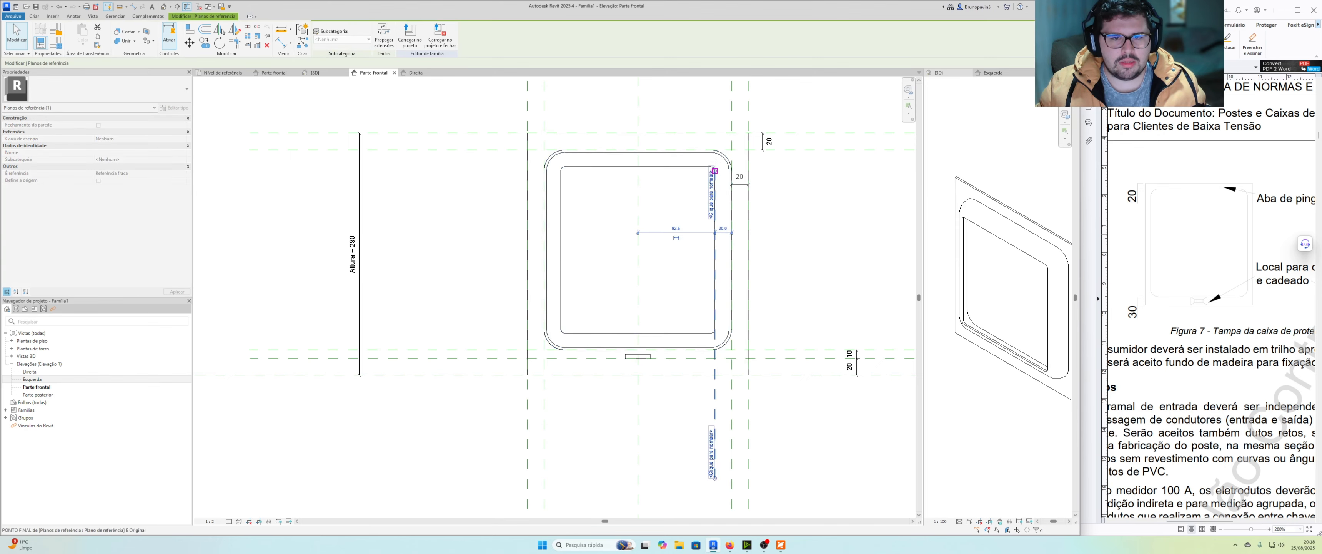
left_click_drag(715, 171, 715, 96)
scroll(716, 207, "down", 3)
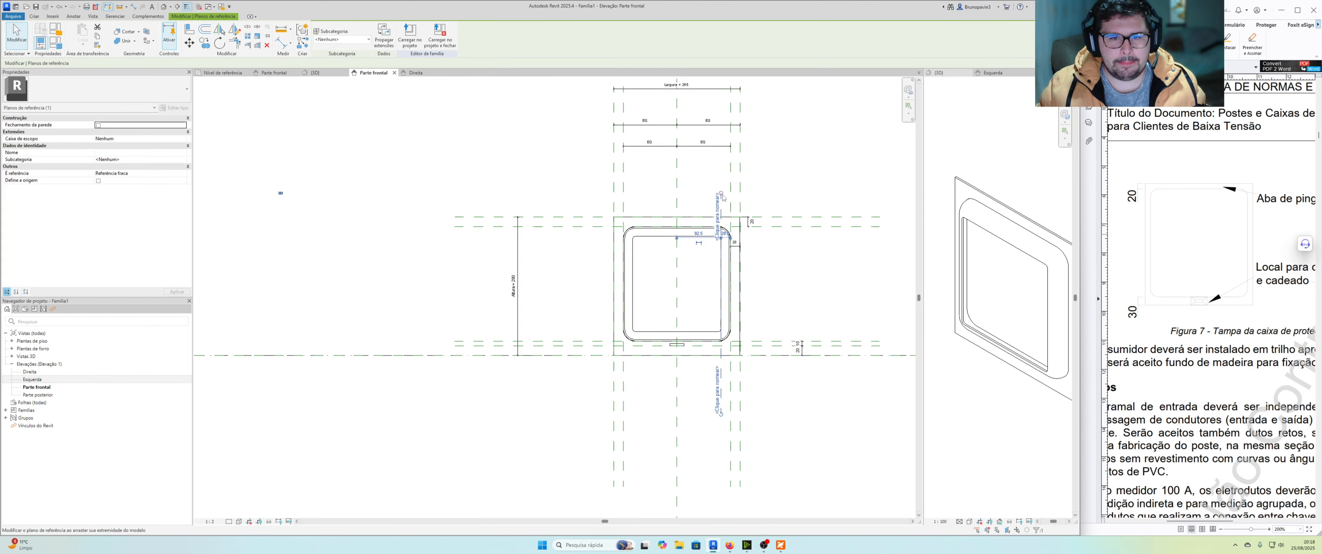
key("Delete")
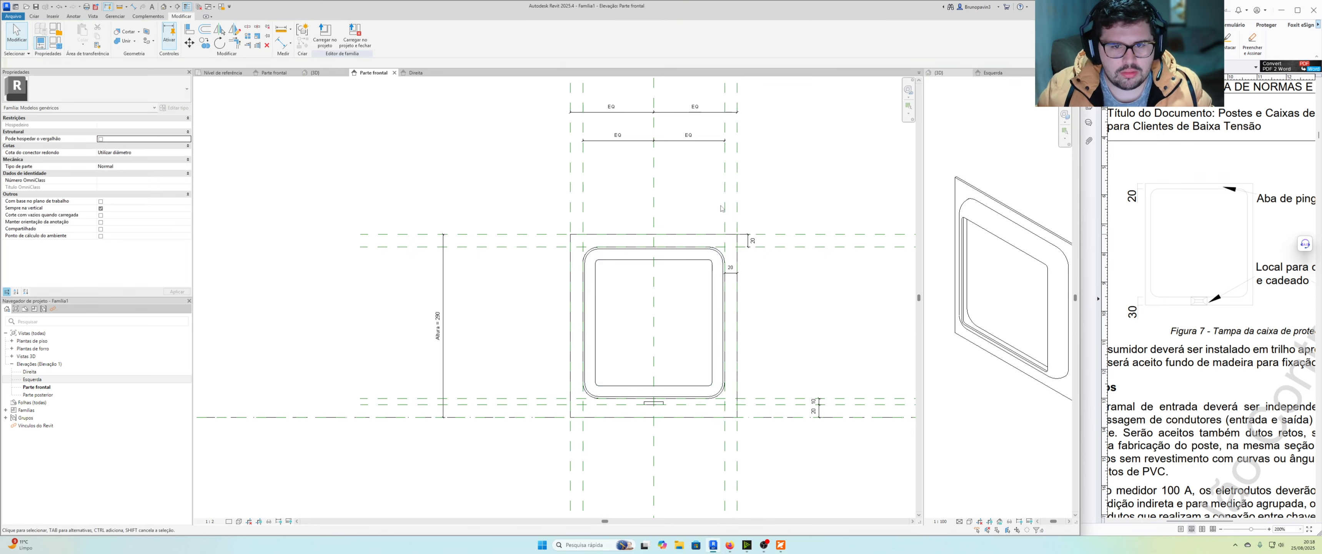
Mirror the vertical reference plane at the frame's outer right edge inward about a drawn vertical axis.
left_click(725, 176)
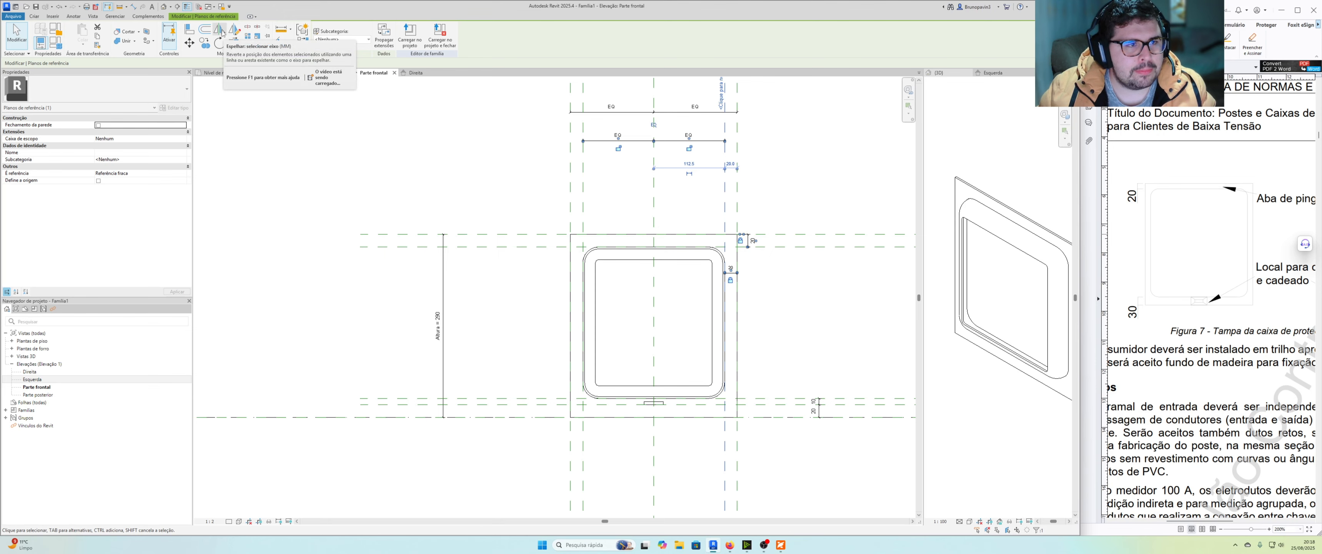
left_click(234, 30)
scroll(711, 212, "up", 2)
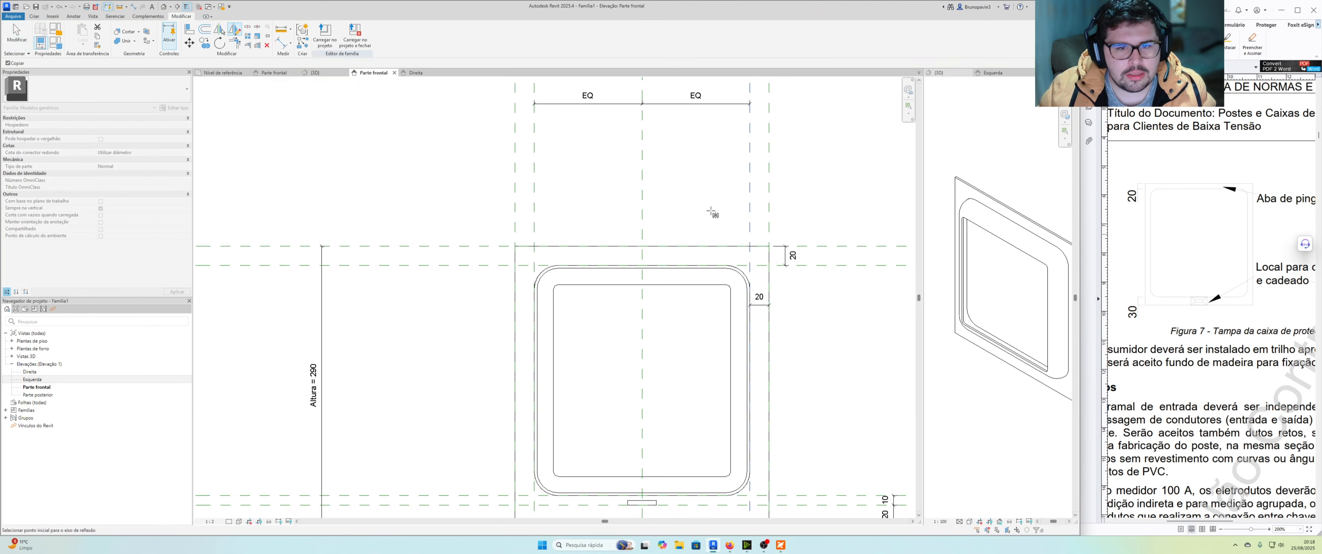
left_click(737, 216)
left_click(737, 305)
scroll(734, 303, "up", 1)
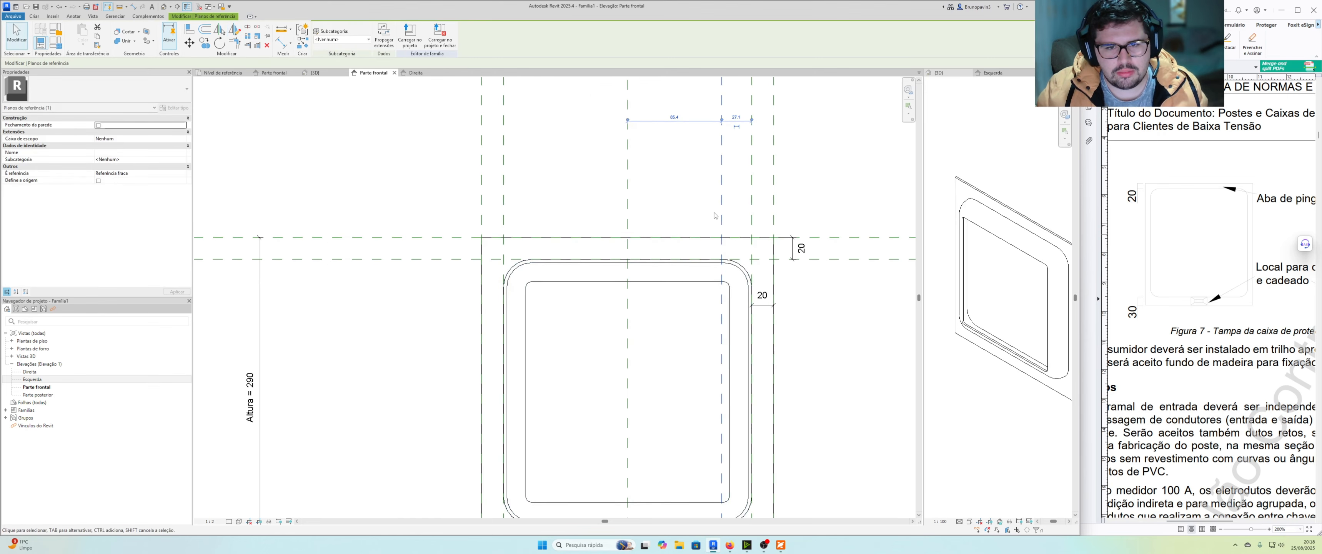
Move the mirrored vertical reference plane onto the inner frame's right edge.
scroll(727, 226, "down", 1)
left_click_drag(724, 311, 731, 310)
scroll(732, 296, "up", 2)
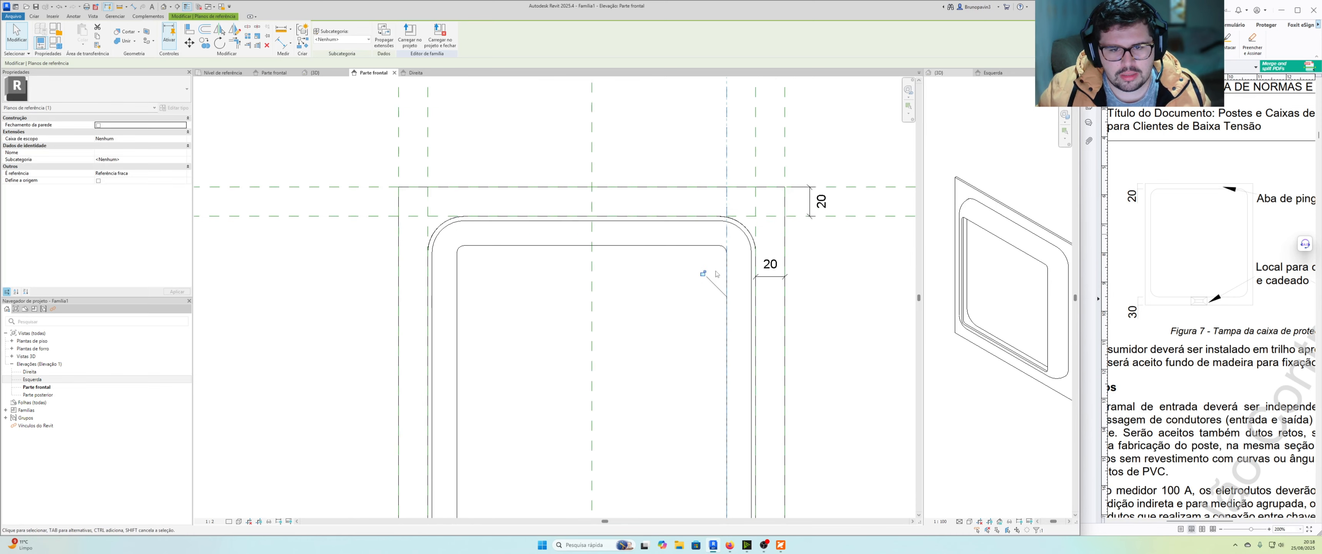
left_click(717, 268)
scroll(716, 308, "down", 2)
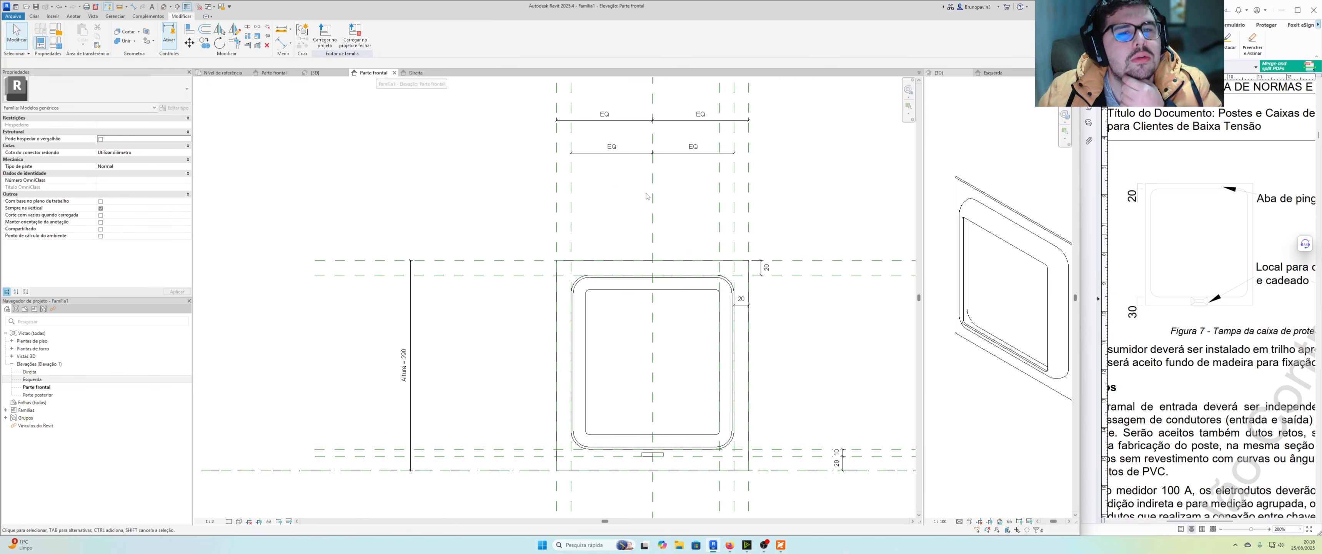
Mirror the horizontal reference plane at the frame's outer upper edge about a drawn axis and move the copy onto the inner frame's upper edge.
scroll(669, 274, "up", 2)
left_click(669, 275)
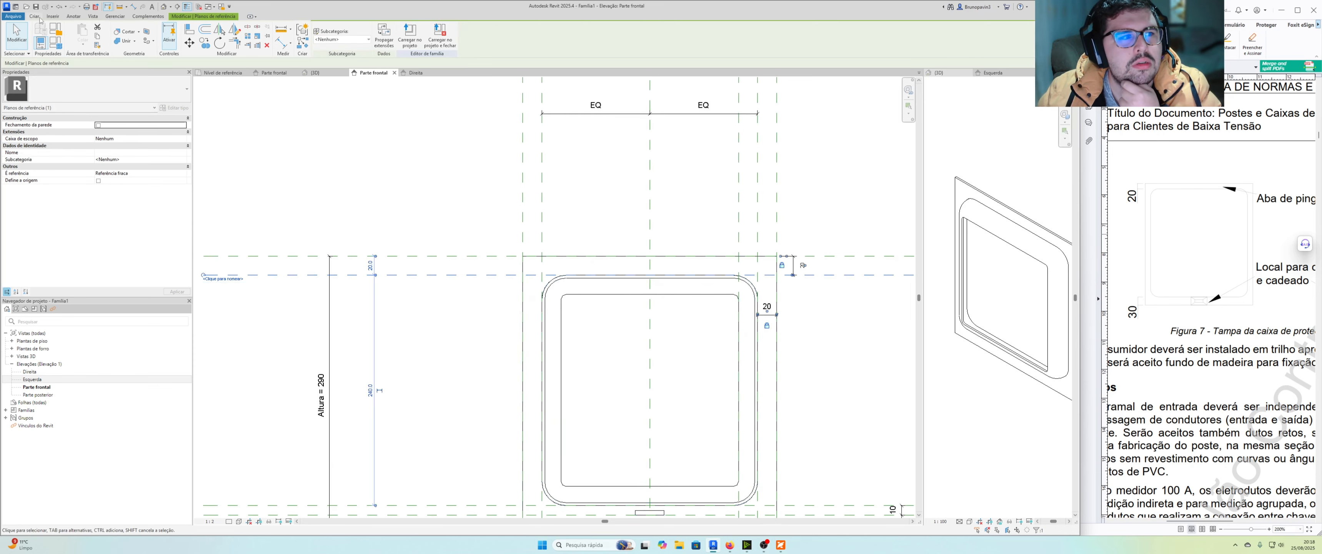
left_click(234, 30)
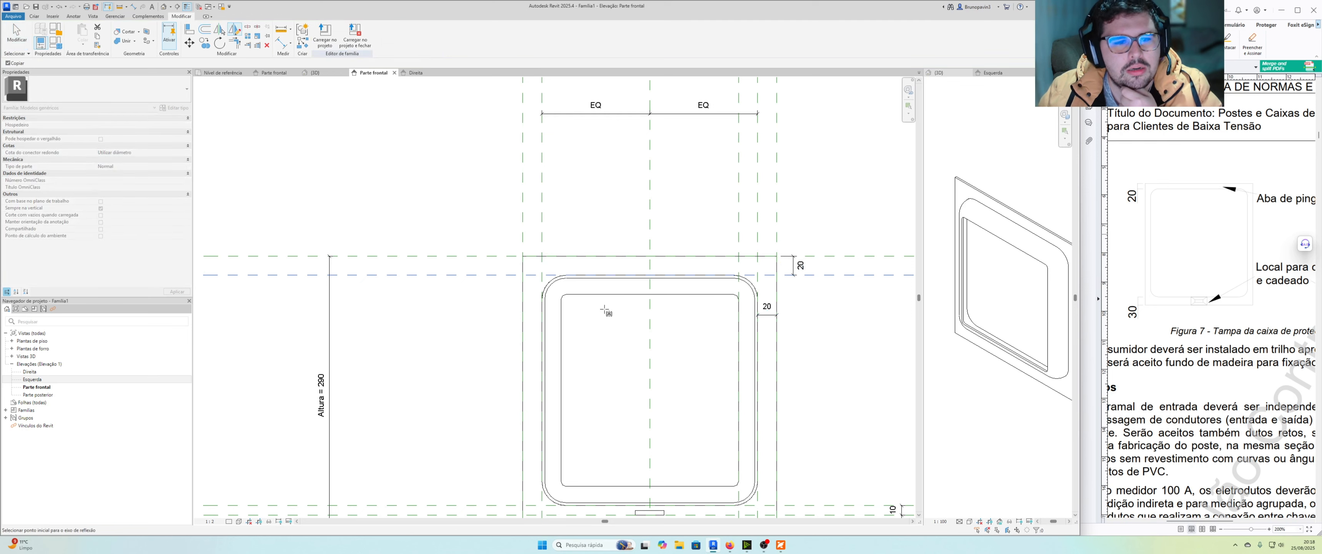
left_click(617, 286)
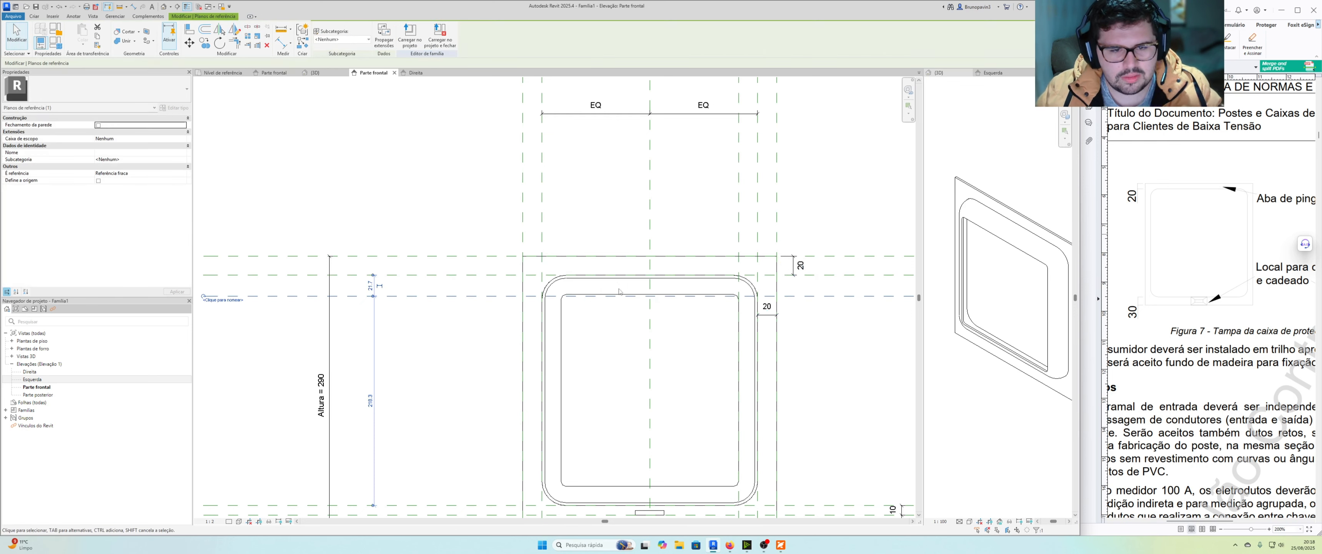
scroll(626, 295, "up", 1)
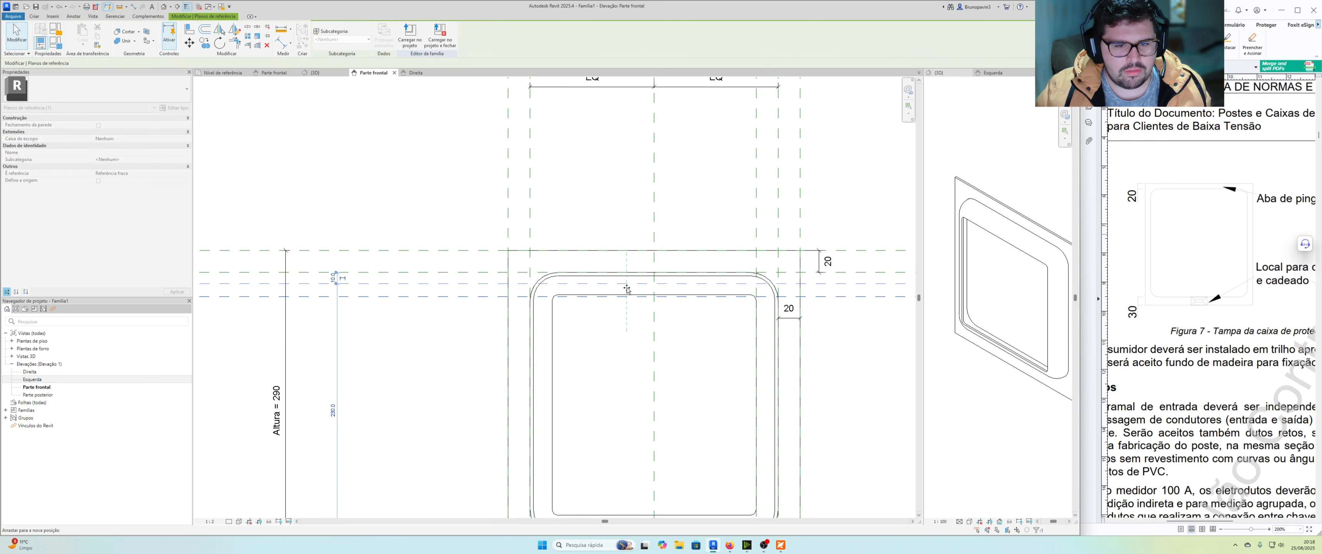
key("Escape")
scroll(641, 323, "down", 1)
middle_click_drag(642, 323, 644, 283)
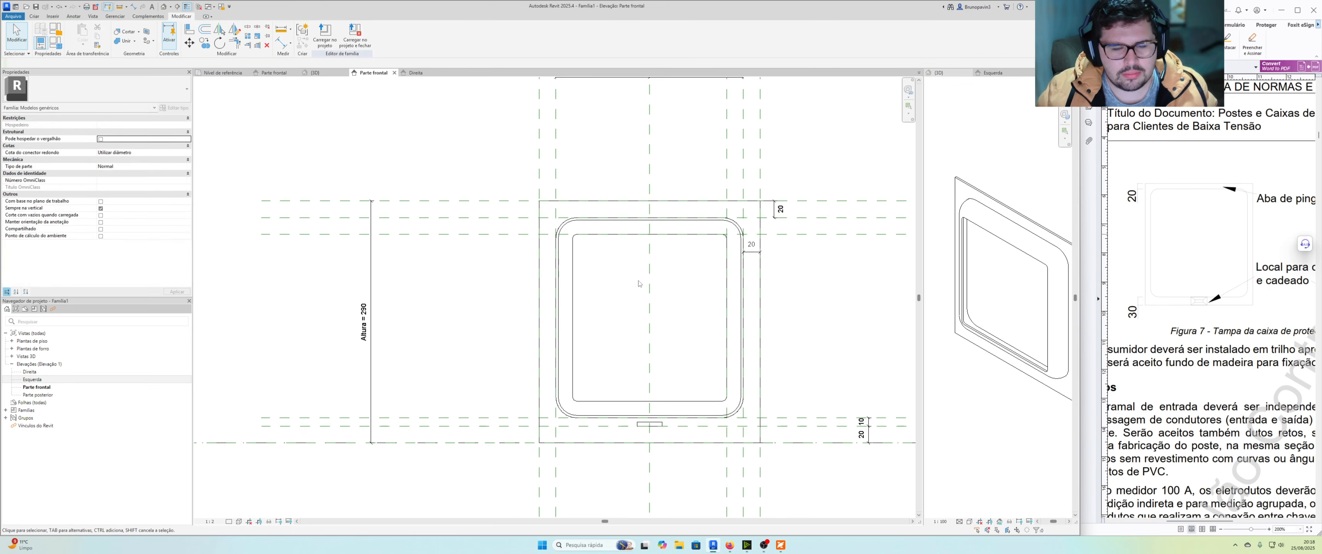
Mirror the inner frame's right-edge reference plane about the vertical center plane to reference its left edge.
scroll(644, 284, "up", 1)
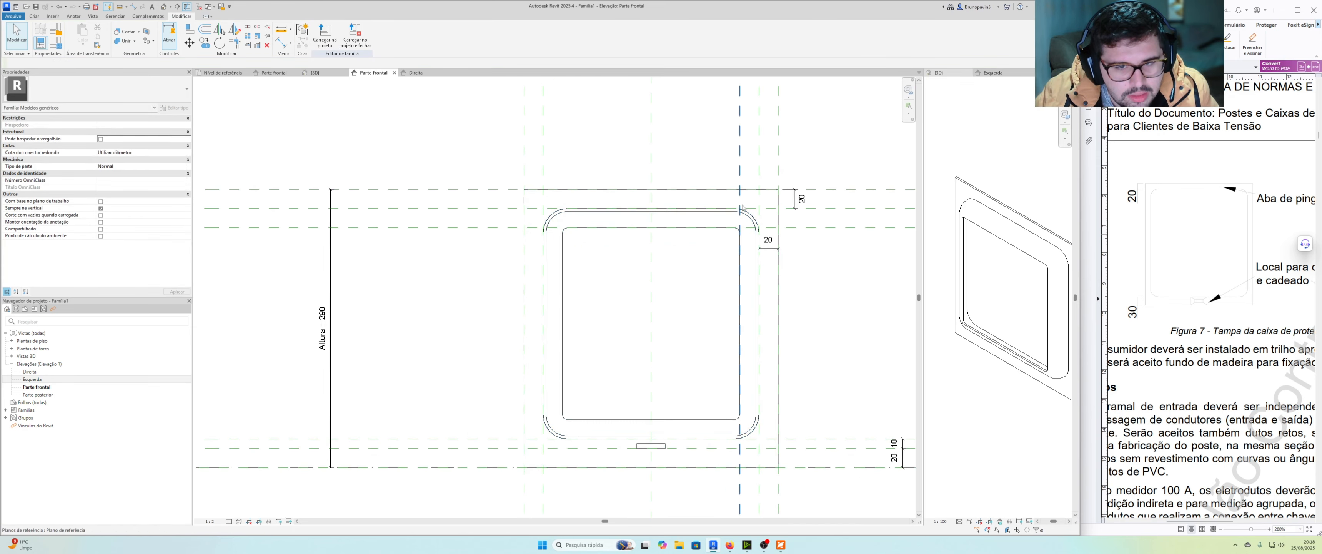
left_click(740, 217)
scroll(739, 217, "up", 1)
scroll(739, 217, "up", 1)
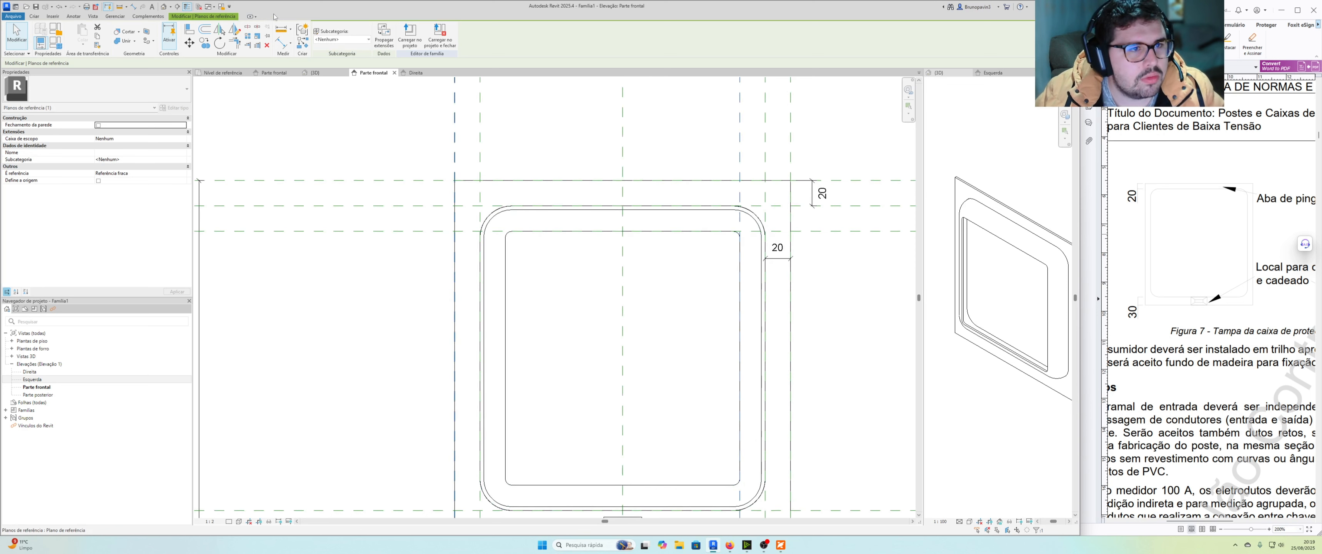
left_click(219, 29)
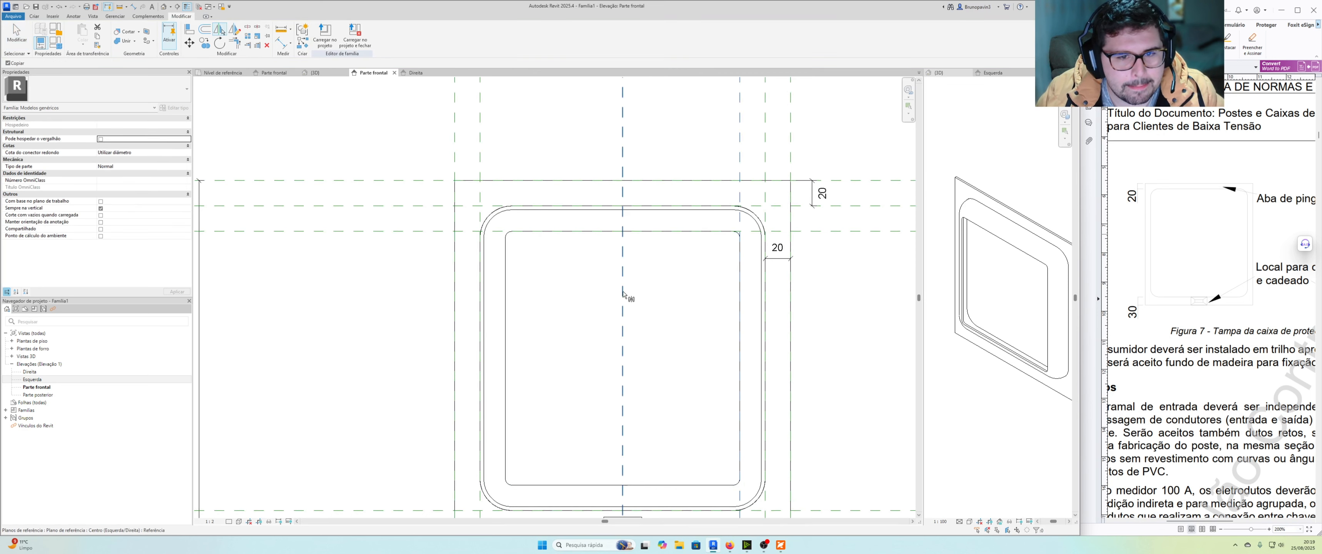
left_click(623, 293)
Mirror the inner frame's upper-edge reference plane about an axis drawn from the left edge's midpoint to reference the lower edge.
left_click(442, 231)
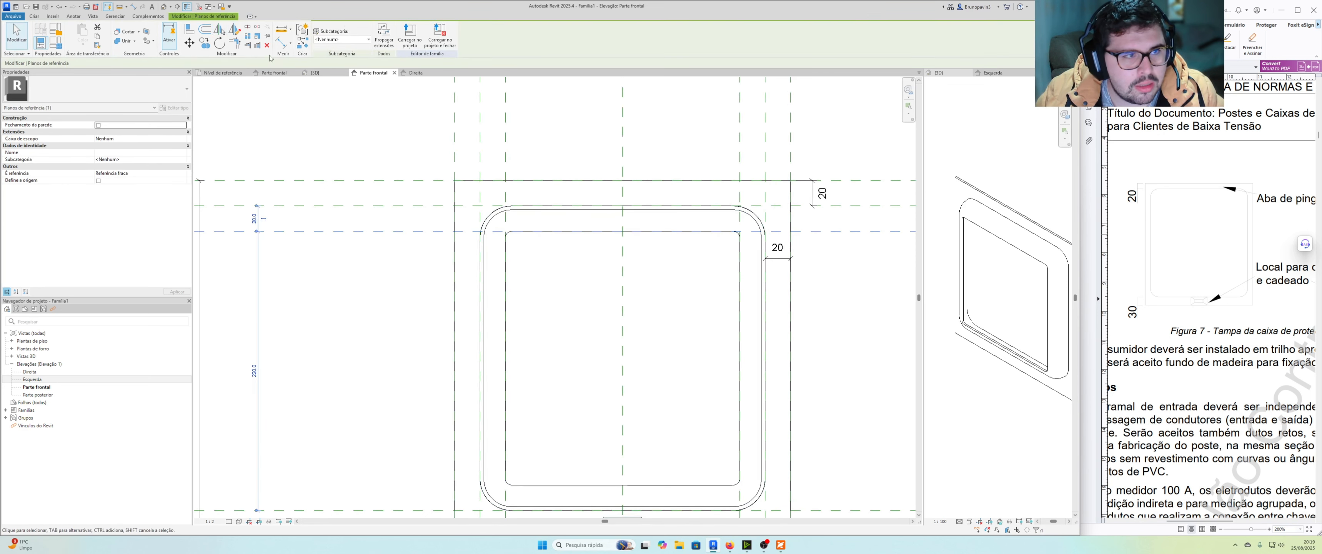
left_click(234, 31)
left_click(506, 354)
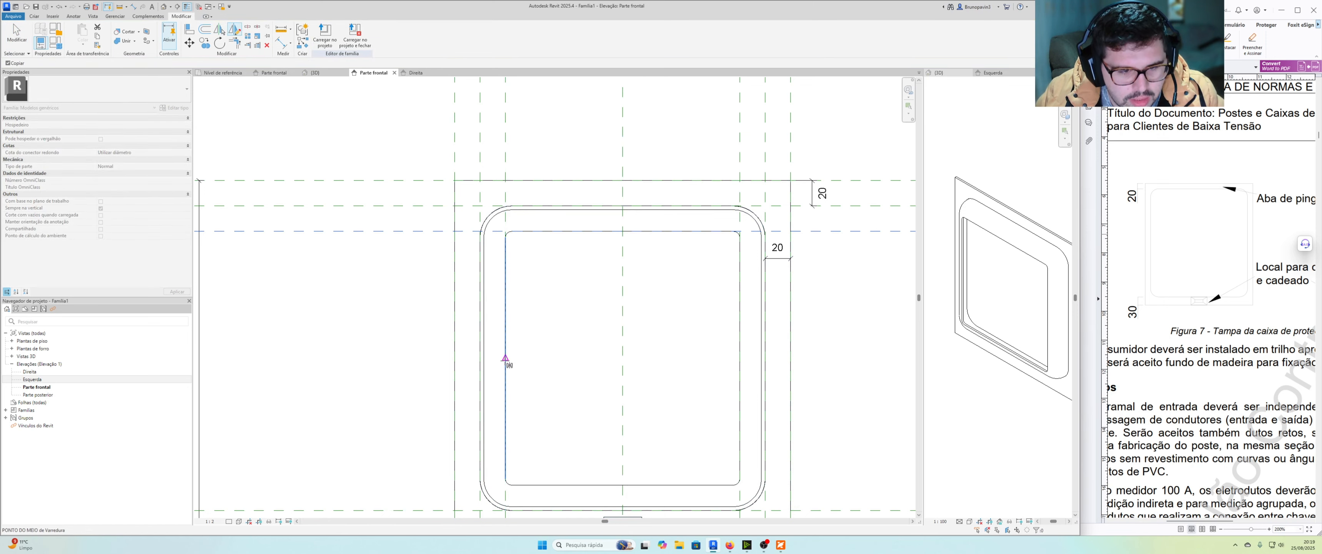
left_click(554, 356)
scroll(616, 334, "down", 3)
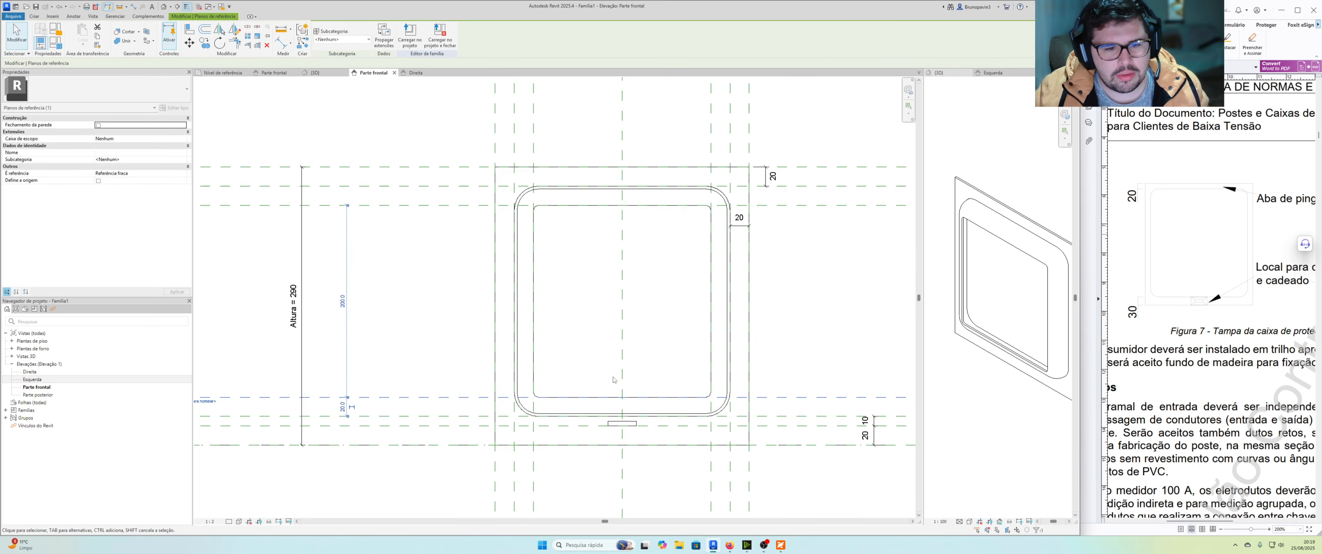
key("Escape")
Examine the side view and its thickness dimensions of the protection box cover in Figura 7 of the standard.
scroll(610, 324, "up", 3)
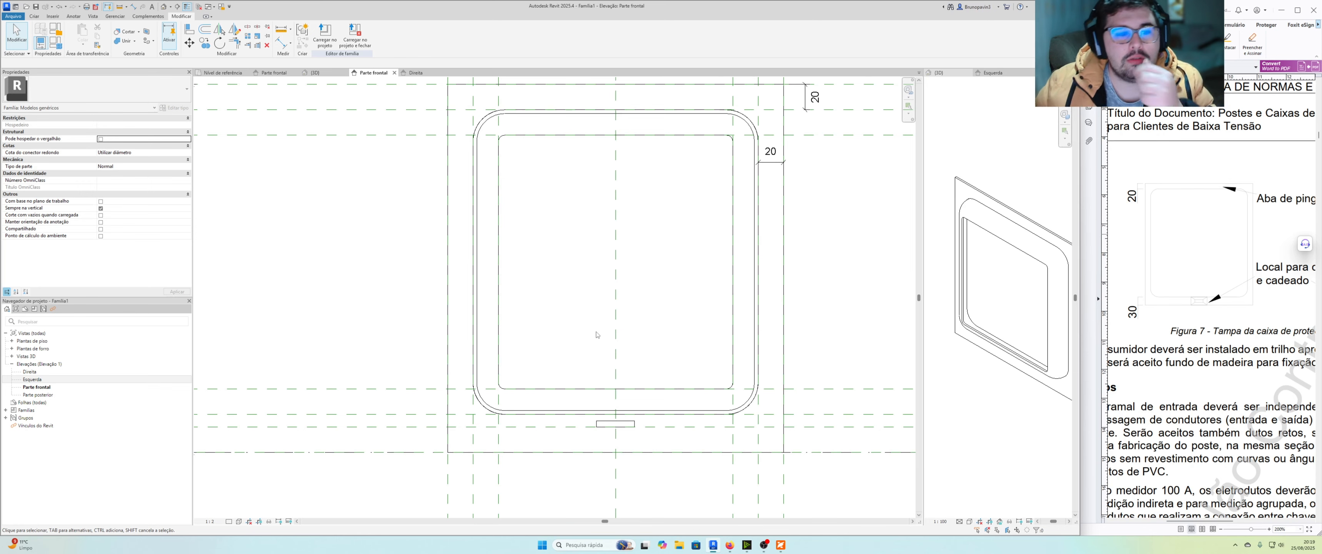
middle_click_drag(597, 334, 566, 329)
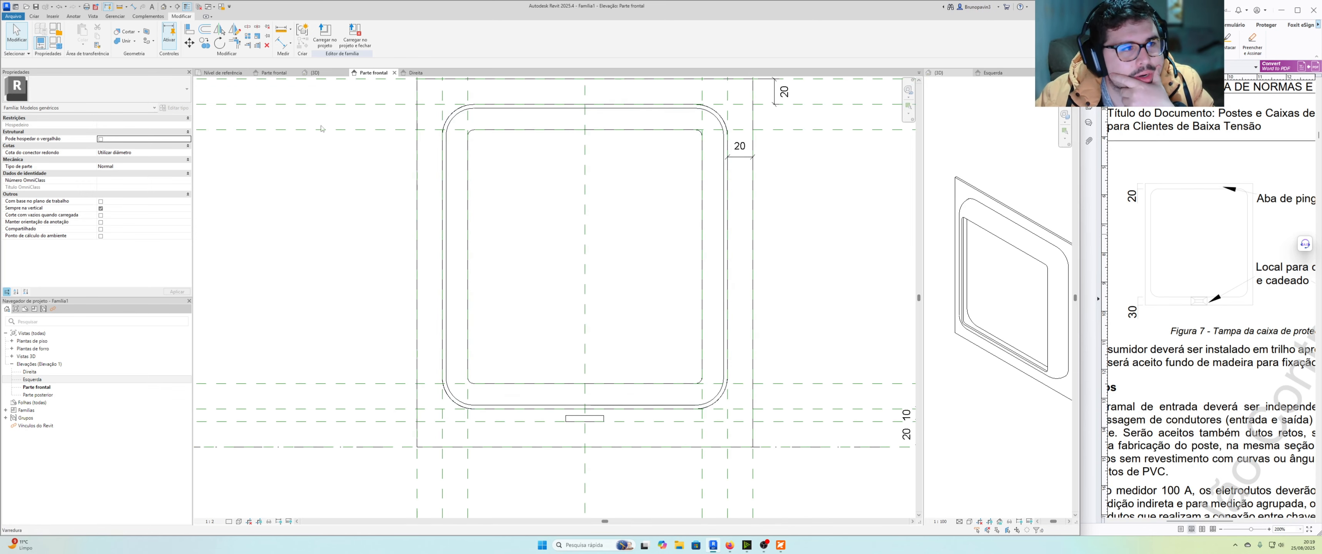
left_click(35, 17)
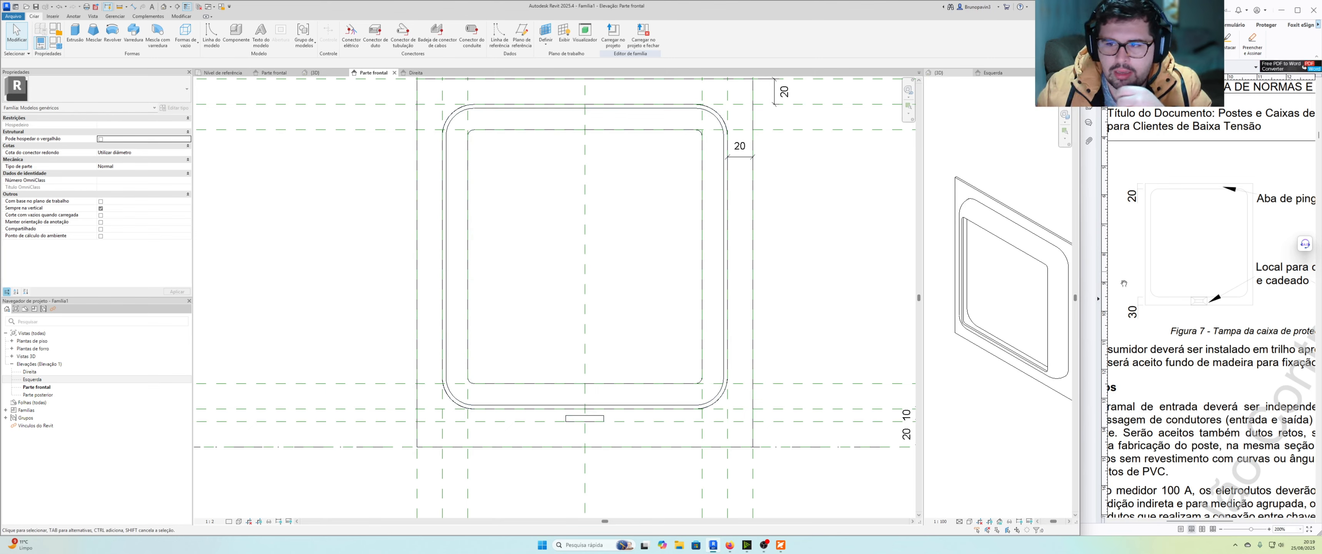
left_click_drag(1314, 297, 1306, 292)
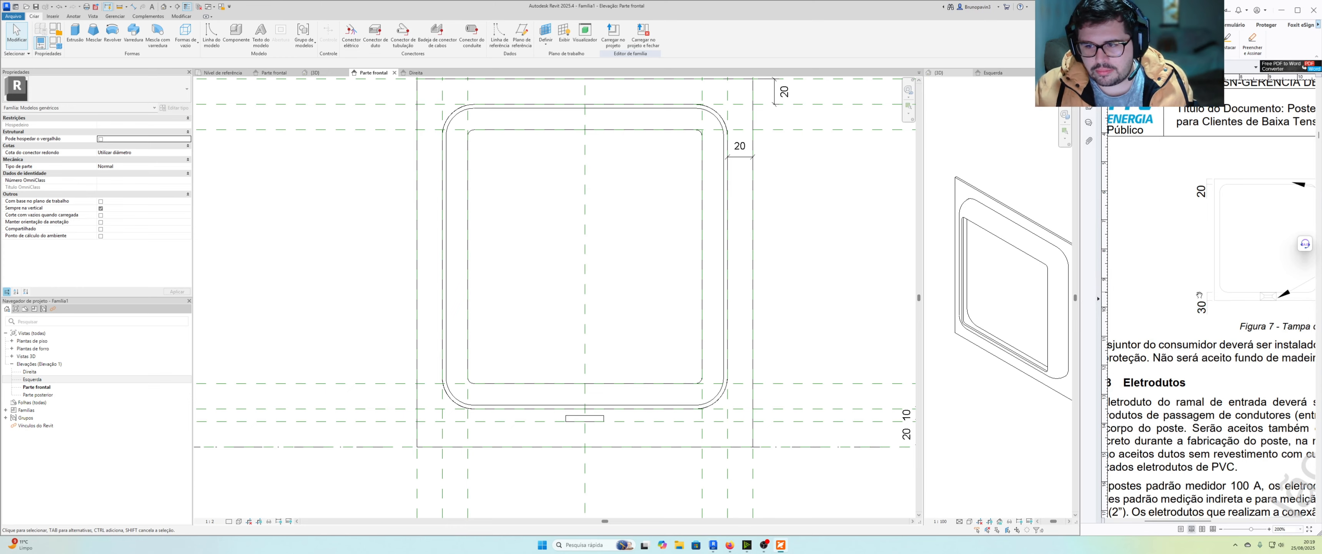
scroll(1200, 294, "down", 4, "ctrl")
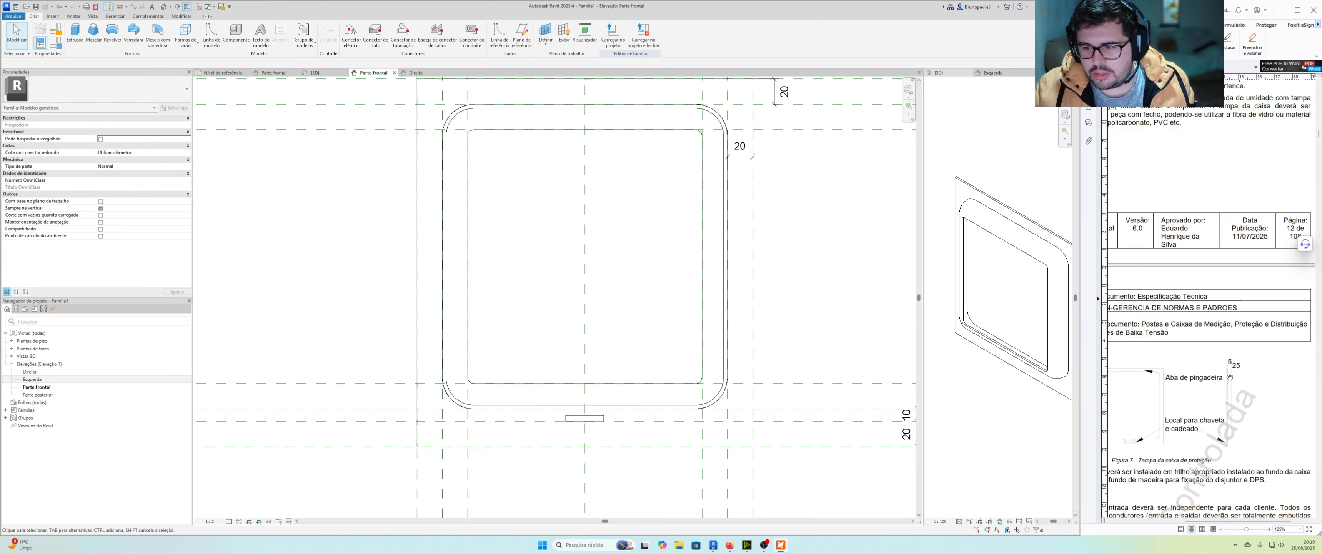
scroll(1230, 377, "up", 5, "ctrl")
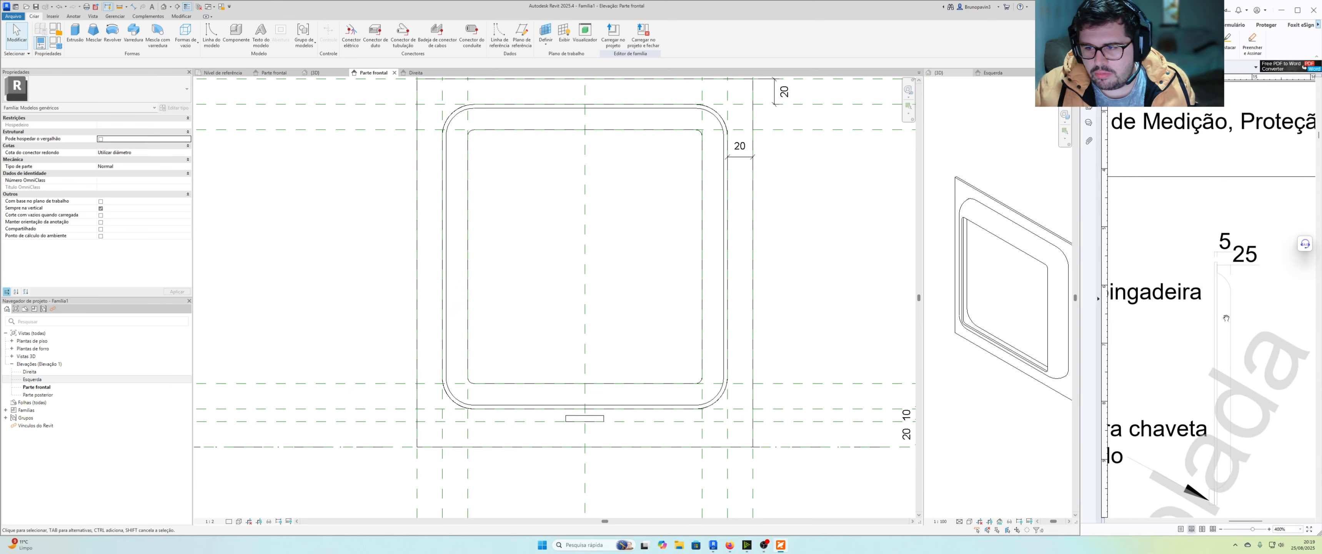
scroll(1233, 280, "down", 3, "ctrl")
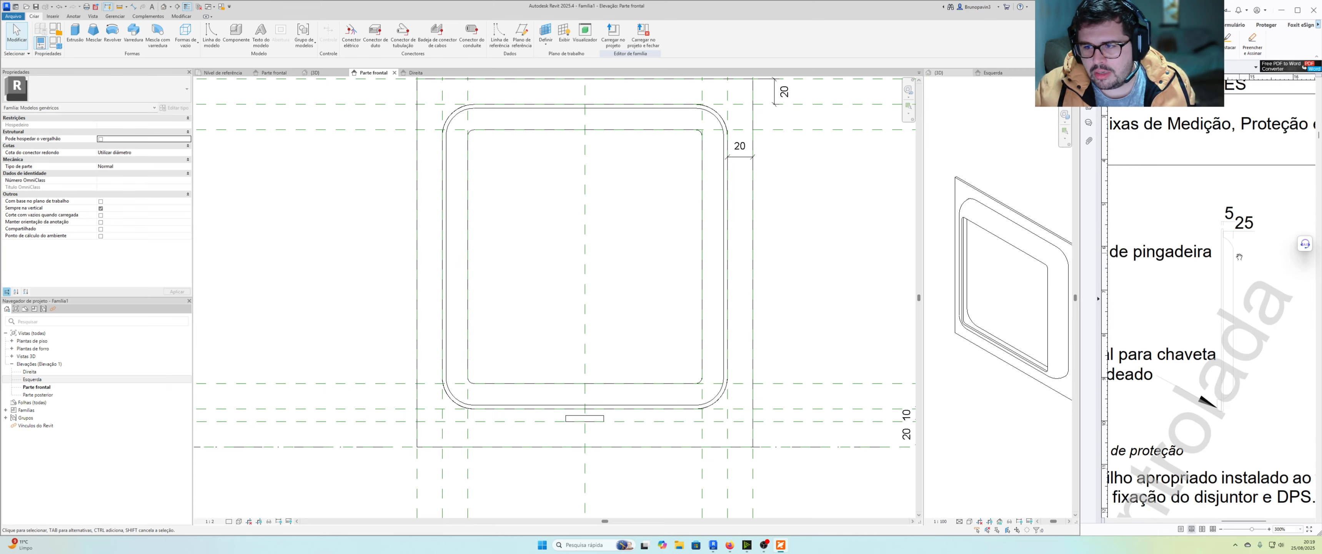
scroll(1247, 323, "down", 4, "ctrl")
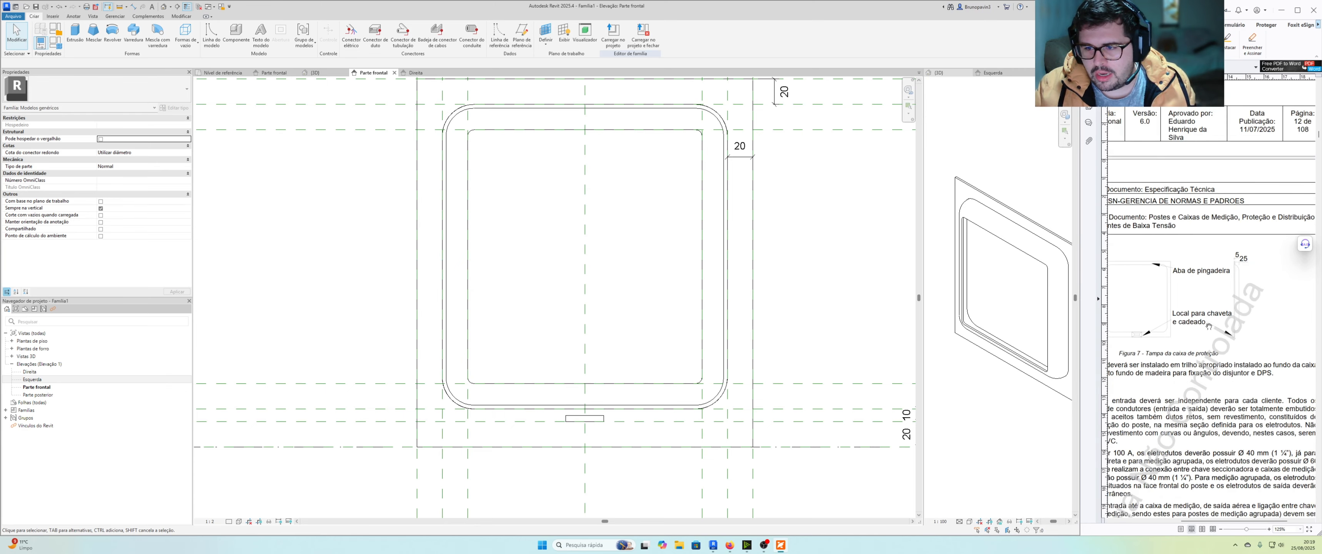
scroll(1250, 260, "up", 3, "ctrl")
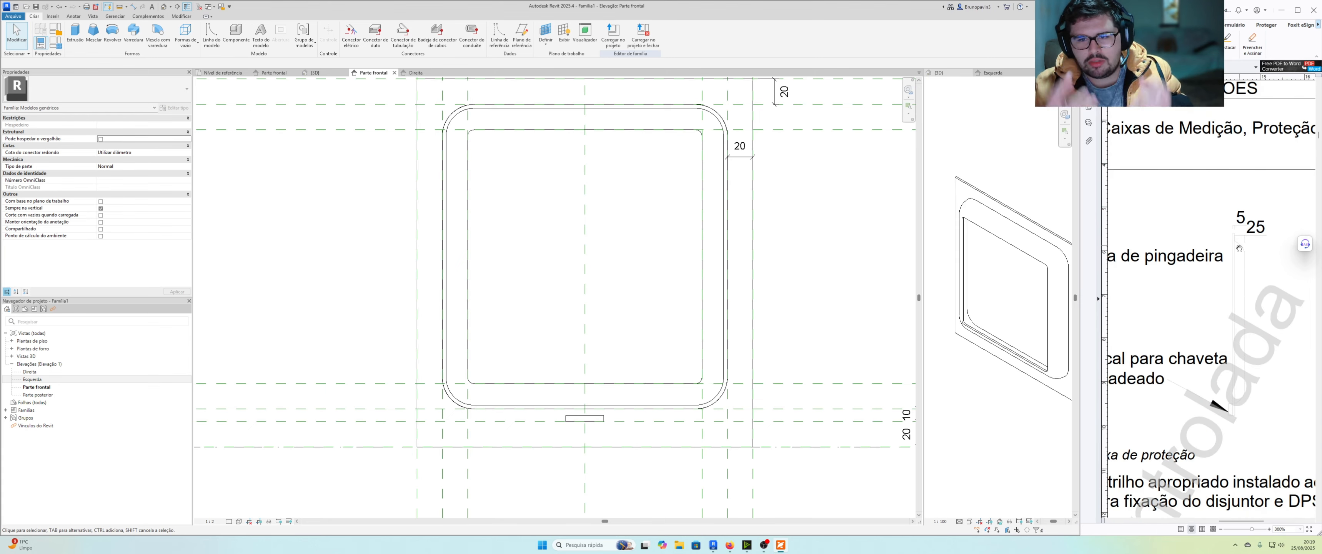
Open the frame's sweep for editing to check its path and profile, and leave the edit mode.
middle_click_drag(650, 198, 667, 225)
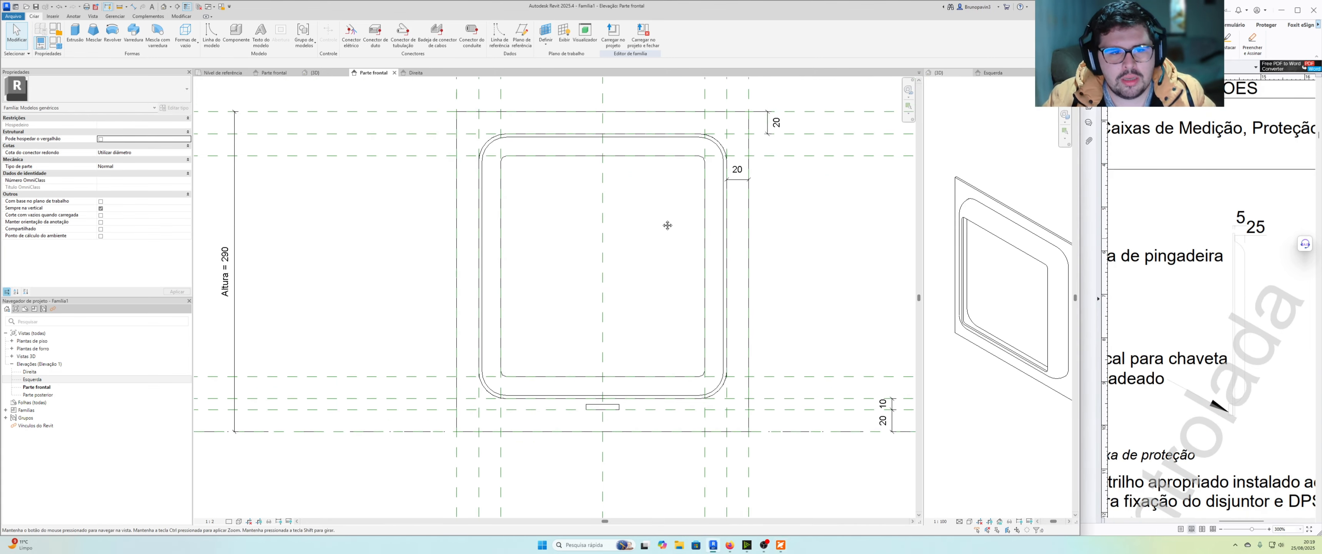
double_click(542, 158)
scroll(541, 158, "up", 1)
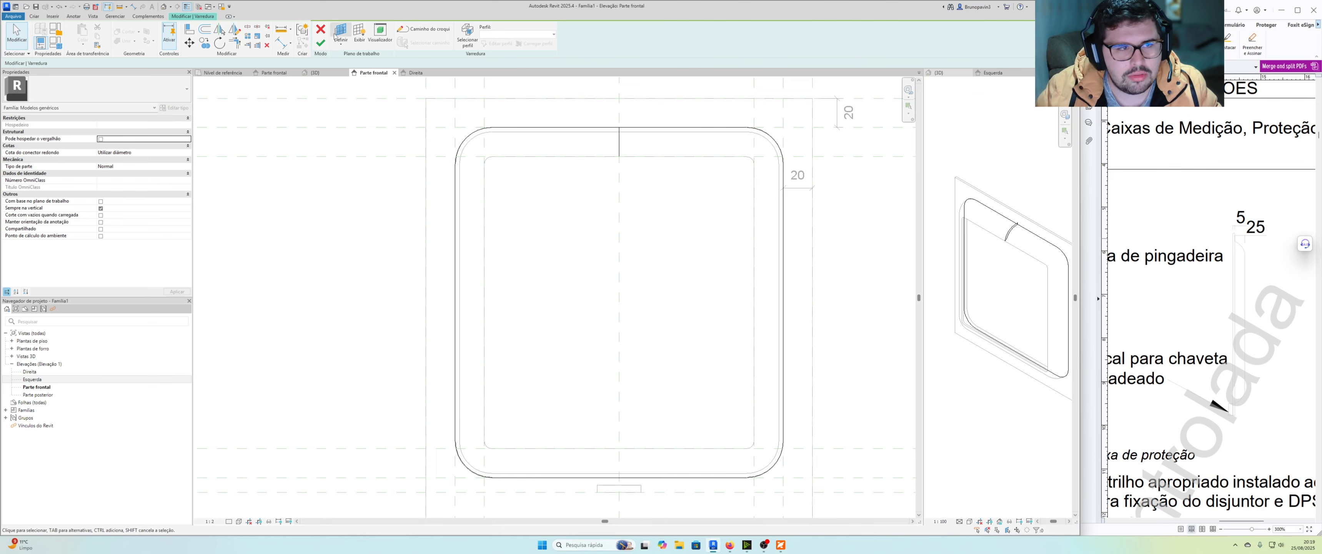
left_click(321, 44)
scroll(610, 215, "down", 2)
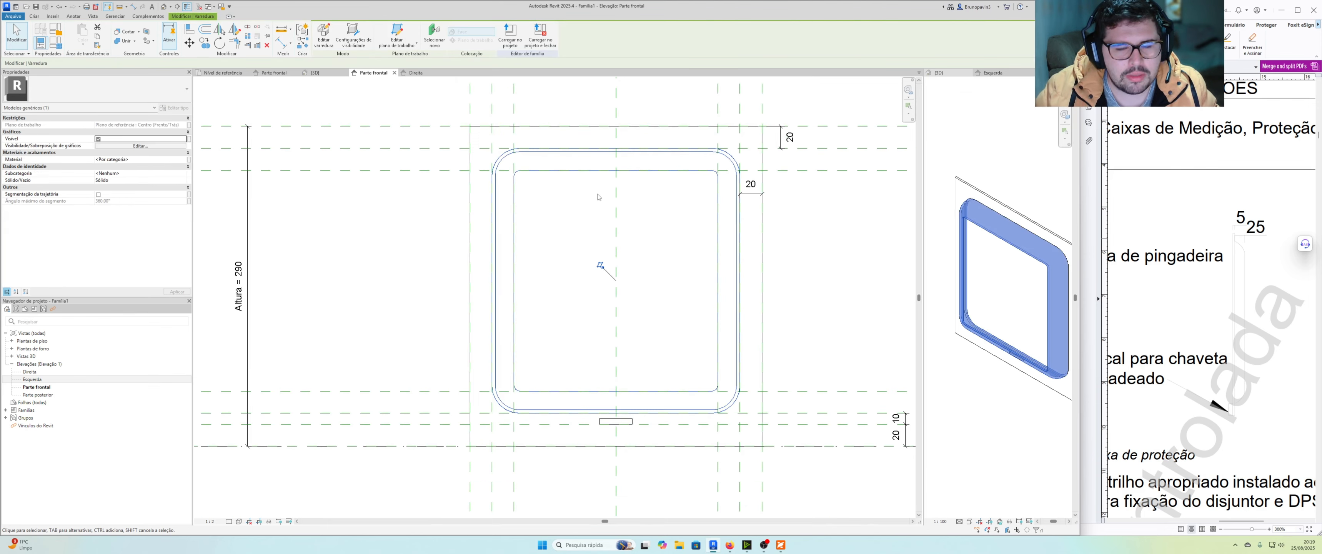
Extend the horizontal dimension between the outer edge and the frame to include the inner frame's right reference plane.
left_click(606, 196)
scroll(687, 209, "up", 2)
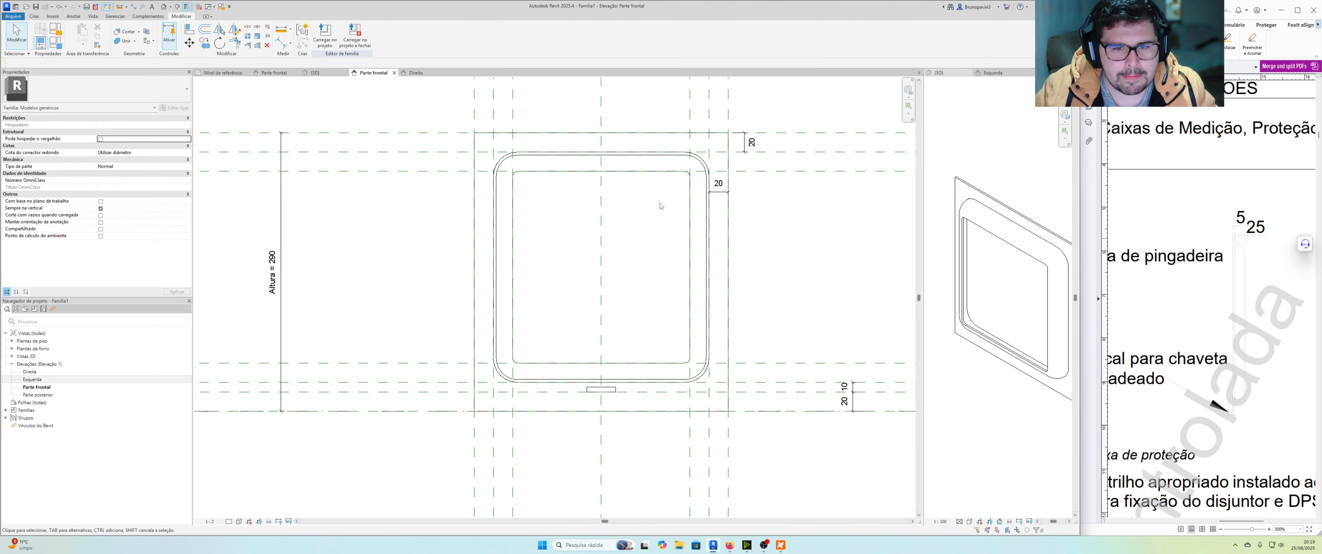
left_click(738, 188)
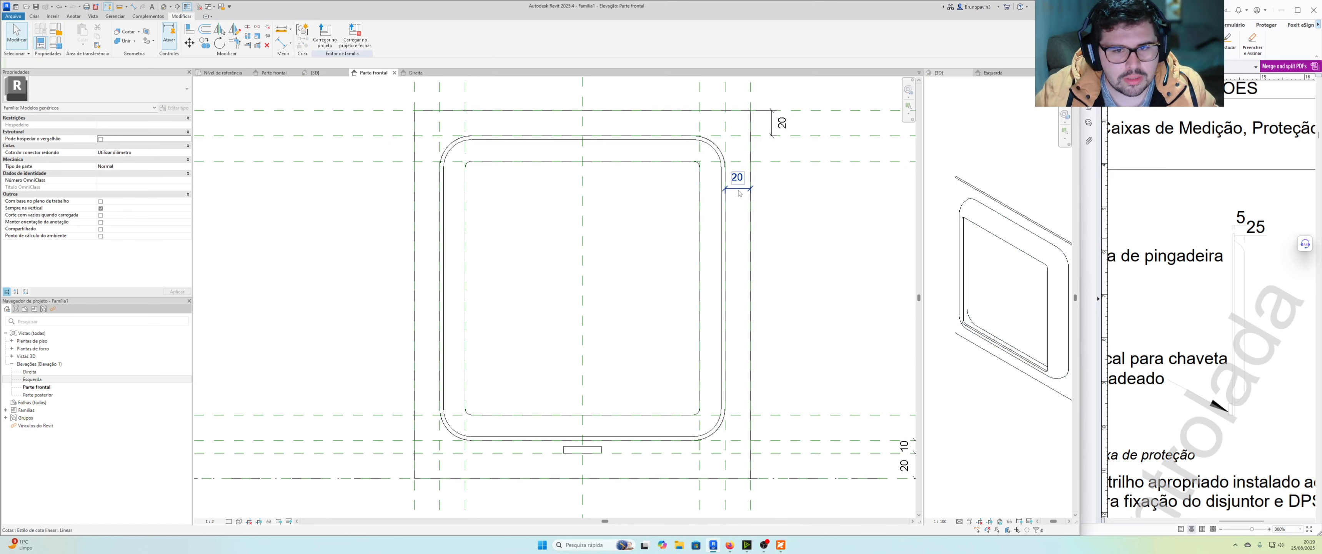
middle_click_drag(777, 183, 786, 232)
key("Escape")
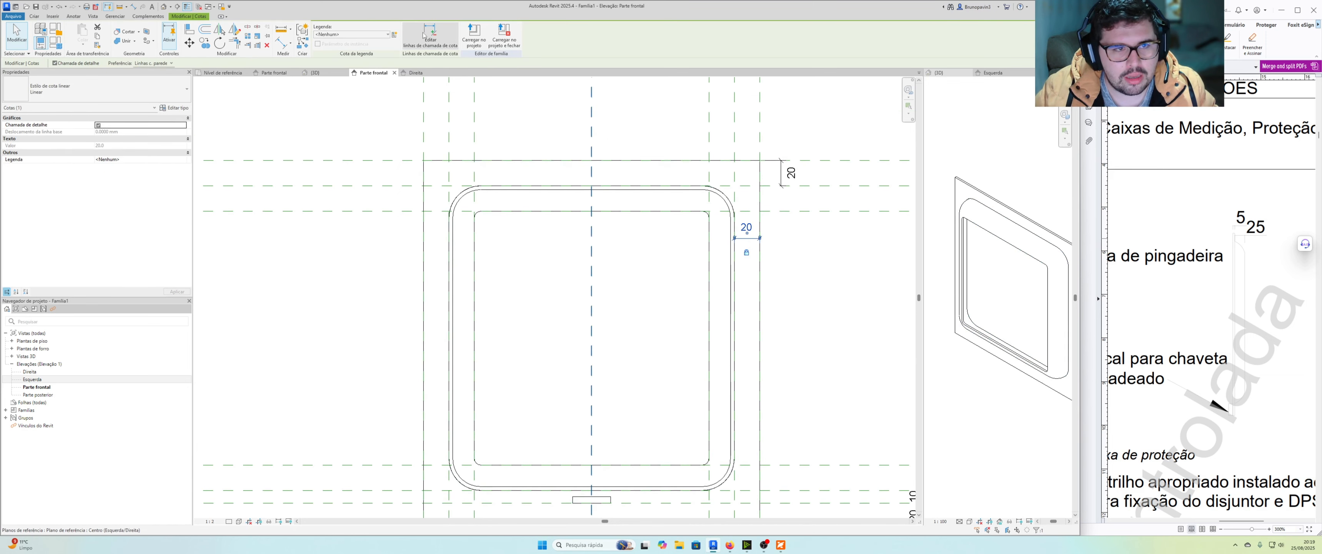
scroll(591, 171, "up", 2)
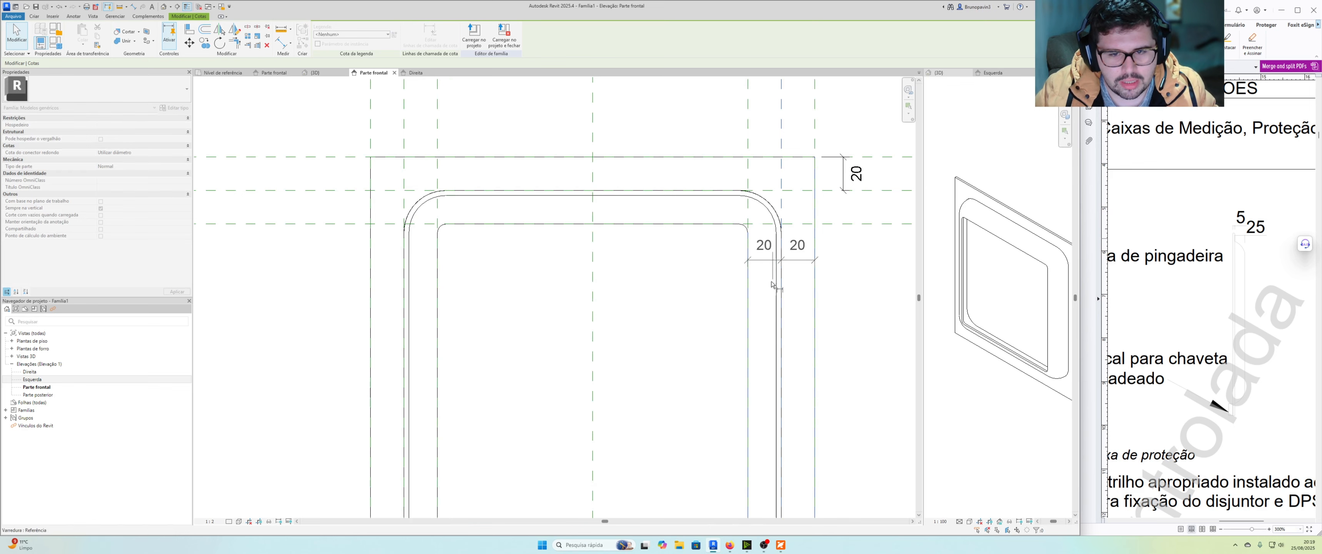
left_click(759, 260)
scroll(765, 284, "down", 3)
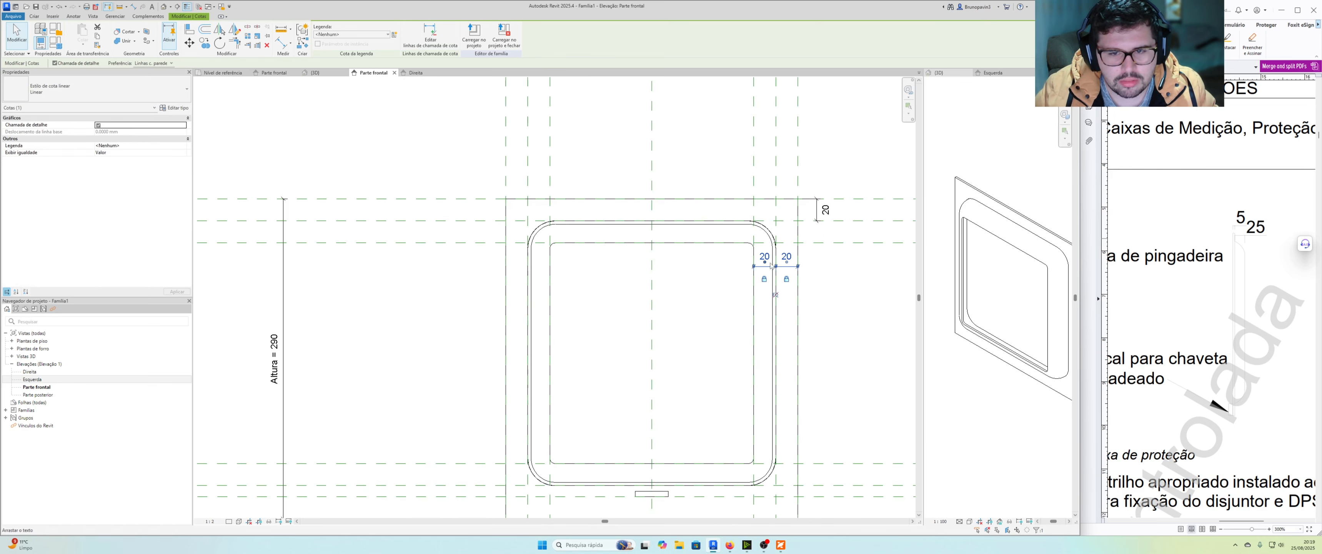
Extend the vertical dimension beside the upper-right corner to include the inner frame's upper reference plane.
scroll(719, 312, "up", 3)
middle_click_drag(765, 285, 669, 311)
key("d")
key("i")
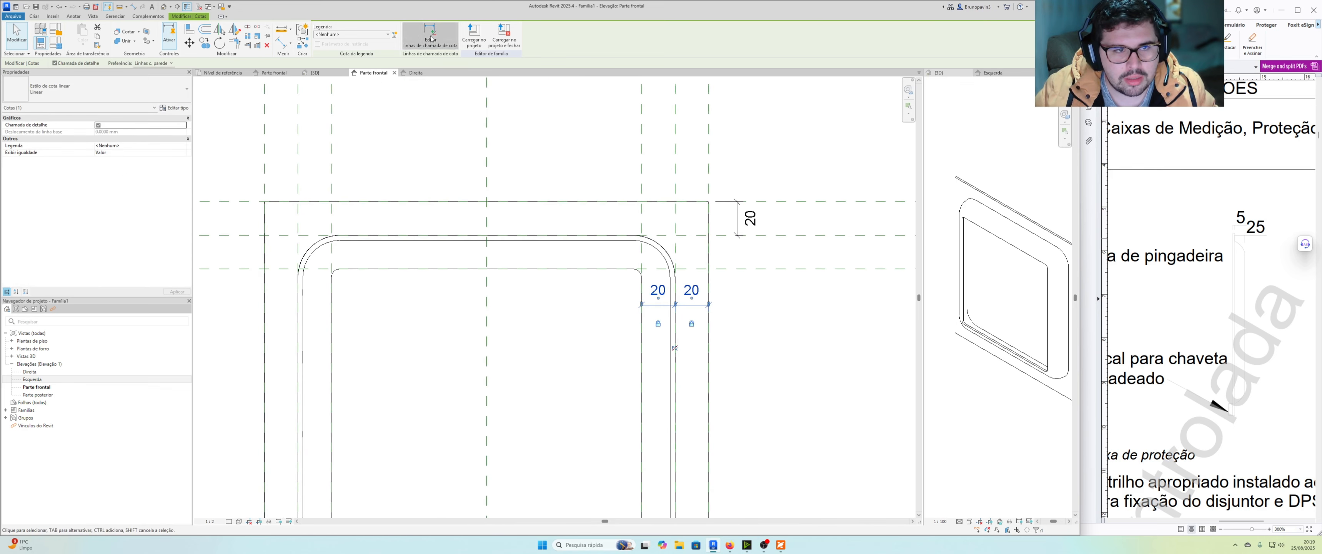
left_click(739, 253)
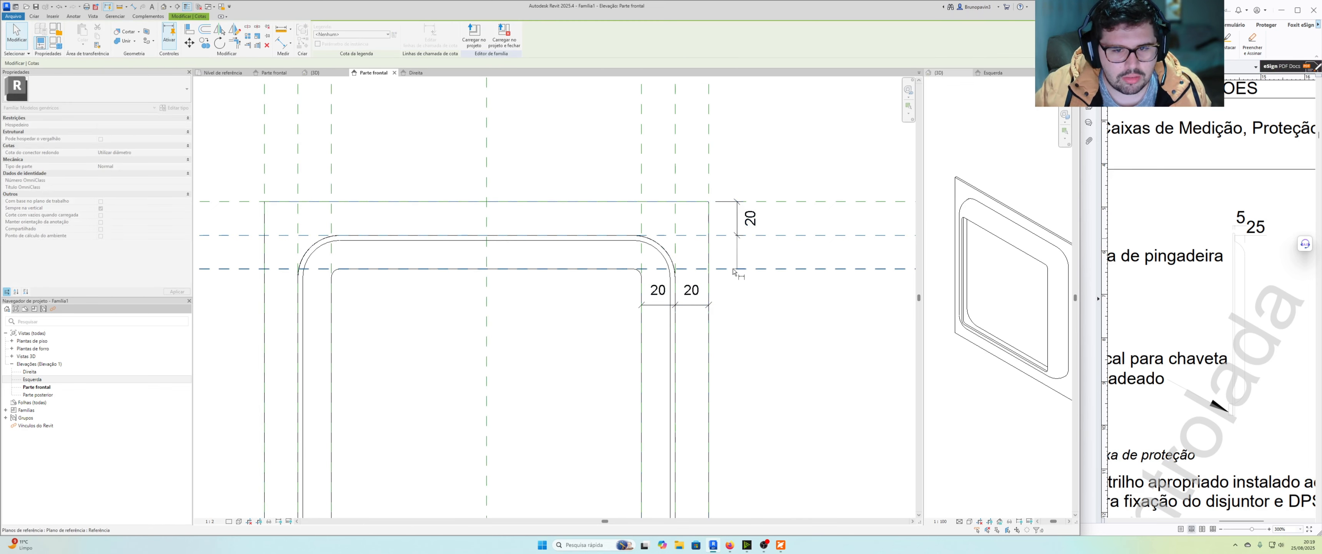
left_click(752, 251)
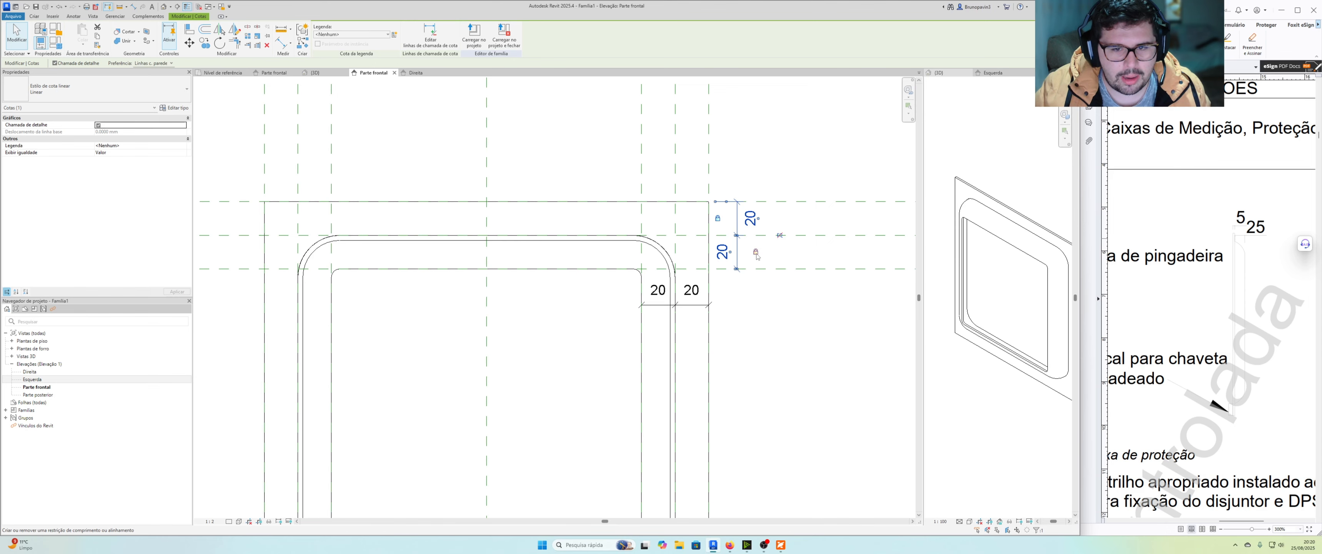
key("Escape")
scroll(574, 327, "down", 4)
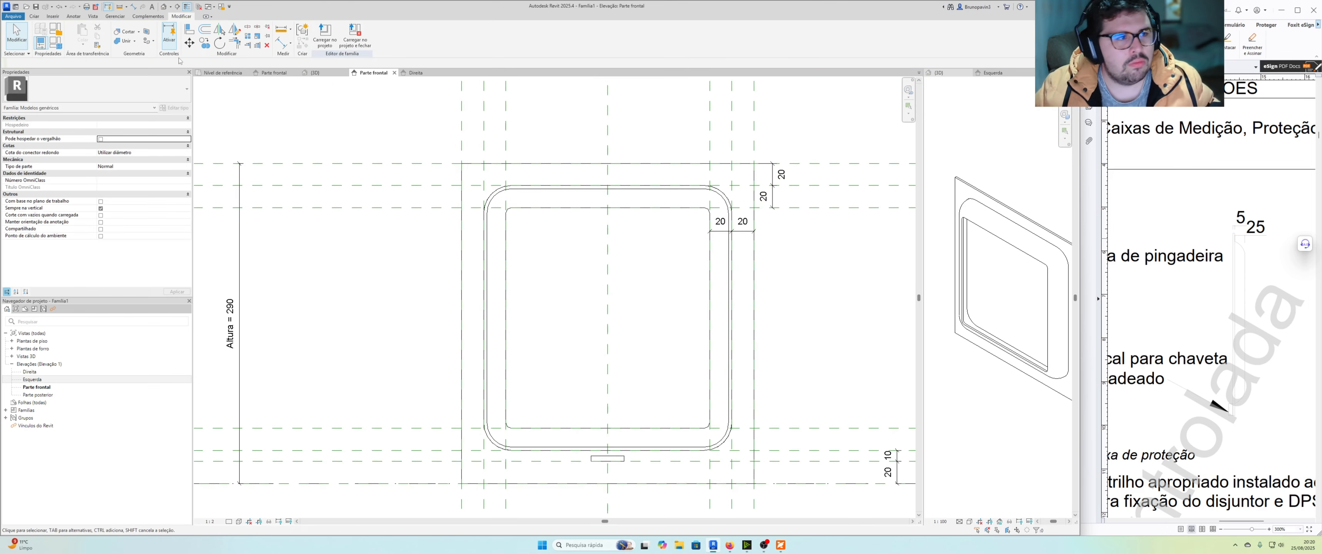
Start an extrusion and pick the inner opening's upper, left and lower edges with both left corner arcs, locking them to the geometry.
left_click(34, 17)
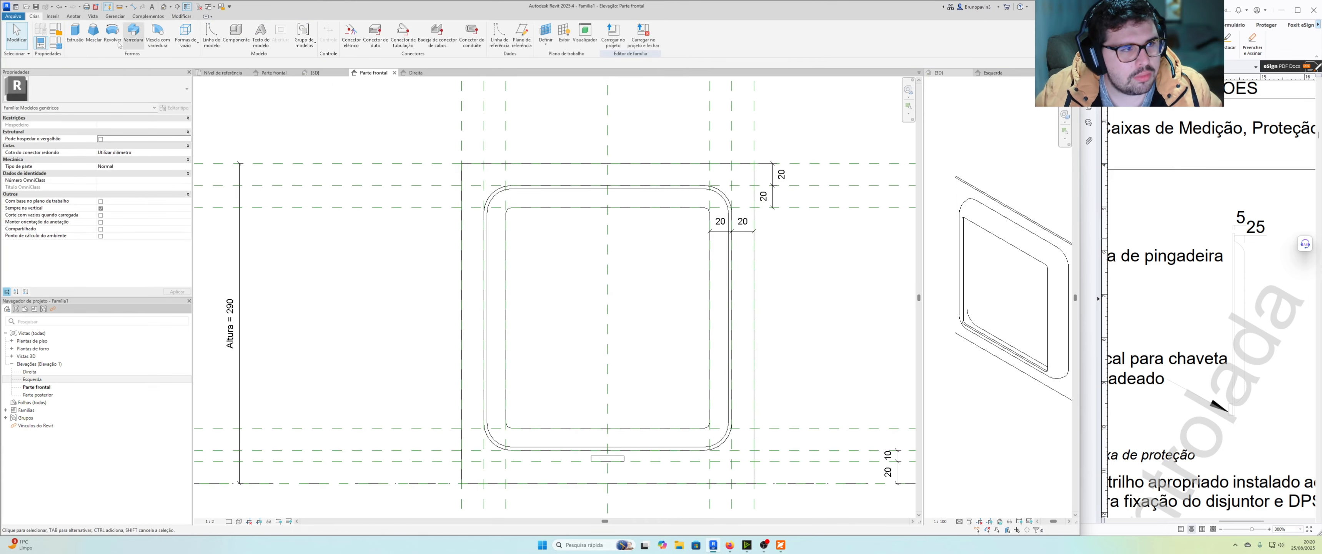
left_click(75, 33)
left_click(396, 46)
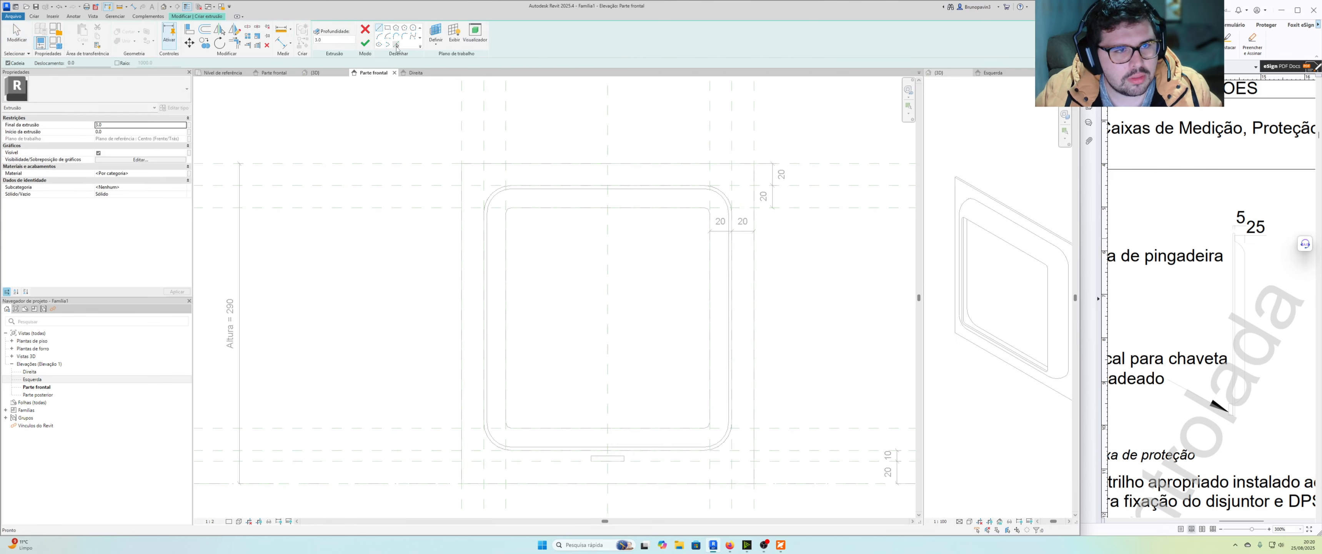
scroll(528, 213, "up", 3)
left_click(541, 203)
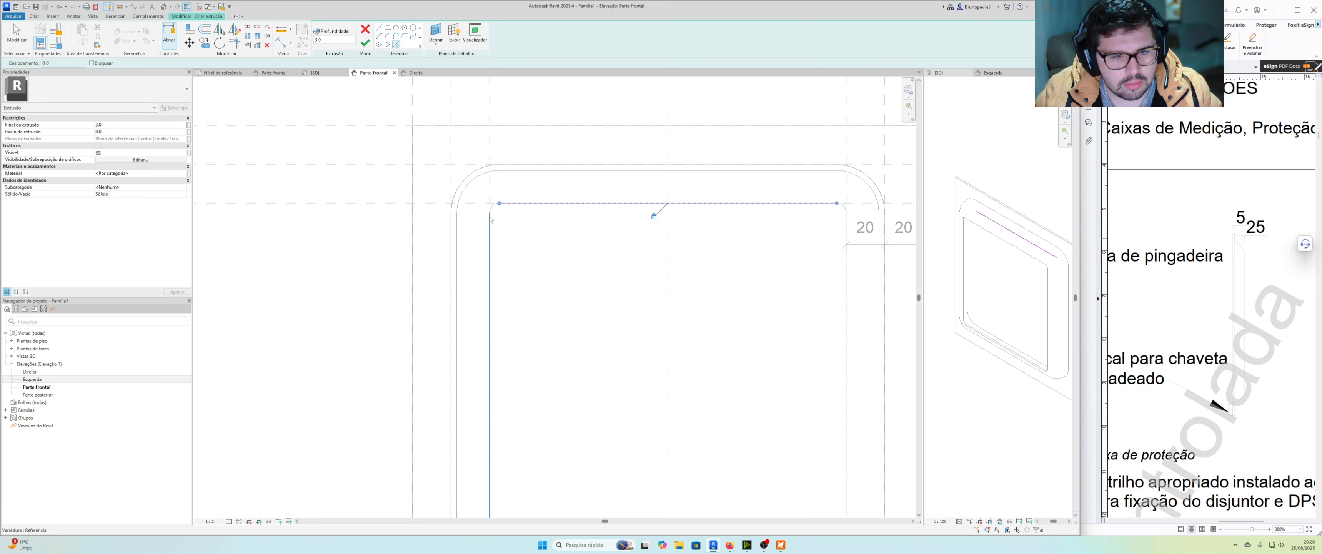
left_click(493, 210)
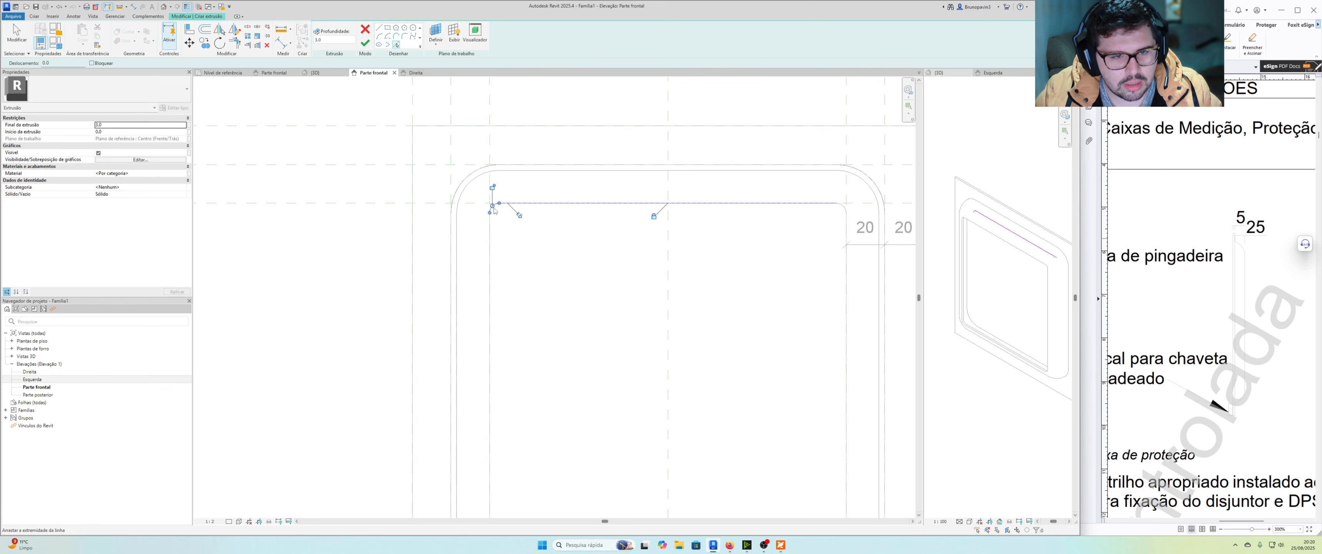
left_click(491, 257)
middle_click_drag(553, 259, 558, 142)
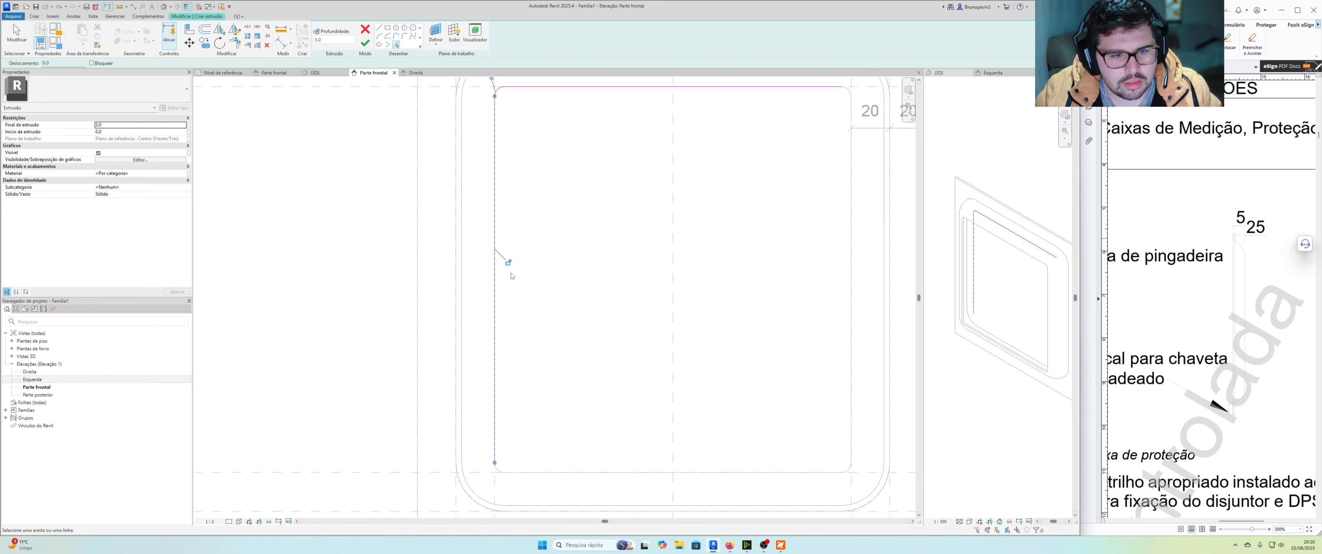
left_click(554, 473)
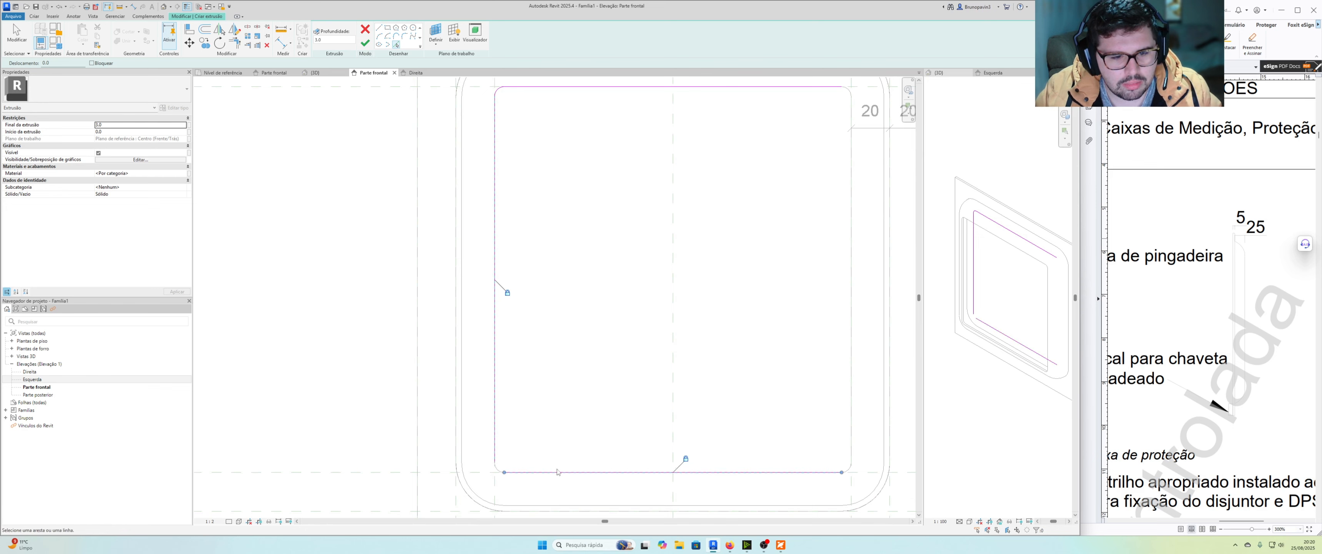
scroll(558, 472, "up", 1)
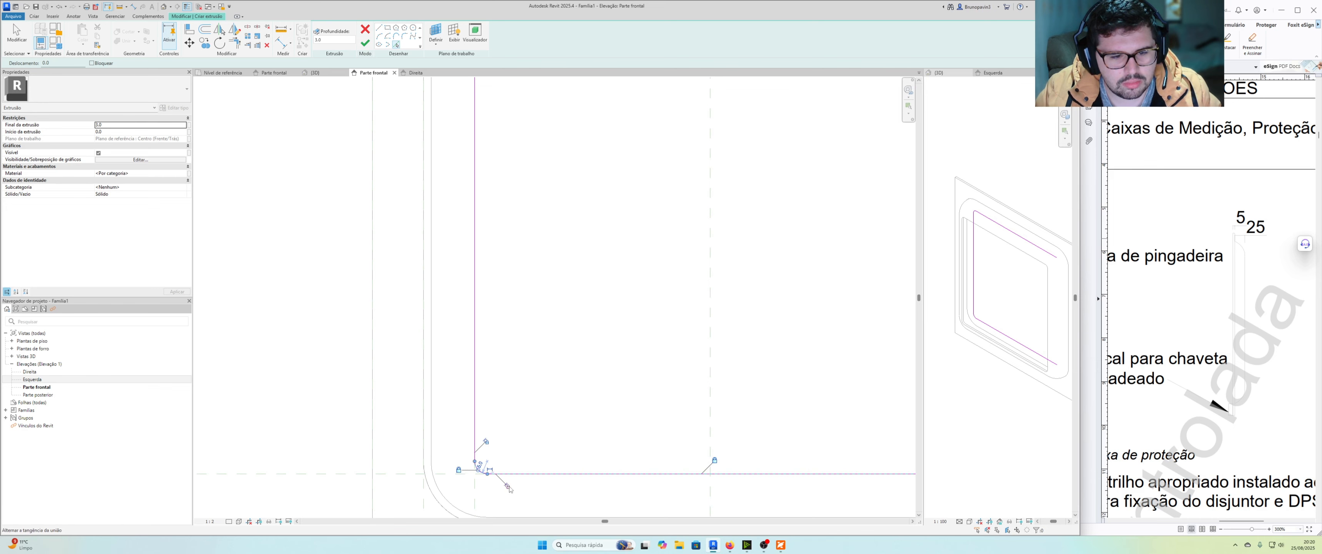
middle_click_drag(651, 185, 650, 436)
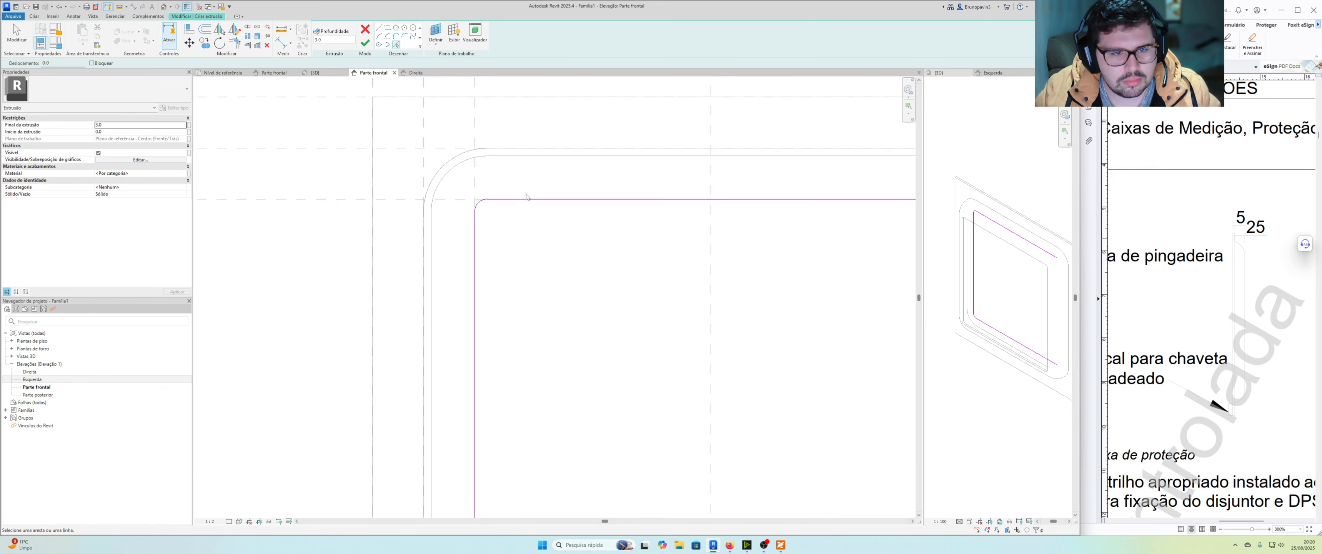
left_click(481, 206)
left_click(518, 226)
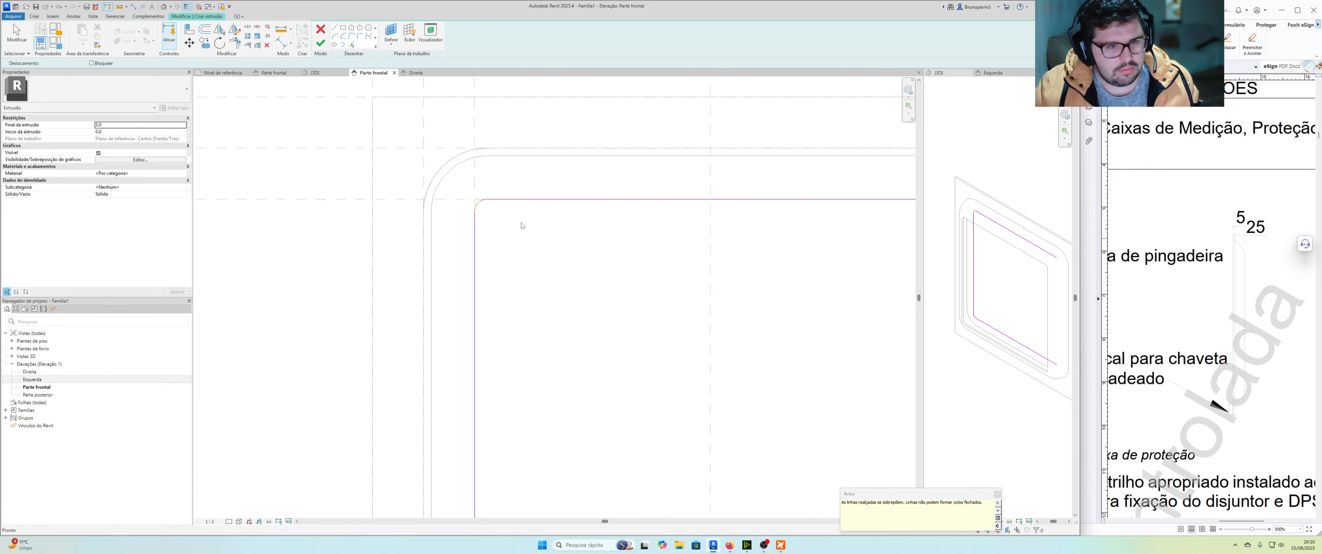
key("ctrl+z")
middle_click_drag(500, 213, 601, 523)
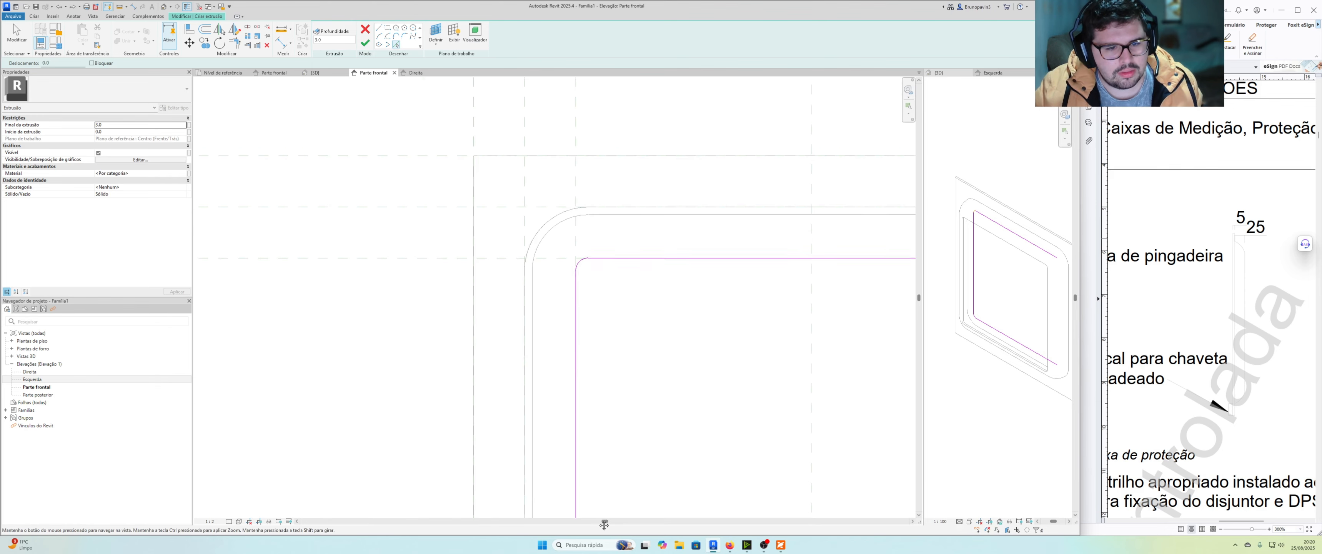
key("Escape")
left_click(583, 266)
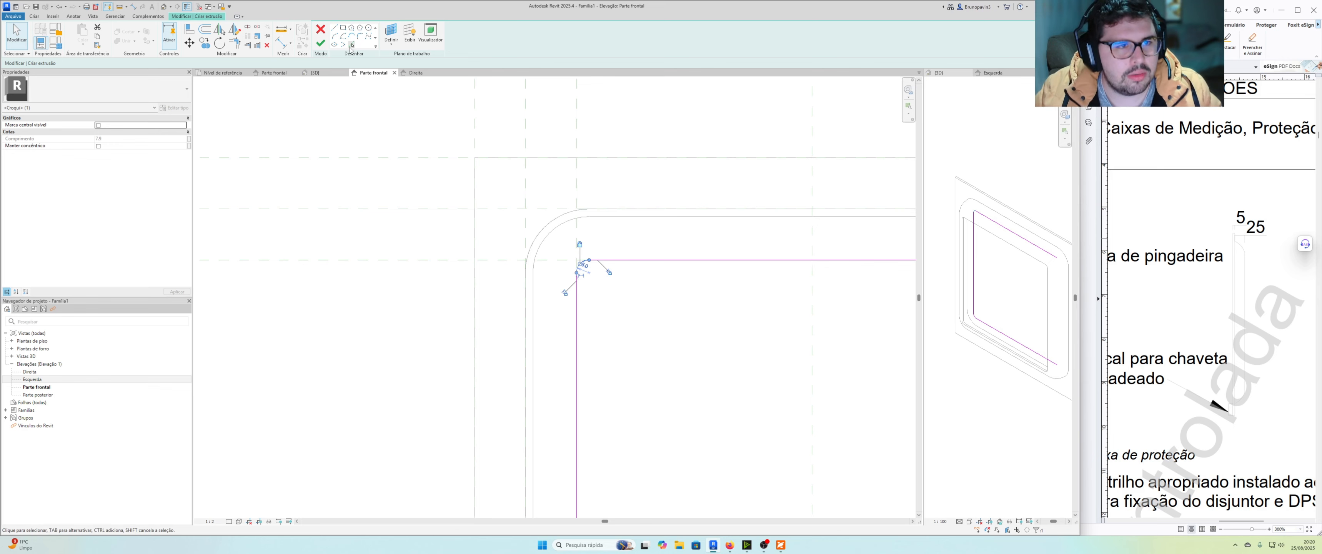
Pick the inner opening's upper-right corner arc and right edge into the extrusion sketch, deleting the over-constraining dimension.
left_click(351, 46)
middle_click_drag(772, 254, 418, 250)
left_click(691, 261)
scroll(693, 275, "up", 1)
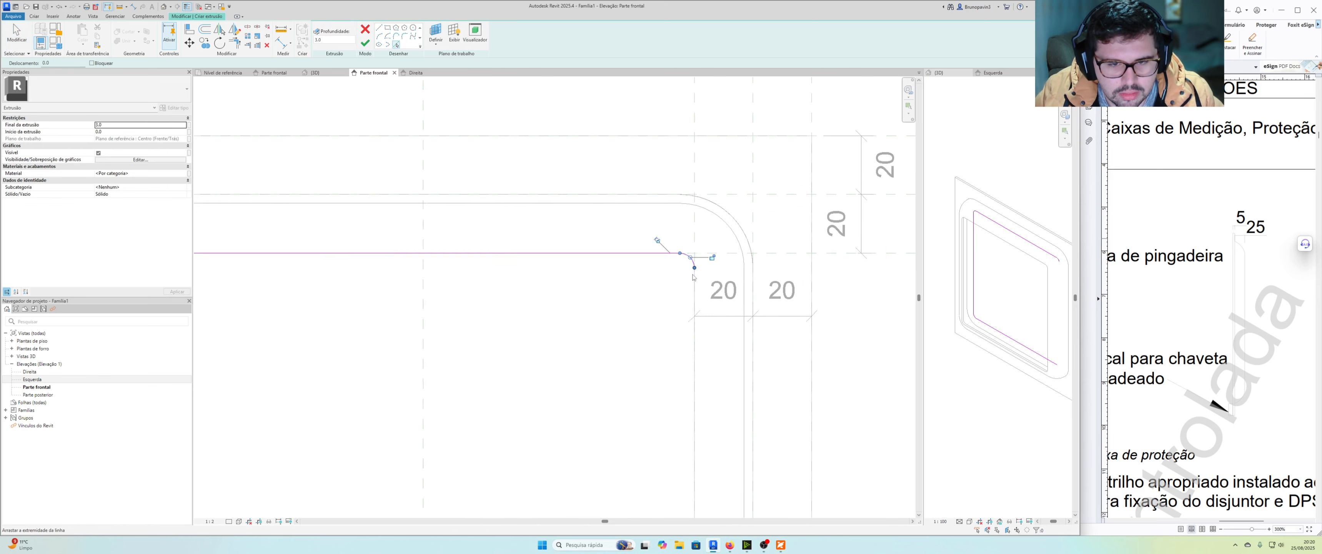
scroll(693, 277, "up", 1)
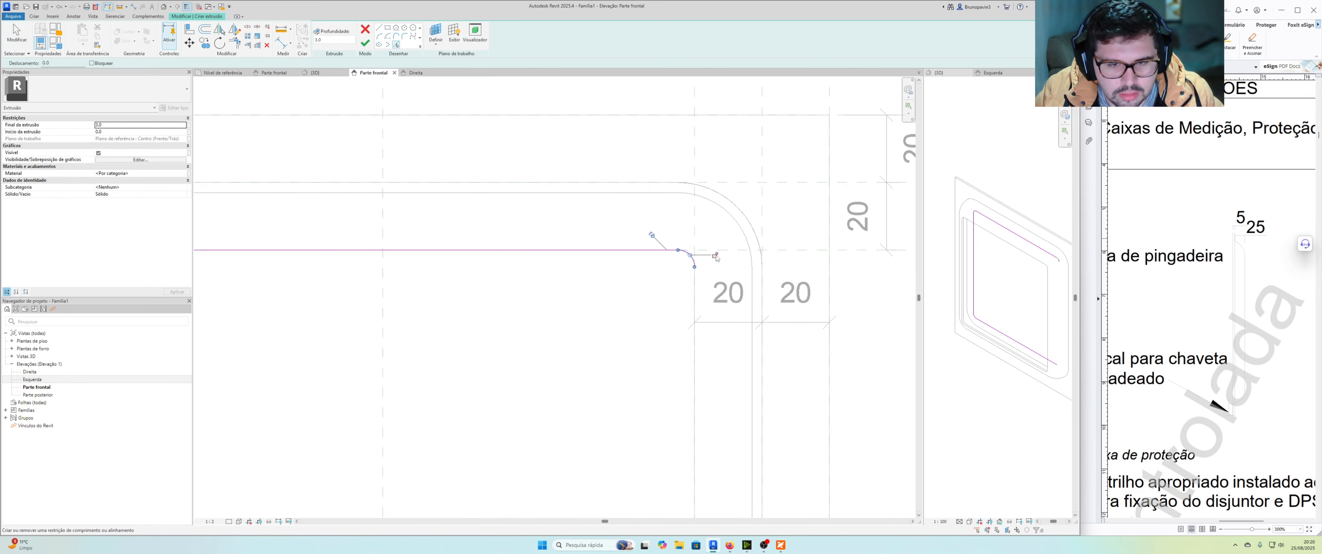
left_click(694, 275)
middle_click_drag(721, 357, 729, 191)
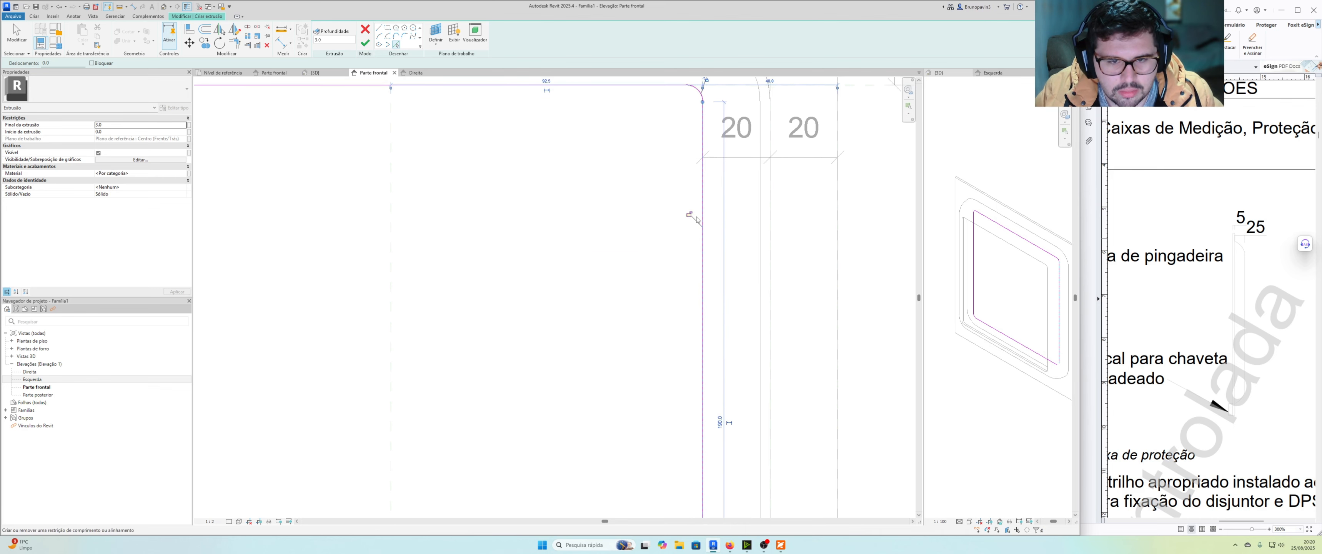
left_click(729, 419)
middle_click_drag(726, 384, 744, 240)
middle_click_drag(769, 349, 745, 204)
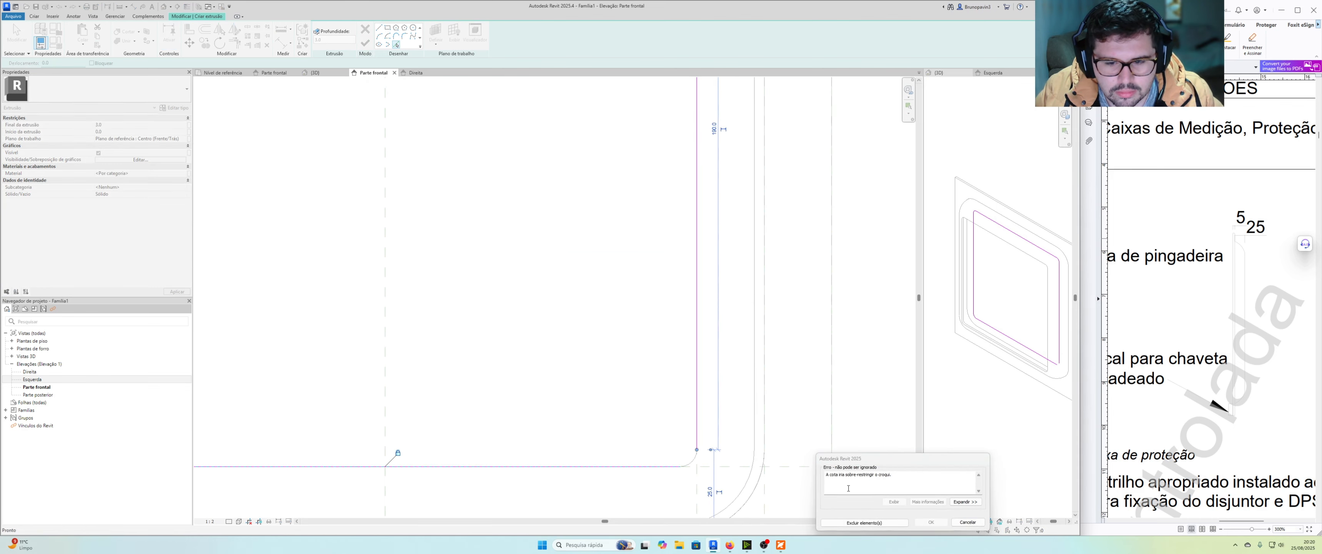
left_click(862, 523)
Close the profile with the locked lower-right corner arc and finish the extrusion sketch.
scroll(734, 464, "up", 1)
scroll(681, 459, "up", 1)
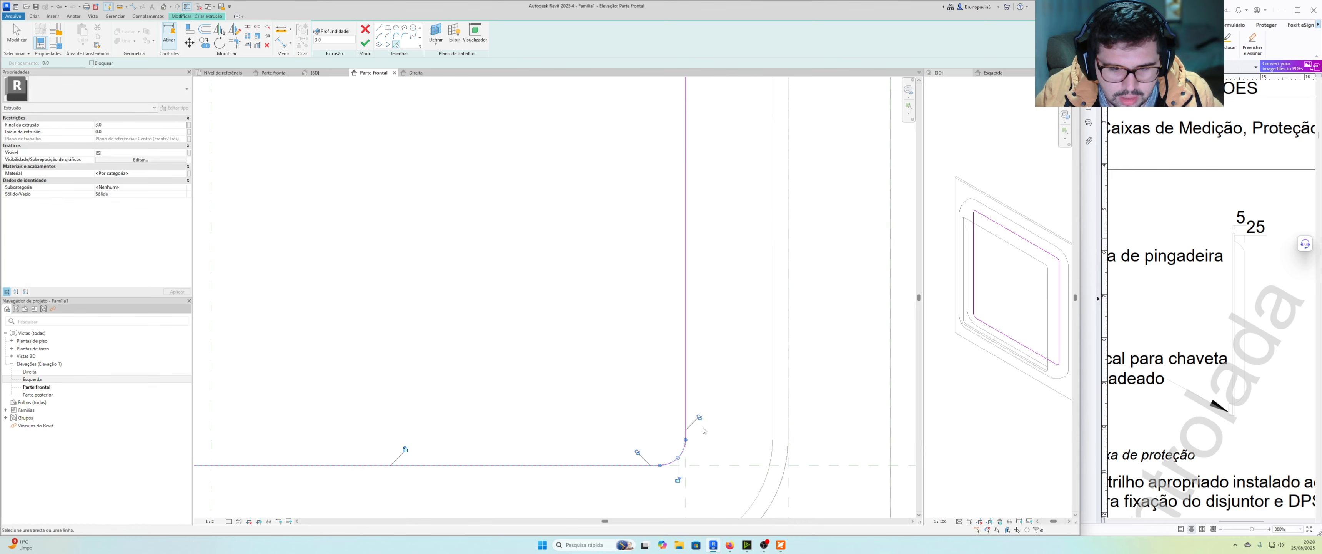
left_click(676, 478)
scroll(644, 356, "down", 5)
middle_click_drag(659, 303, 786, 422)
scroll(785, 422, "down", 1)
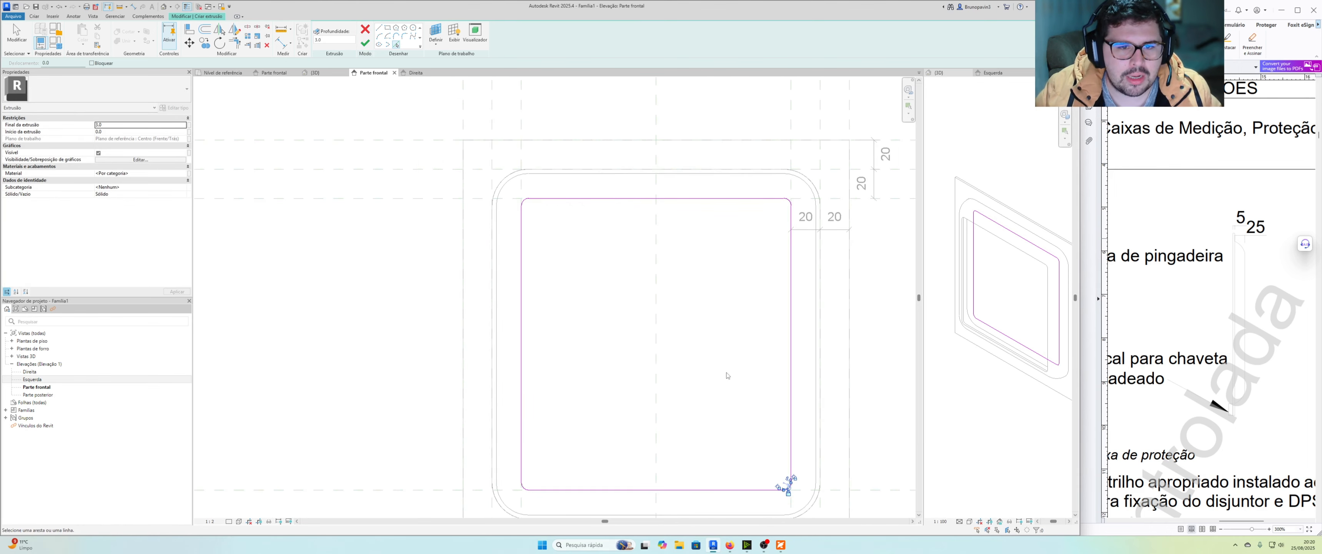
middle_click_drag(728, 372, 678, 307)
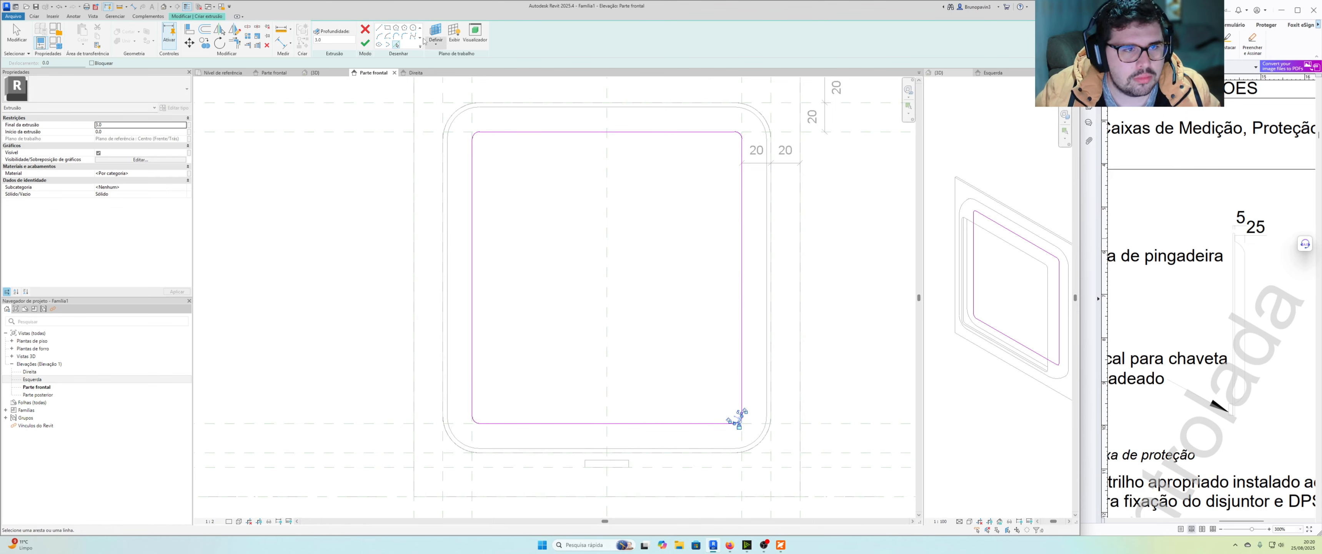
left_click(364, 46)
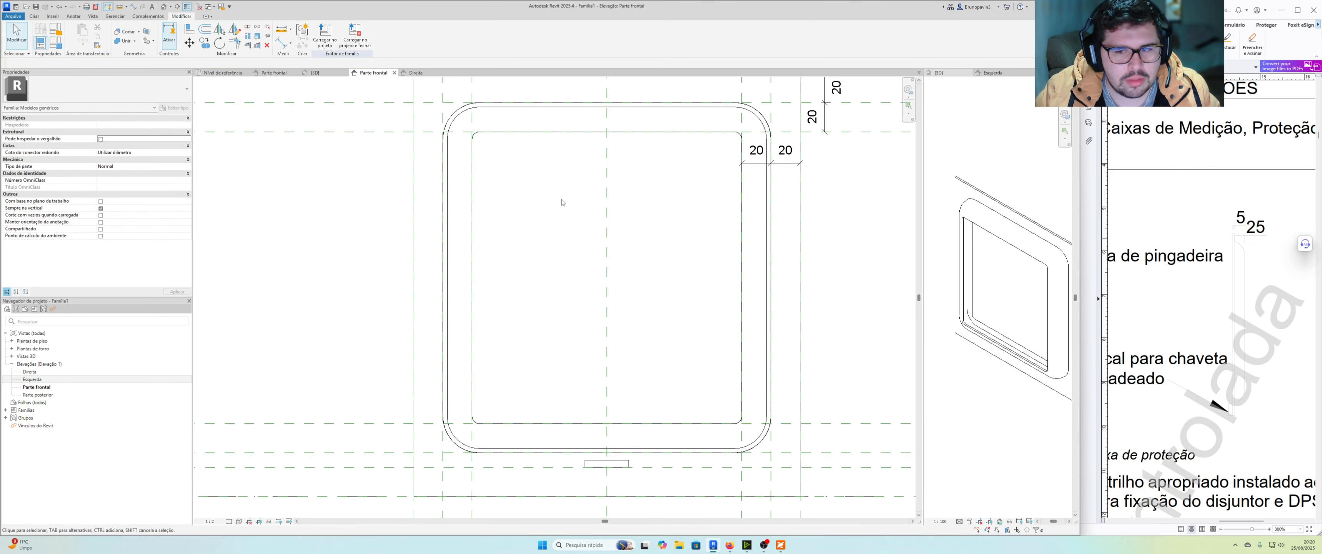
In the right elevation, move the new extrusion's faces out to match the thickness of the inner frame's front lip.
left_click(979, 246)
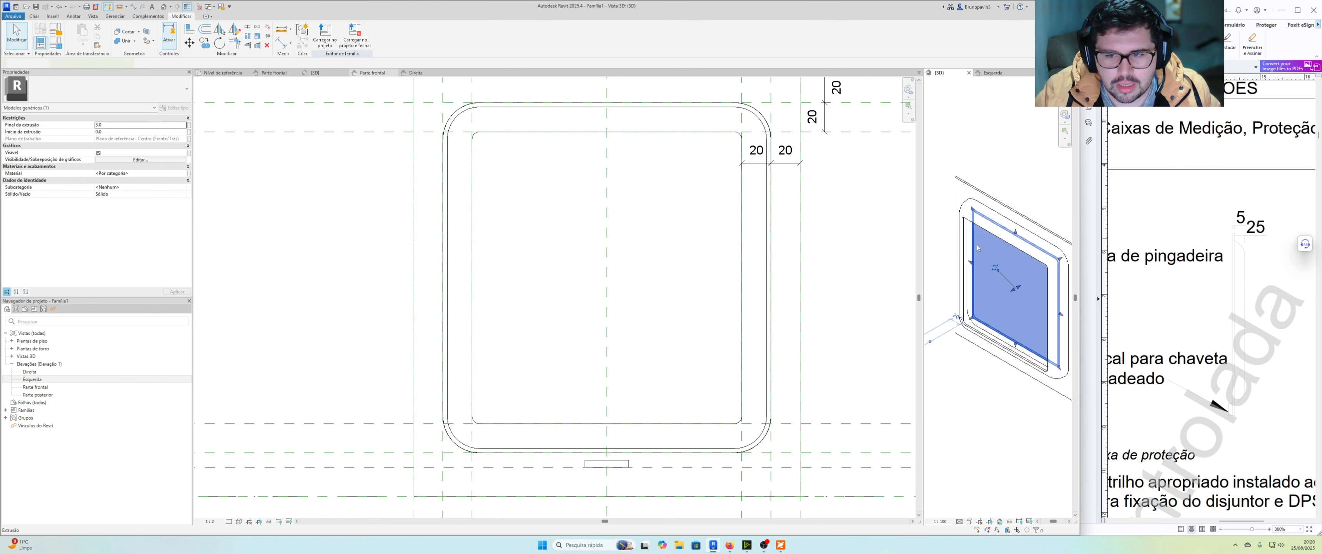
left_click(416, 74)
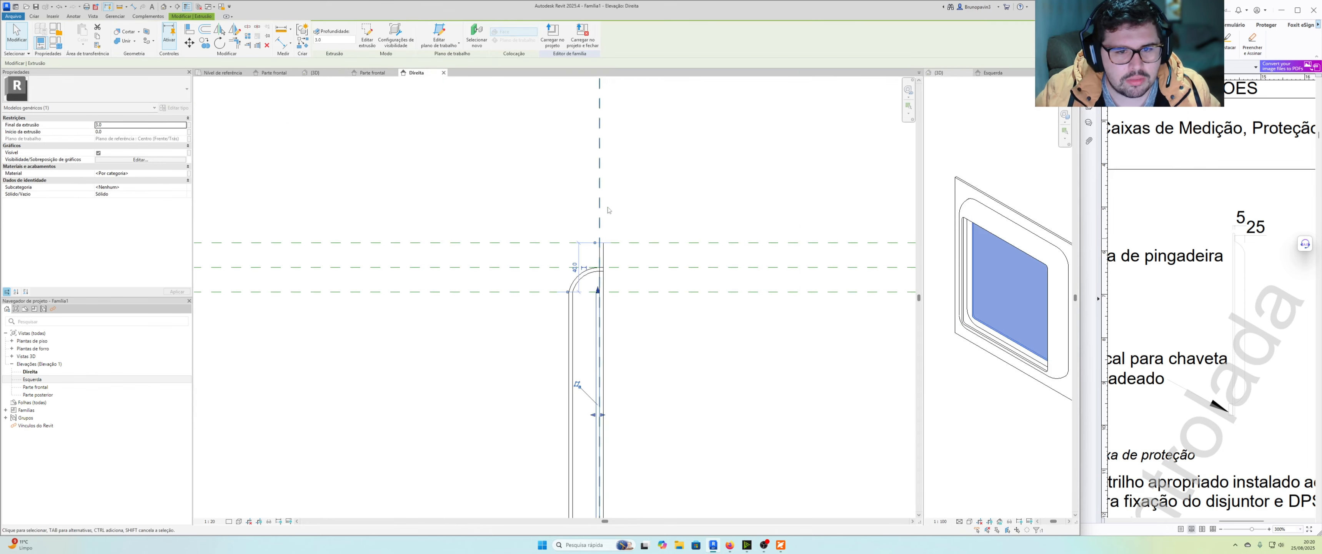
scroll(629, 239, "up", 4)
scroll(629, 239, "up", 1)
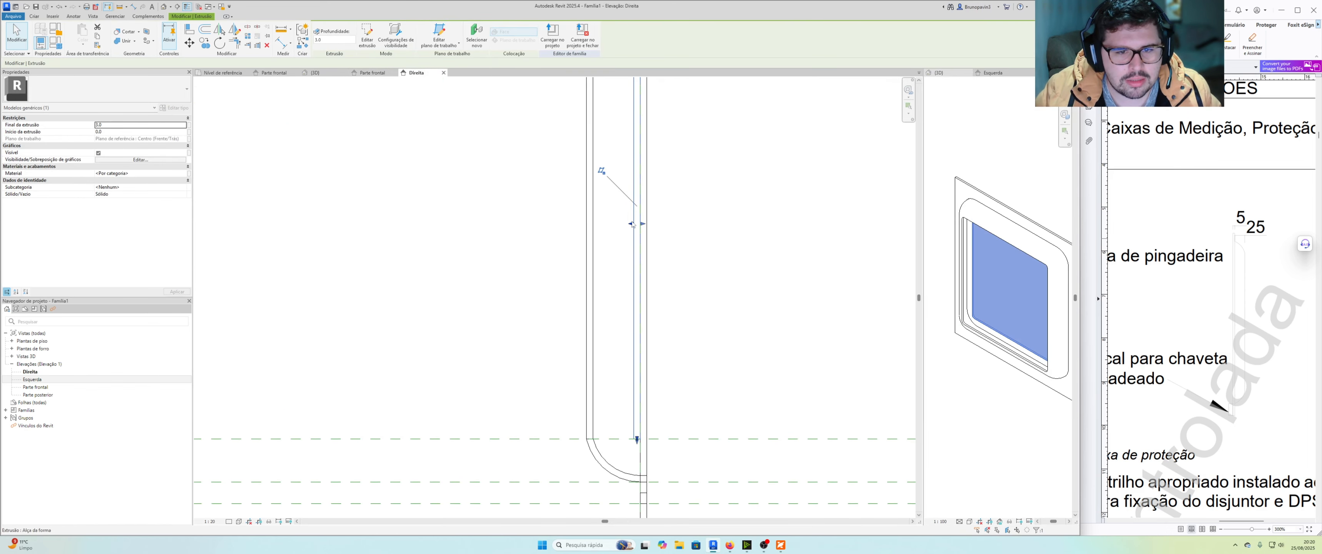
left_click_drag(631, 224, 598, 234)
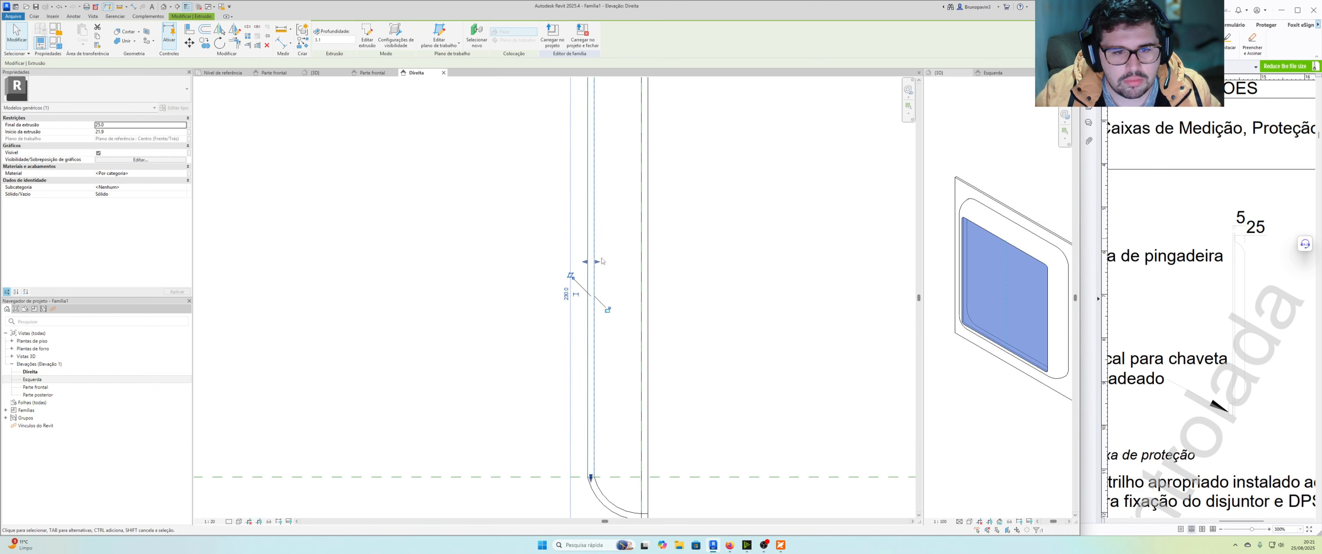
left_click(567, 287)
scroll(596, 259, "down", 1)
scroll(595, 259, "down", 2)
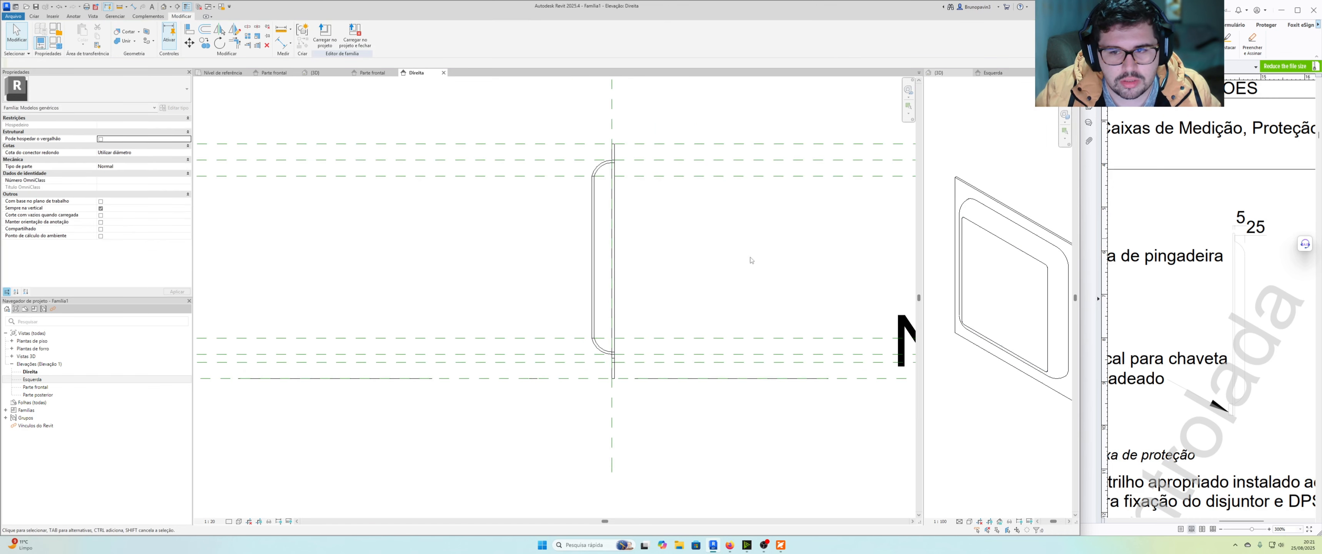
mouse_move(962, 384)
middle_mouse_down()
mouse_move(952, 373)
mouse_move(965, 373)
middle_mouse_up()
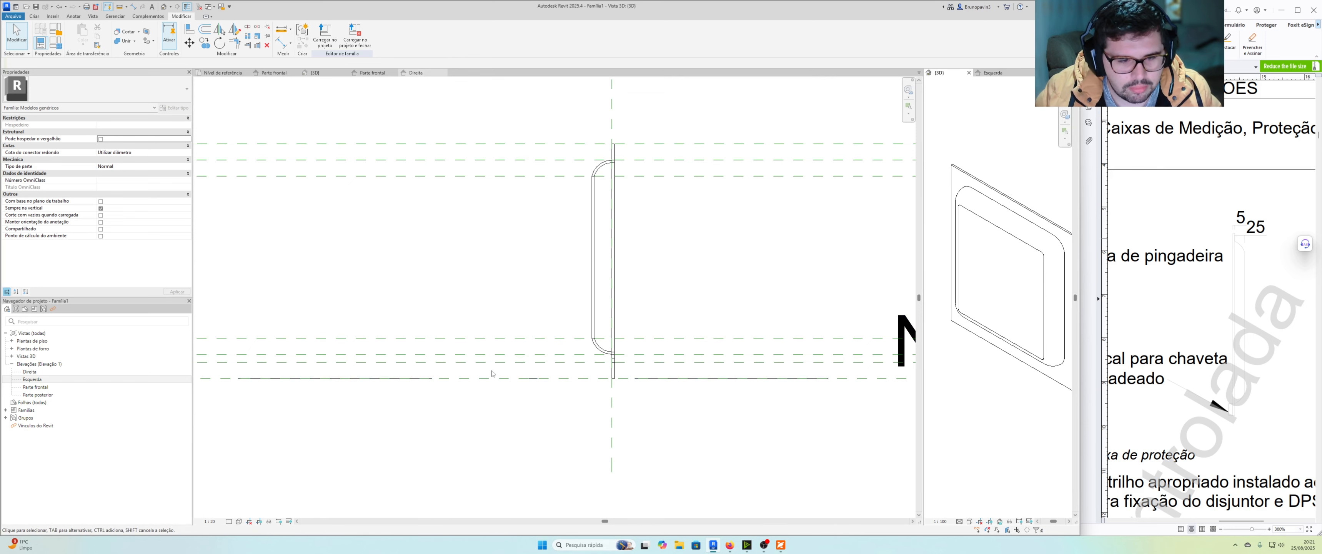
scroll(618, 302, "up", 1)
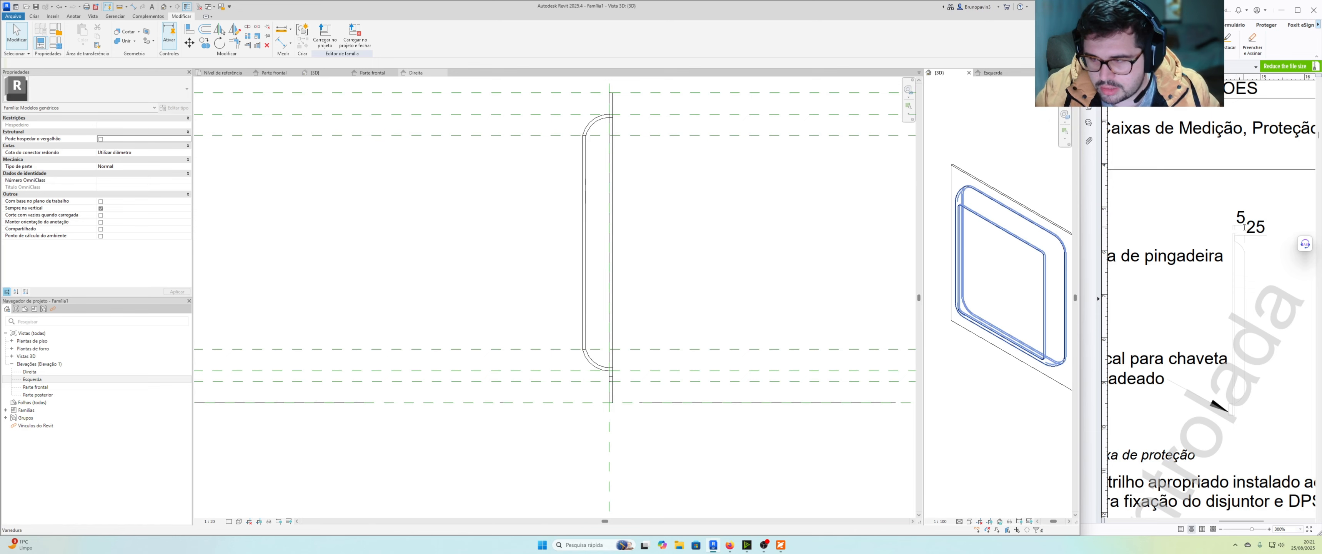
Check the cover's edge thickness in the standard's drawing and set the outer plate's extrusion end to -5 mm.
scroll(1244, 223, "up", 2, "ctrl")
double_click(1248, 207)
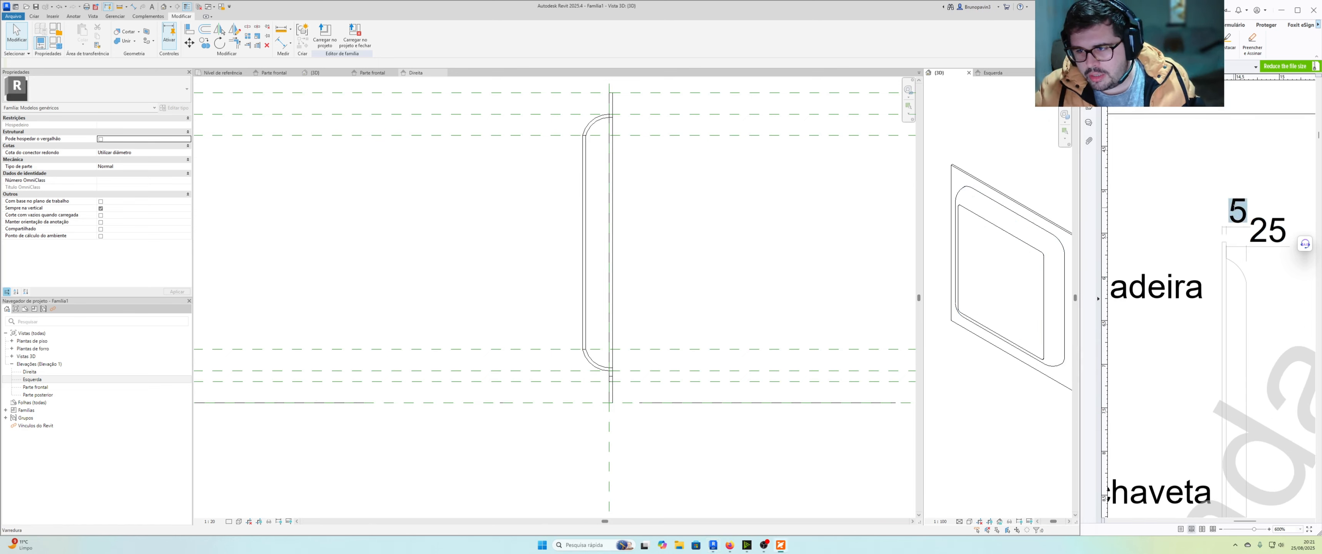
left_click(590, 227)
scroll(614, 174, "up", 1)
left_click(613, 174)
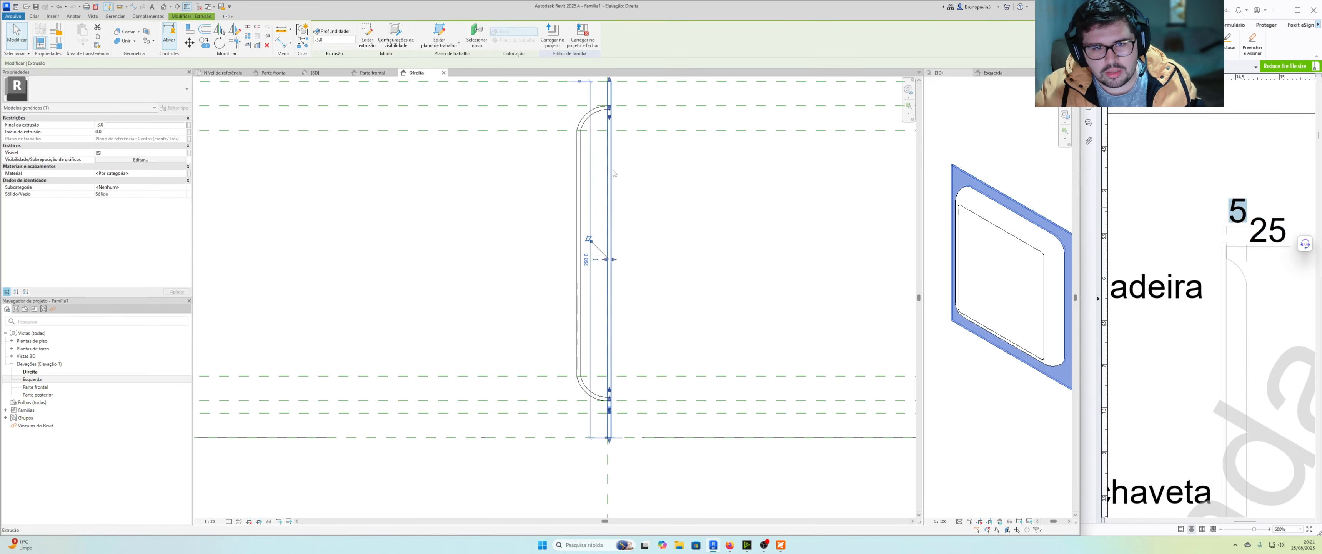
middle_click_drag(640, 206, 639, 221)
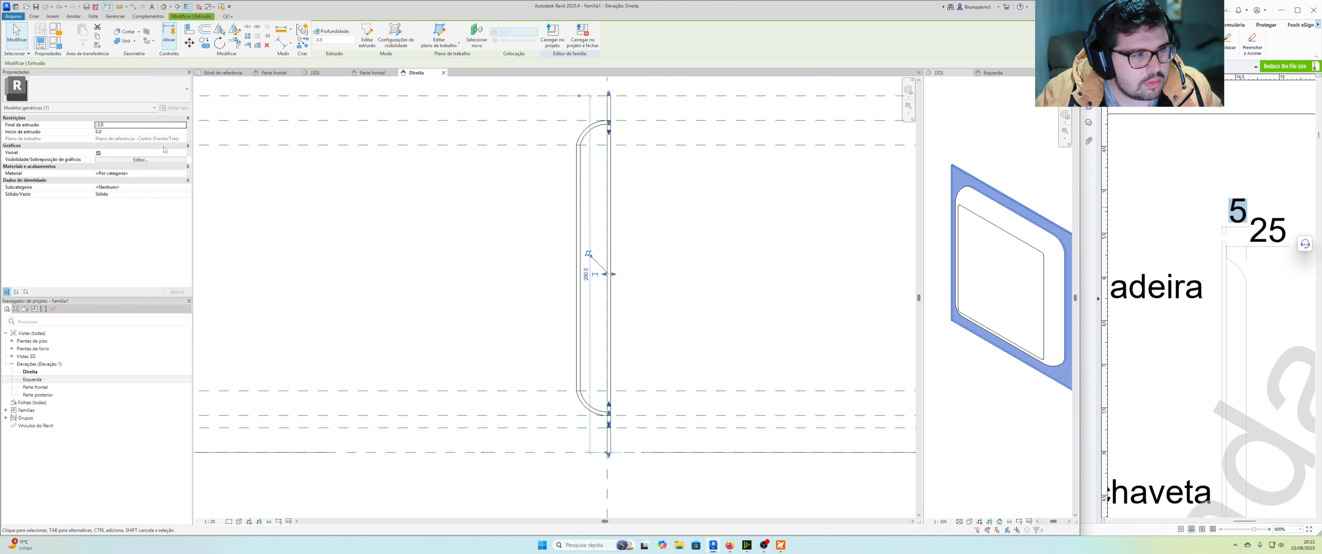
left_click(135, 124)
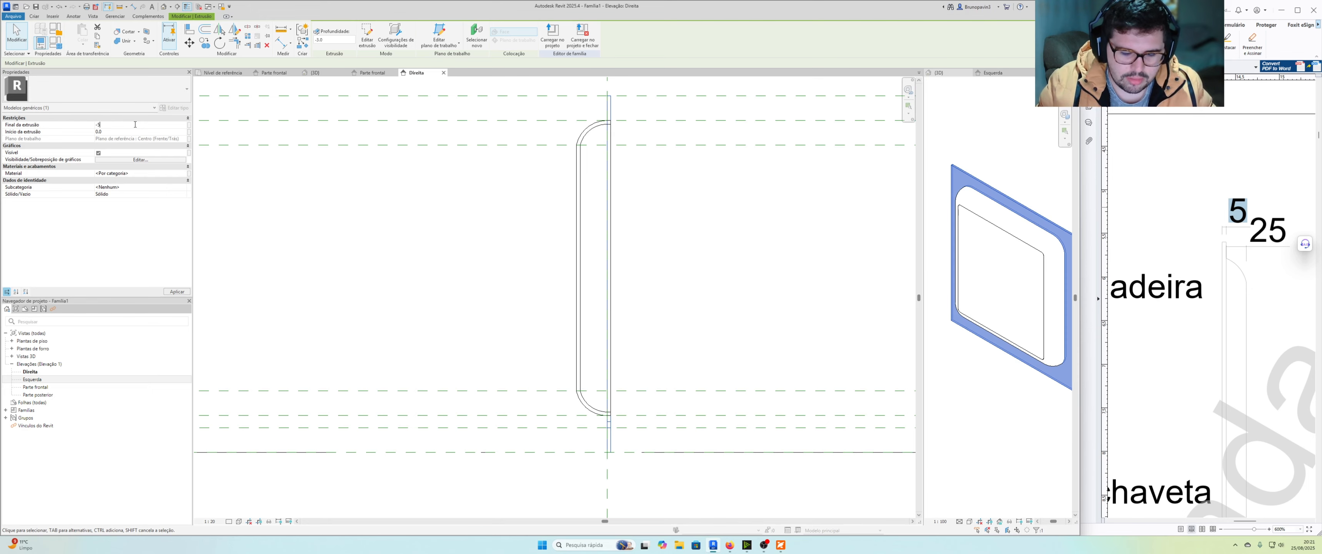
left_click(447, 226)
Examine the outer plate's thickness and position against the inner frame's lip in the right elevation.
scroll(641, 130, "up", 2)
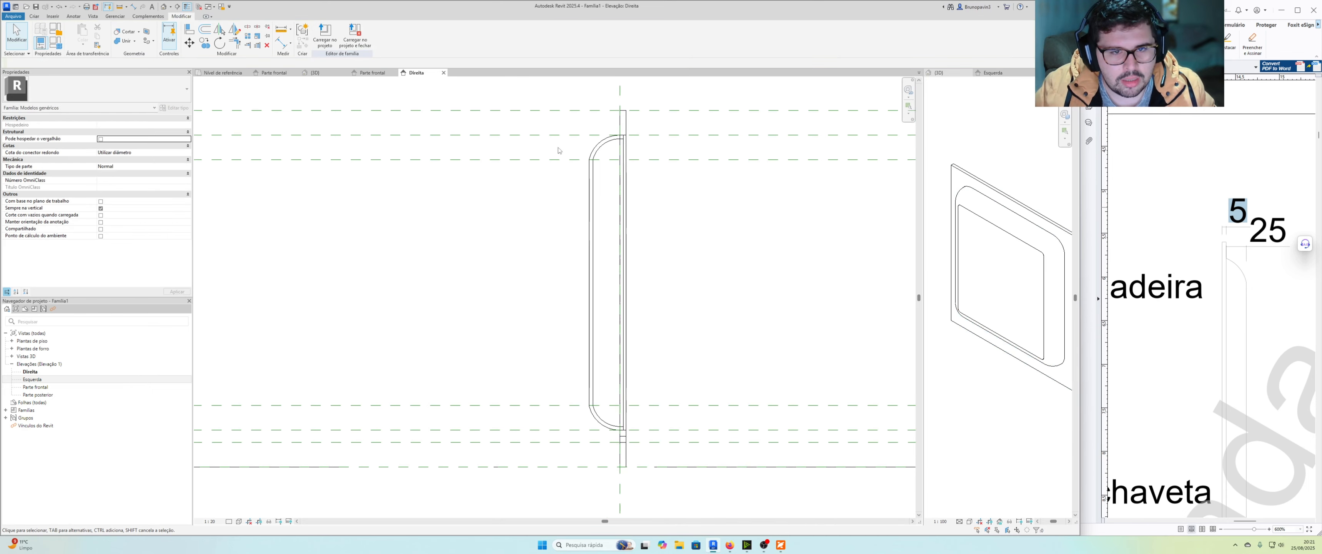
left_click(634, 133)
scroll(667, 267, "up", 3)
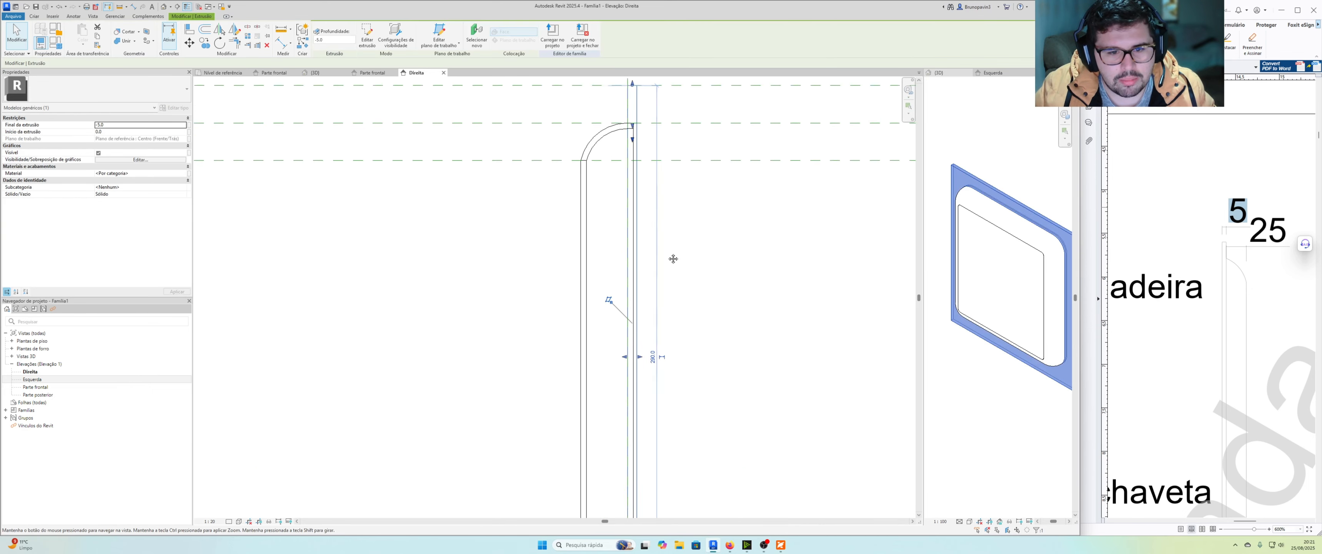
scroll(652, 298, "down", 2)
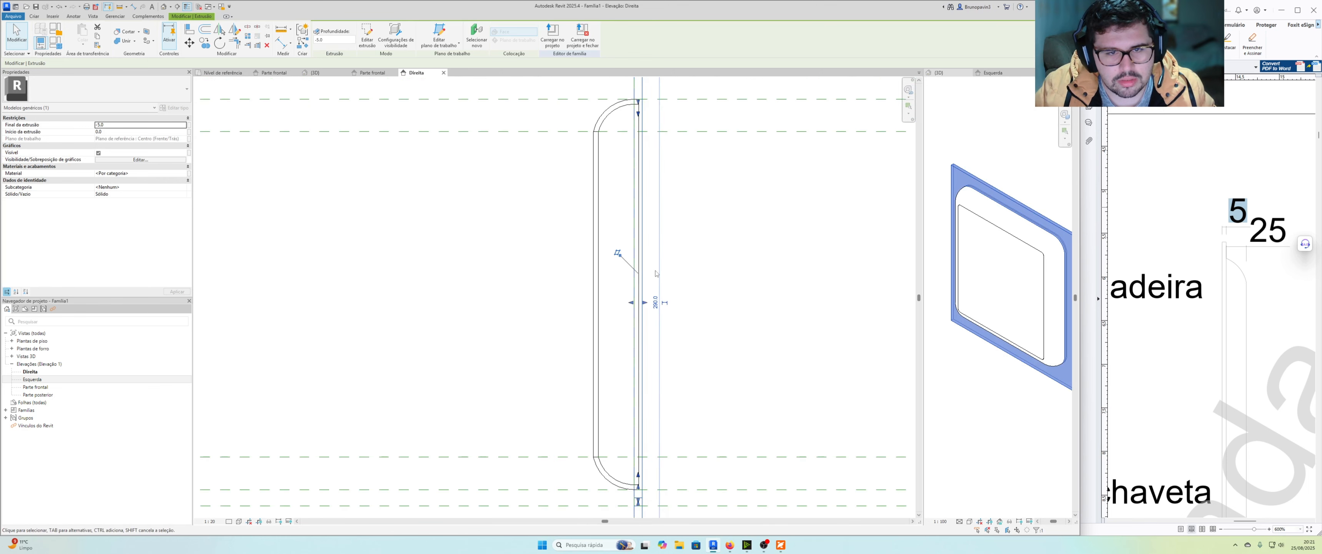
mouse_move(661, 277)
middle_mouse_down()
mouse_move(665, 309)
mouse_move(653, 296)
middle_mouse_up()
scroll(624, 319, "up", 1)
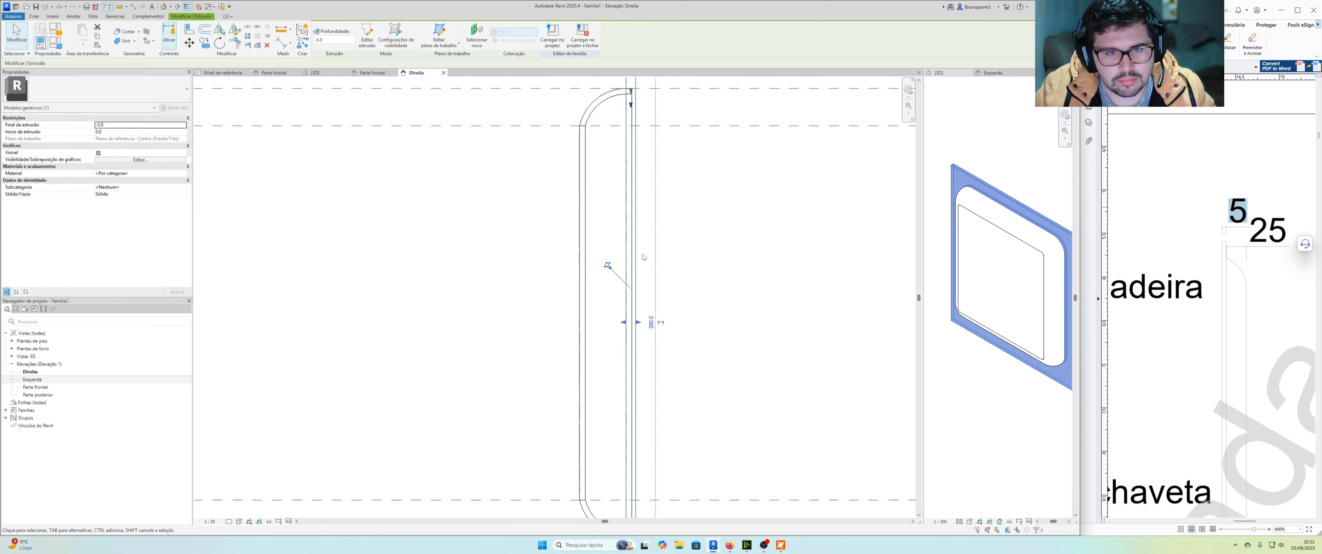
middle_click_drag(638, 123, 643, 144)
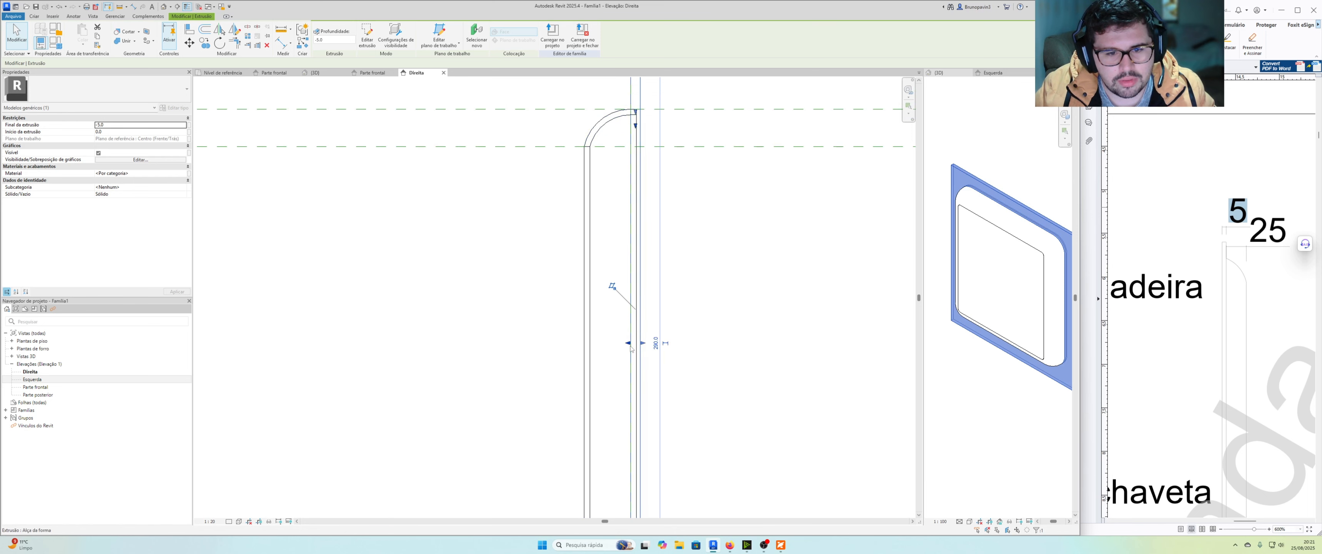
left_click(109, 125)
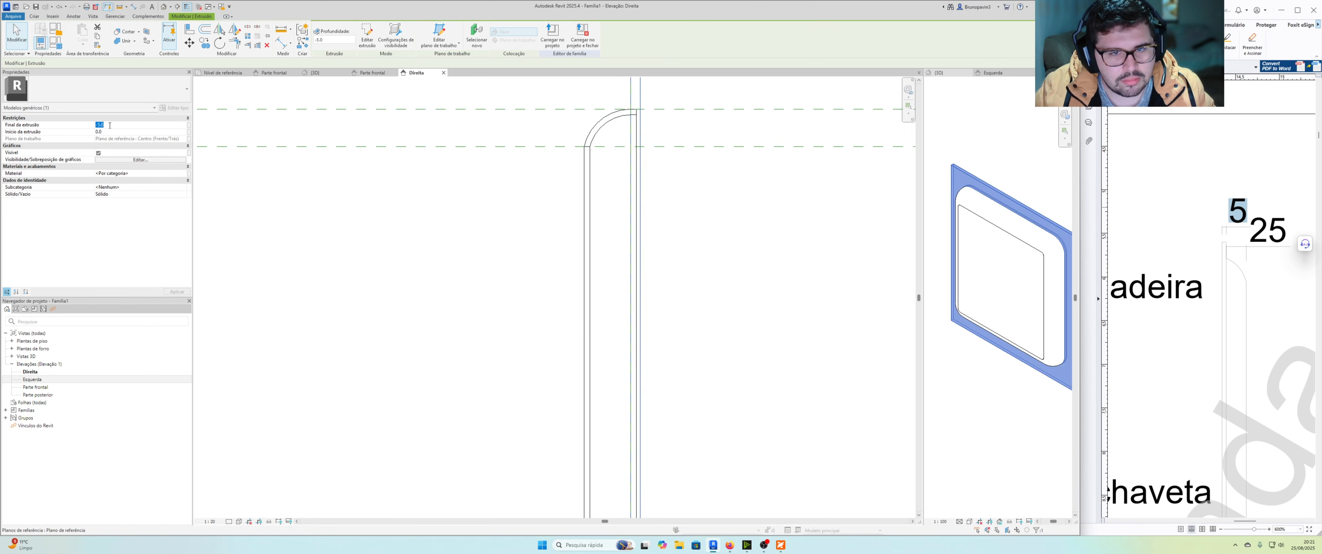
middle_click_drag(357, 160, 322, 207)
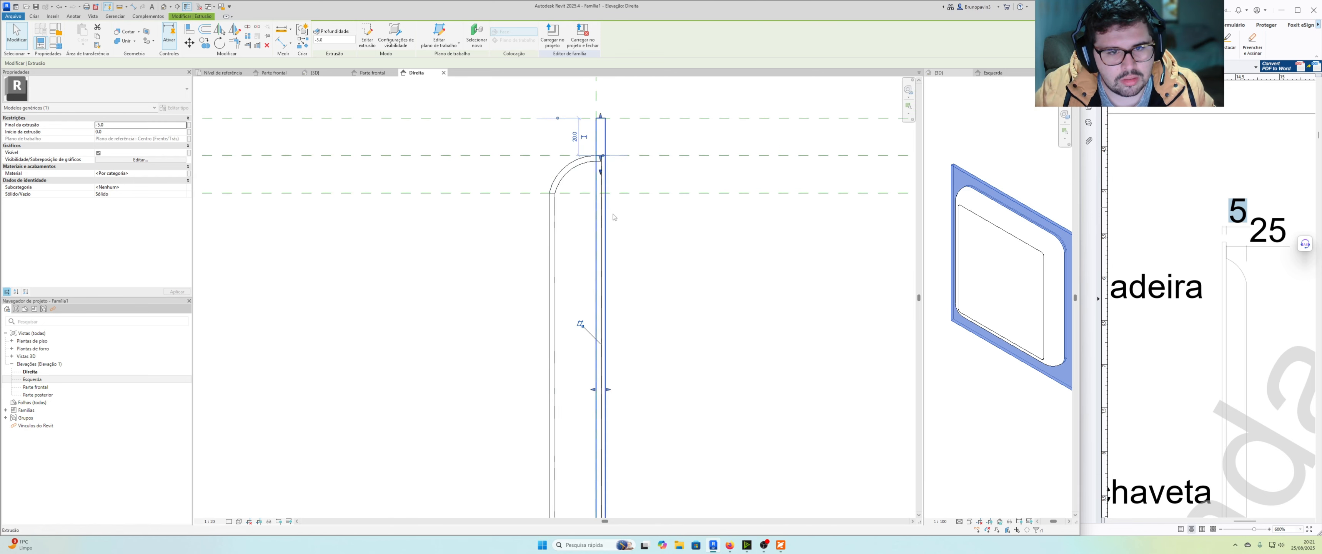
left_click(643, 224)
scroll(610, 149, "down", 4)
middle_click_drag(622, 161, 618, 224)
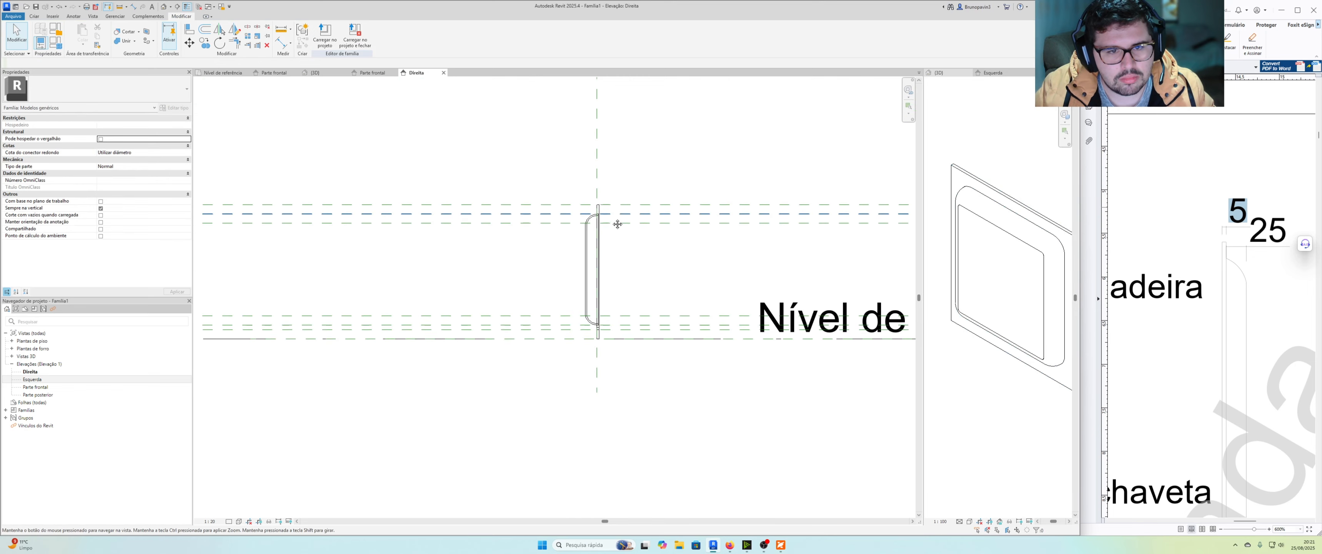
scroll(606, 214, "up", 4)
left_click(591, 231)
scroll(592, 262, "up", 1)
middle_click_drag(622, 307, 652, 185)
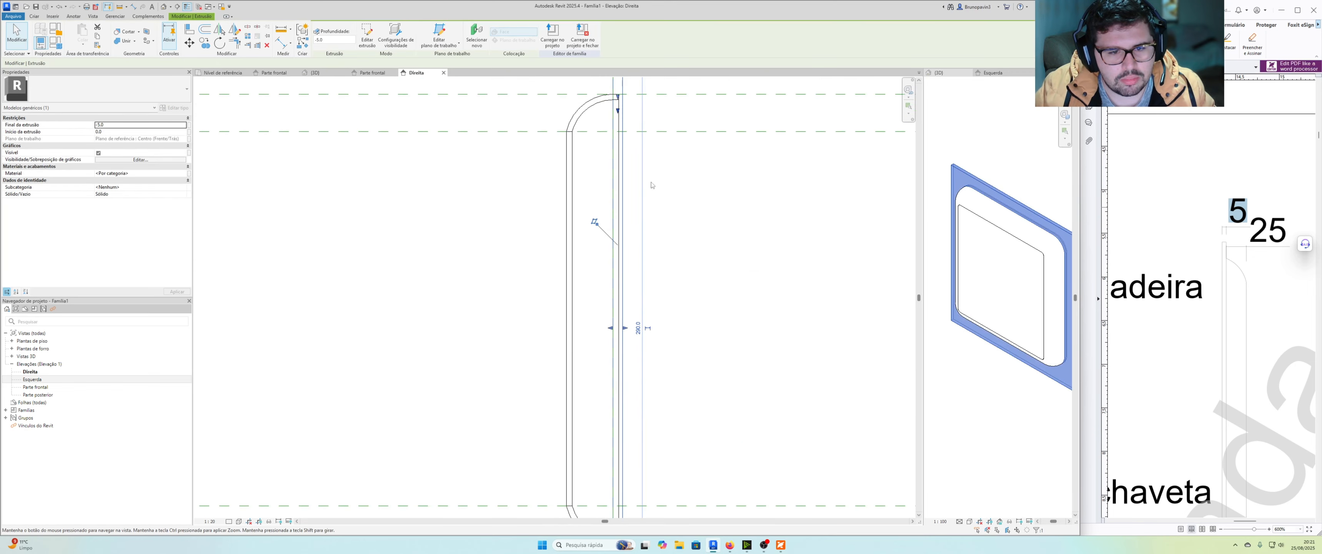
Try shifting the outer plate's faces in the right elevation and reset its extrusion end to -5 mm.
left_click_drag(610, 327, 632, 328)
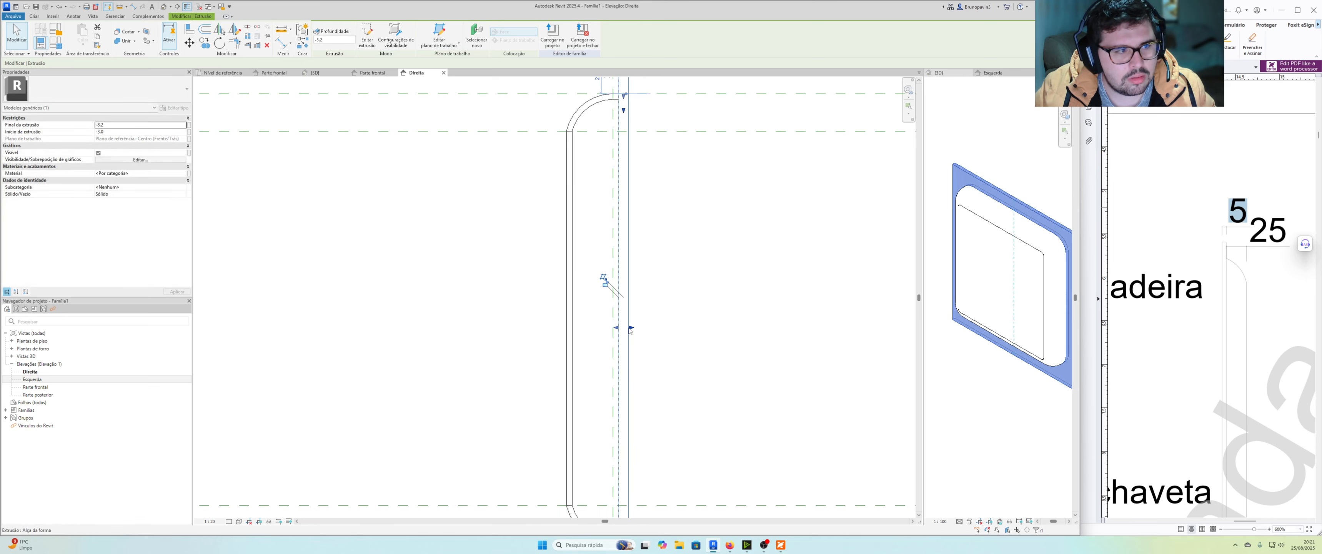
scroll(575, 150, "down", 1)
middle_click_drag(575, 149, 569, 206)
scroll(569, 204, "up", 2)
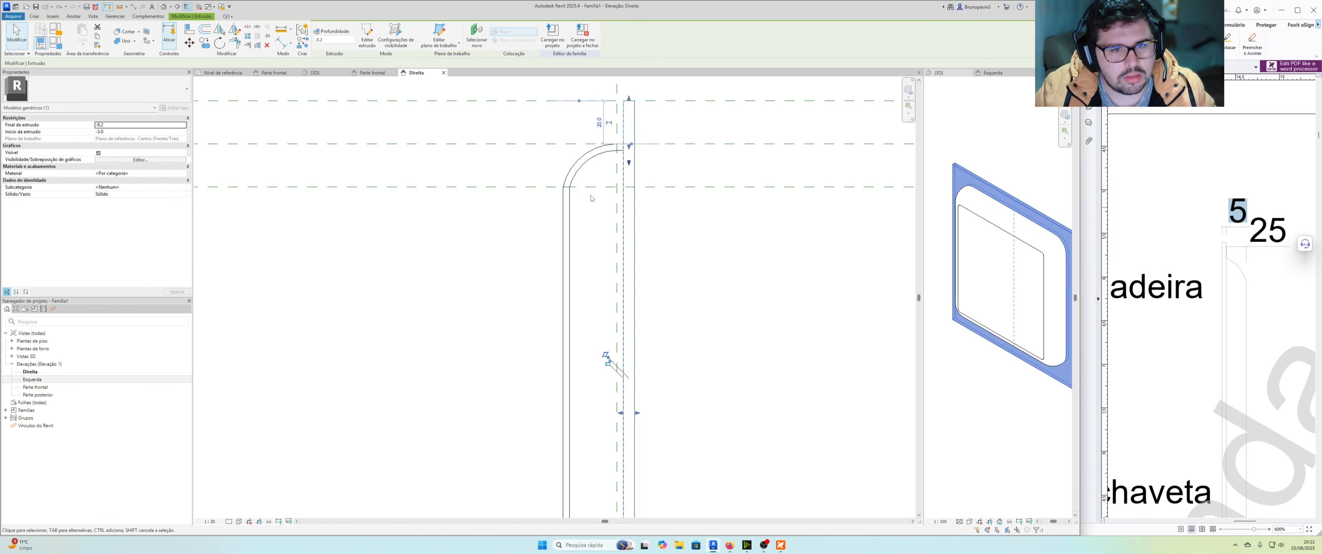
scroll(623, 166, "up", 1)
middle_click_drag(656, 374, 671, 347)
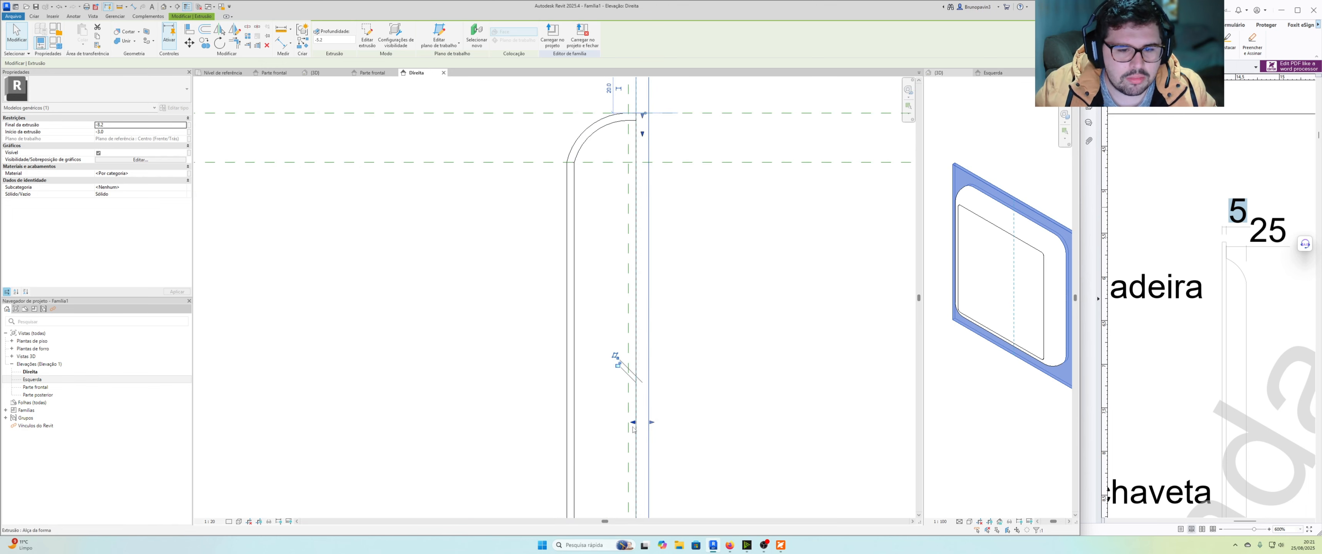
left_click_drag(633, 422, 649, 422)
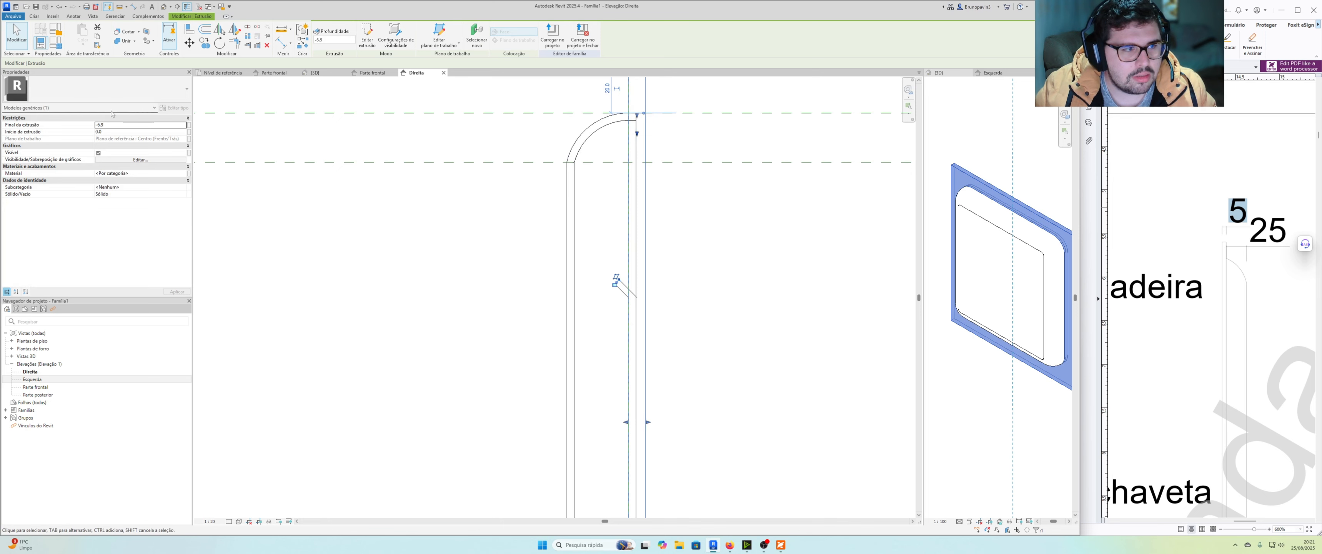
left_click(109, 125)
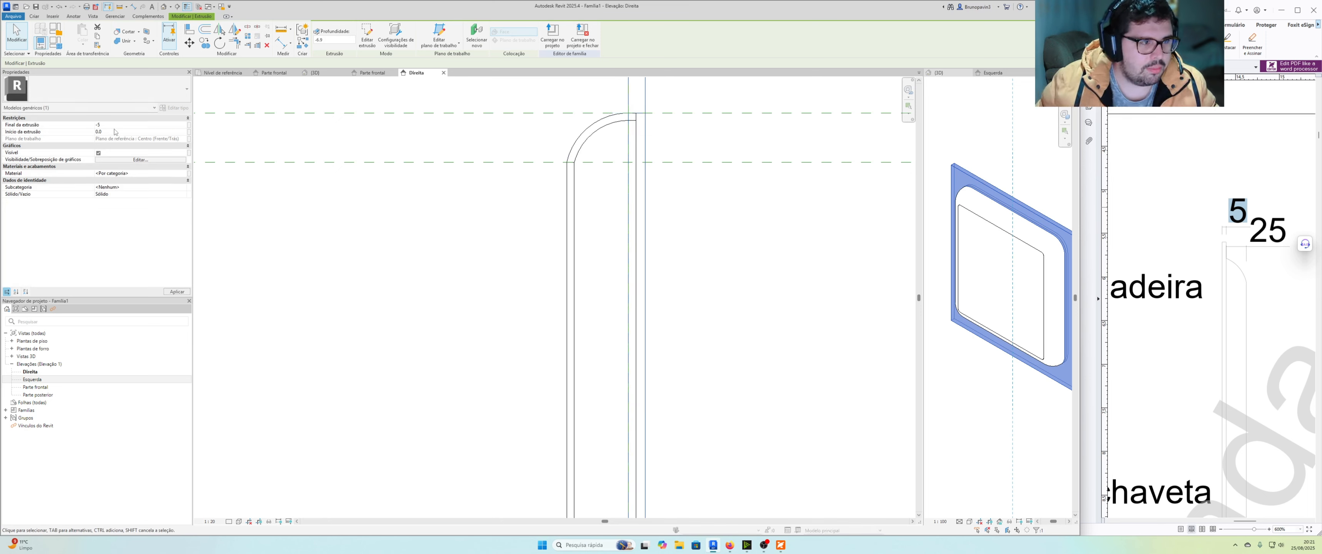
left_click(343, 295)
Edit the inner frame sweep's profile, extending the lip's end line to the outer plate's far face.
scroll(463, 306, "down", 1)
middle_click_drag(487, 304, 497, 302)
scroll(603, 200, "up", 1)
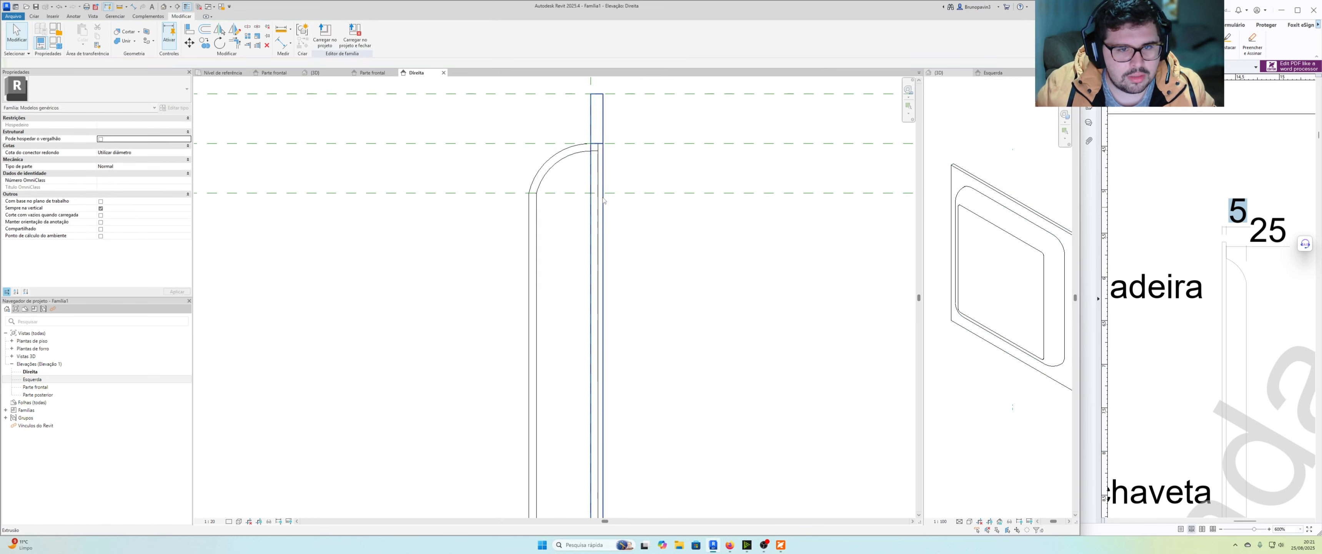
left_click(543, 309)
scroll(624, 373, "down", 1)
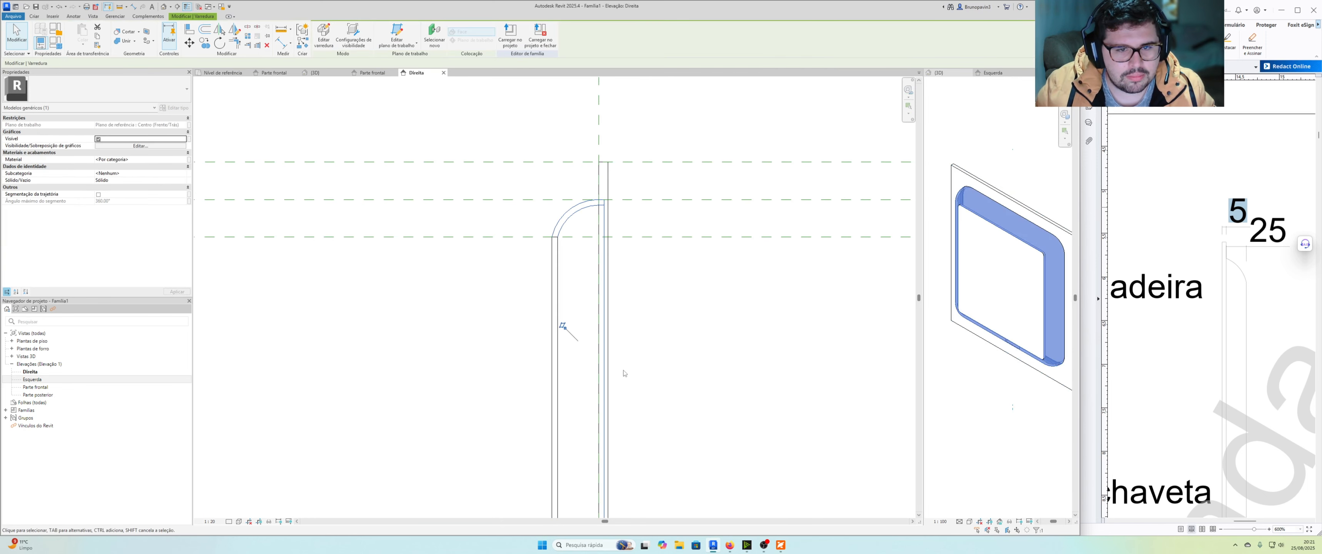
middle_click_drag(625, 373, 626, 394)
scroll(619, 229, "up", 1)
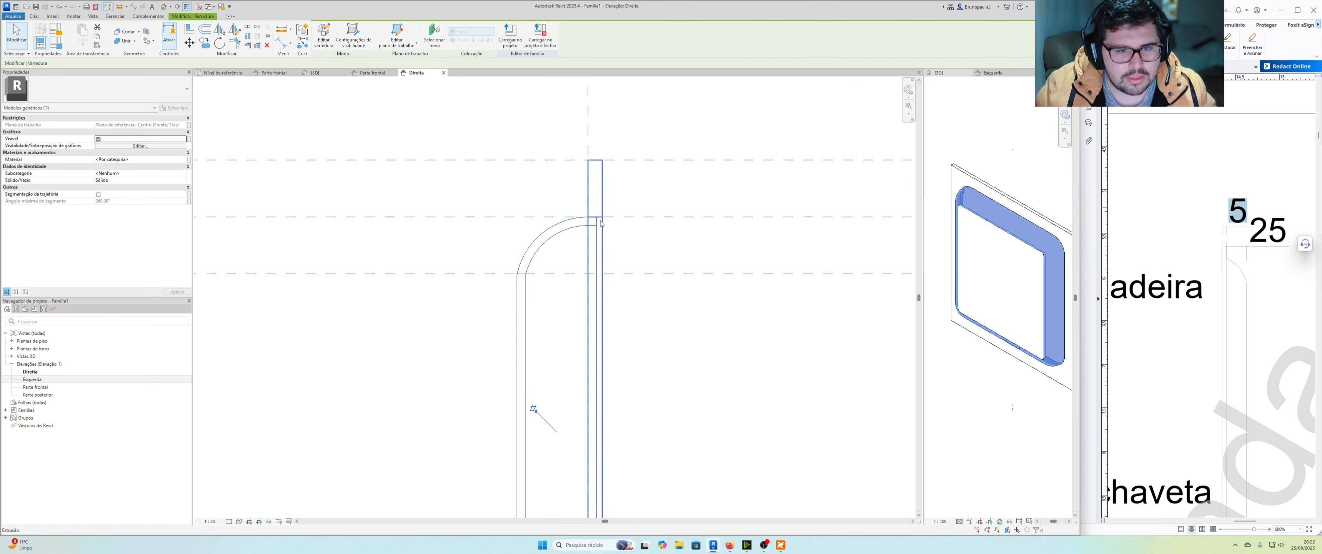
double_click(602, 223)
scroll(599, 225, "up", 1)
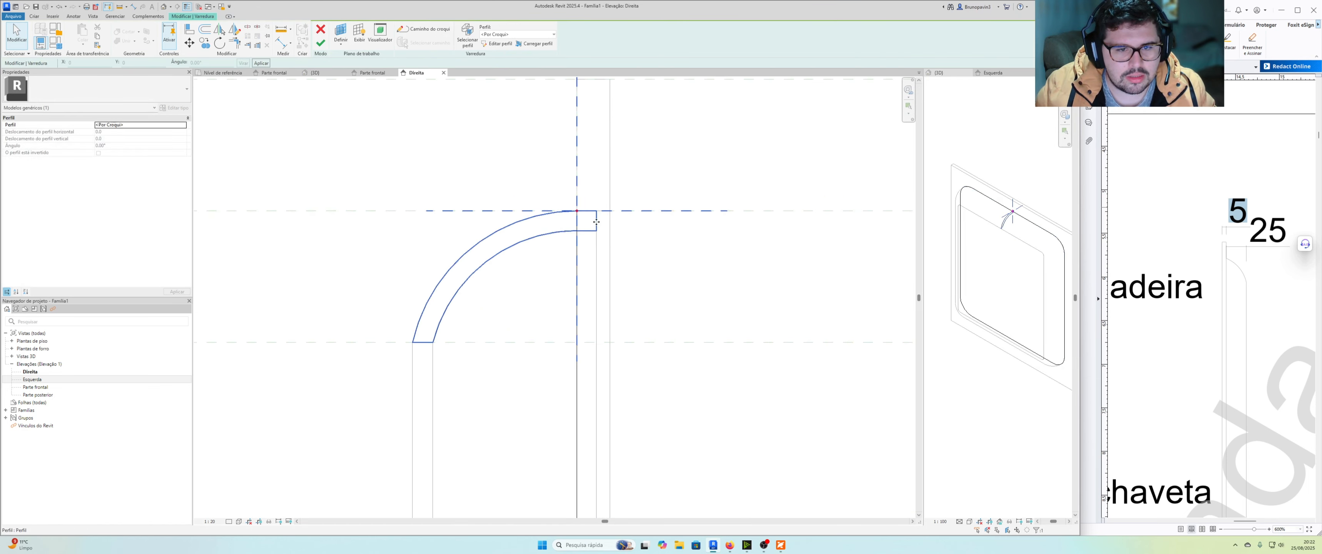
double_click(597, 224)
left_click_drag(597, 223, 610, 224)
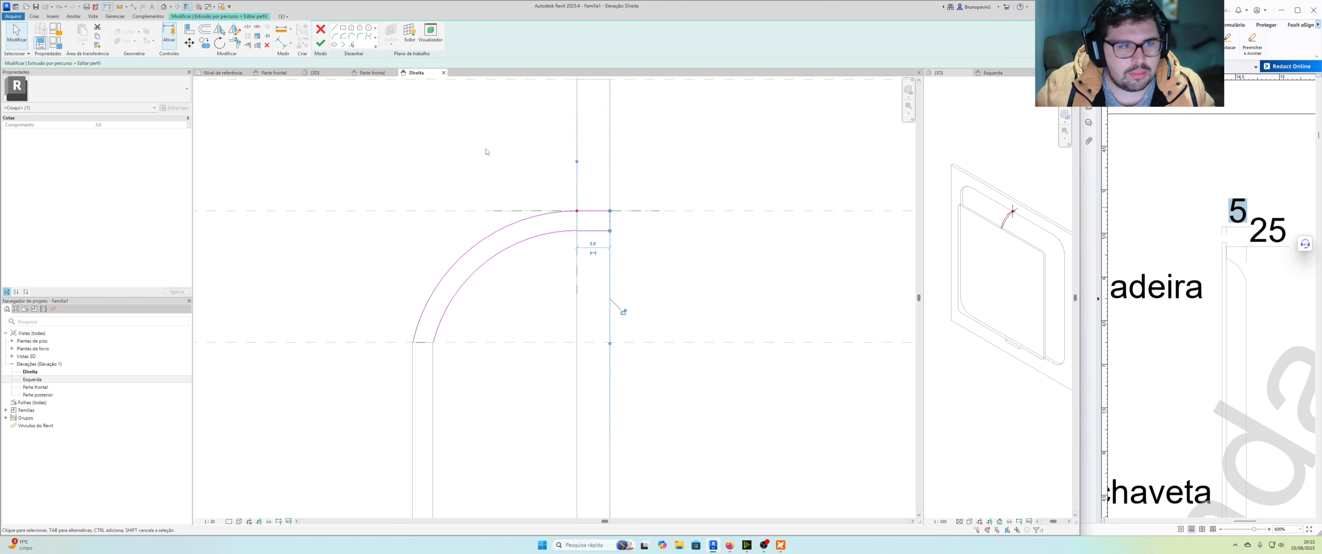
left_click(321, 43)
Check the extended profile against the outer plate and finish editing the inner frame's sweep.
scroll(546, 249, "down", 3)
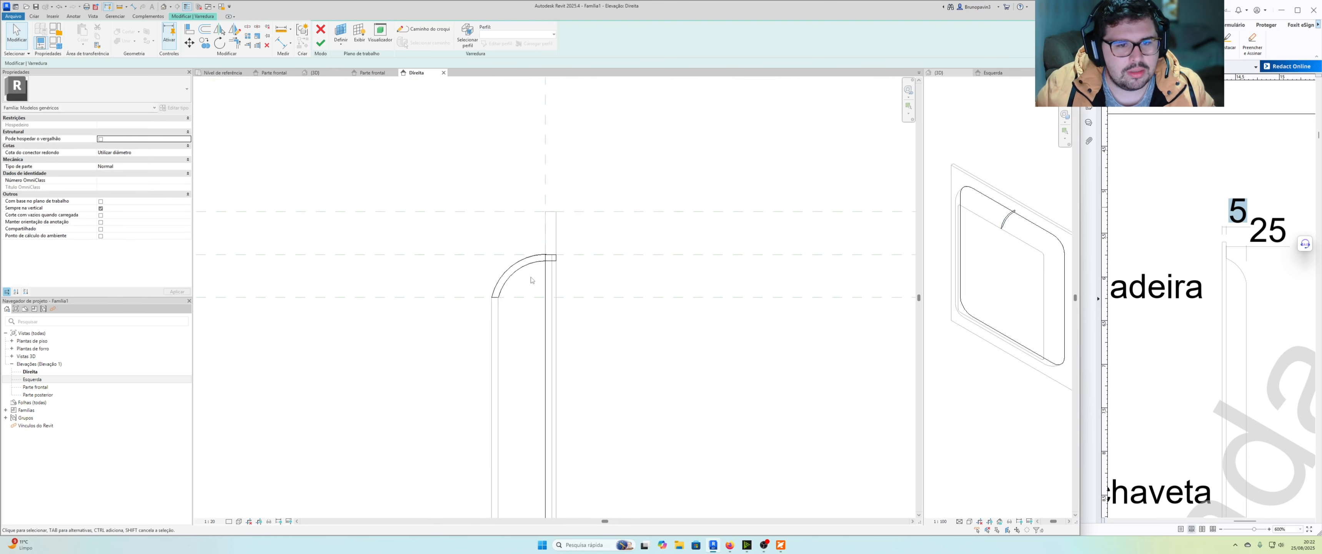
scroll(546, 249, "up", 1)
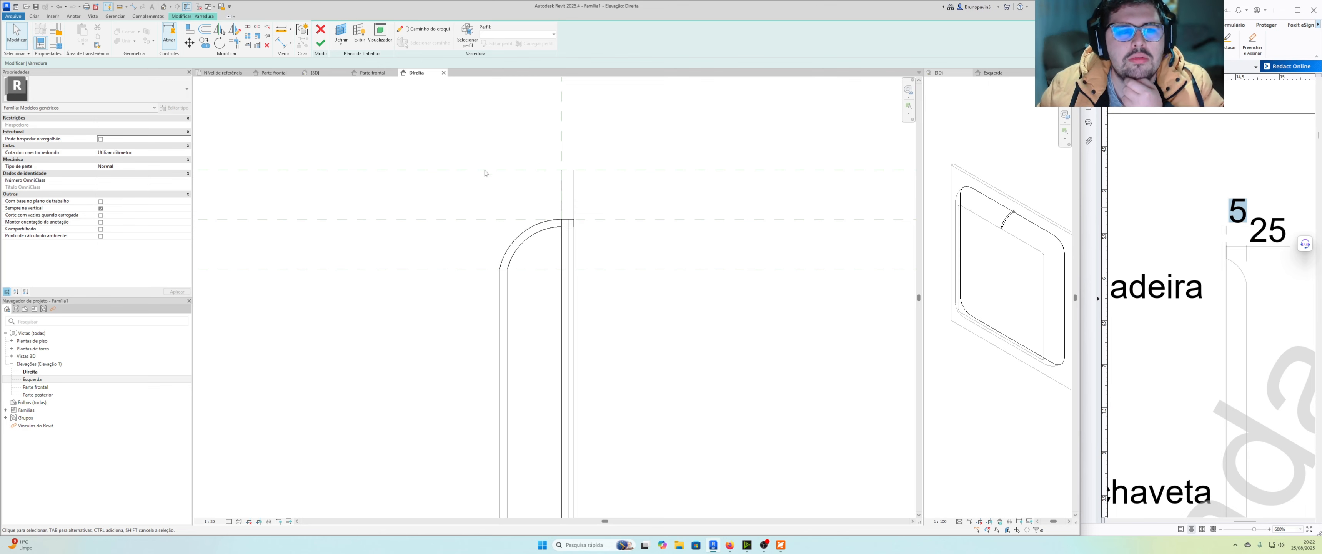
middle_click_drag(528, 258, 565, 144)
scroll(530, 234, "down", 1)
scroll(567, 234, "down", 1)
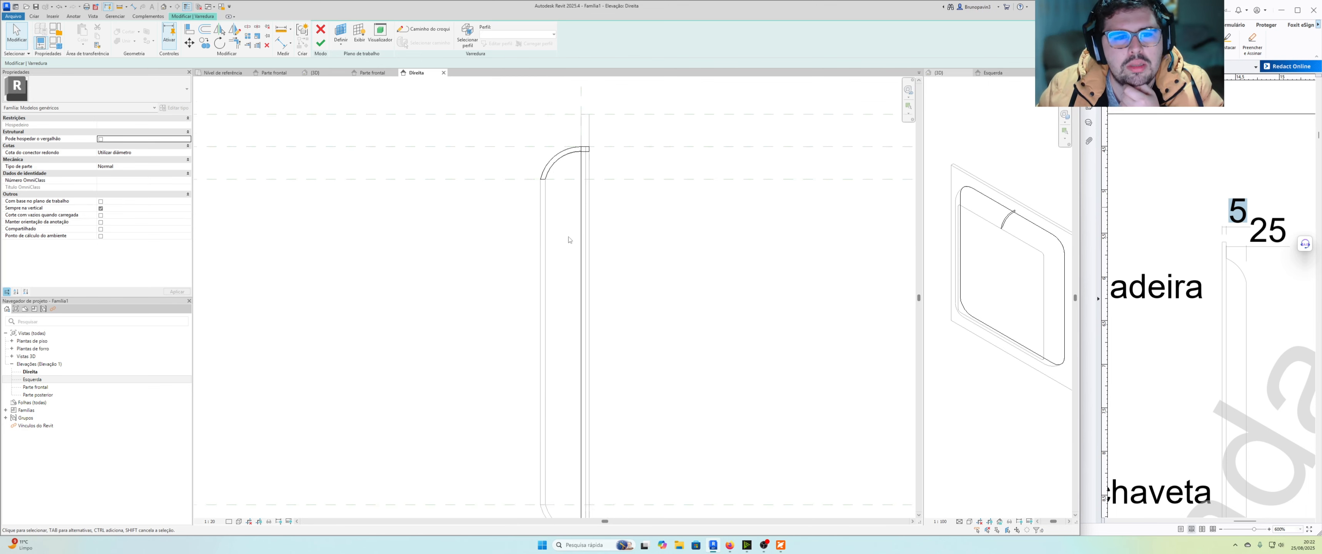
left_click(322, 44)
scroll(1239, 314, "down", 1)
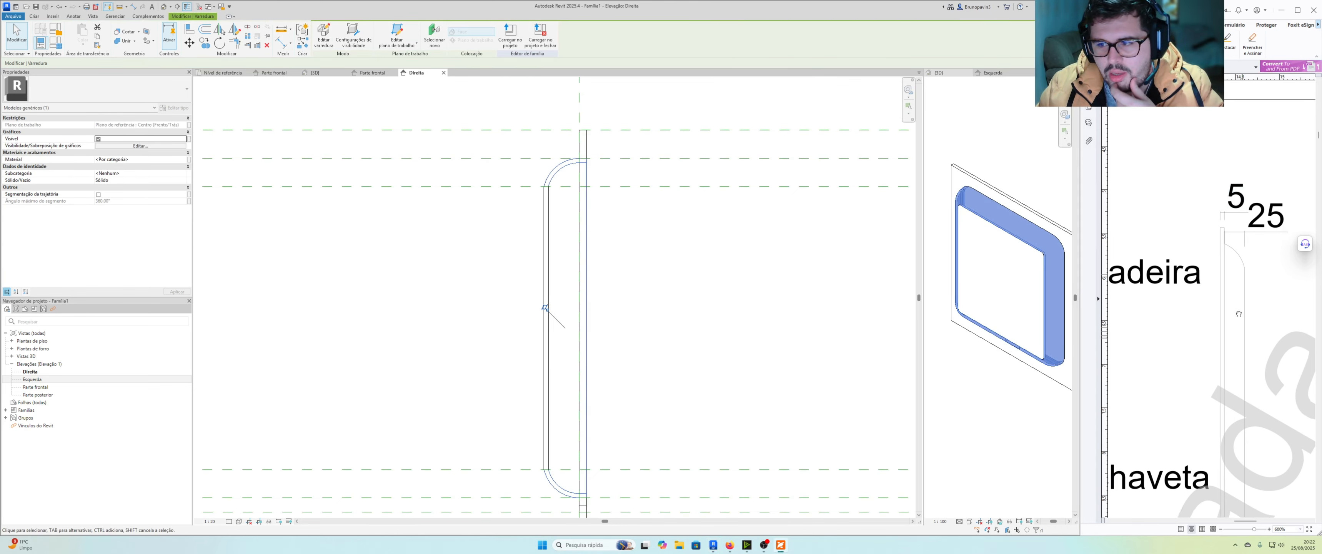
Examine the cover's side profile down to the padlock slot in the standard and compare it with the modelled section.
scroll(1240, 342, "down", 2)
mouse_move(1246, 181)
left_mouse_down()
mouse_move(1254, 208)
mouse_move(1257, 190)
left_mouse_up()
scroll(1240, 374, "down", 3)
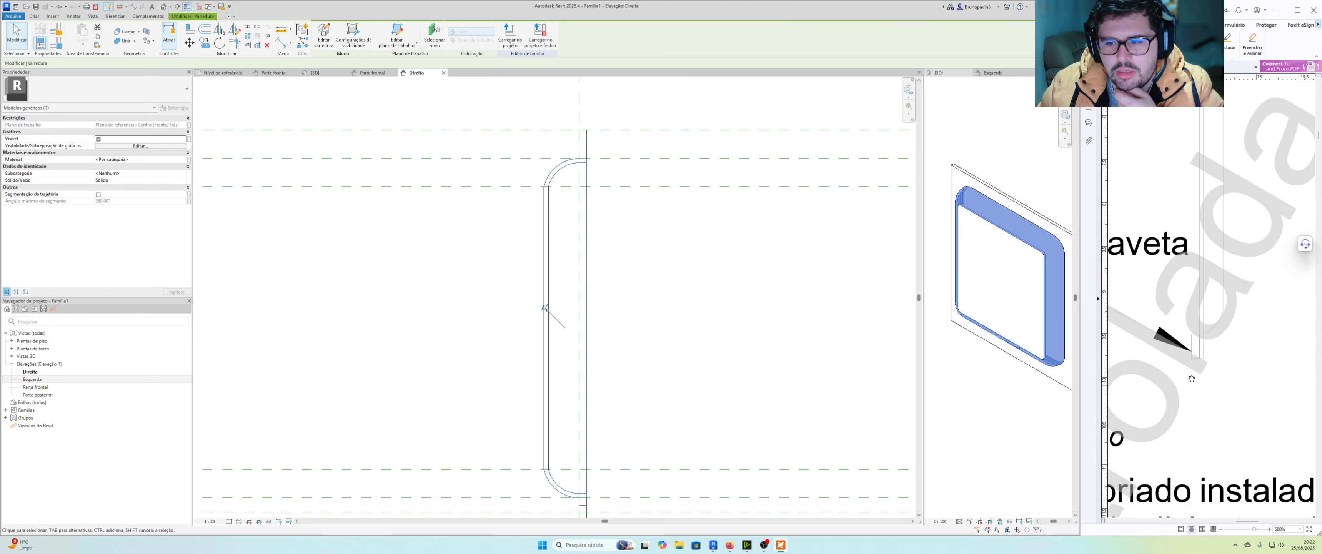
scroll(639, 260, "down", 2)
middle_click_drag(722, 344, 730, 284)
left_click(650, 289)
Open the front elevation and review the whole cover with its dimensions.
left_click(371, 72)
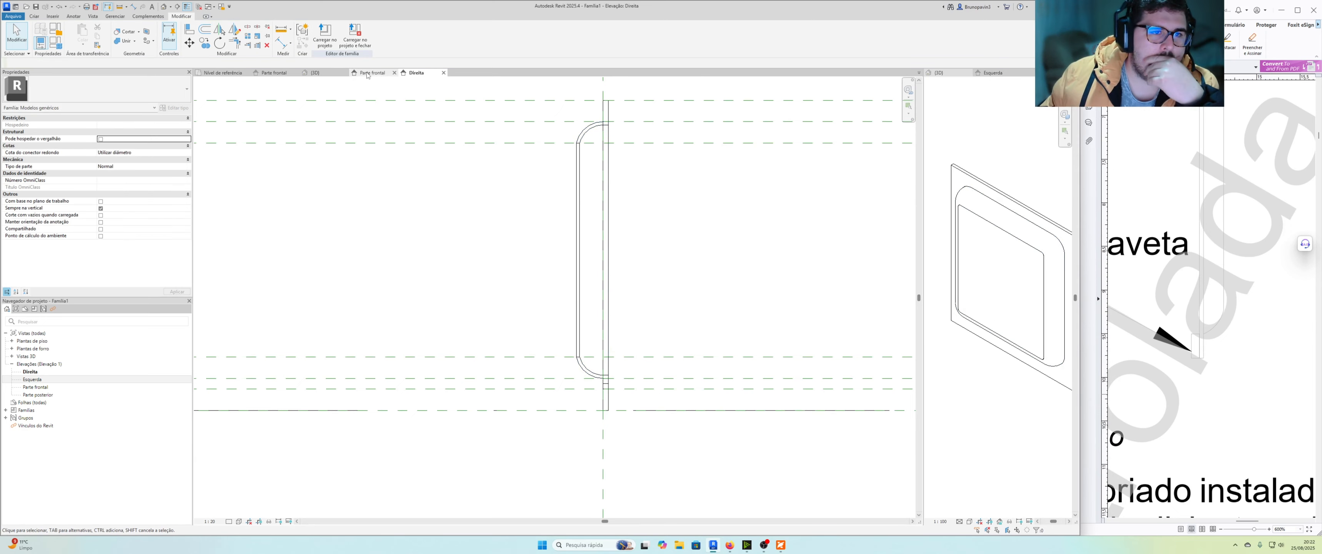
scroll(706, 326, "down", 6)
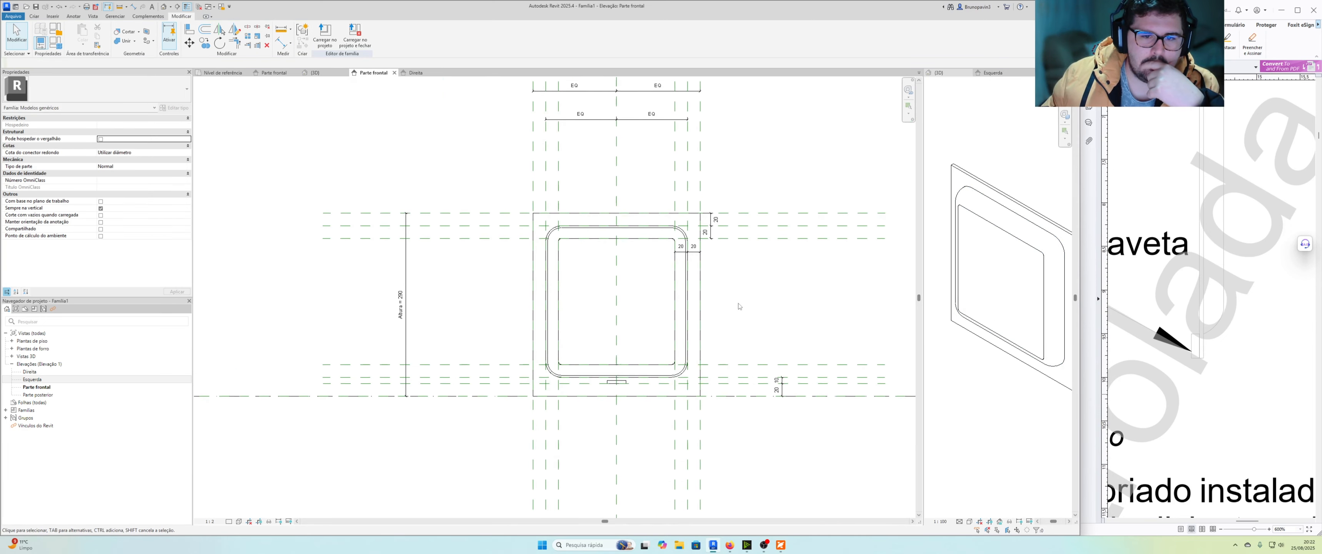
middle_click_drag(742, 308, 732, 317)
scroll(732, 317, "up", 2)
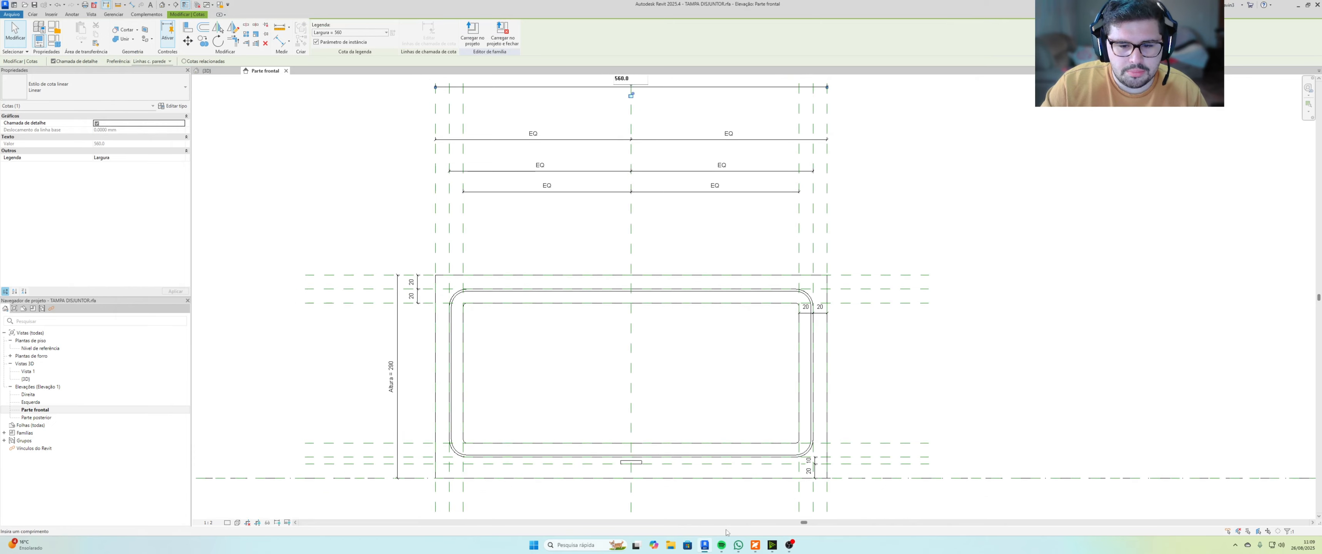
Place the standard's PDF beside the family window and examine the meter box drawing of the indirect-metering post.
left_click(755, 545)
scroll(885, 455, "down", 2)
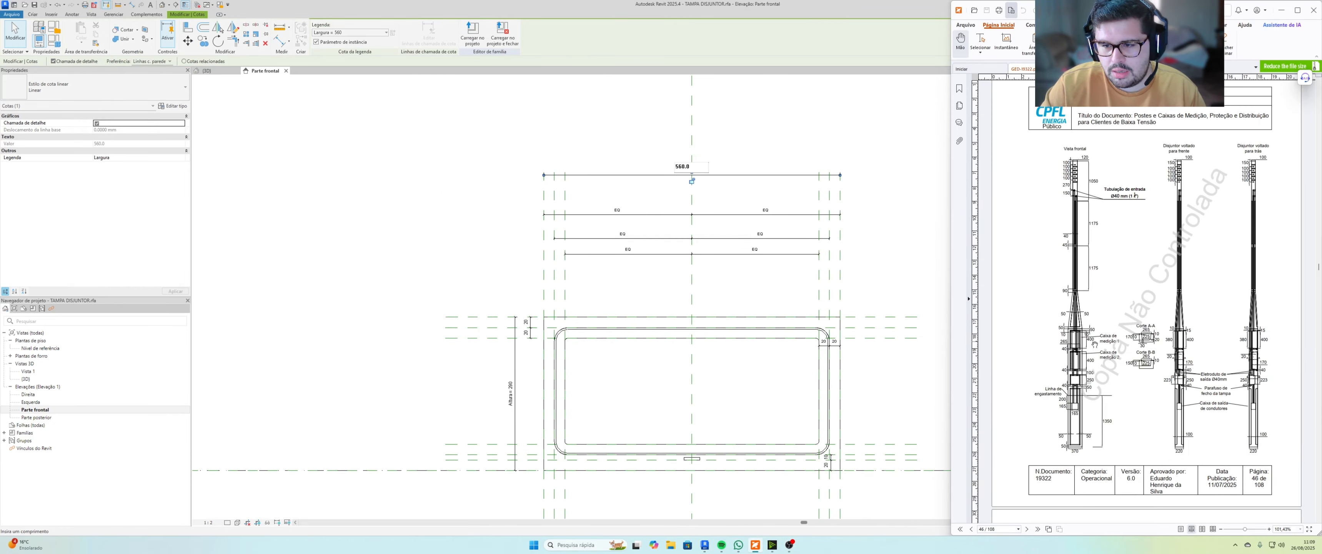
left_click(775, 147)
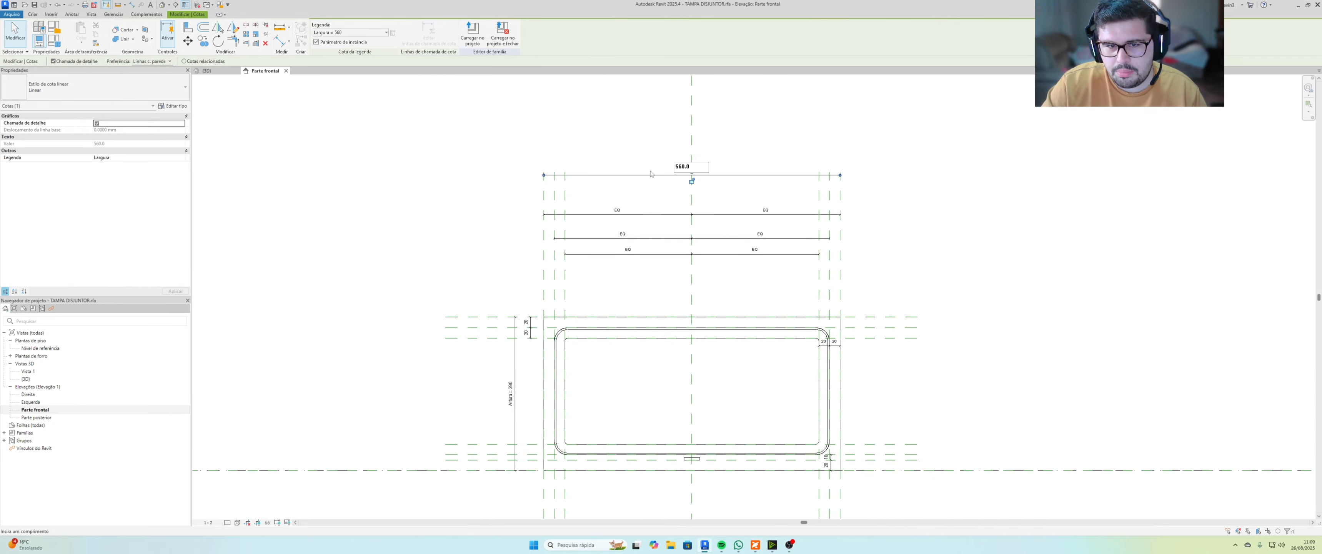
left_click(1308, 5)
scroll(1107, 316, "down", 3)
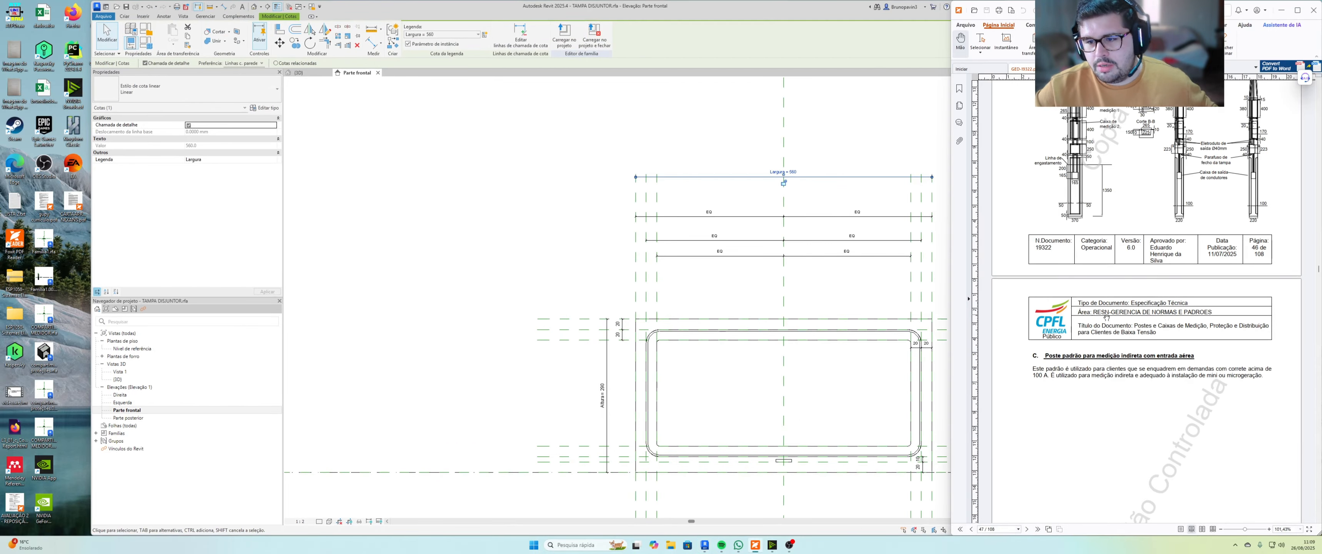
scroll(1107, 316, "down", 5)
scroll(1118, 405, "up", 5, "ctrl")
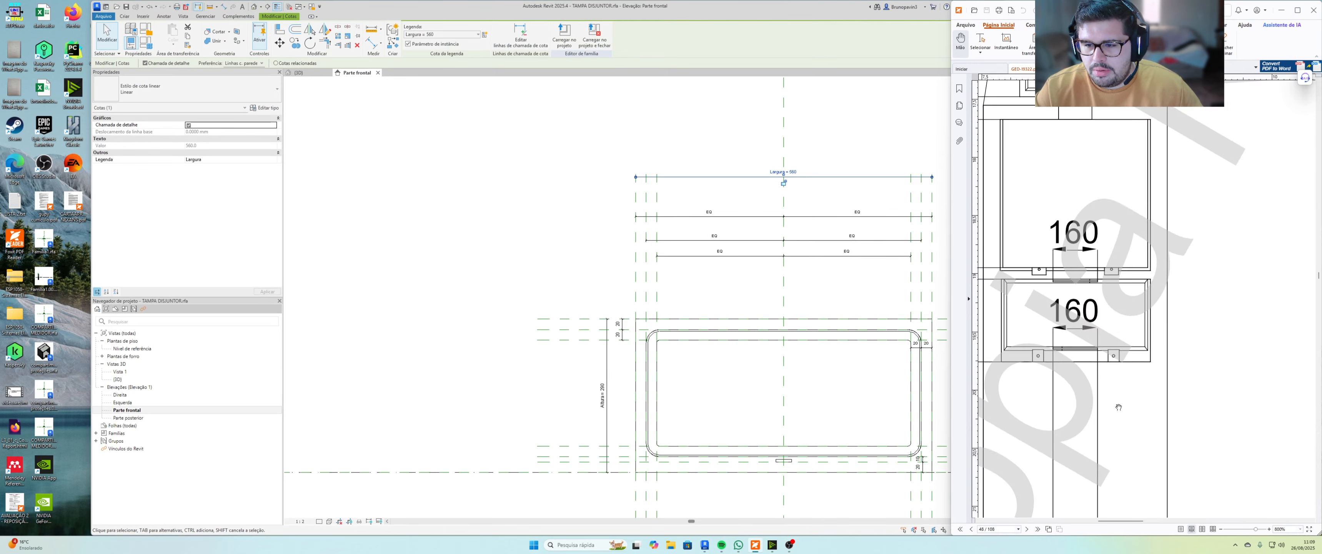
Examine the width and height dimensions of the boxes in the standard's indirect-metering post drawing.
scroll(1118, 401, "down", 2, "ctrl")
left_click_drag(1112, 508, 1123, 422)
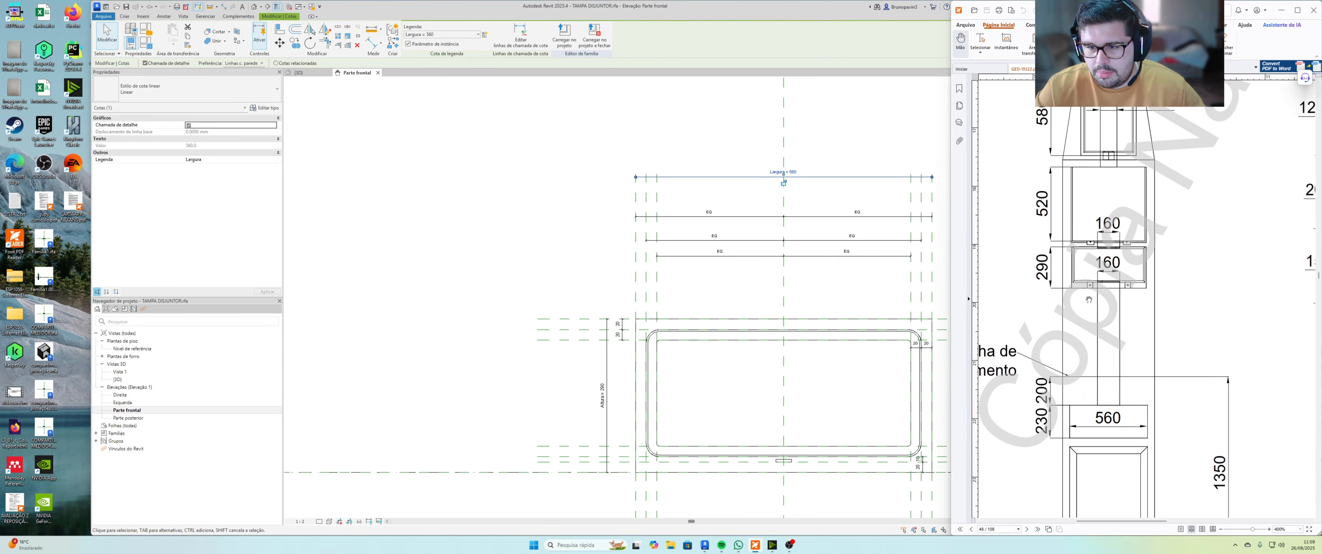
left_click_drag(1054, 246, 1036, 238)
Set the cover's overall width to 265 mm, the box width in the standard's drawing with measurement boxes 1 and 2.
middle_click_drag(825, 284, 787, 238)
left_click(758, 125)
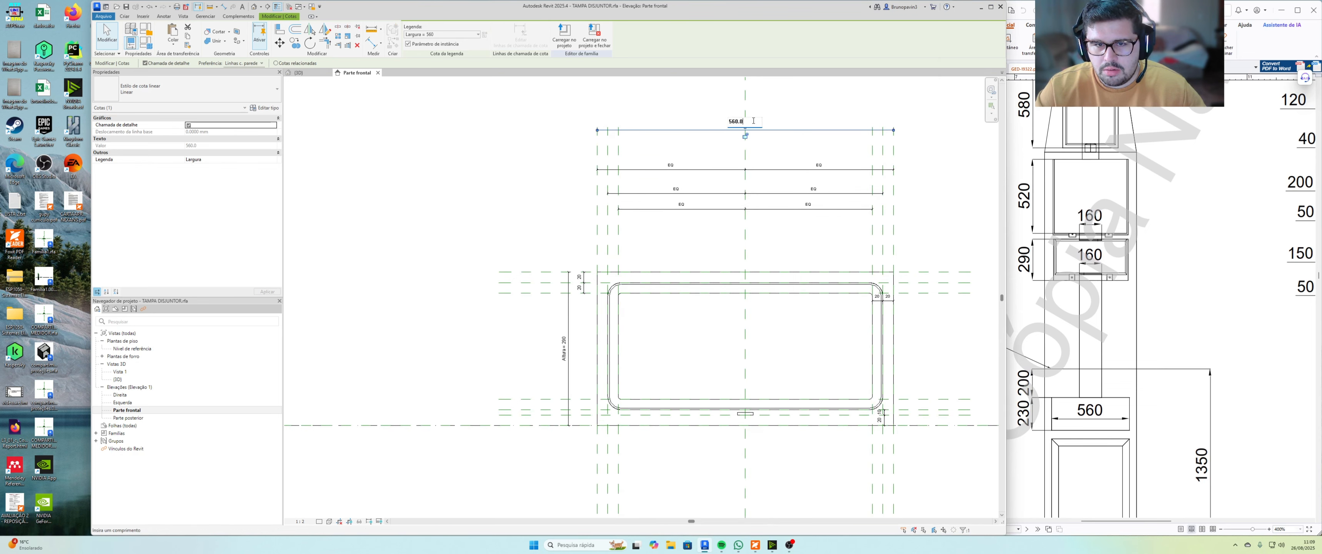
left_click(1077, 218)
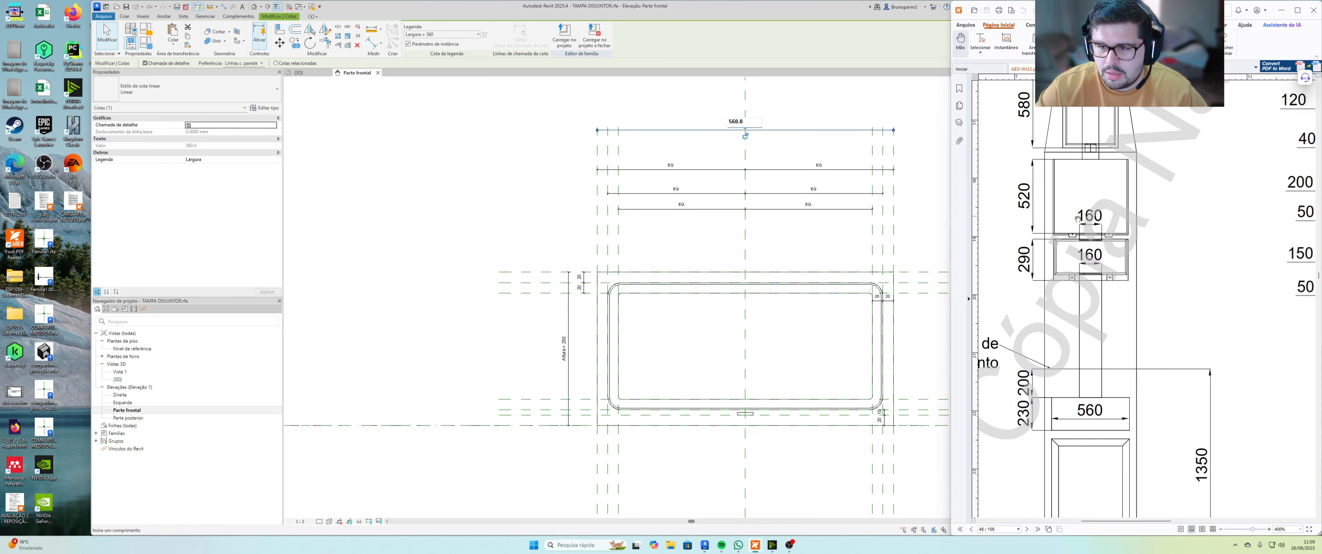
scroll(1159, 353, "up", 10)
scroll(1159, 353, "down", 3, "ctrl")
scroll(1159, 353, "up", 3)
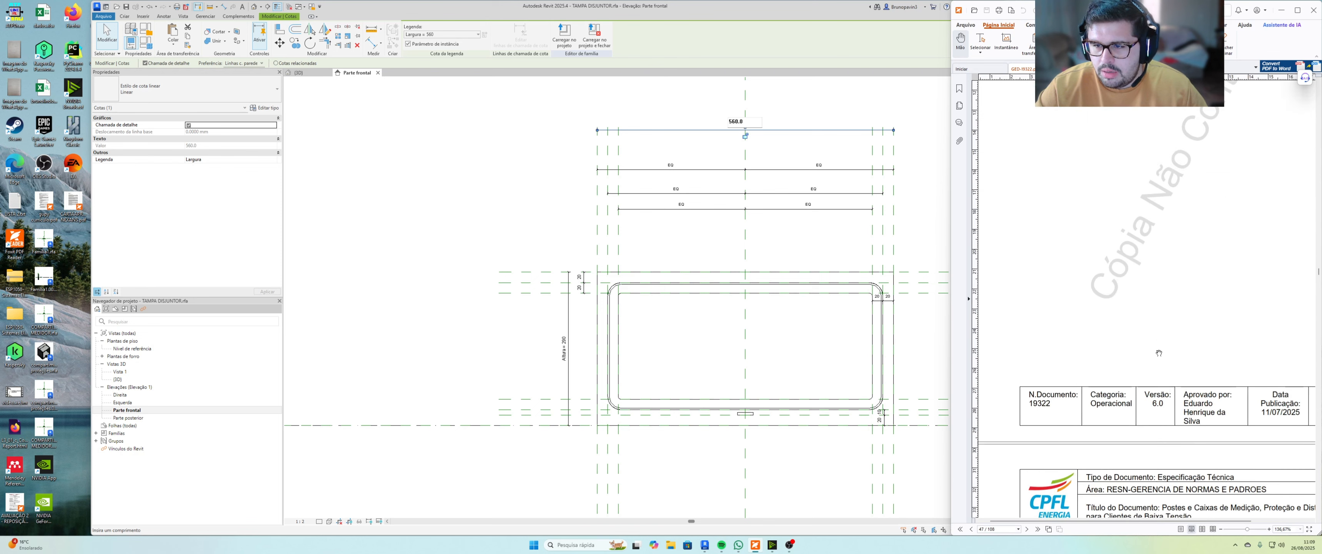
scroll(1159, 353, "up", 10)
scroll(1077, 298, "up", 3, "ctrl")
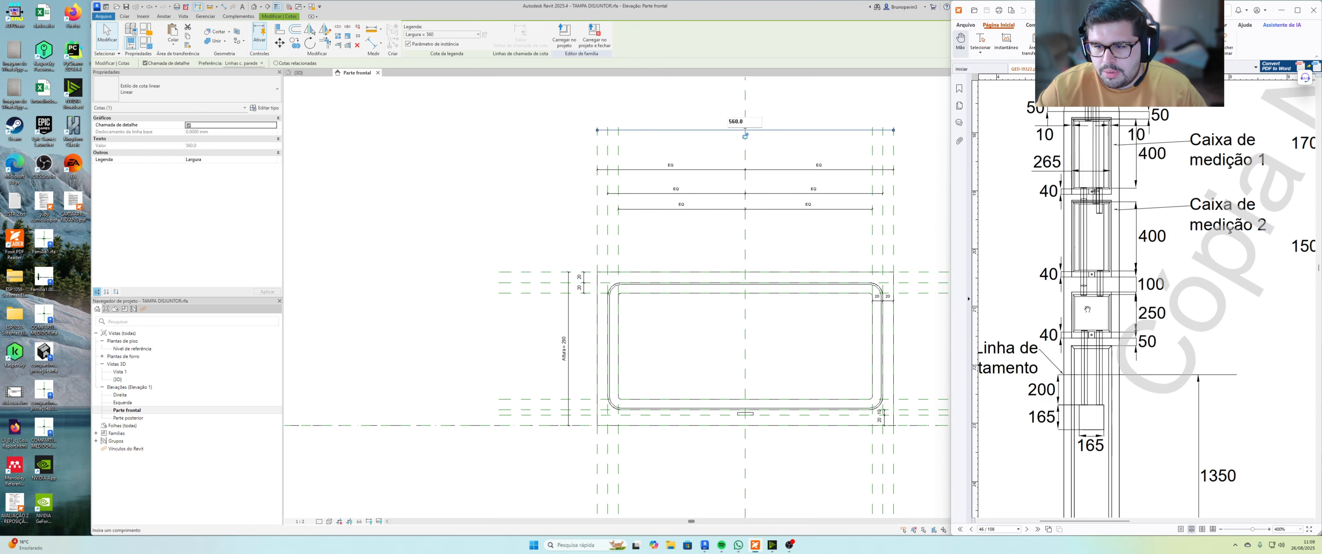
scroll(1104, 319, "down", 1, "ctrl")
scroll(1104, 320, "up", 1, "ctrl")
mouse_move(1116, 292)
left_mouse_down()
mouse_move(1129, 272)
mouse_move(1098, 283)
left_mouse_up()
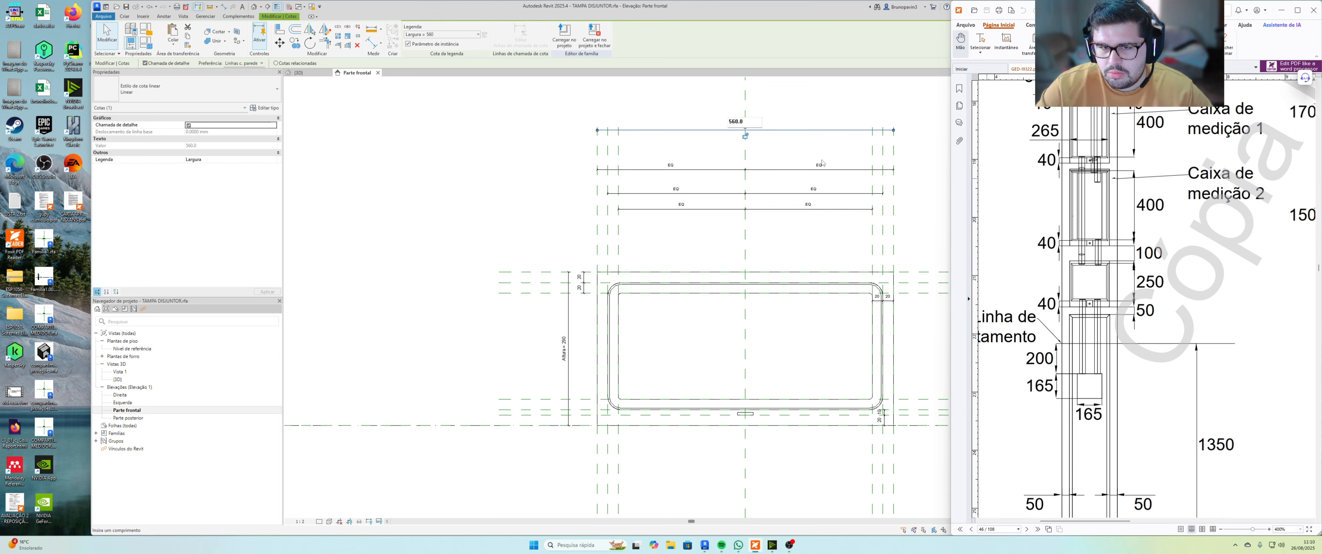
left_click_drag(752, 122, 721, 120)
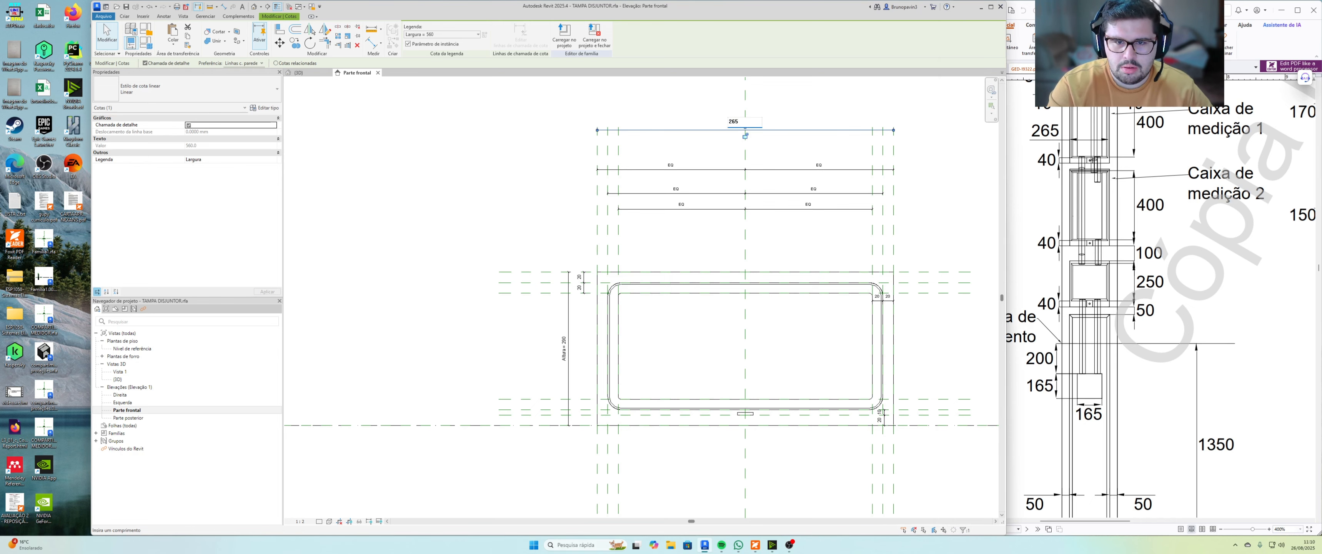
key("Return")
key("Escape")
Check the resized plate, frame and padlock slot in the front elevation by selecting the whole geometry.
scroll(713, 212, "up", 4)
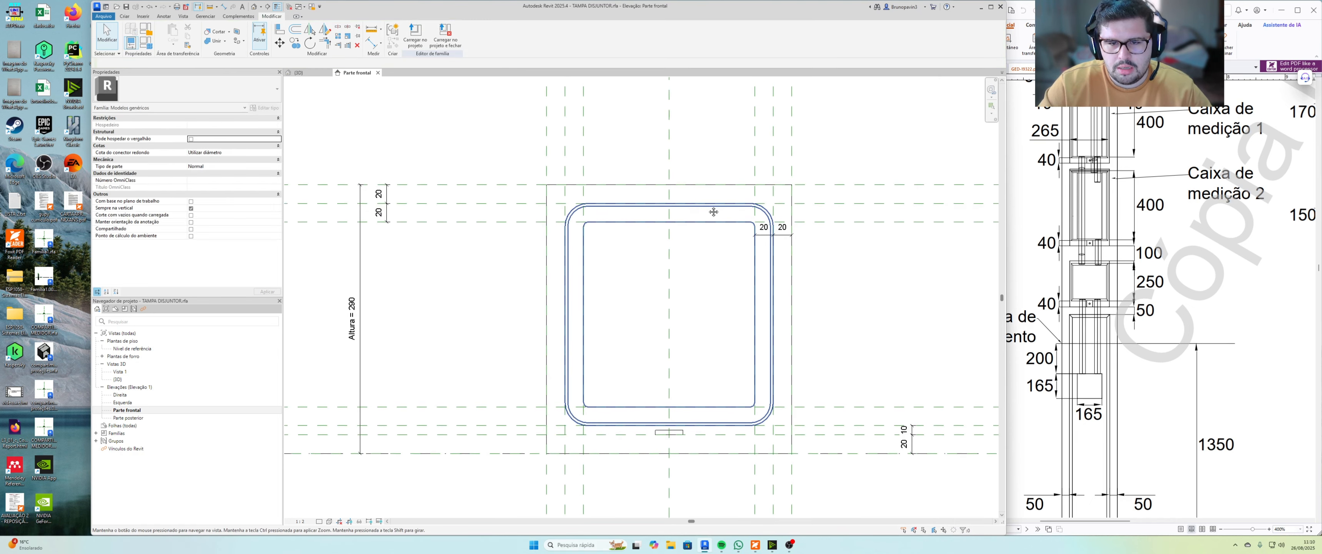
scroll(714, 211, "down", 1)
left_click_drag(505, 141, 793, 430)
left_click(503, 276)
left_click_drag(529, 121, 798, 459)
scroll(810, 280, "up", 2)
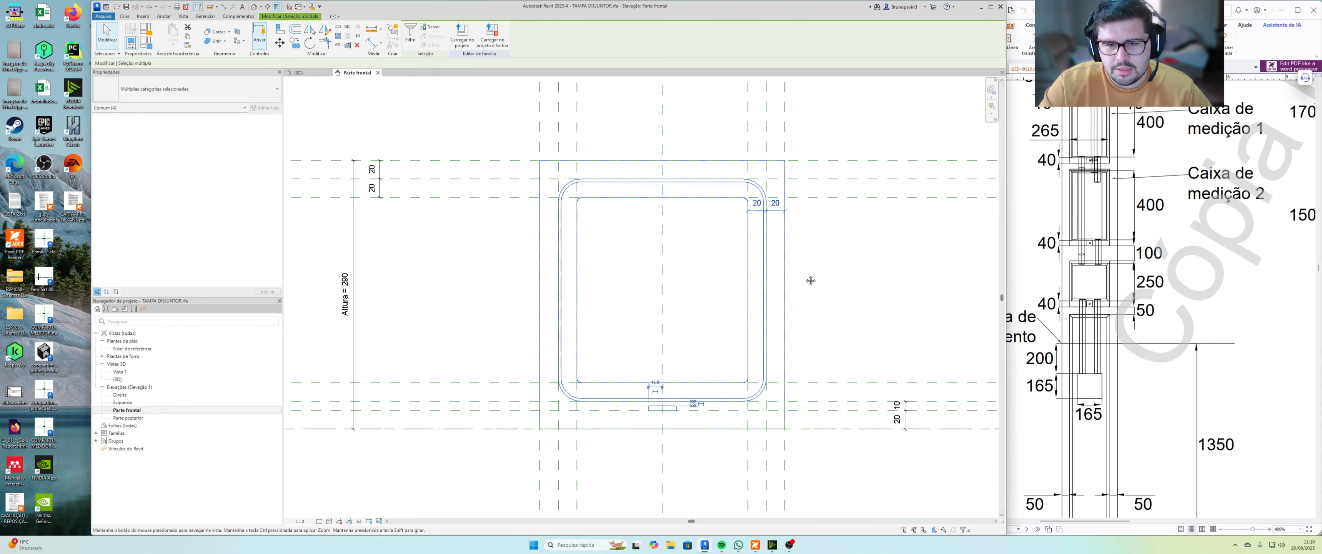
scroll(810, 280, "up", 3)
Try deleting the paired 20 mm dimension at the frame's right side and undo the deletion.
left_click(794, 233)
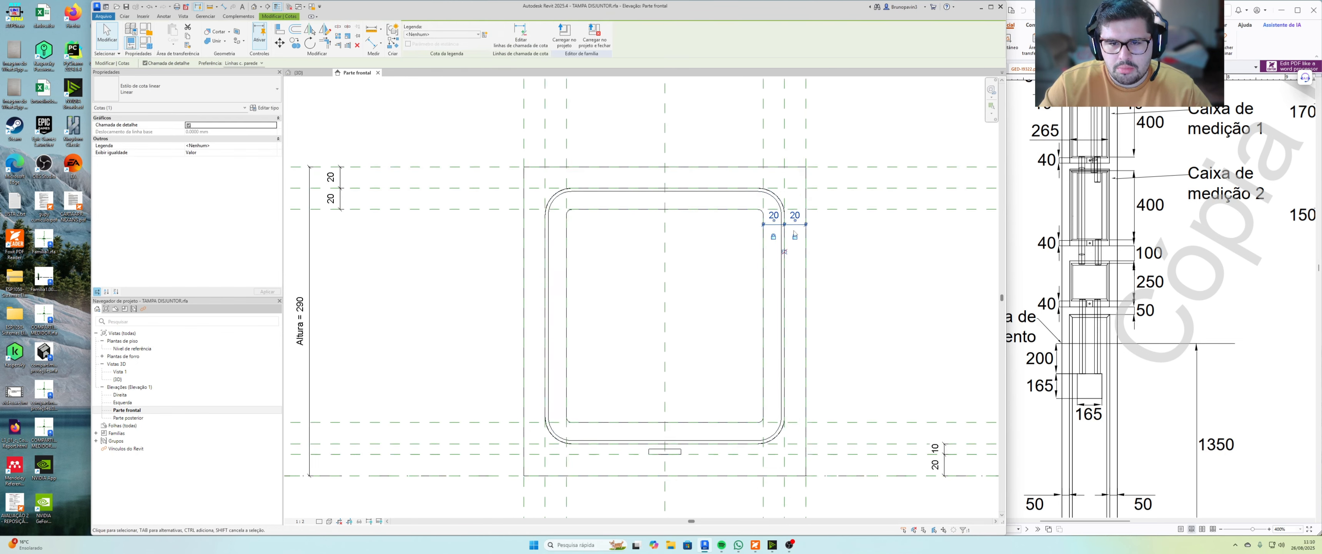
scroll(785, 245, "down", 1)
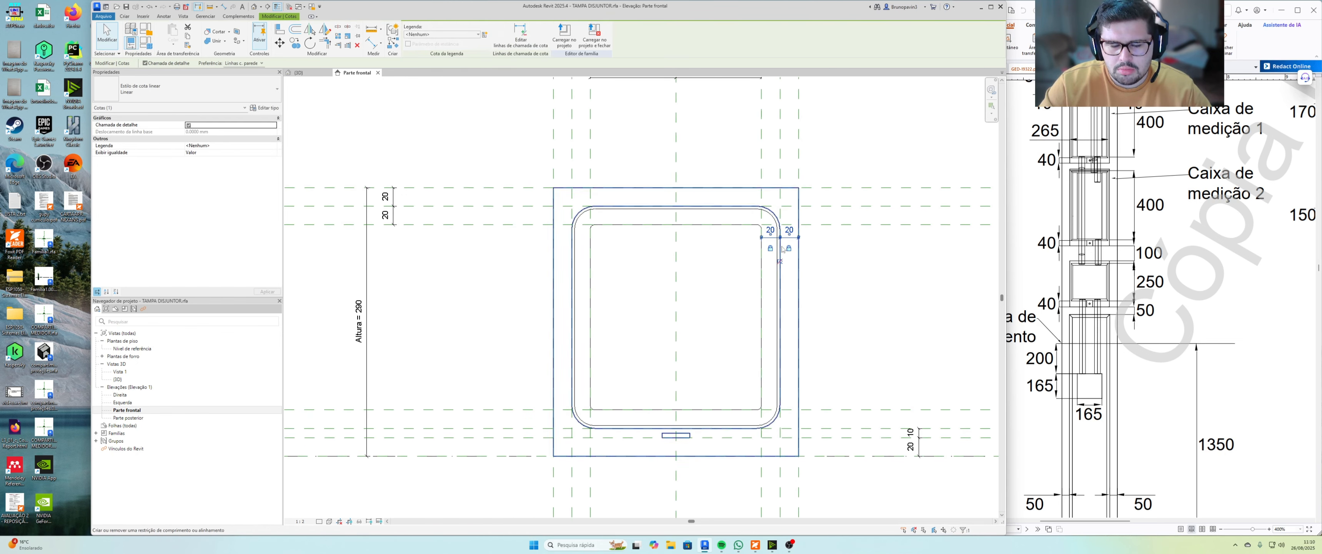
middle_click_drag(832, 255, 822, 256)
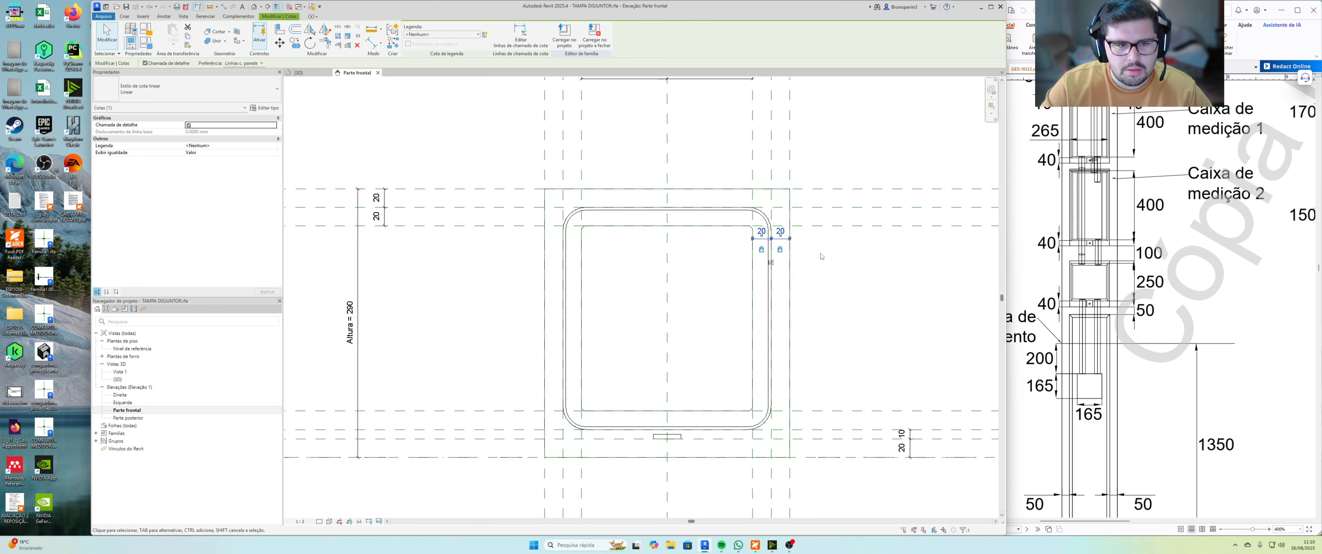
scroll(793, 247, "up", 3)
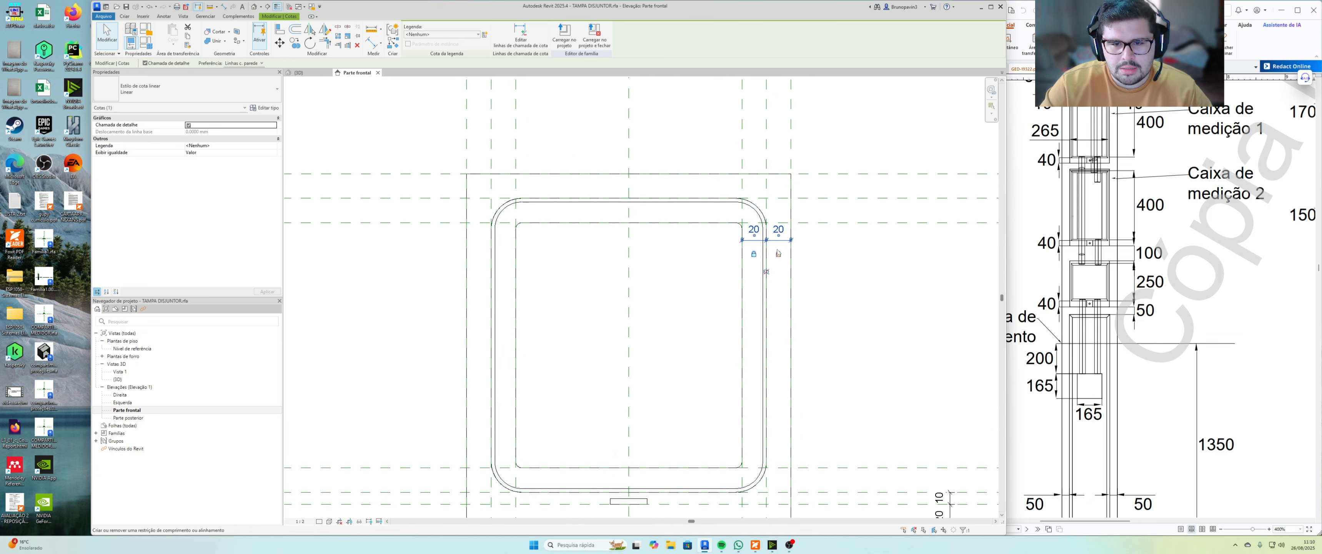
key("Delete")
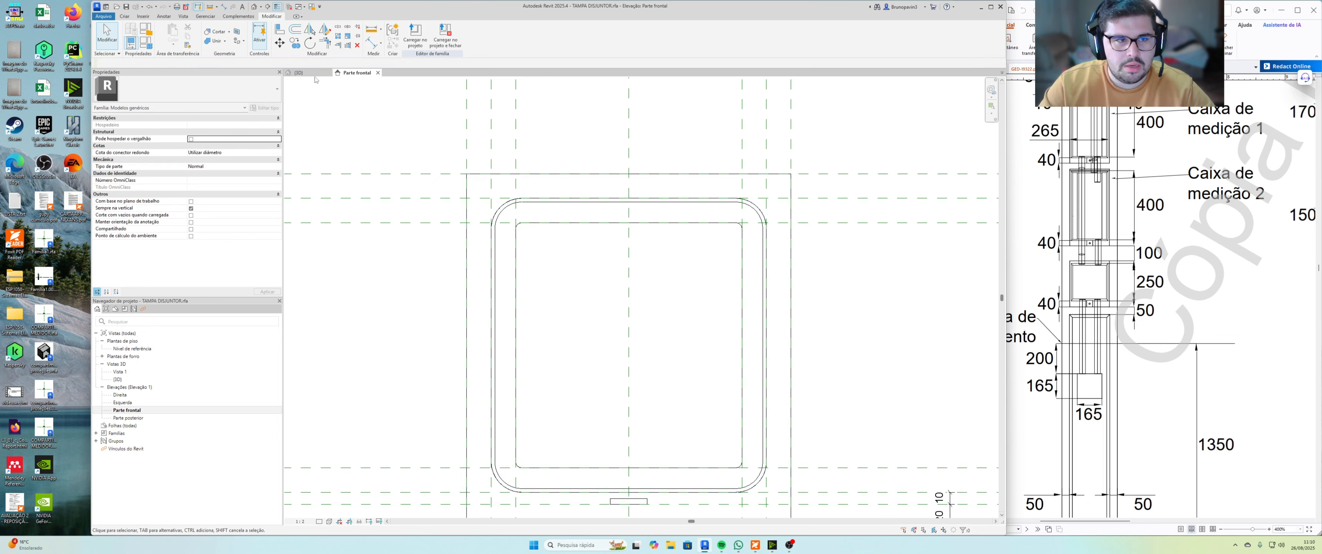
key("ctrl+z")
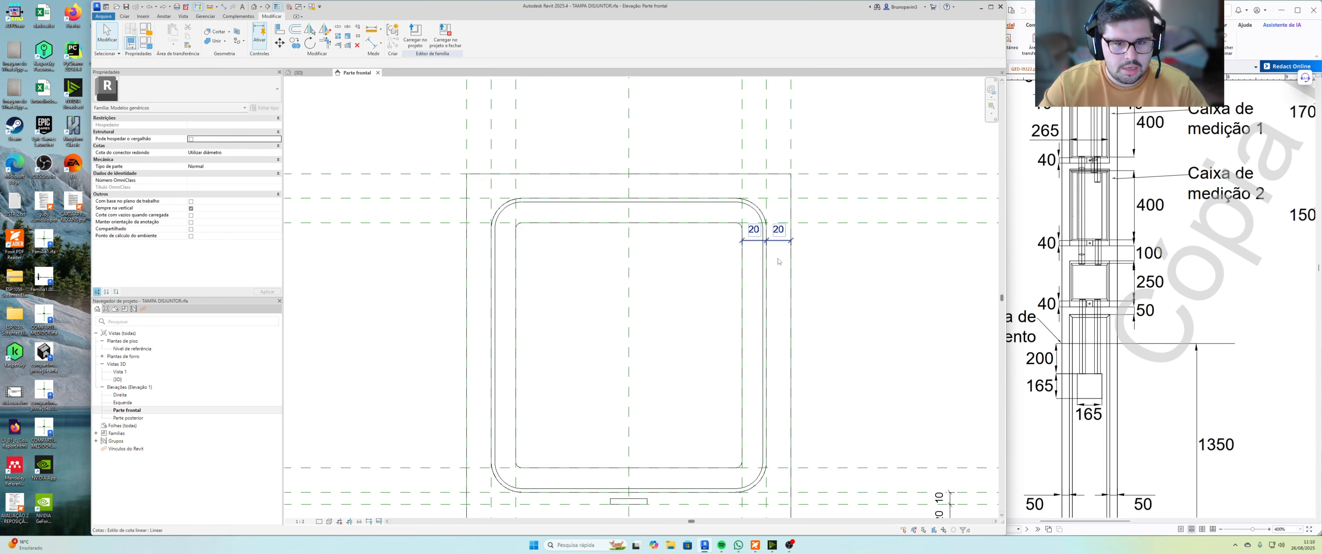
Test the cover's height parameter in the front elevation with 300 mm and 500 mm.
scroll(821, 280, "down", 2)
middle_click_drag(852, 292, 804, 302)
scroll(804, 283, "down", 3)
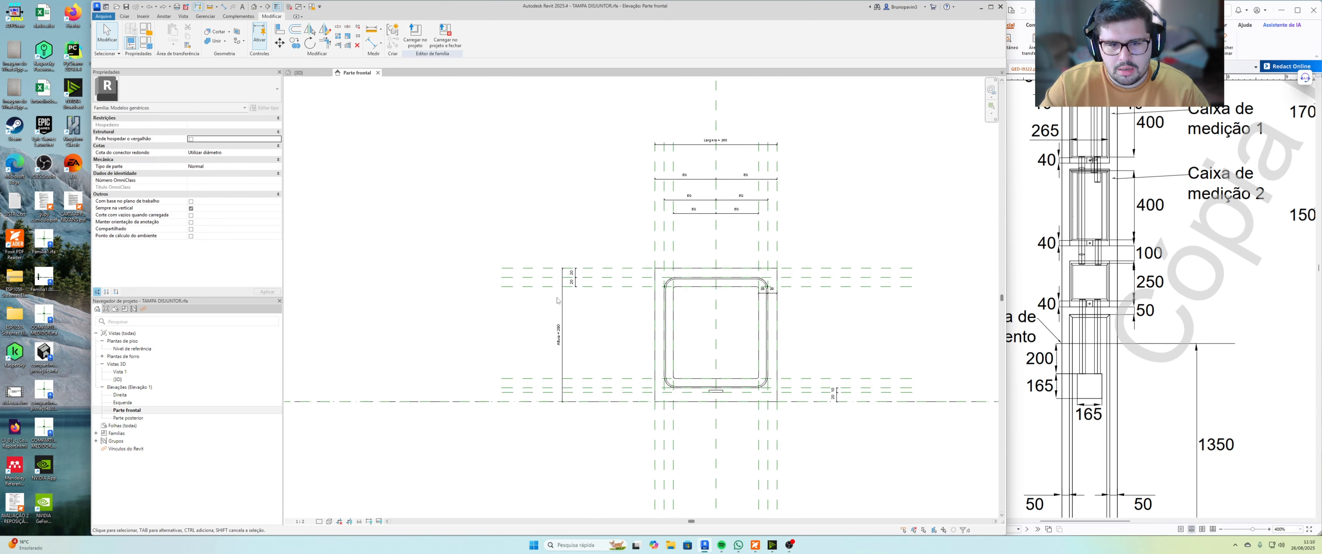
scroll(558, 311, "up", 1)
left_click(565, 339)
left_click(564, 340)
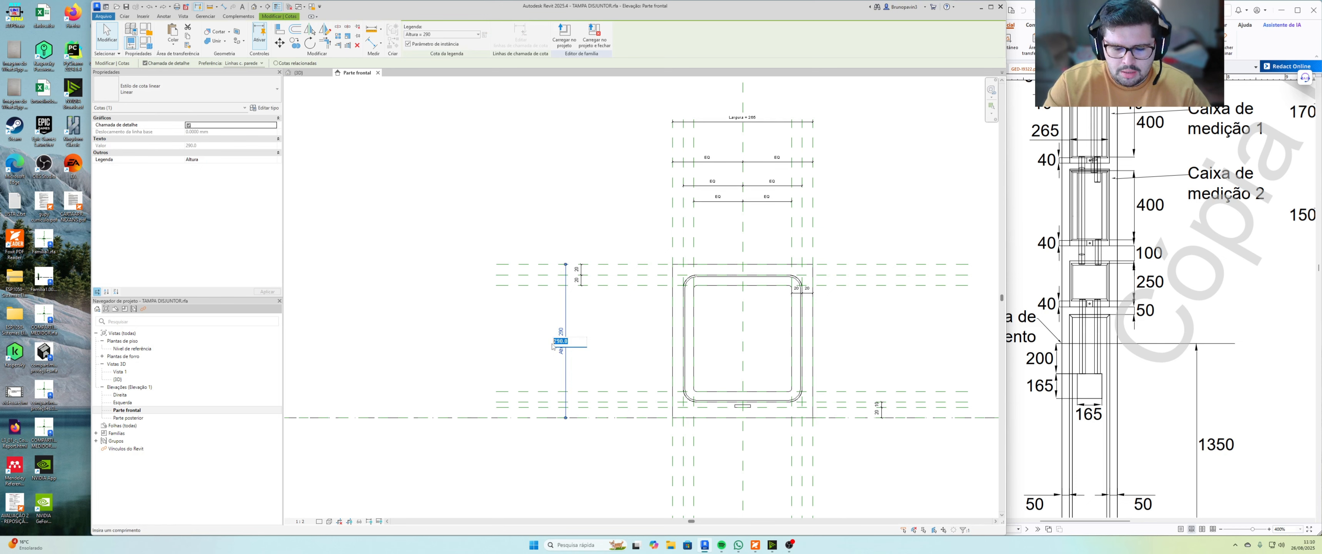
type("29")
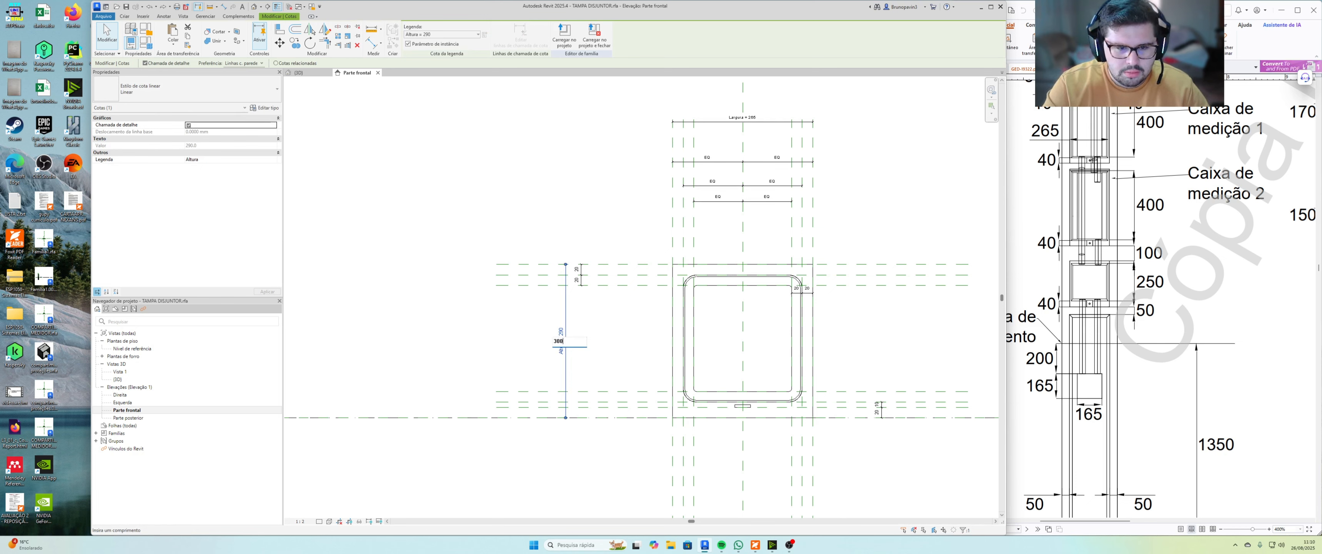
type("300")
key("Return")
left_click(561, 337)
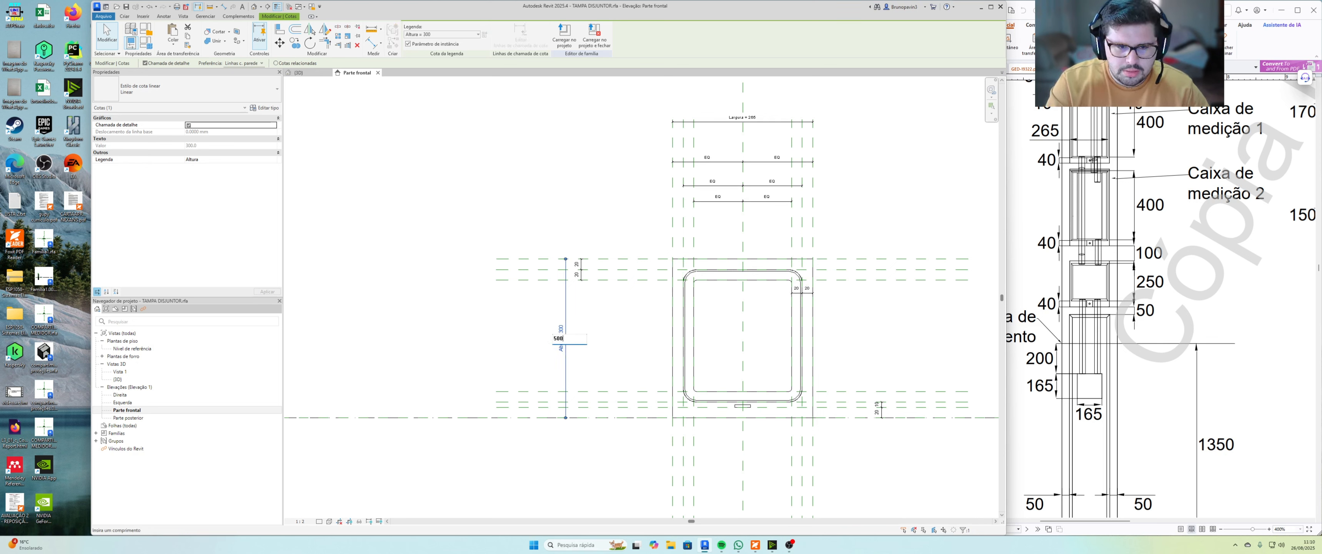
type("500")
key("Return")
Test the cover's width parameter with 700 mm and check the whole geometry by selecting it.
left_click(747, 121)
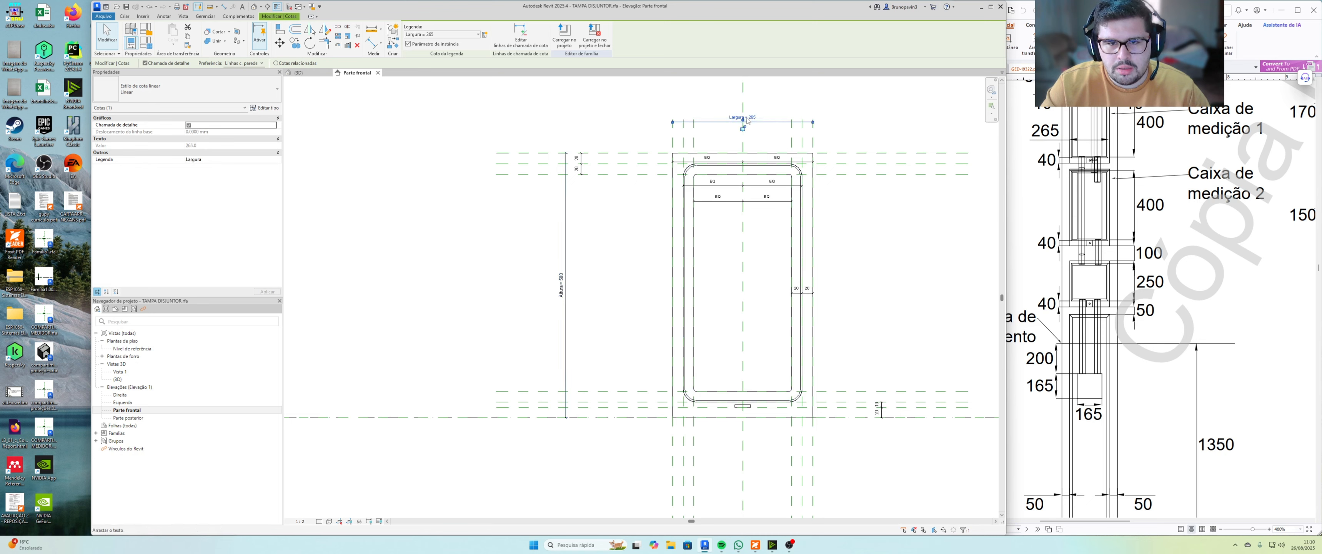
left_click(747, 121)
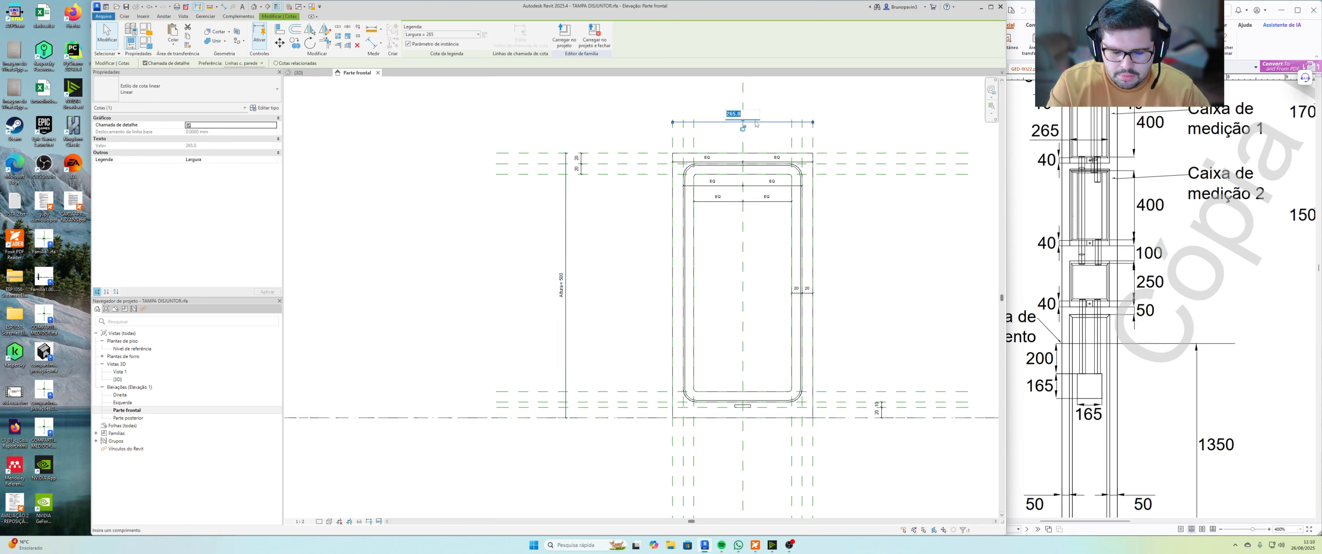
type("700")
key("Return")
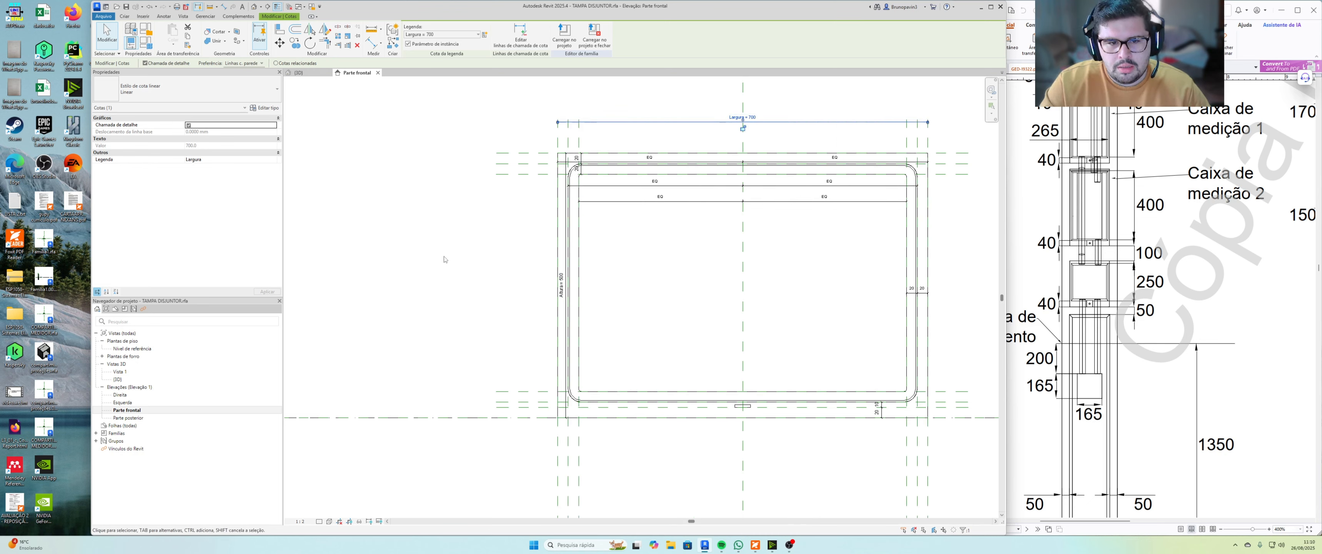
key("Escape")
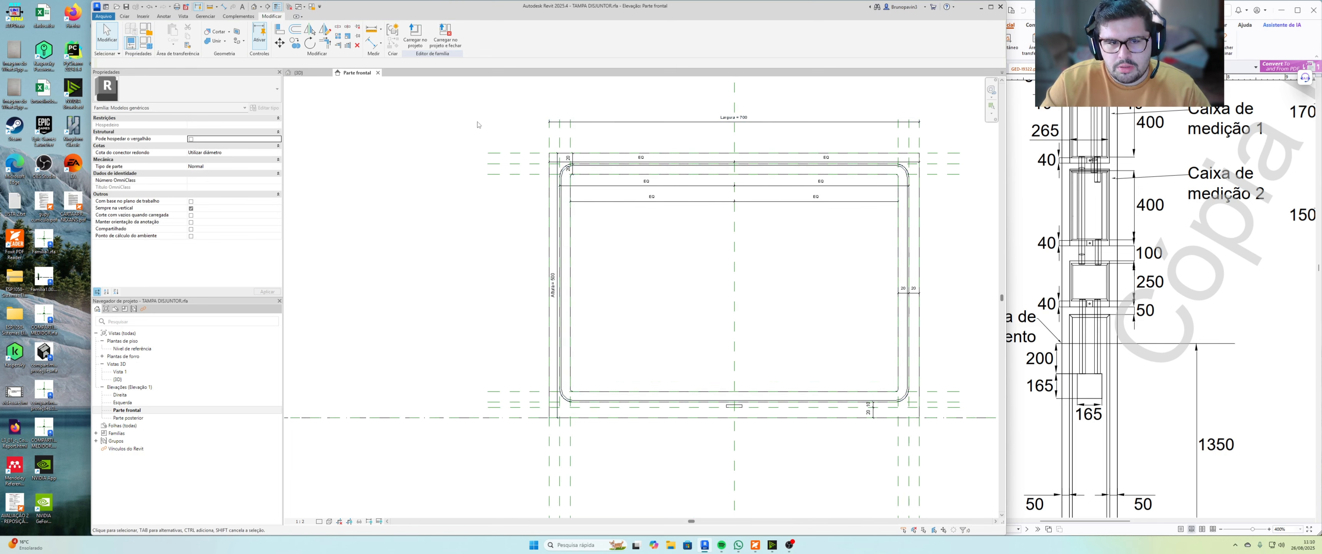
mouse_move(475, 121)
left_mouse_down()
mouse_move(946, 438)
mouse_move(986, 498)
left_mouse_up()
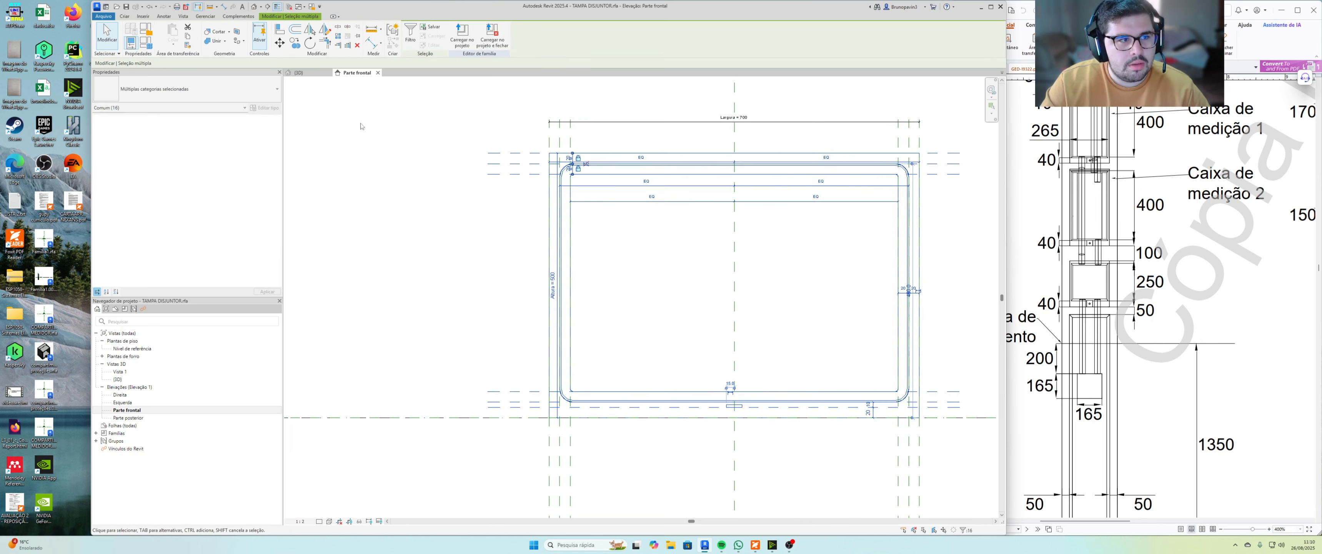
key("Escape")
Set the family's default Altura to 290 and Largura to 265 in the family types and apply them.
left_click(150, 46)
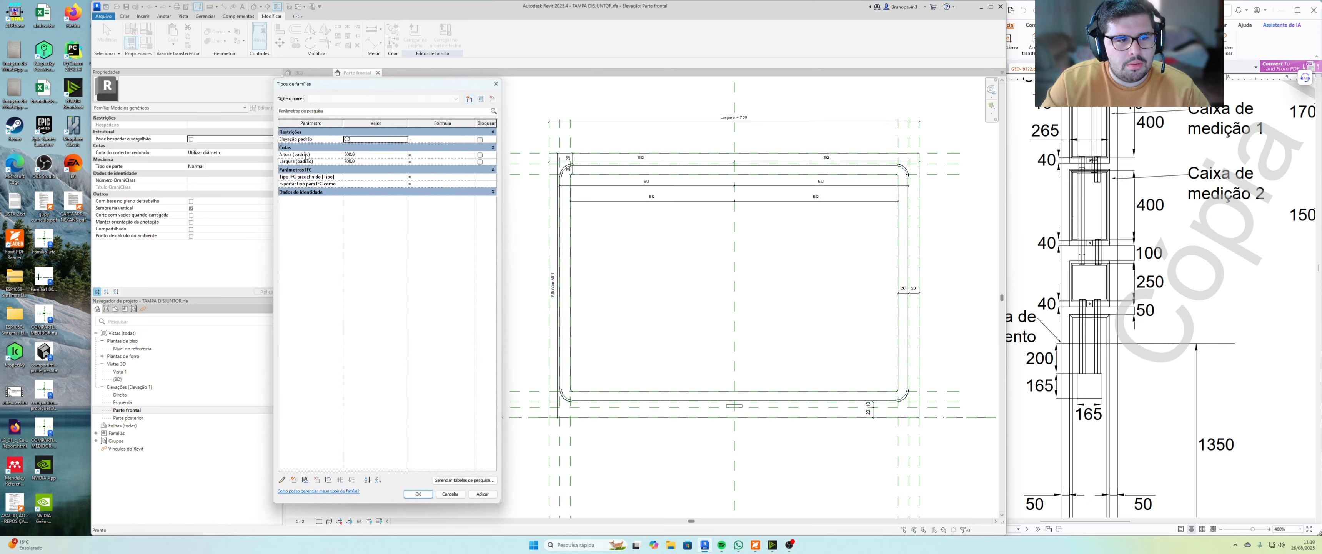
left_click(376, 155)
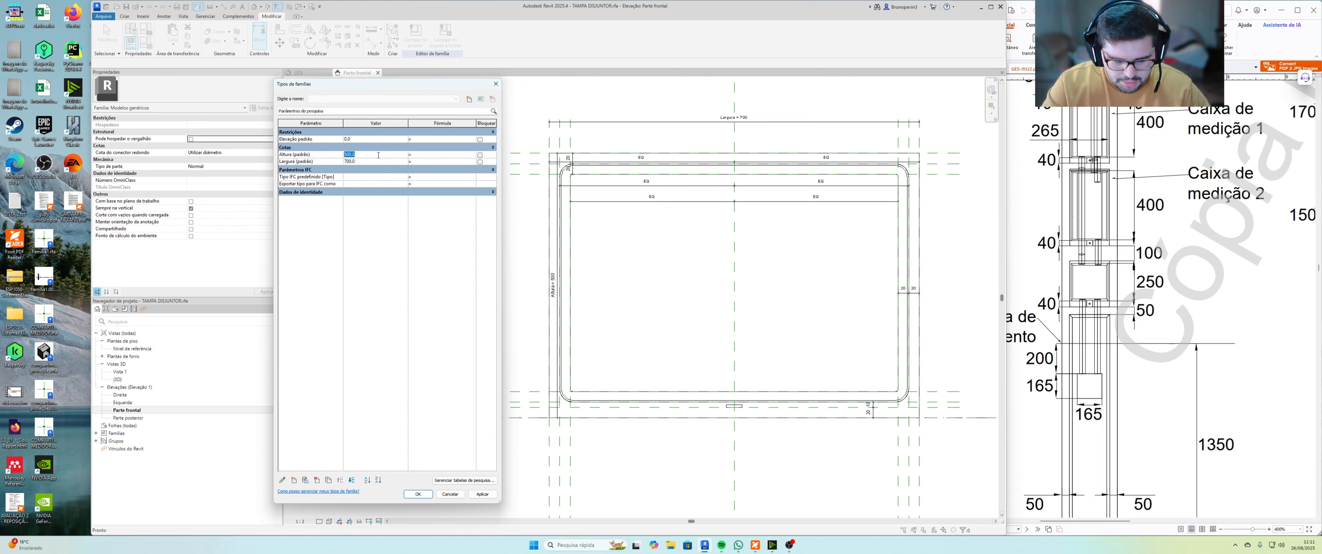
key("Tab")
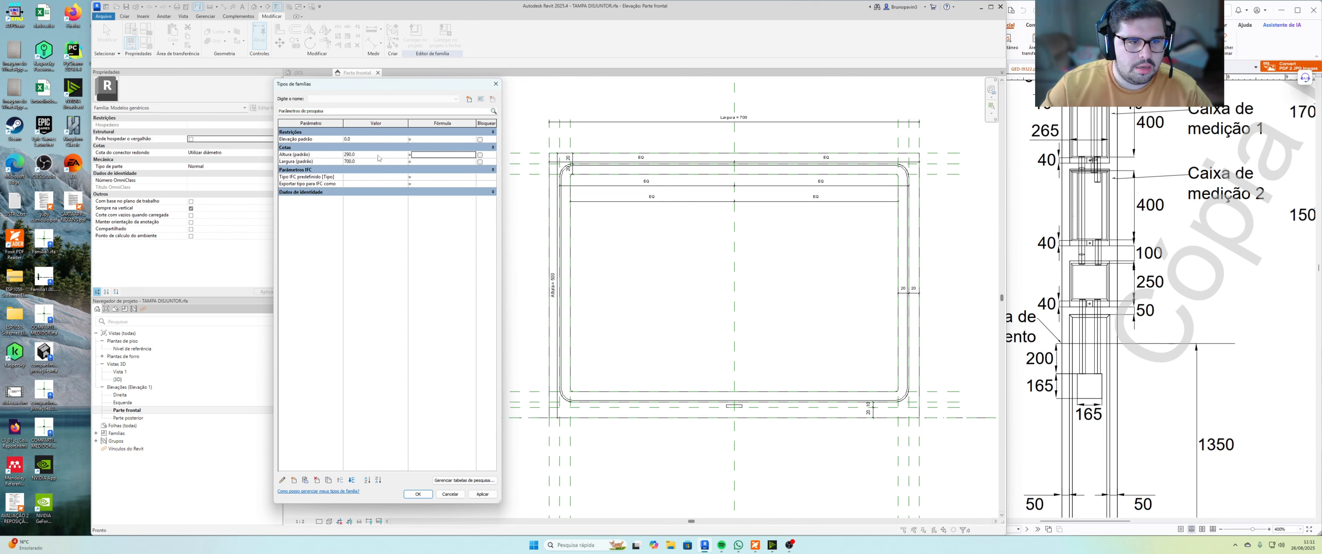
left_click(376, 162)
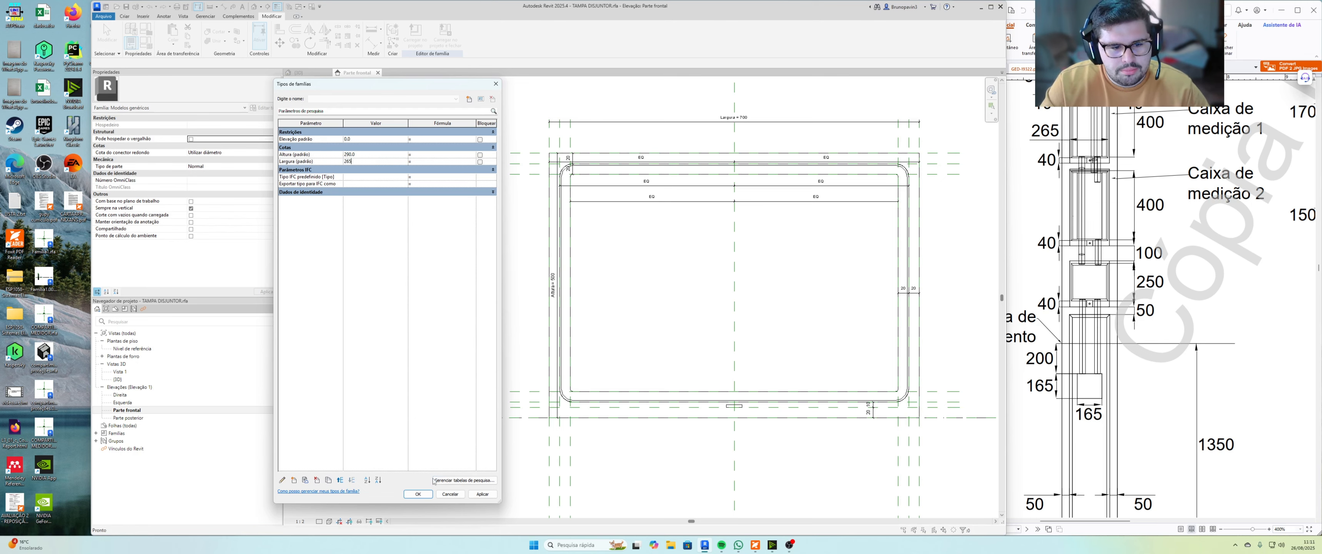
left_click(483, 494)
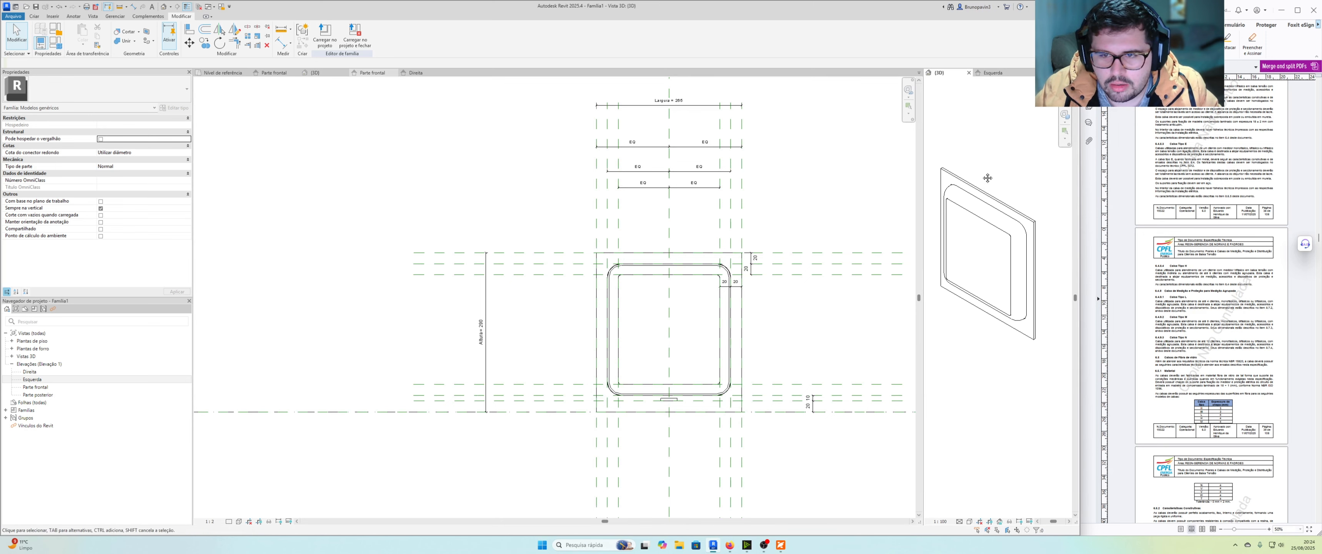
Select the whole cover in the 3D view and duplicate the default wall material as "policarbonato" for it.
left_click_drag(939, 150, 1062, 359)
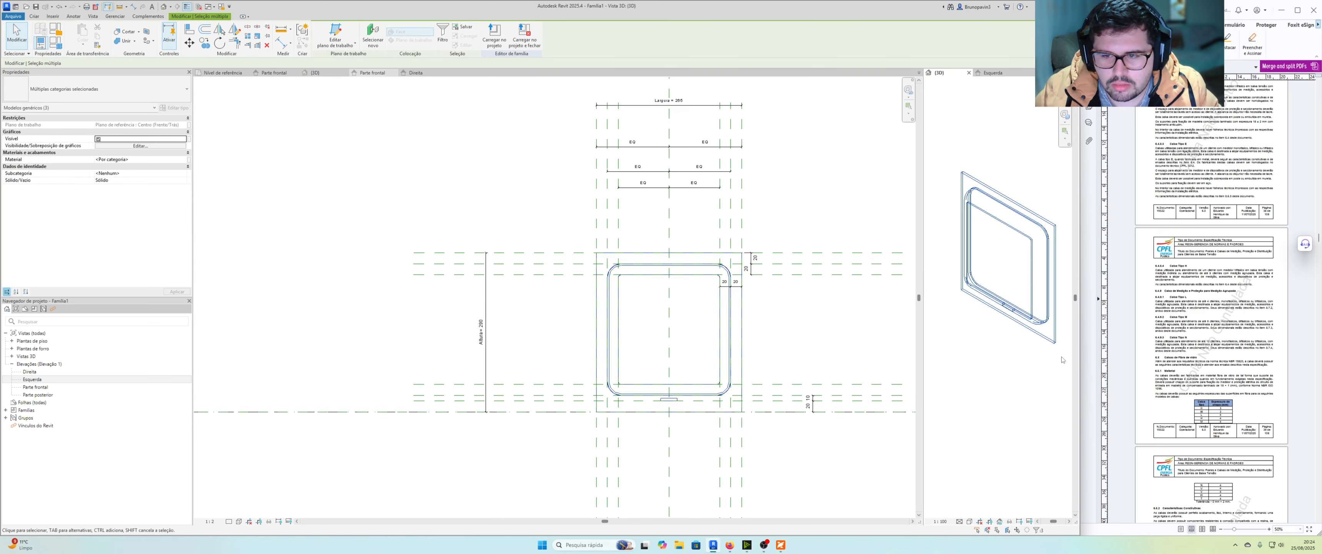
left_click(186, 162)
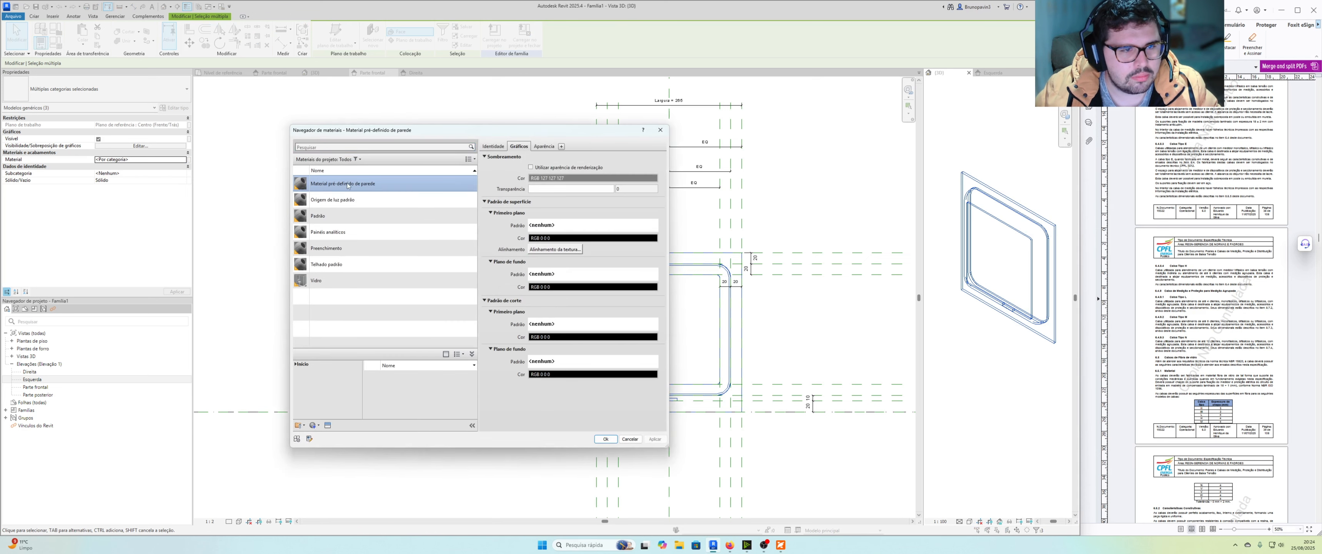
right_click(348, 186)
left_click(376, 197)
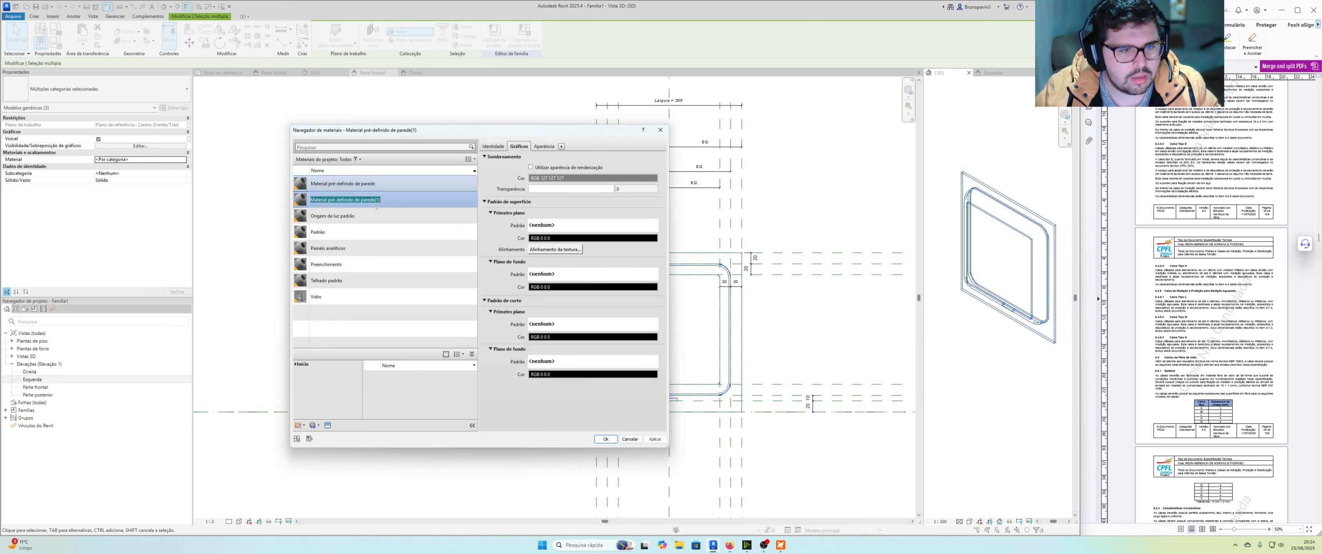
type("po")
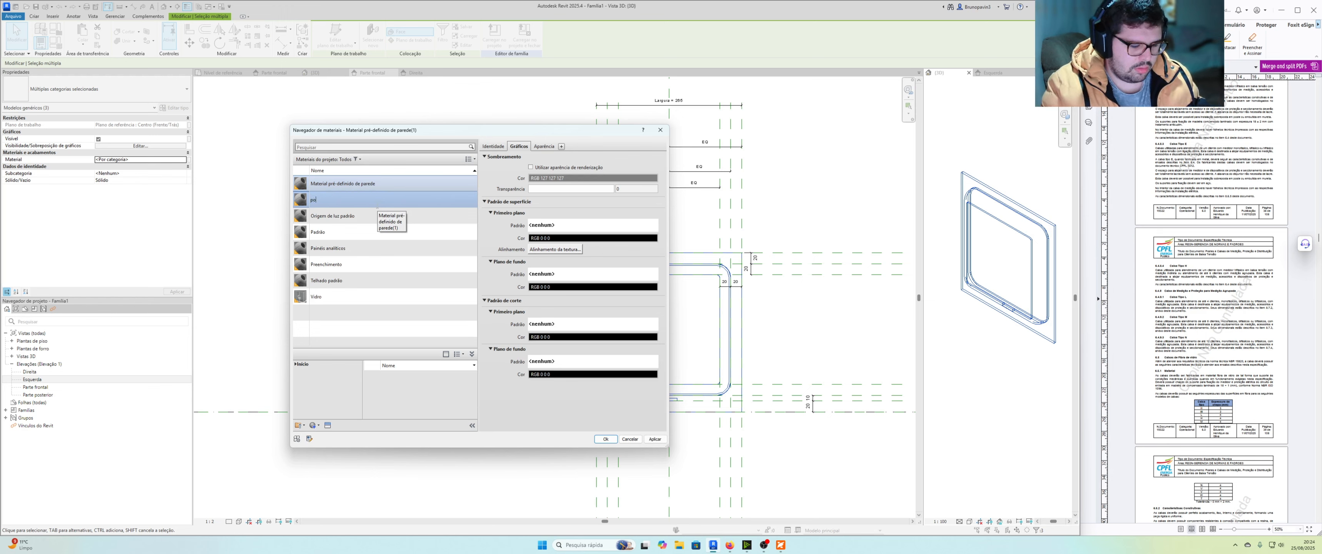
type("licarbonat")
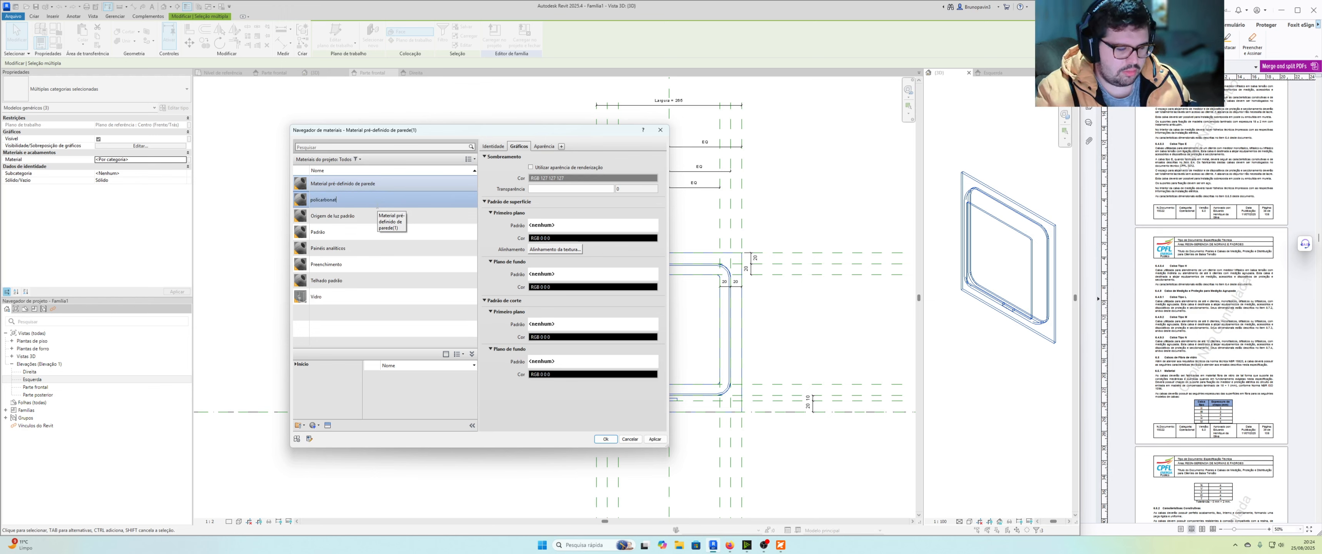
type("o")
key("Return")
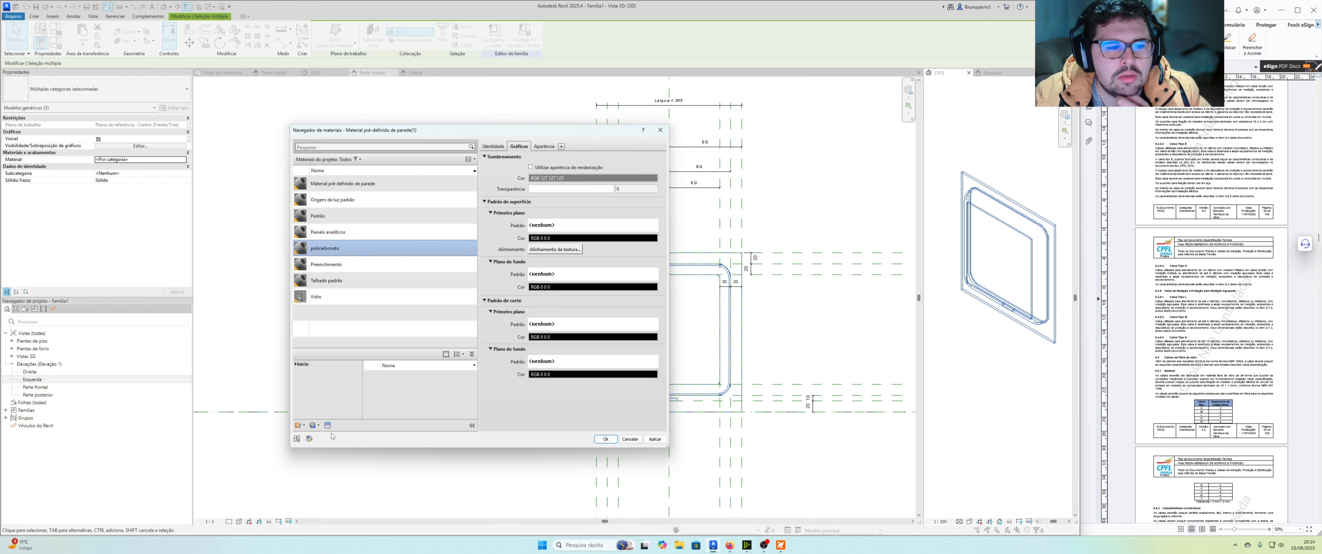
Search the asset library for "policarbonato" and assign the Policarbonato (Transparente) appearance to the policarbonato material.
left_click(328, 425)
left_click(728, 125)
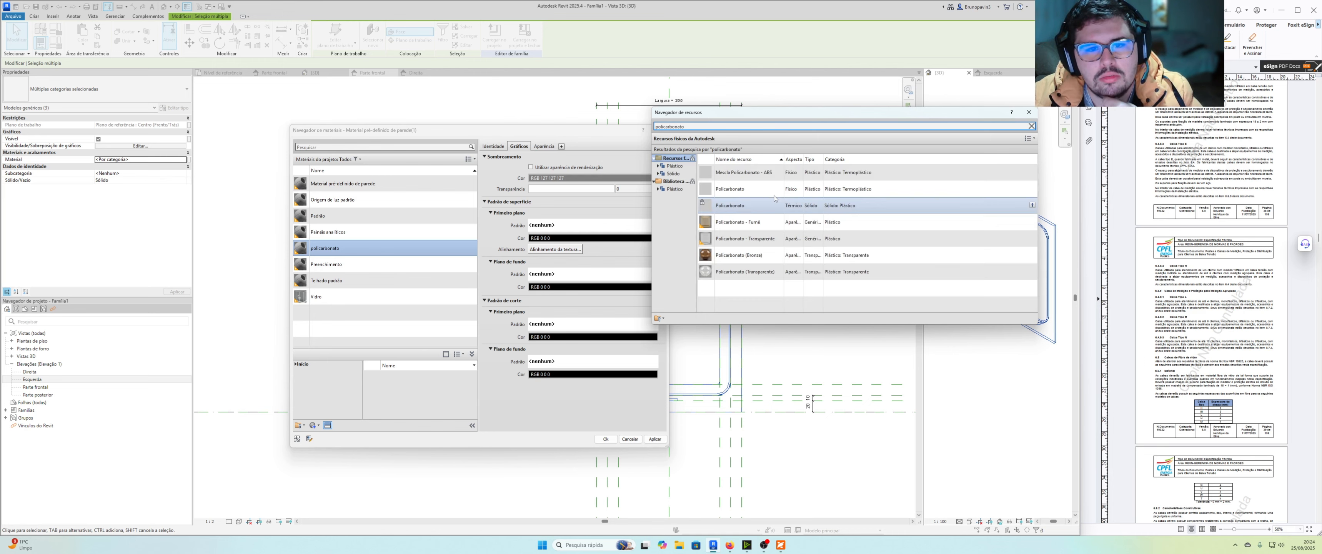
left_click(758, 277)
double_click(758, 278)
left_click(1032, 126)
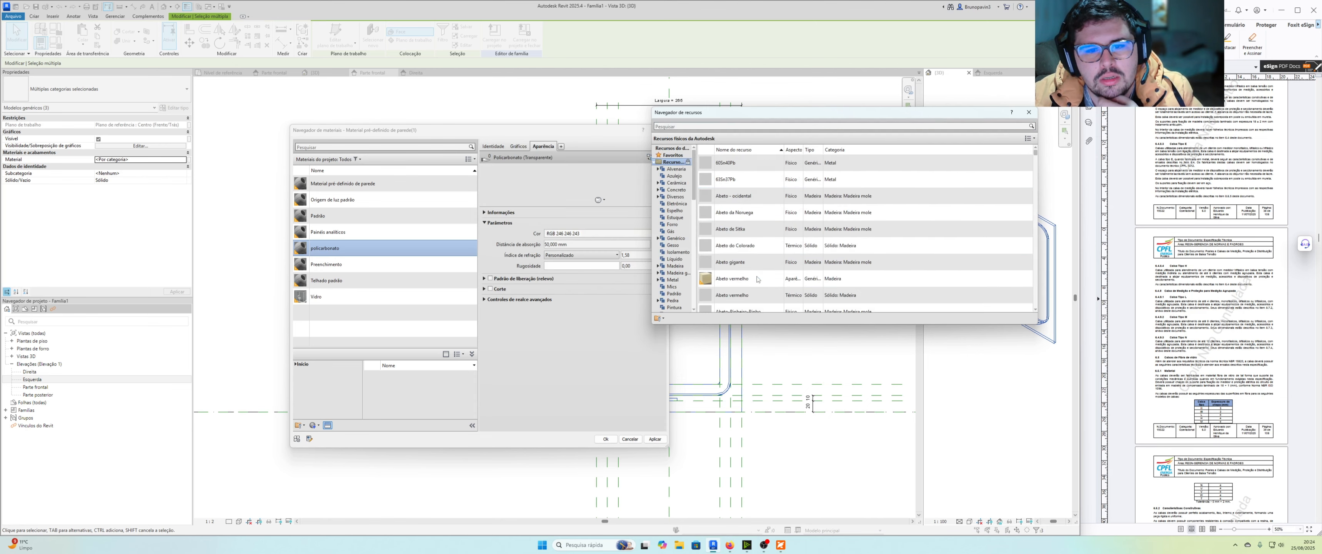
left_click(1029, 113)
Make the material's shading use its render appearance and apply the policarbonato material to the selected cover.
left_click(514, 147)
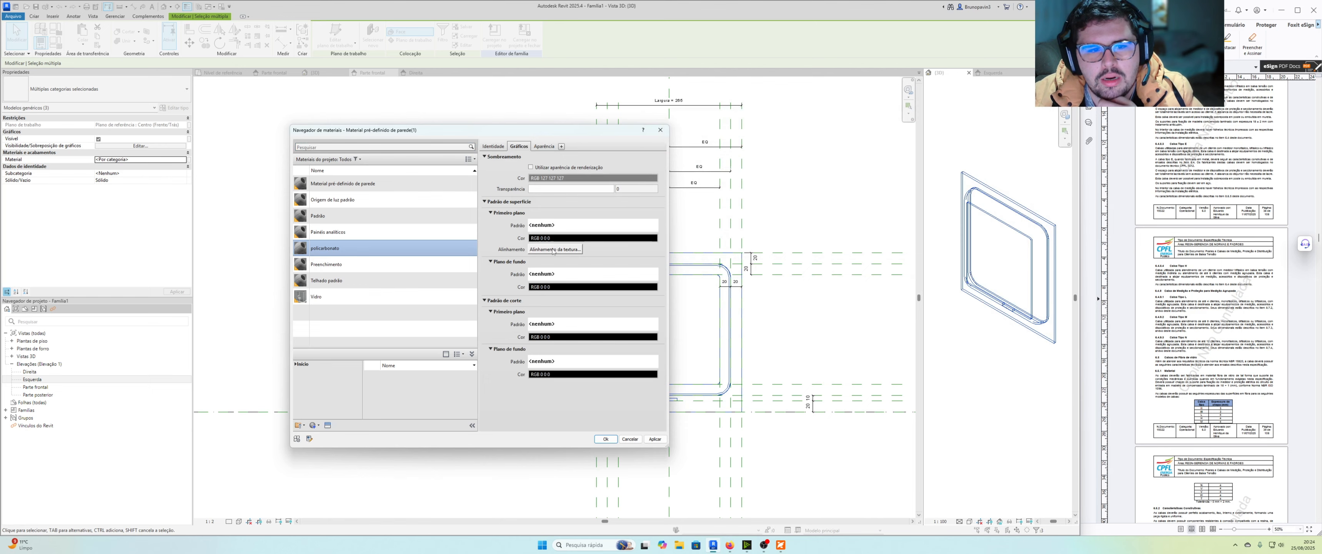
left_click(531, 167)
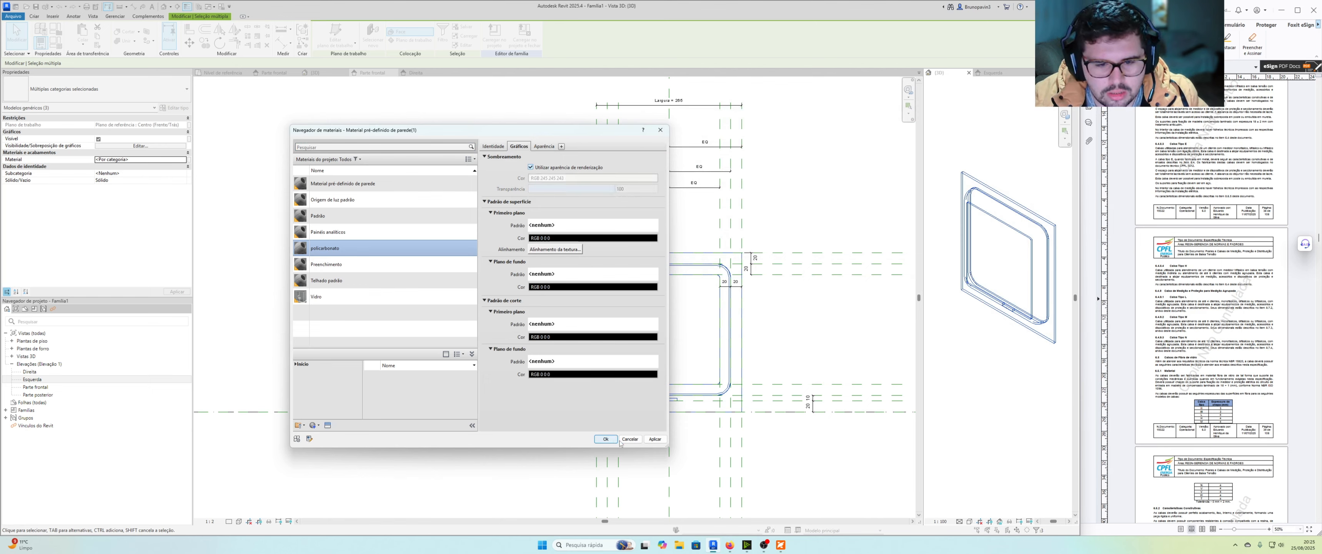
left_click(655, 439)
left_click(606, 440)
left_click(1033, 354)
scroll(1034, 353, "down", 1)
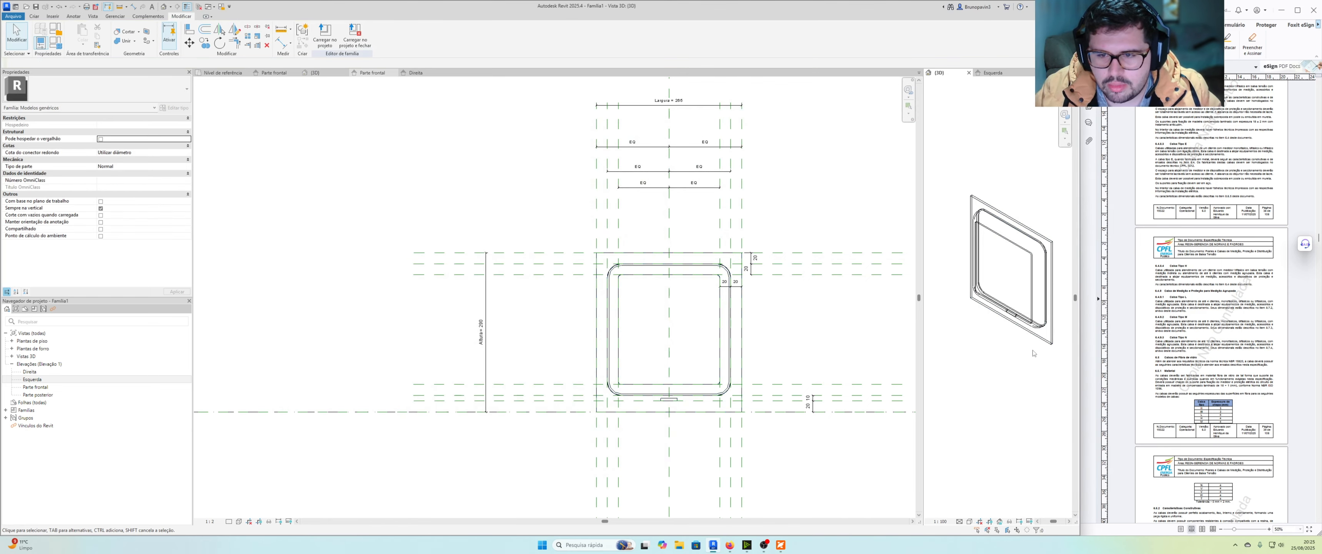
Set the visual style of the 3D view to Texturas.
scroll(1033, 354, "up", 1)
scroll(1033, 354, "up", 1)
left_click(970, 522)
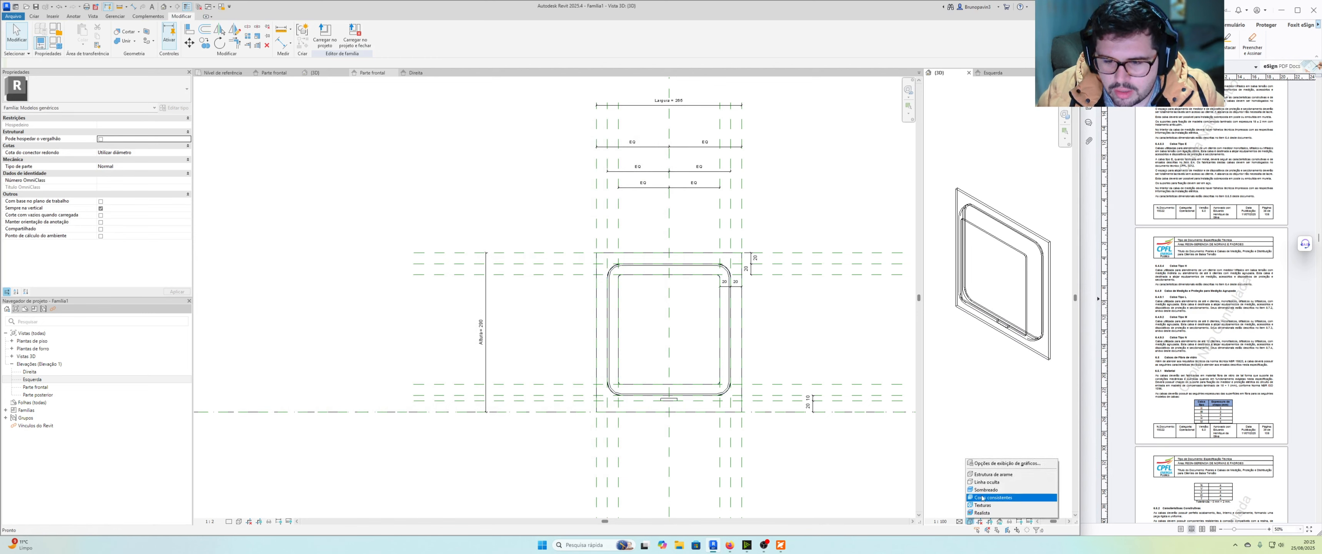
left_click(982, 505)
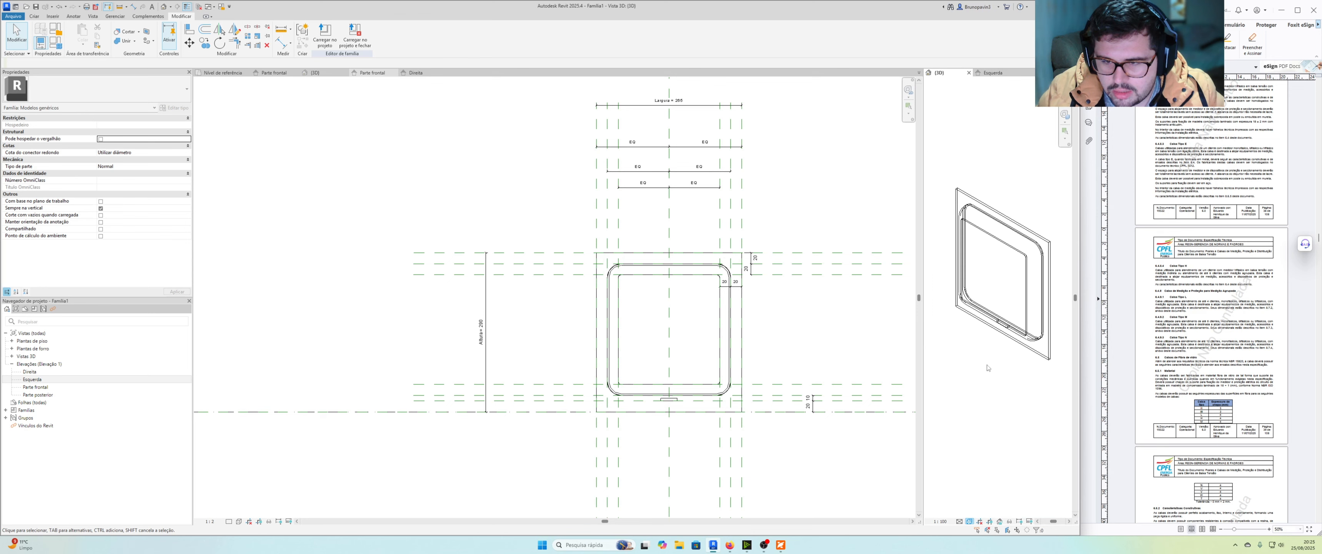
scroll(989, 366, "up", 1)
middle_click_drag(962, 126, 977, 129)
scroll(1003, 258, "down", 1)
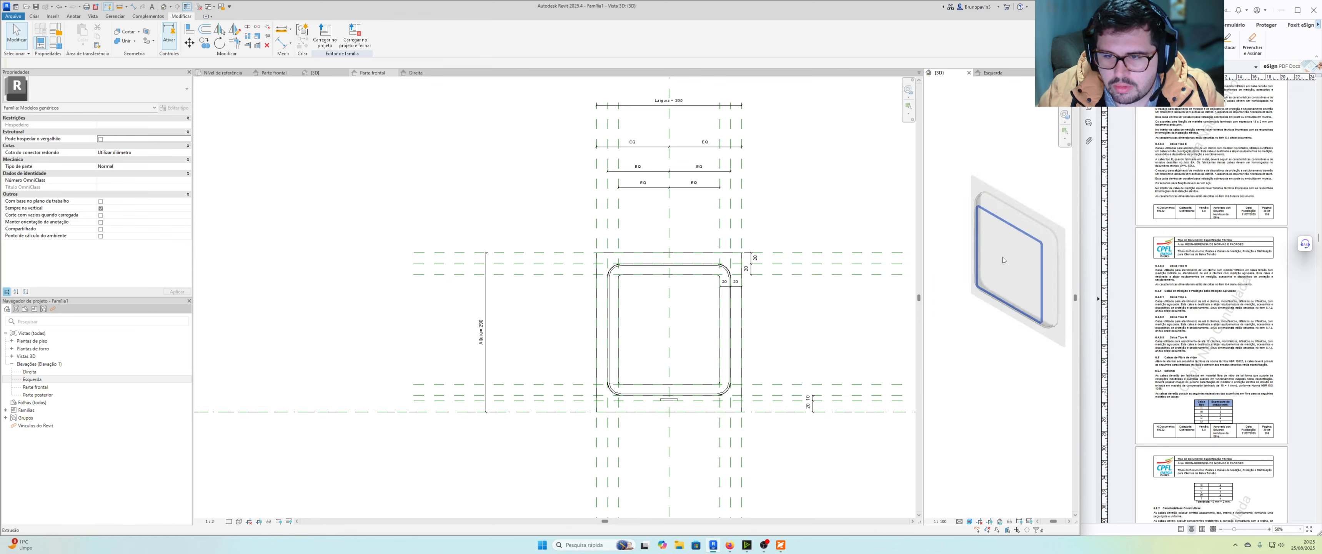
Check the material of the whole cover by selecting it in the 3D view and viewing it from the front.
middle_click_drag(1003, 257, 969, 239)
left_click_drag(930, 137, 1064, 363)
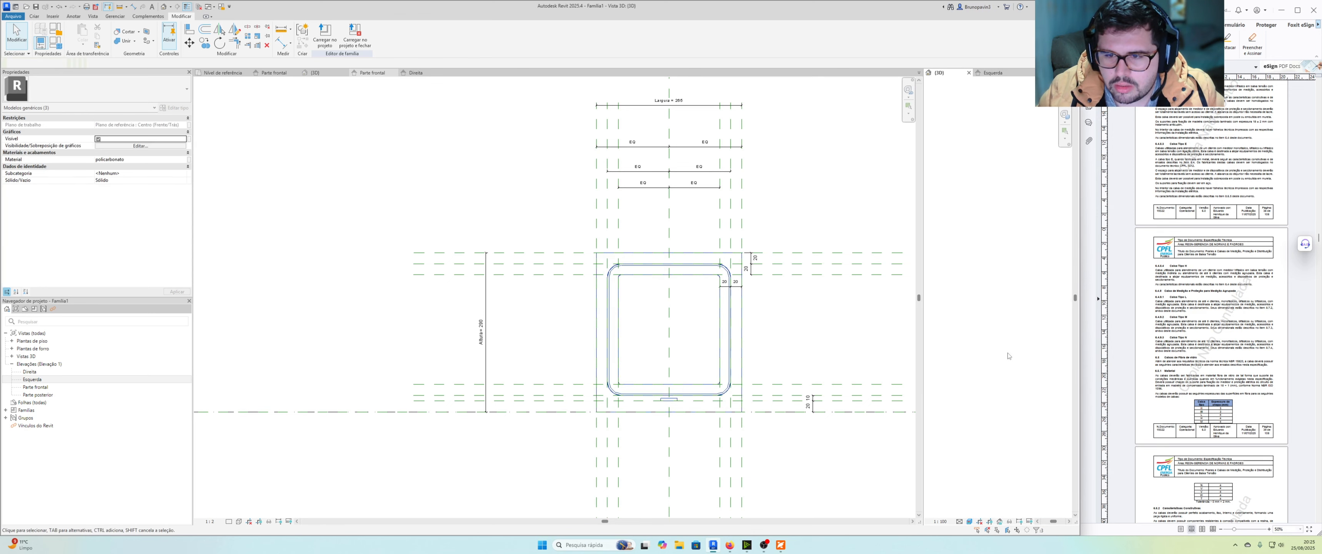
left_click(992, 331)
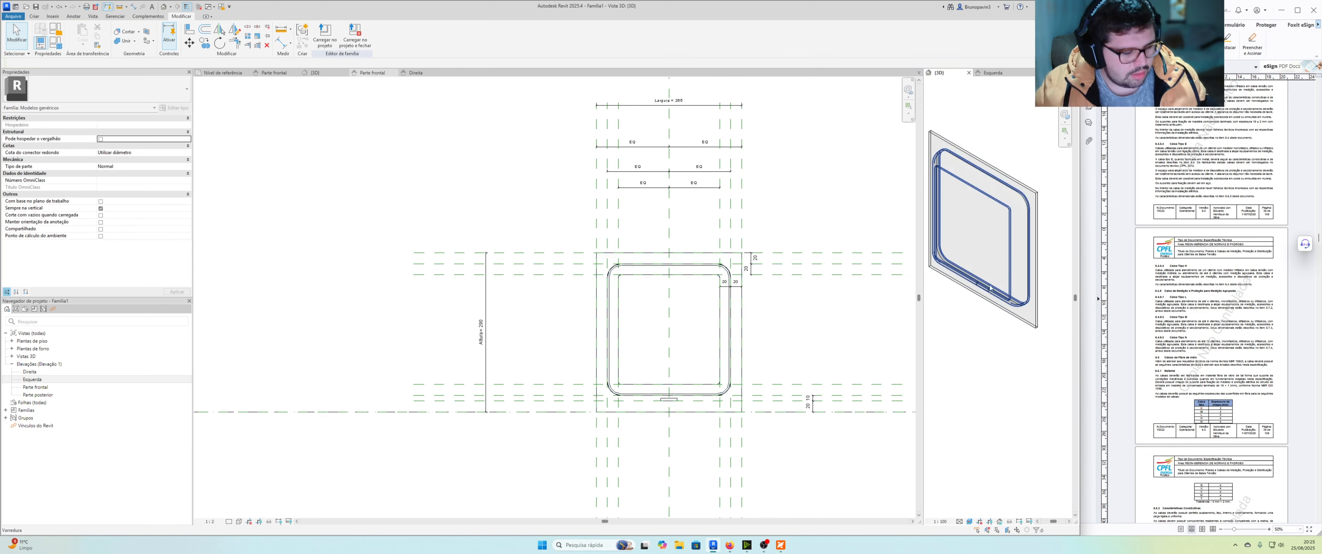
middle_click_drag(985, 322, 1028, 247, "shift")
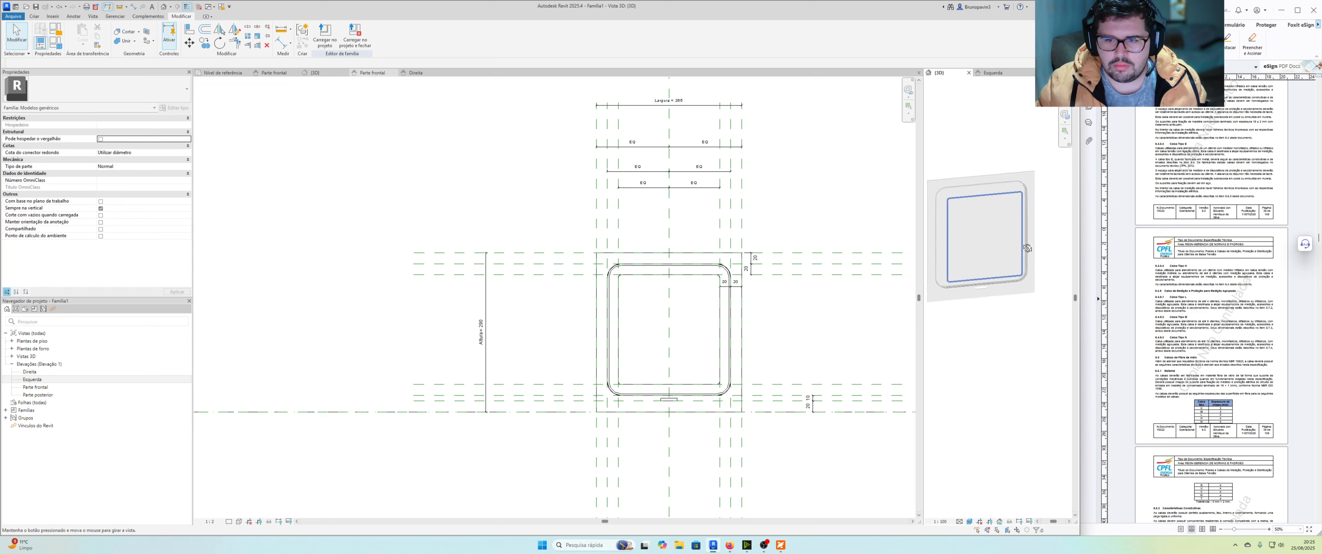
Switch to the other box family's reference level plan without saving, and close the cover's 3D and left elevation views.
left_click(443, 172)
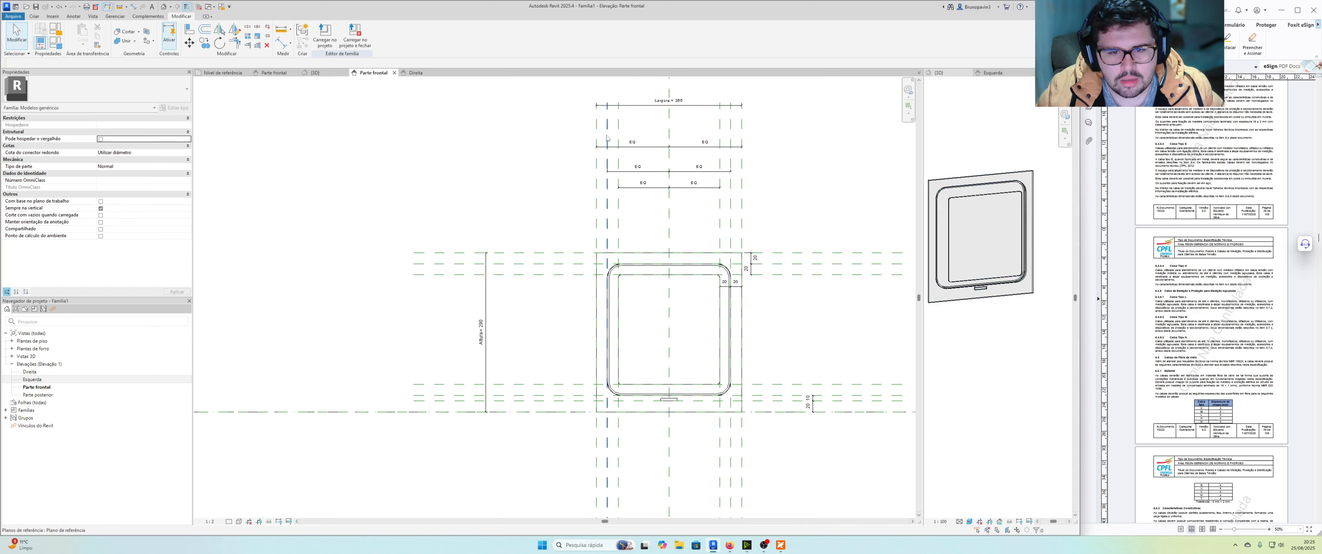
left_click(232, 73)
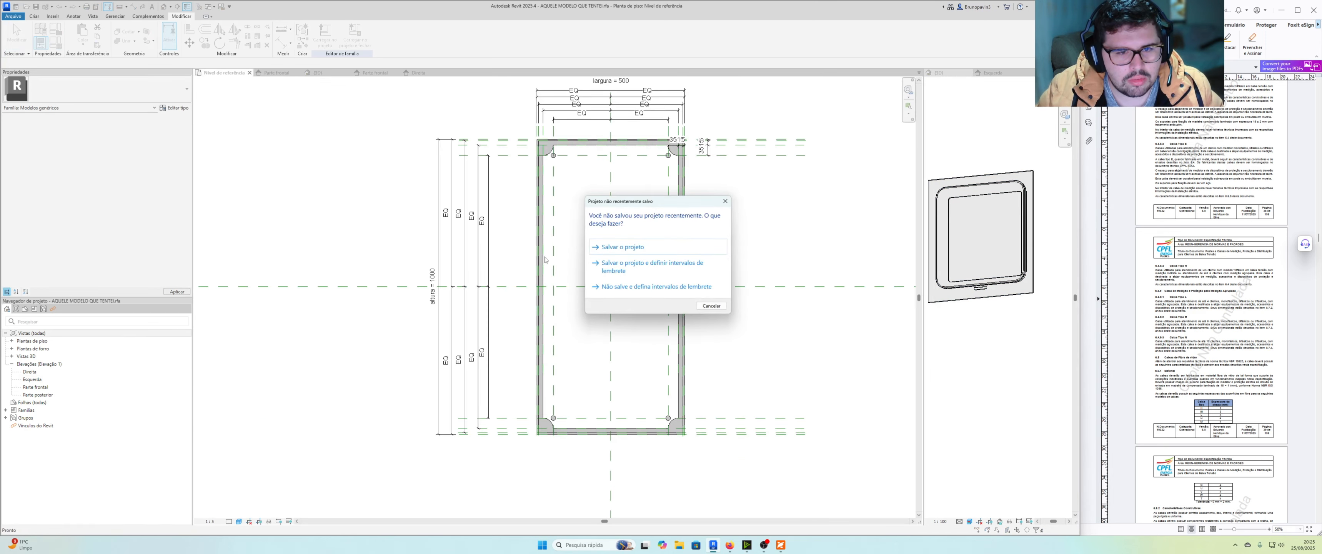
left_click(725, 201)
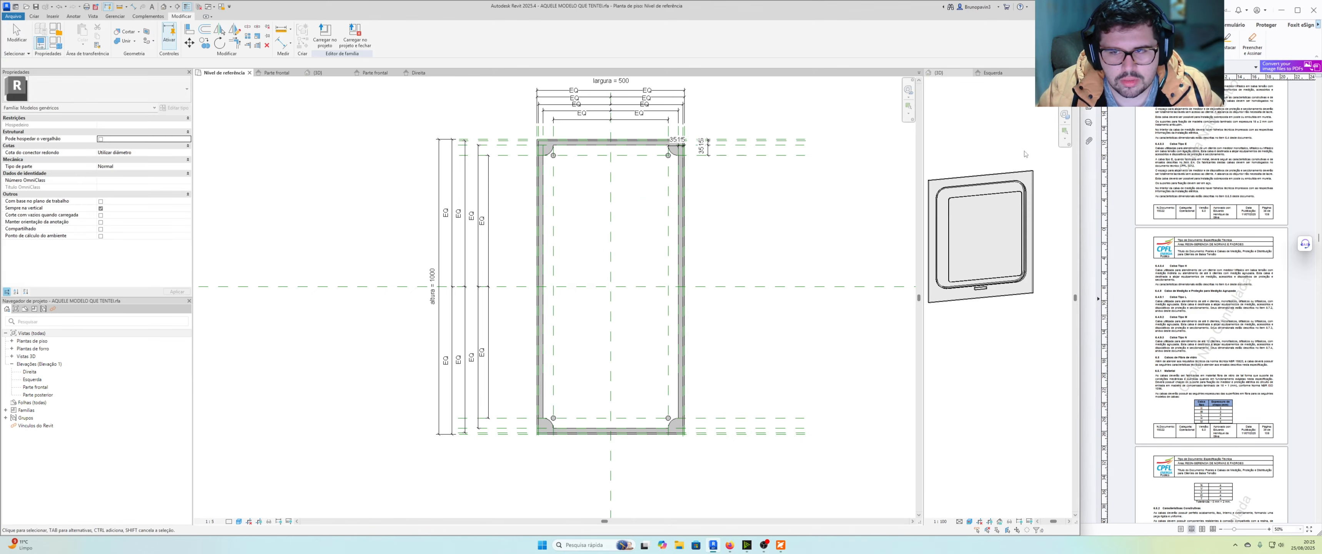
left_click(969, 72)
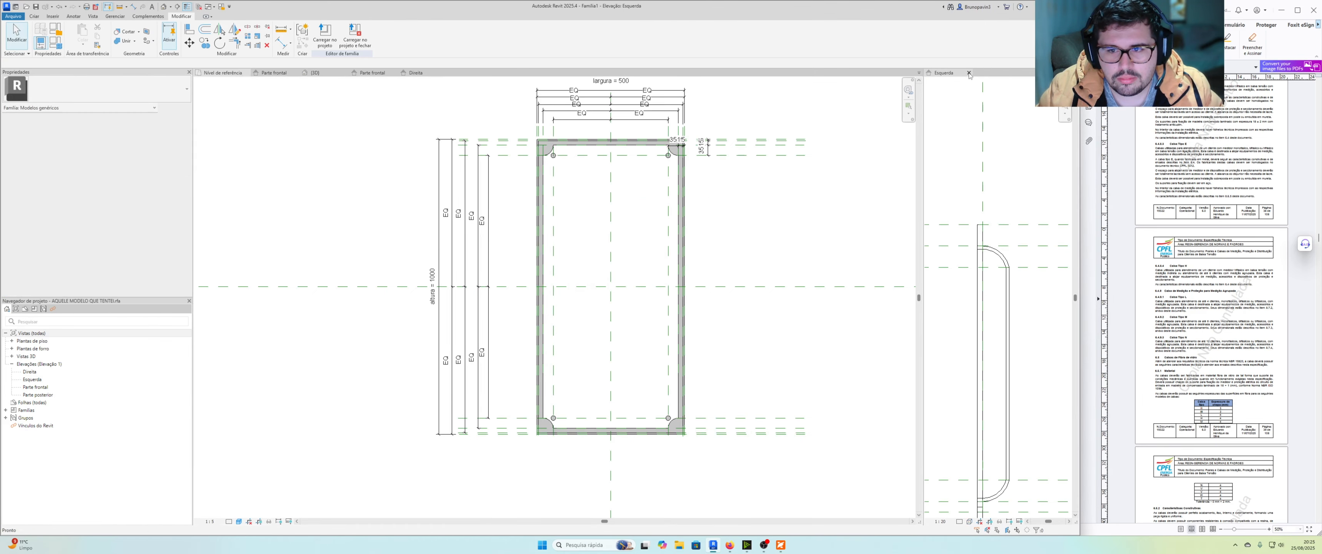
left_click(969, 73)
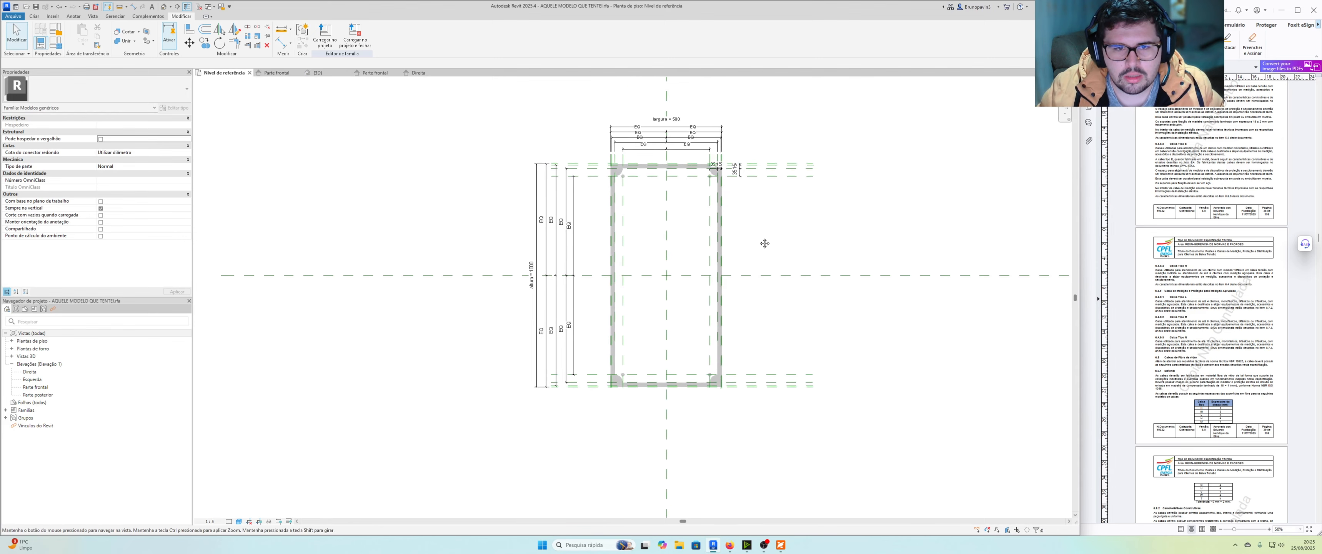
Examine the rectangular box's geometry, reference planes and dimensions in the reference level plan by selecting everything.
middle_click_drag(765, 244, 783, 241)
left_click_drag(509, 92, 886, 442)
key("Escape")
left_click_drag(506, 78, 868, 444)
scroll(678, 149, "up", 1)
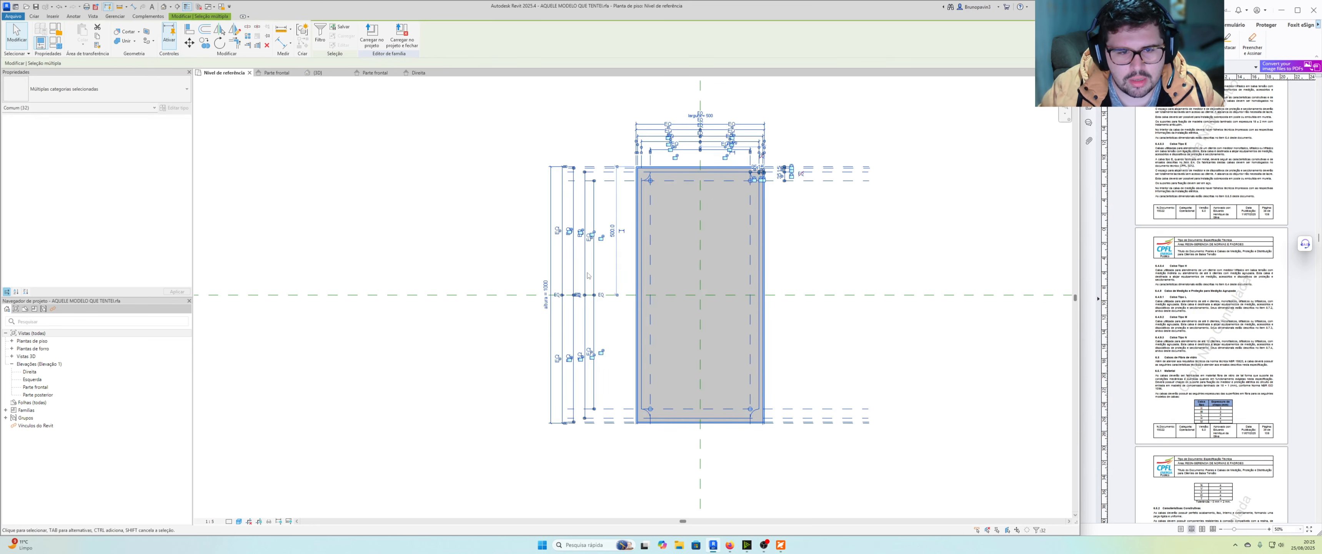
scroll(588, 276, "down", 1)
key("Escape")
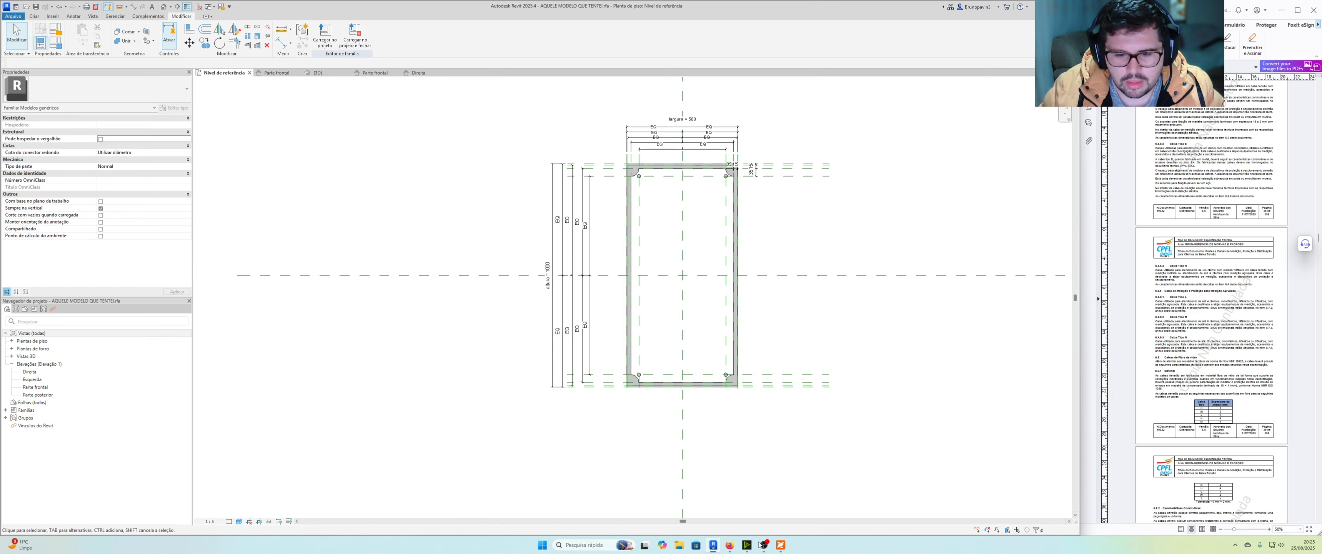
middle_click_drag(808, 286, 815, 291)
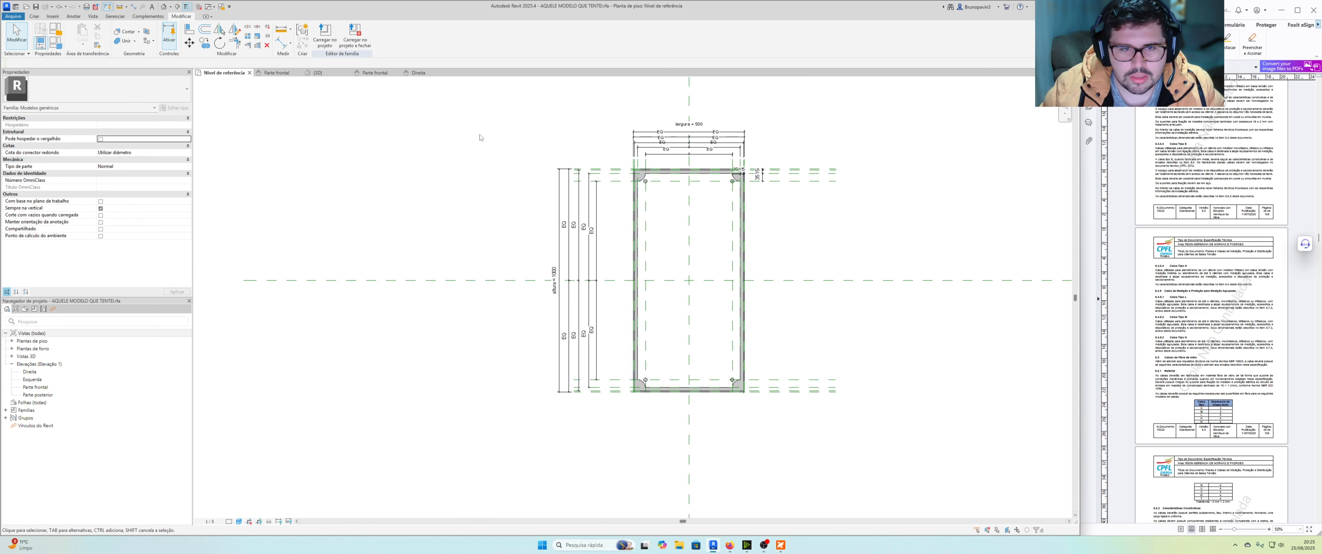
left_click_drag(465, 84, 897, 468)
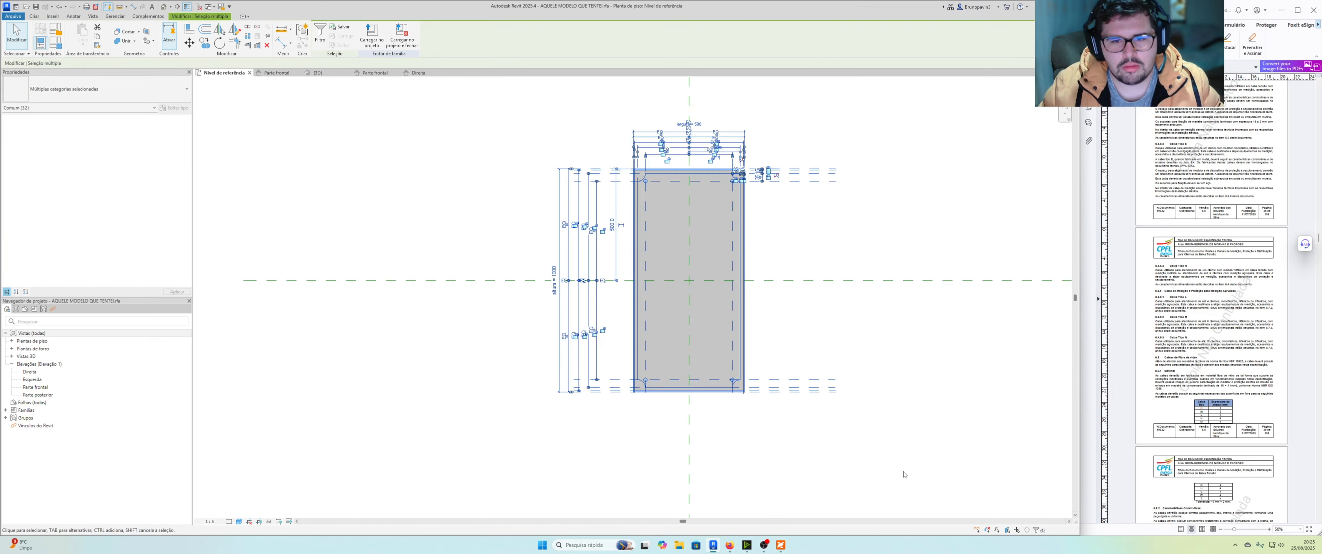
key("Escape")
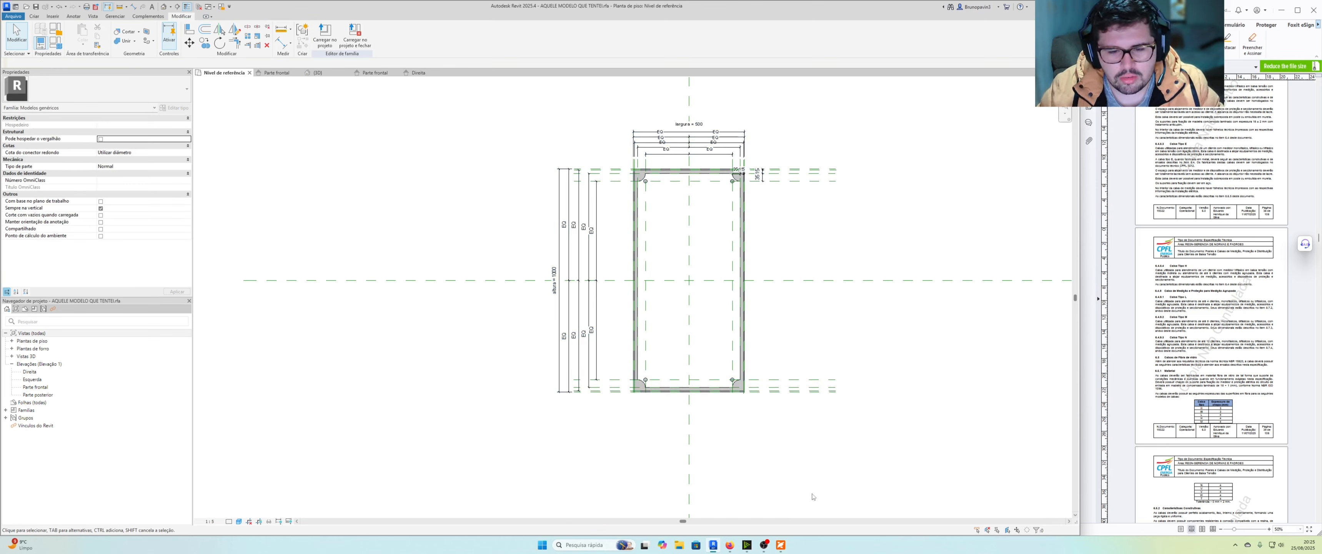
Switch to the browser's Painel catalogue and consult the CMF assembly box's A, L and P dimension table.
mouse_move(781, 545)
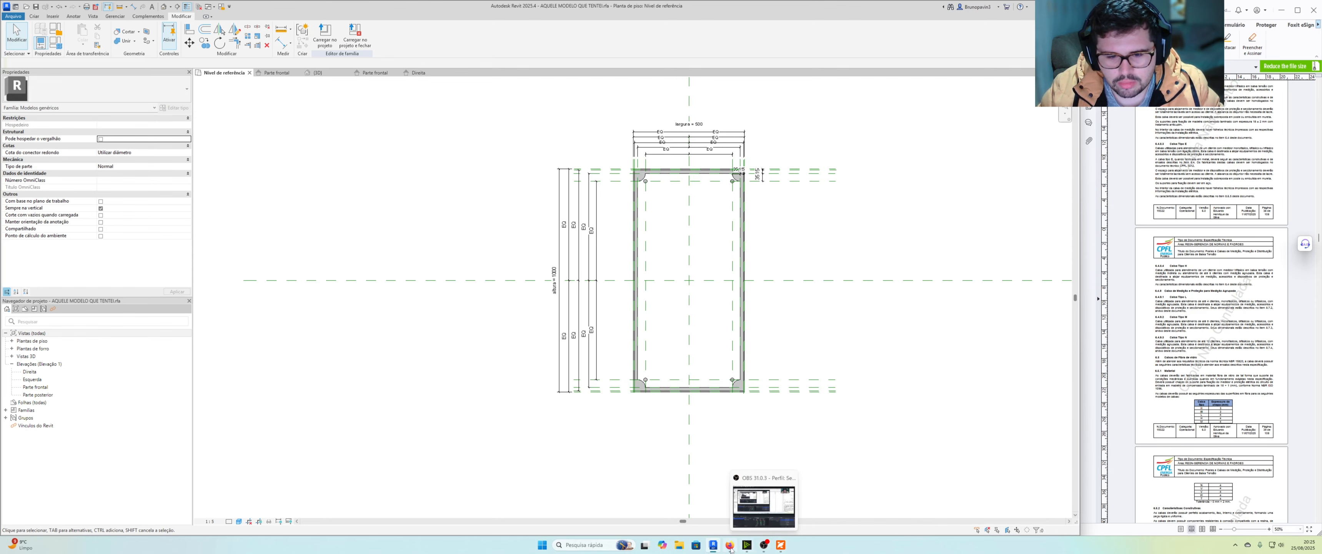
left_click(730, 545)
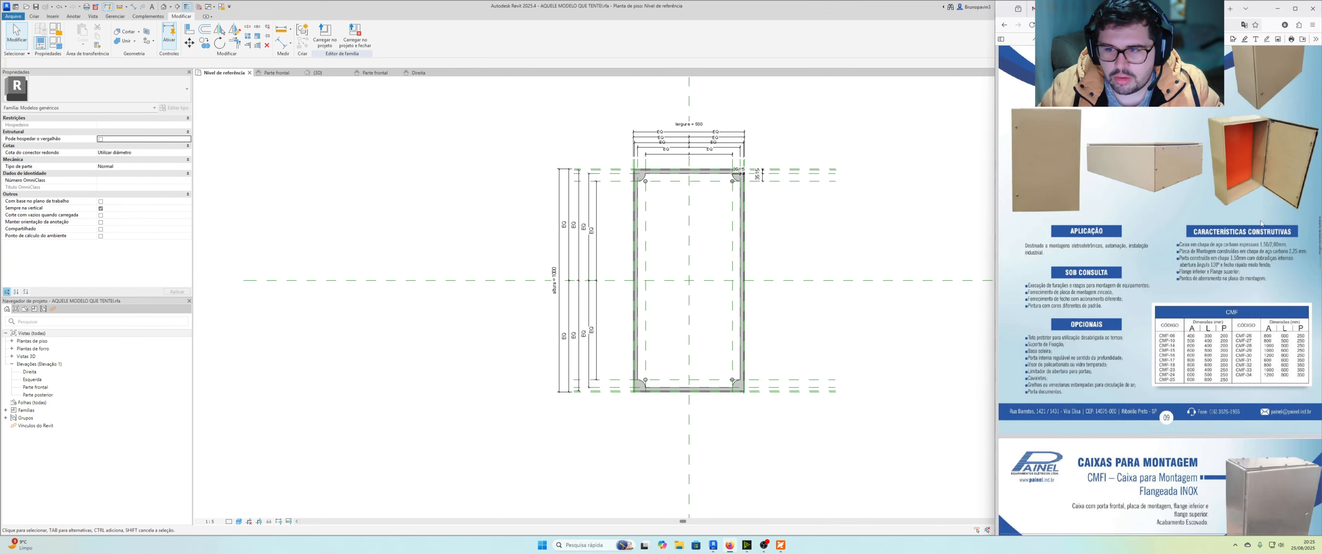
scroll(1230, 319, "down", 3)
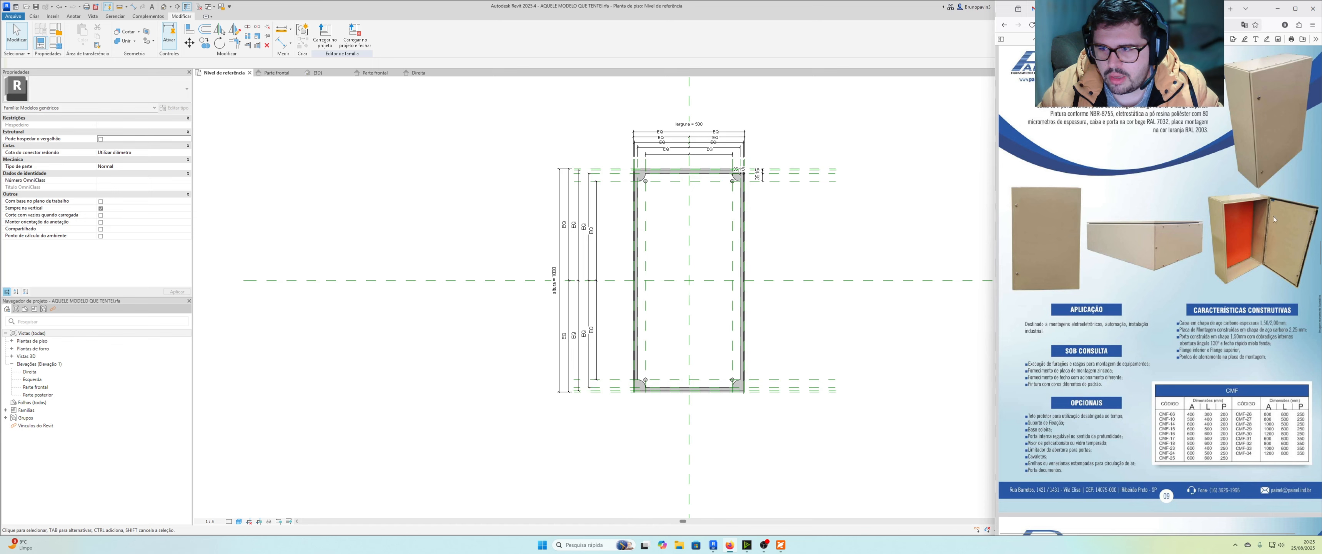
scroll(1257, 318, "down", 2)
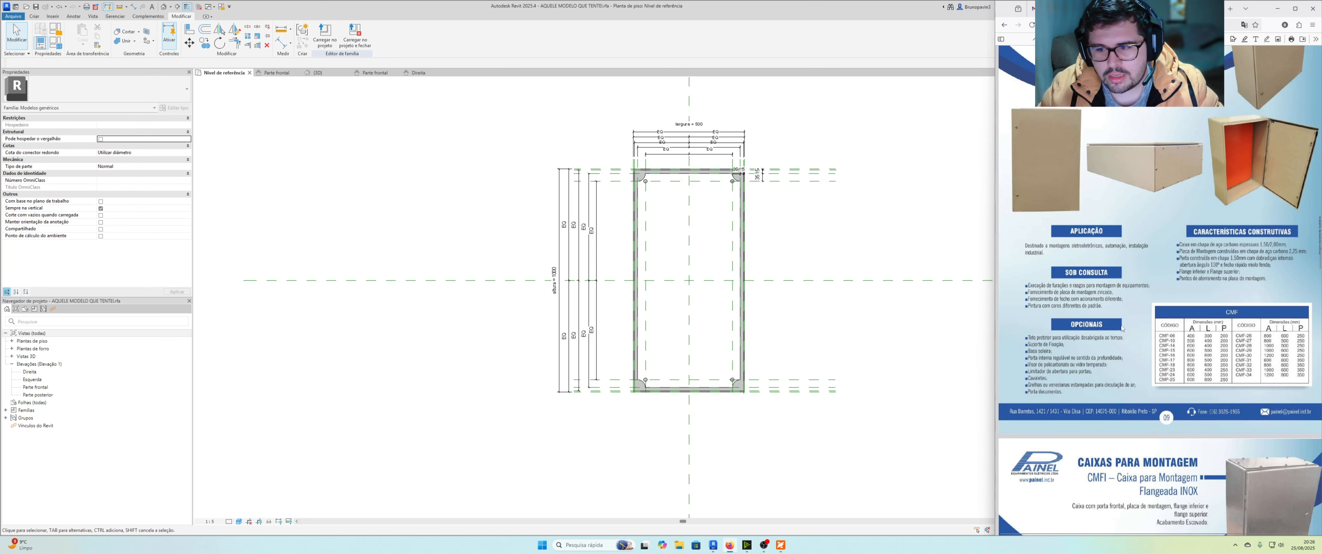
Return to Revit, fit its window beside the catalogue, and select the whole box in the plan to check it.
left_click(817, 244)
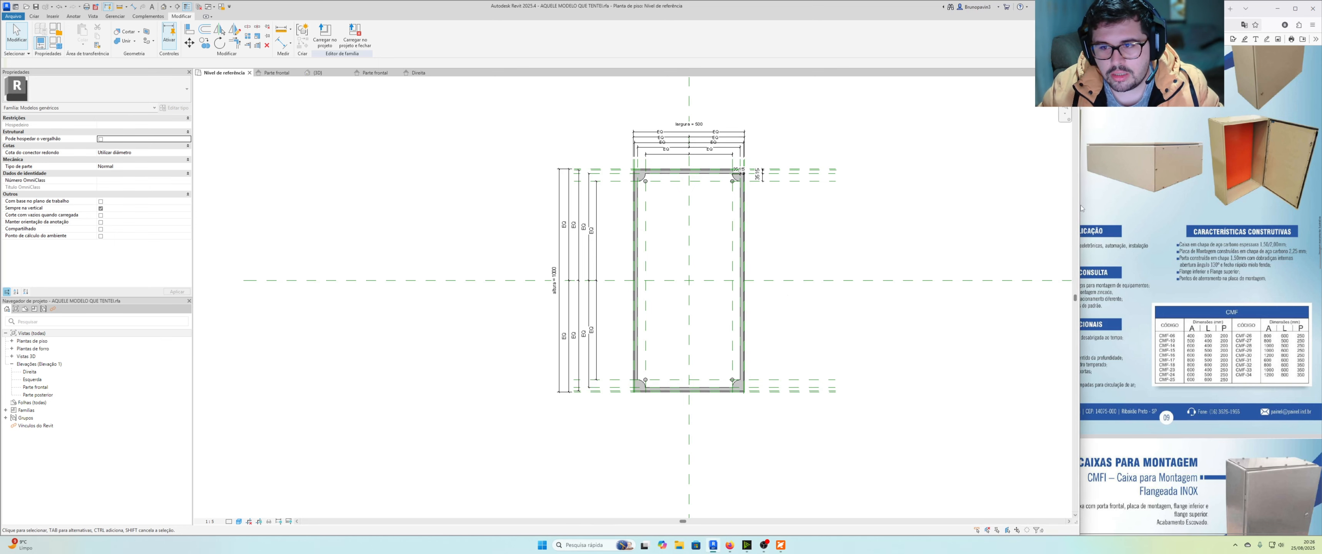
left_click_drag(1080, 209, 994, 209)
left_click_drag(750, 346, 801, 432)
left_click(506, 87)
mouse_move(513, 95)
left_mouse_down()
mouse_move(853, 468)
mouse_move(880, 462)
mouse_move(892, 430)
left_mouse_up()
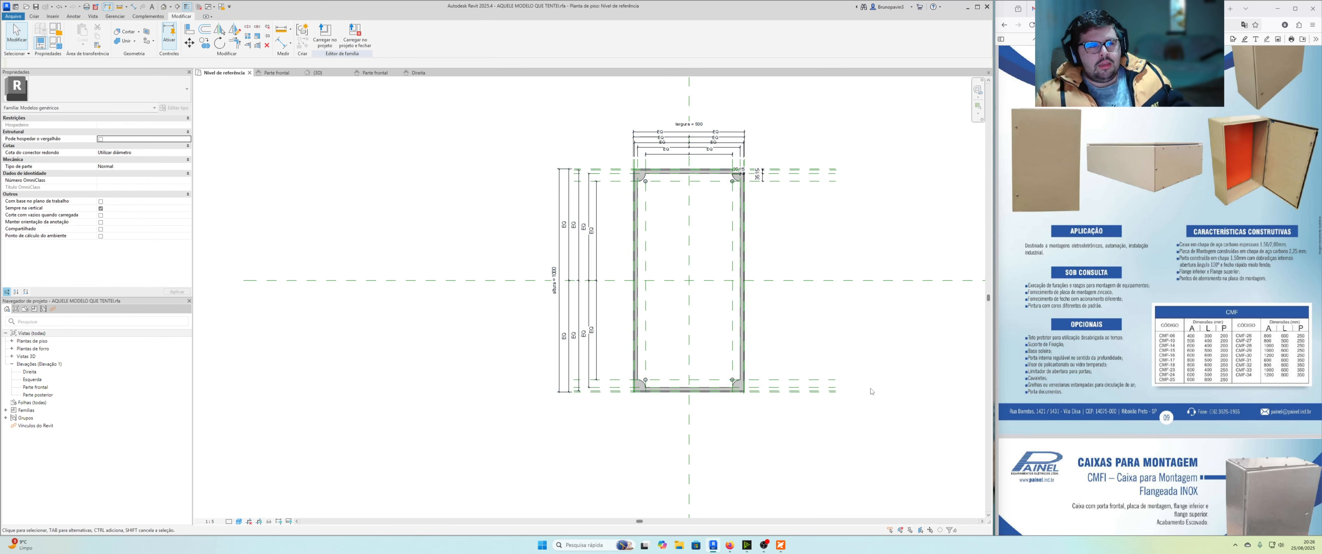
Set the box family's altura to 400, largura to 300 and profundidade to 200 in the family types and apply them.
left_click(56, 42)
left_click_drag(305, 92, 343, 90)
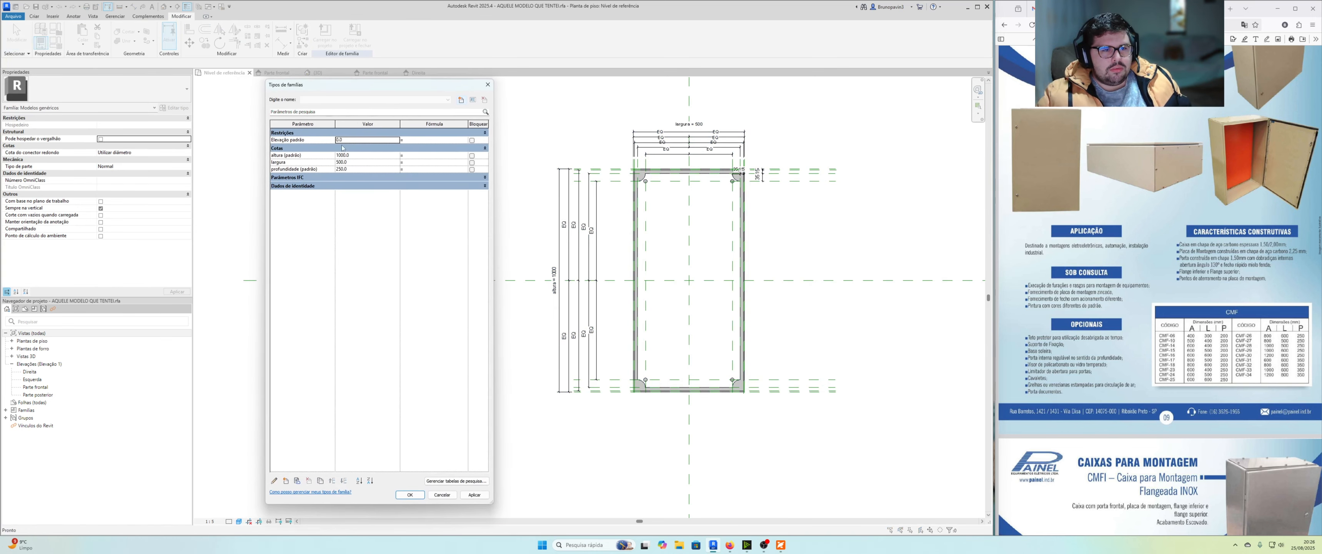
left_click(360, 157)
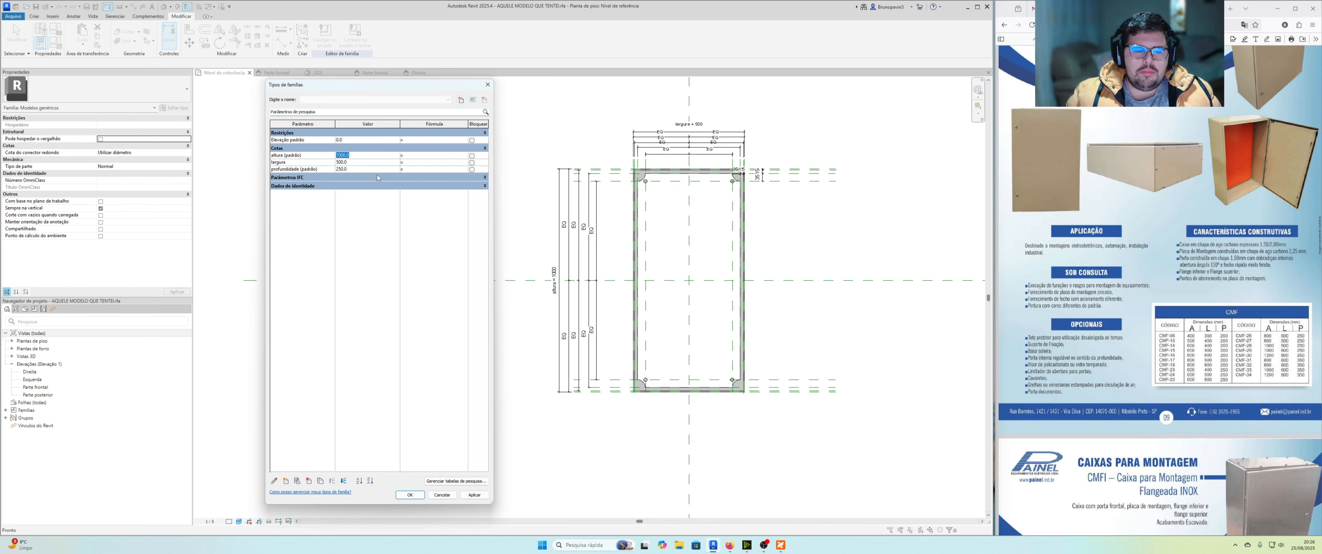
left_click_drag(413, 87, 422, 86)
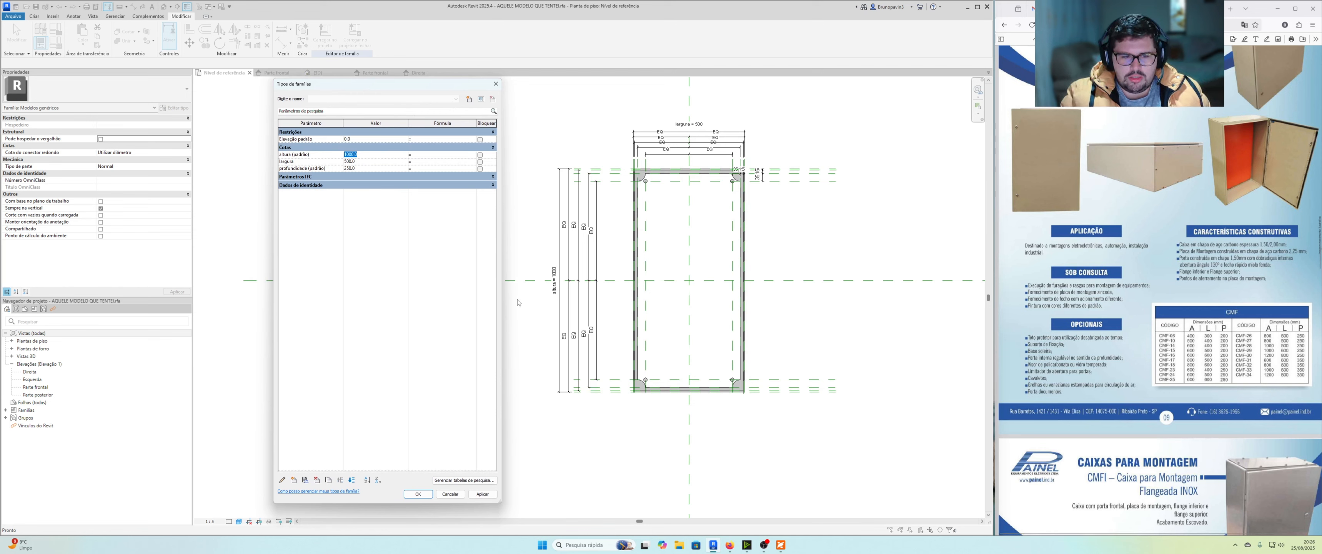
type("400")
key("Return")
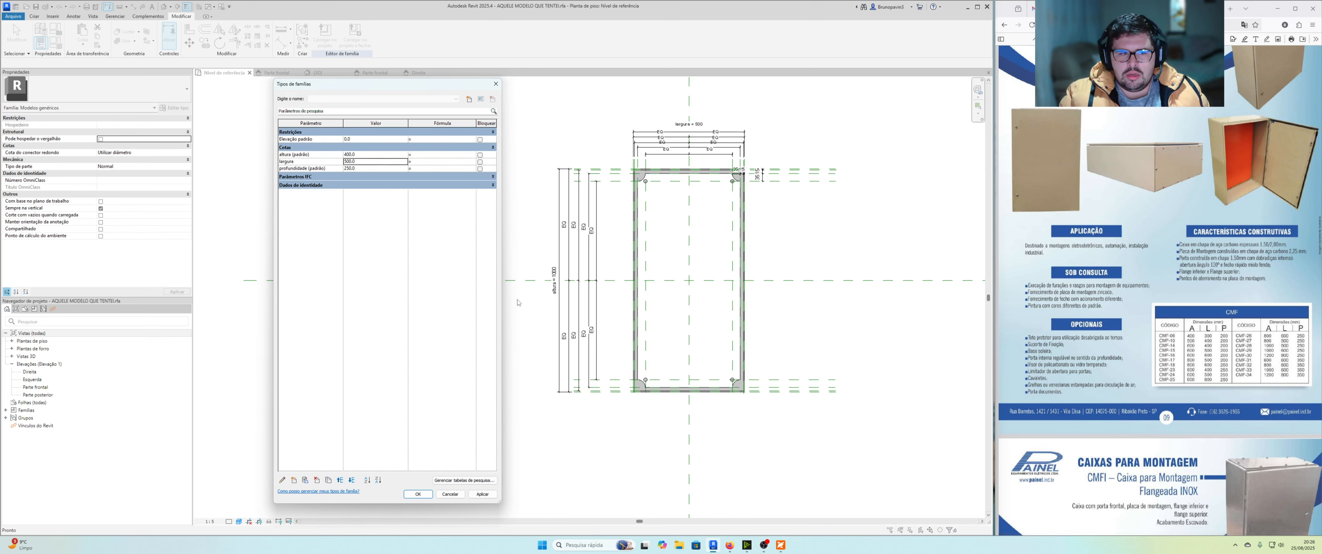
type("300")
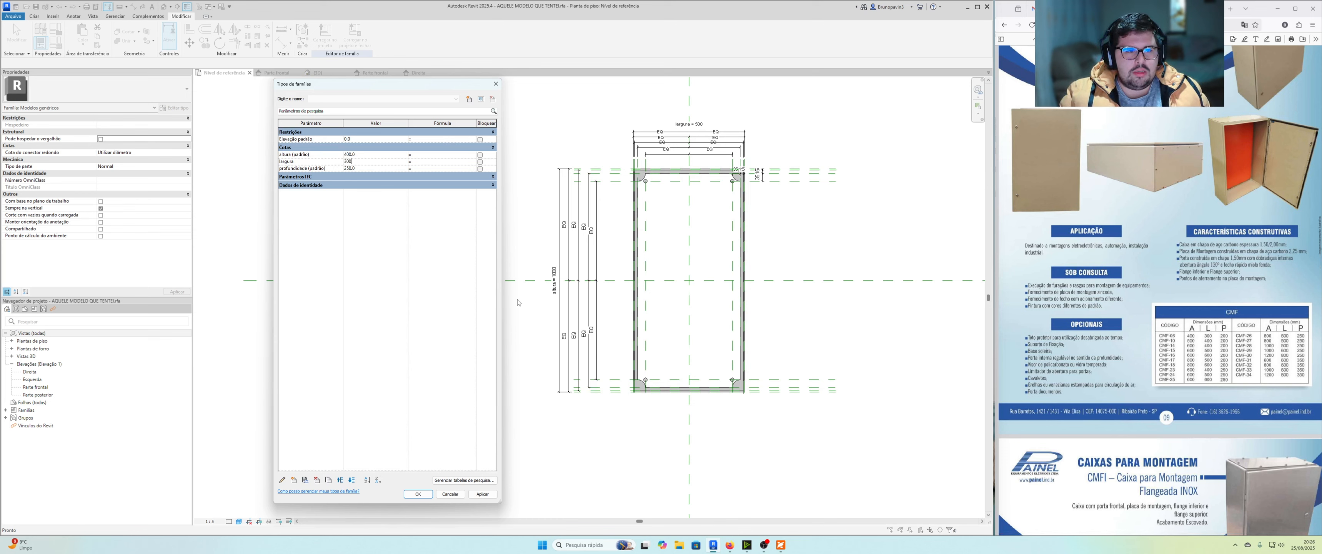
key("Return")
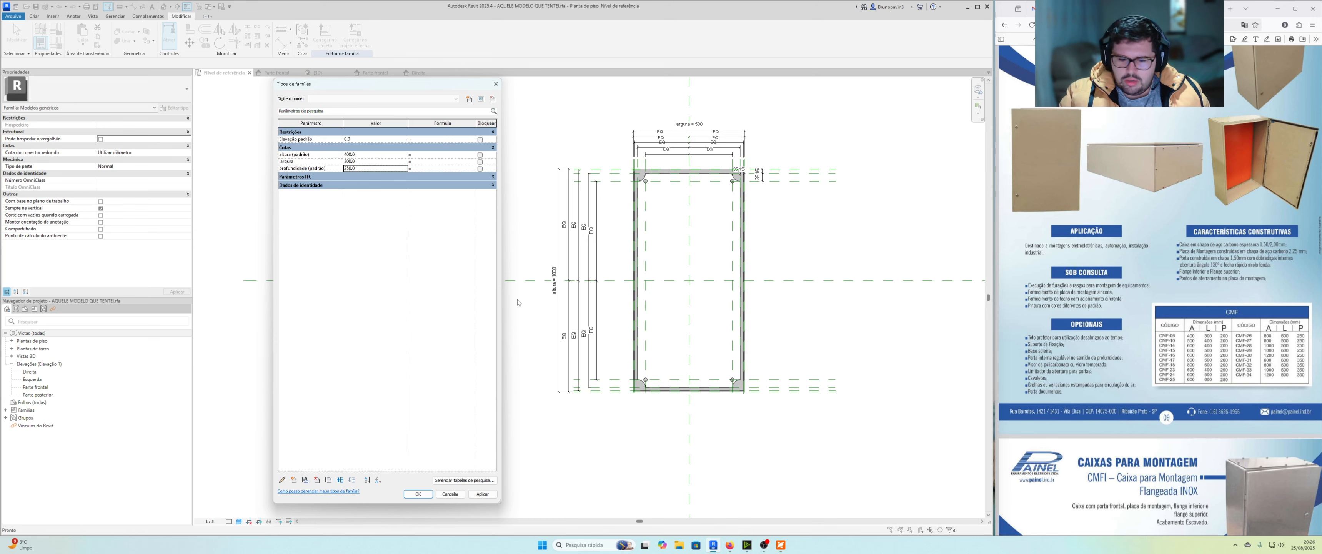
type("2")
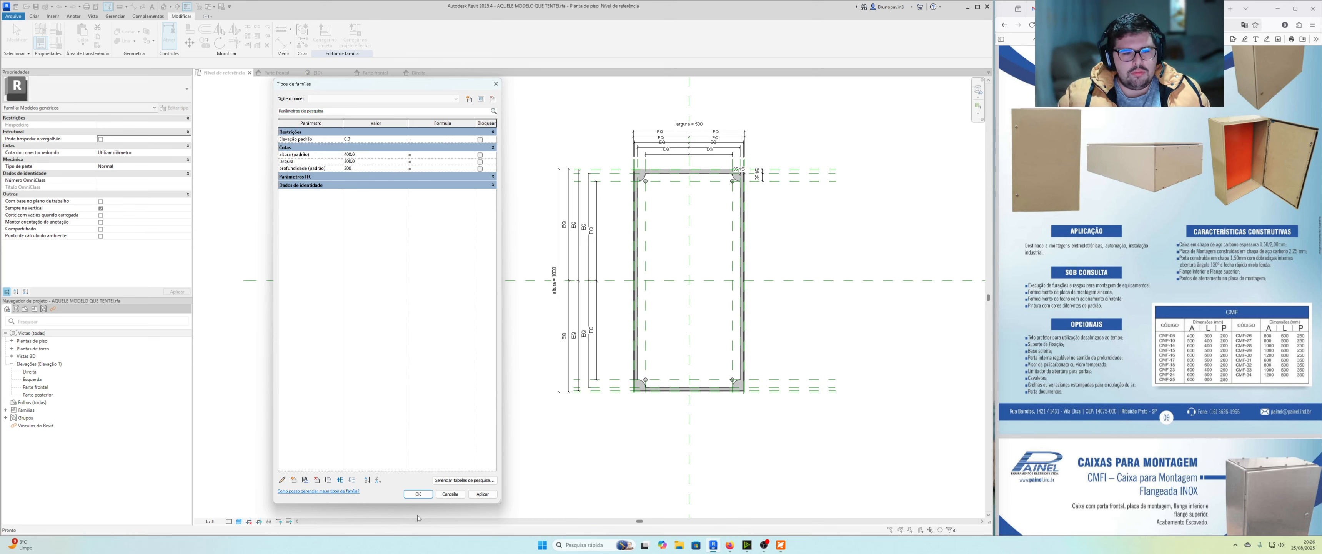
left_click(483, 495)
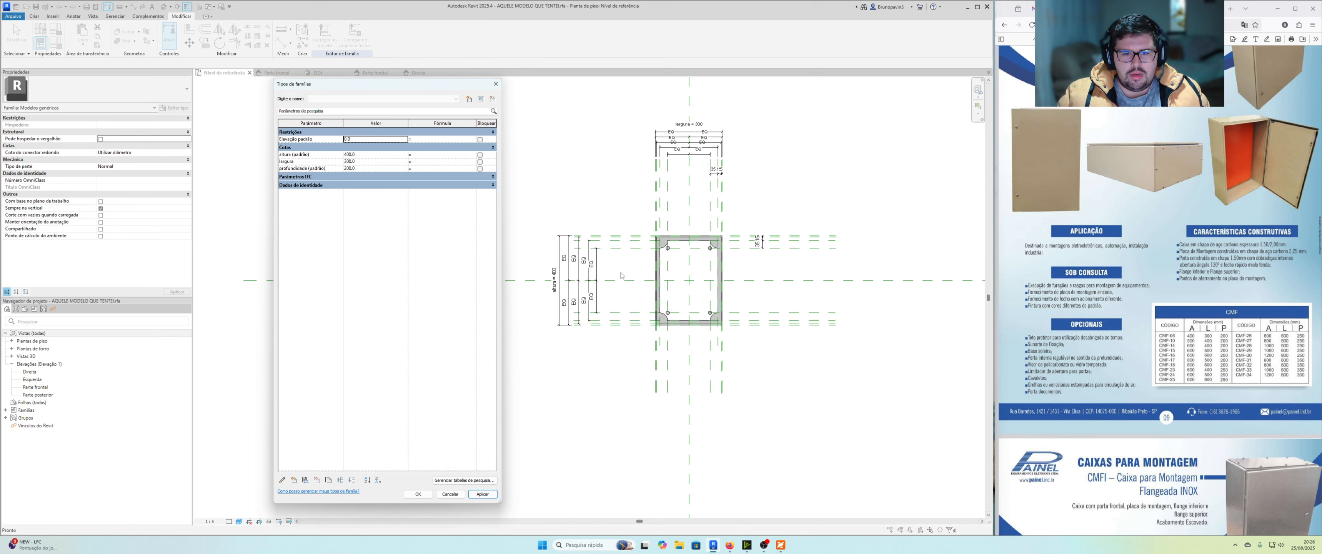
Set the box family's altura to 600, largura to 400 and profundidade to 200, apply them and close the family types.
left_click(362, 154)
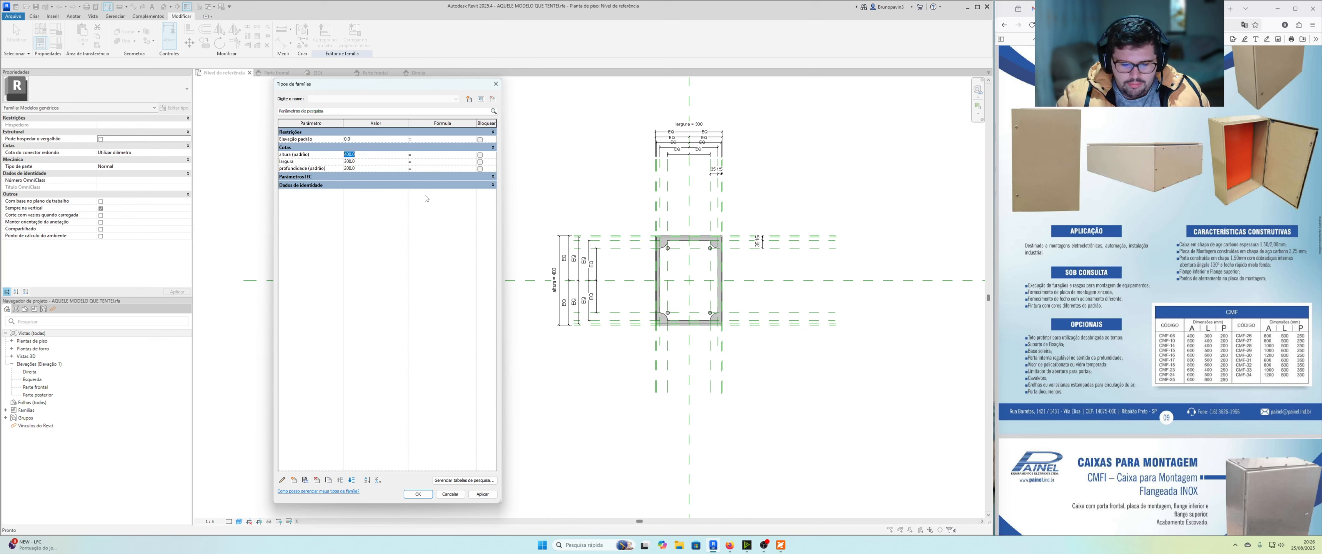
type("600")
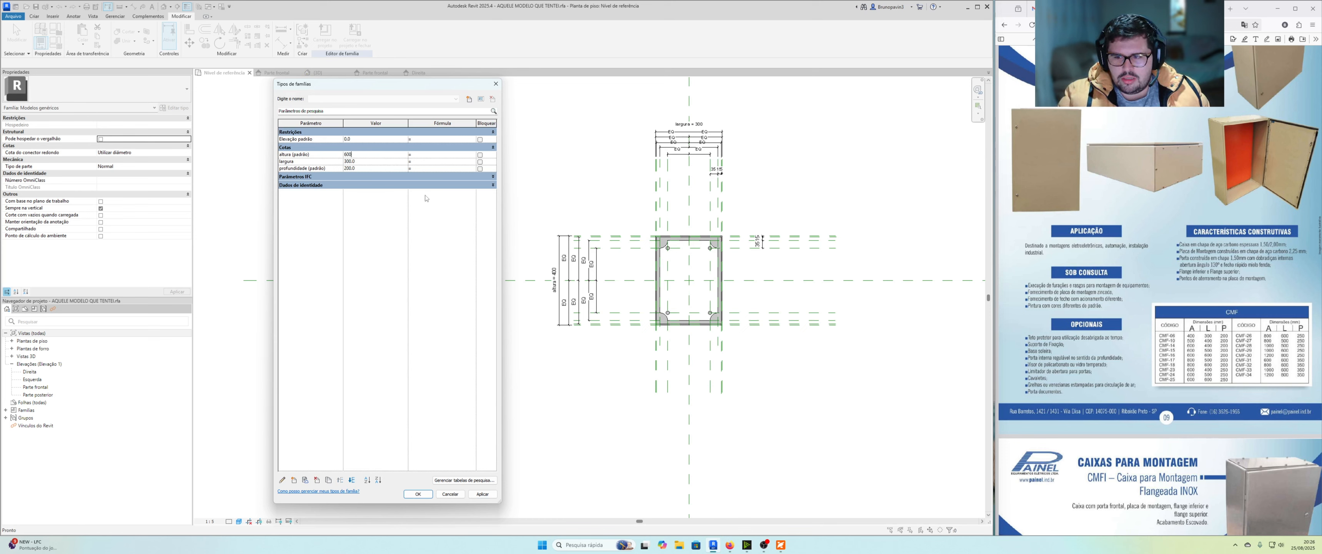
key("Return")
type("400")
key("Return")
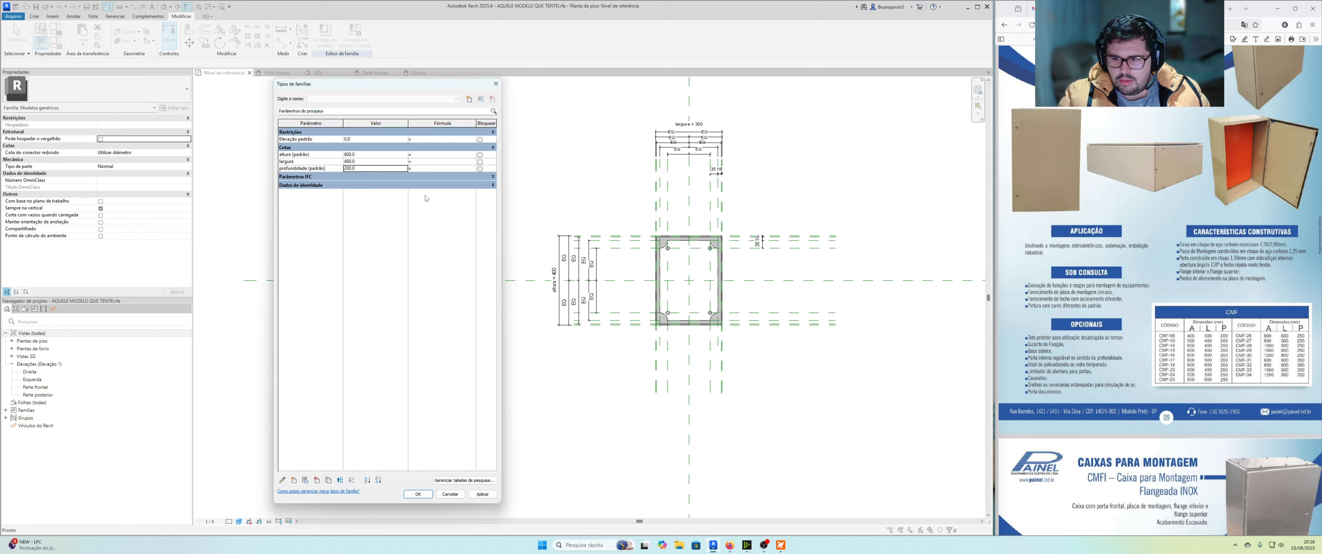
type("20")
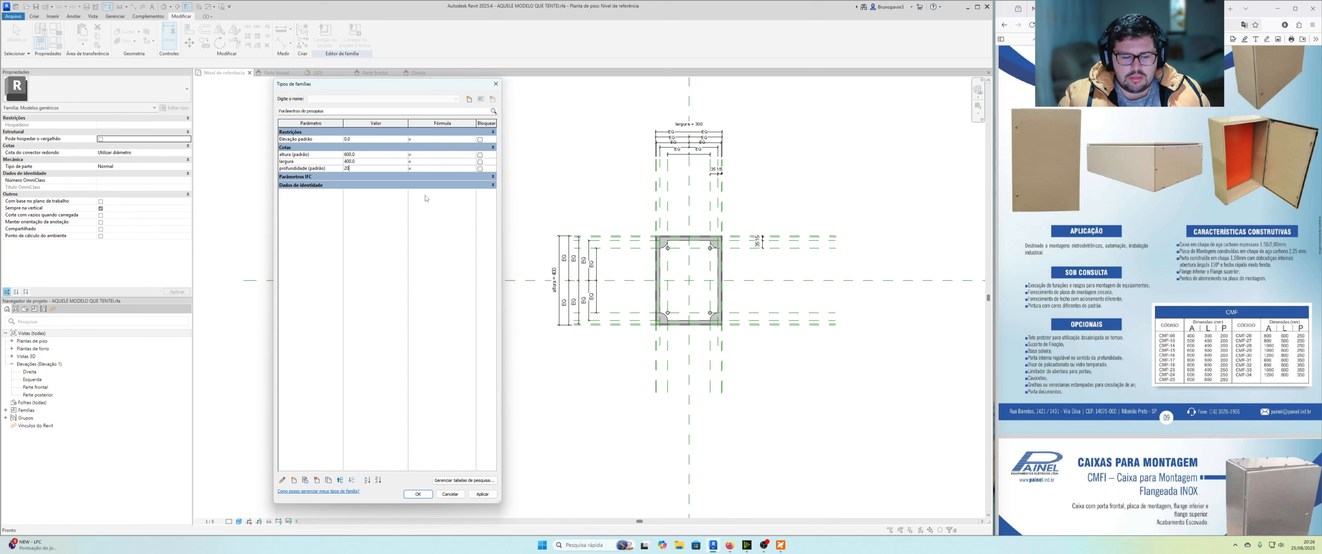
left_click(483, 494)
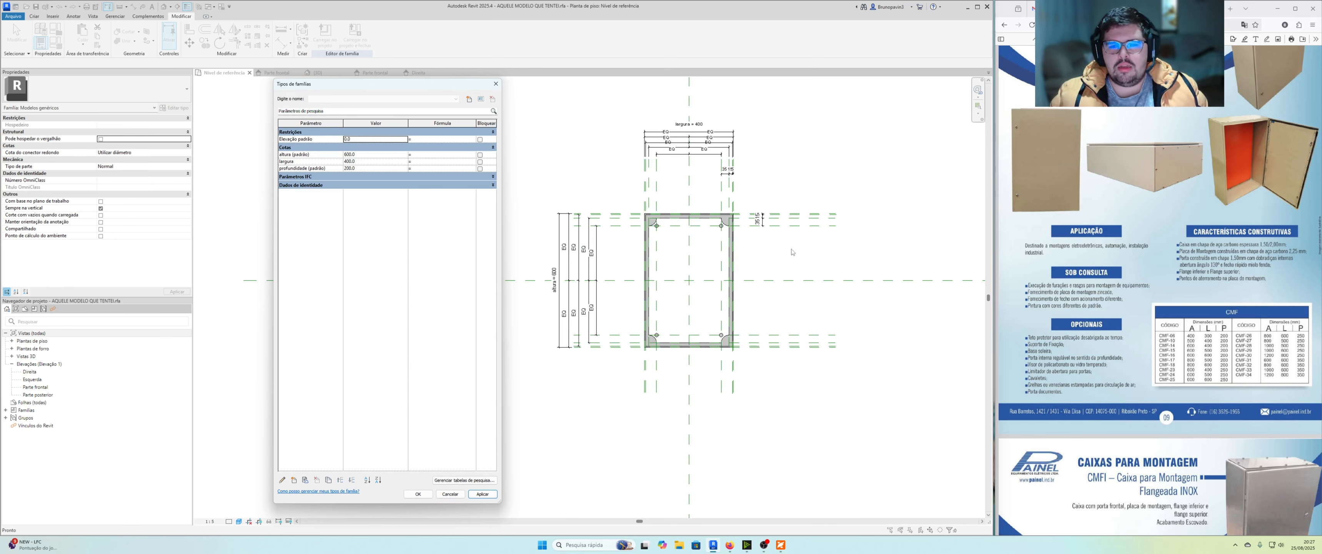
scroll(1243, 335, "up", 1)
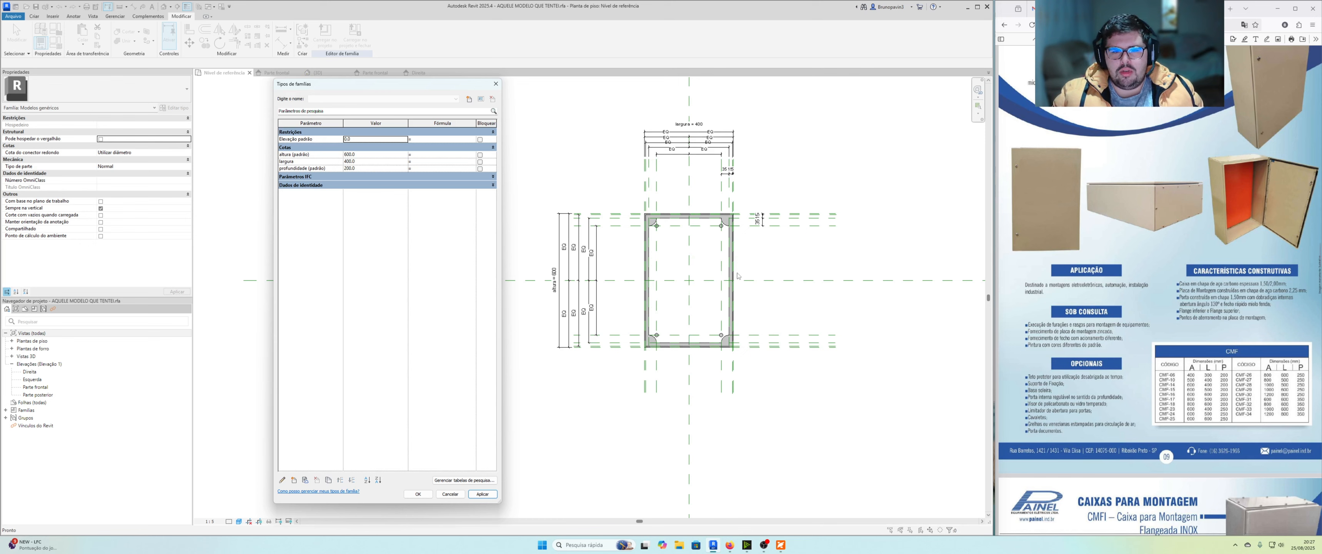
scroll(756, 289, "up", 1)
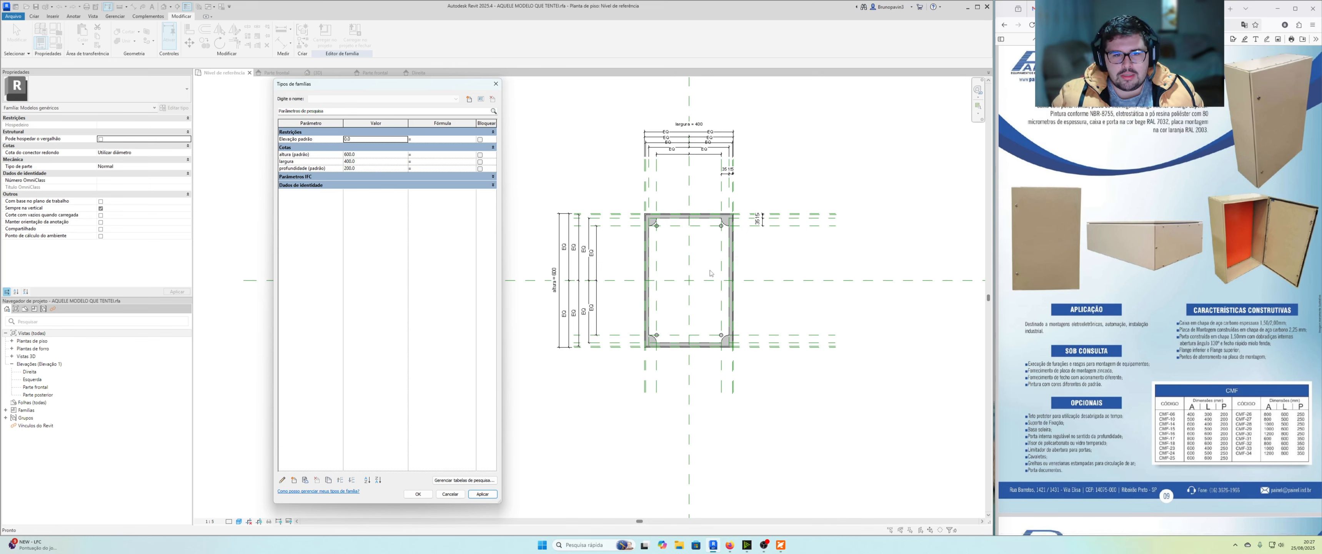
left_click(418, 494)
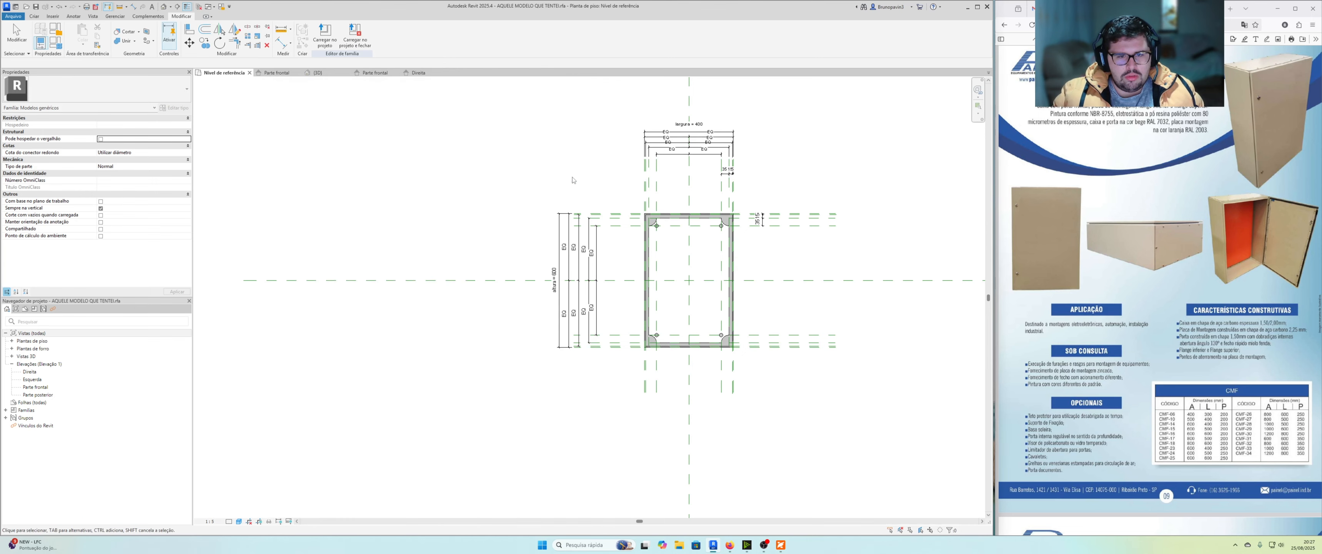
Examine the resized box's walls, corner details, screw holes and reference planes up close in the reference level plan.
left_click_drag(502, 99, 791, 447)
scroll(775, 426, "up", 2)
left_click(743, 292)
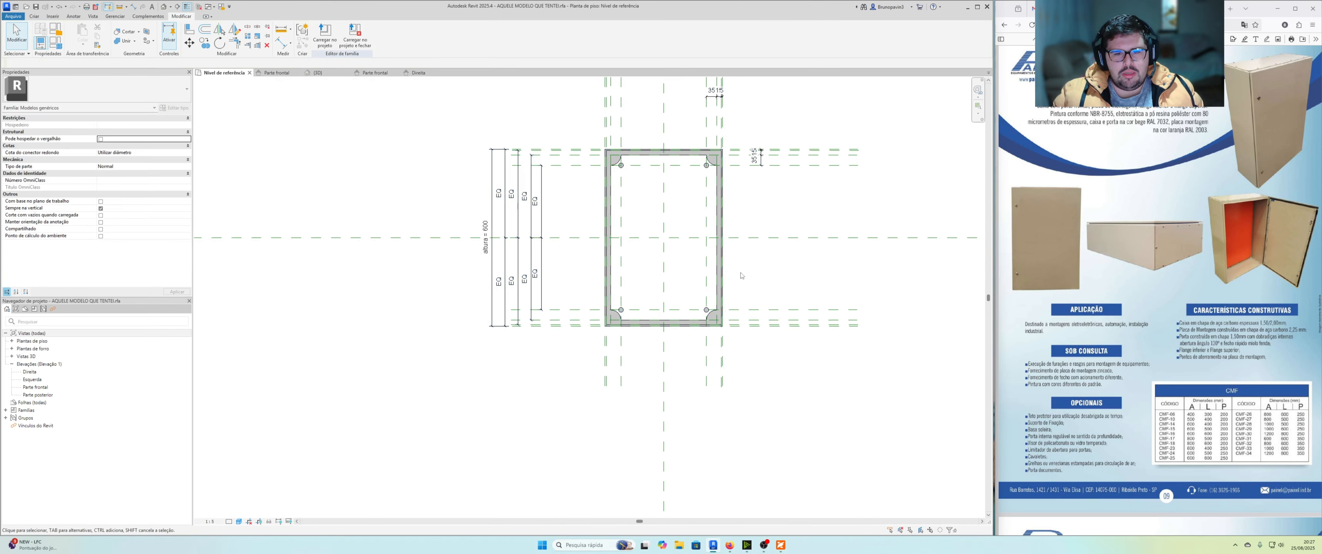
scroll(746, 278, "up", 1)
middle_click_drag(746, 278, 773, 327)
scroll(734, 244, "up", 1)
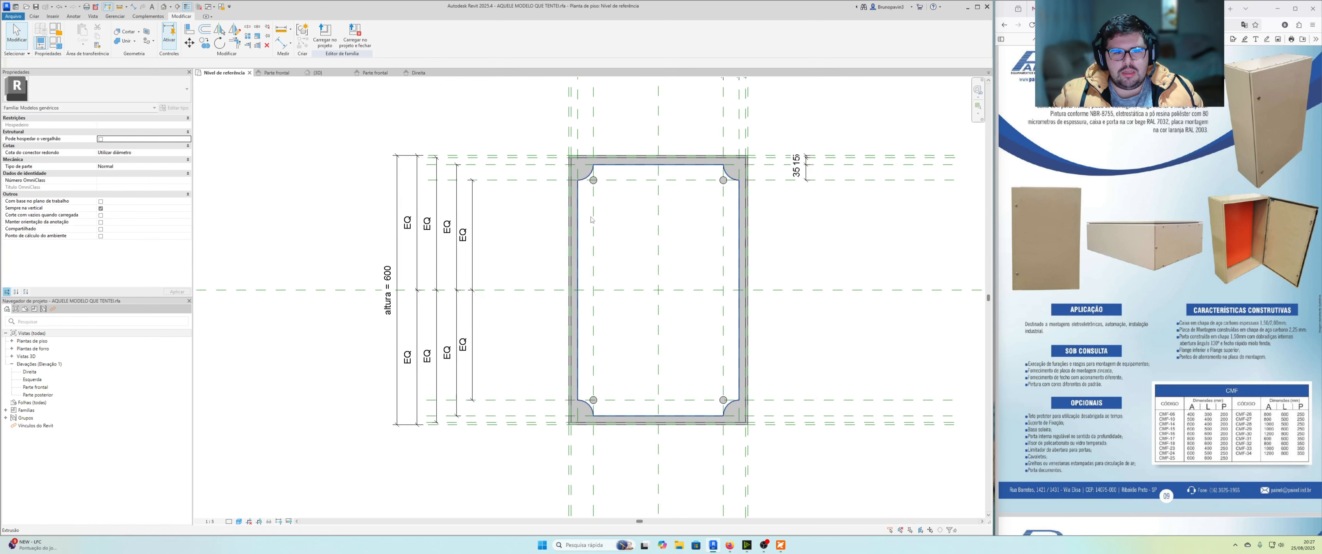
scroll(570, 246, "up", 1)
scroll(615, 250, "down", 1)
mouse_move(614, 250)
middle_mouse_down()
mouse_move(593, 255)
mouse_move(614, 304)
middle_mouse_up()
scroll(593, 255, "down", 1)
scroll(716, 193, "up", 2)
mouse_move(716, 193)
middle_mouse_down()
mouse_move(715, 216)
mouse_move(744, 231)
middle_mouse_up()
scroll(725, 223, "down", 1)
scroll(744, 231, "down", 1)
scroll(734, 232, "down", 1)
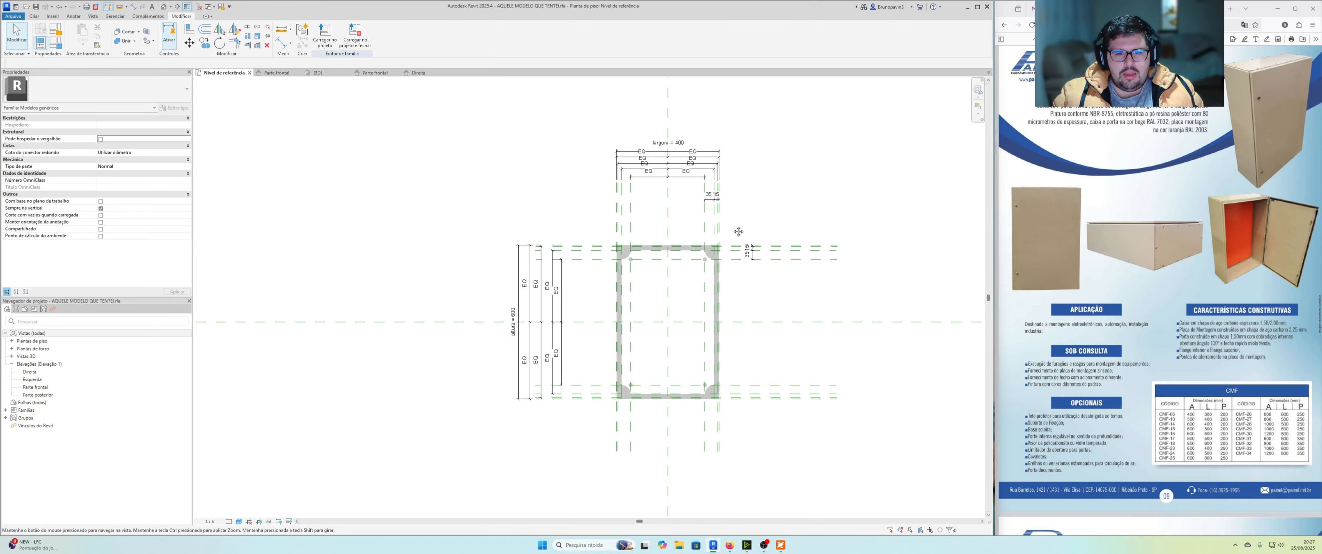
Select all of the box's geometry in the plan to check it against the reference planes, and clear the selection.
left_click_drag(555, 240, 770, 466)
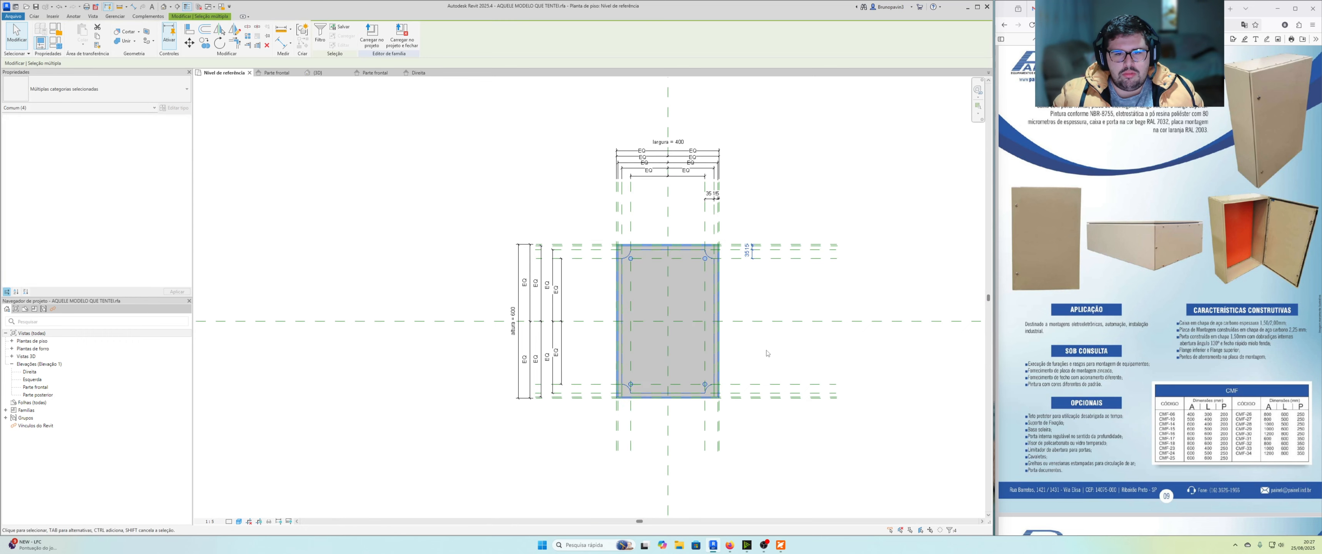
left_click(766, 355)
scroll(767, 354, "up", 1)
scroll(558, 172, "down", 1)
middle_click_drag(558, 172, 576, 207)
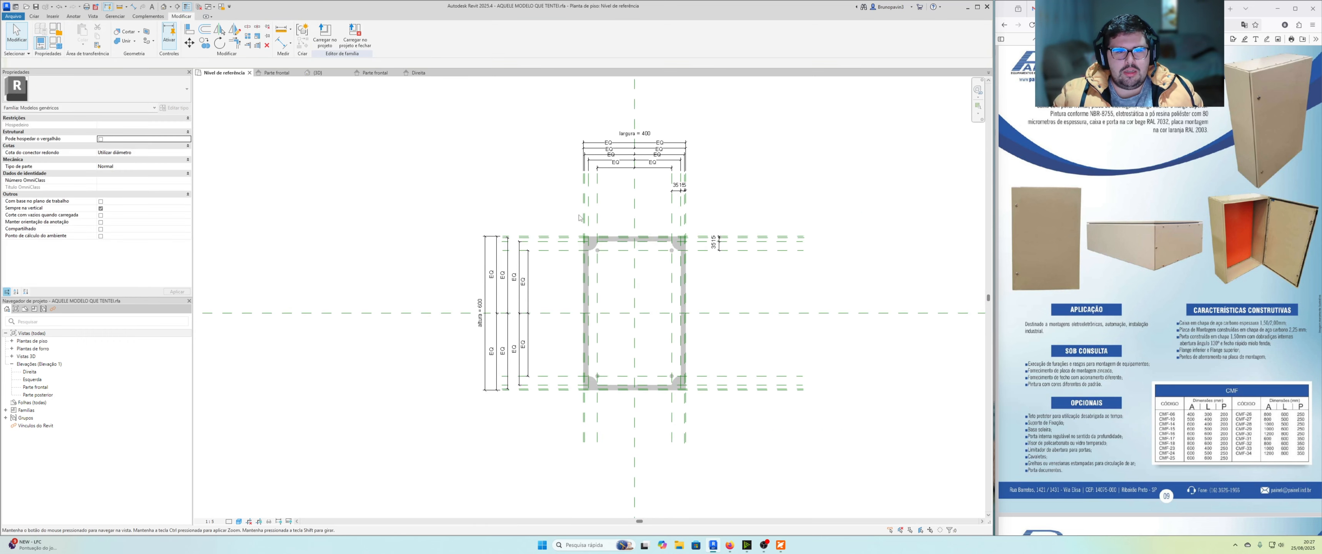